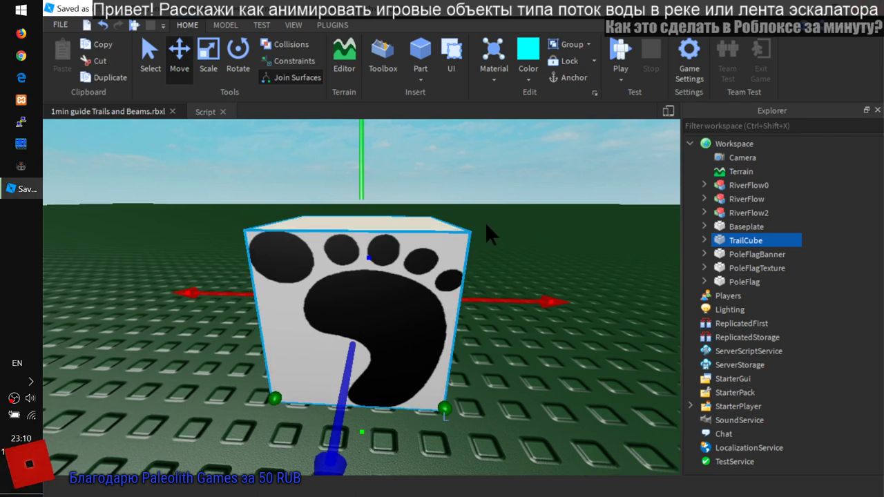
- Start a play test and examine the animated water surfaces of the river from overhead and close up
right_click_drag(485, 222, 482, 220)
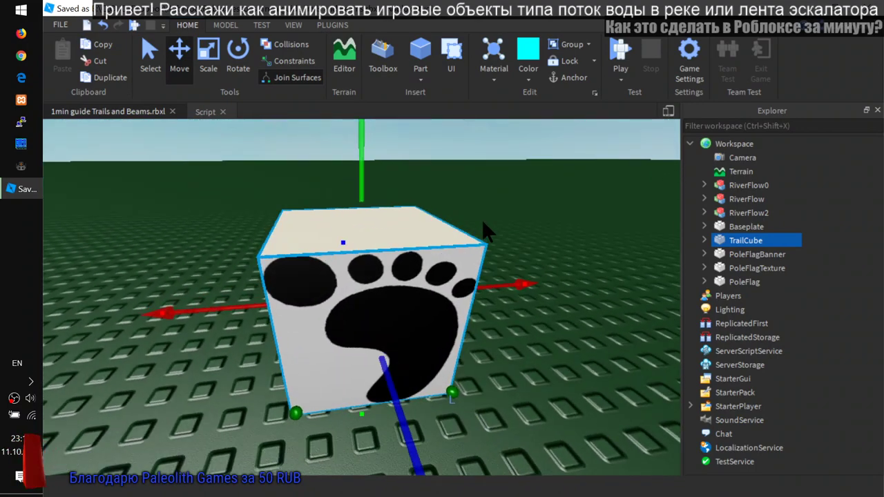
right_click_drag(539, 259, 538, 259)
scroll(539, 259, "down", 3)
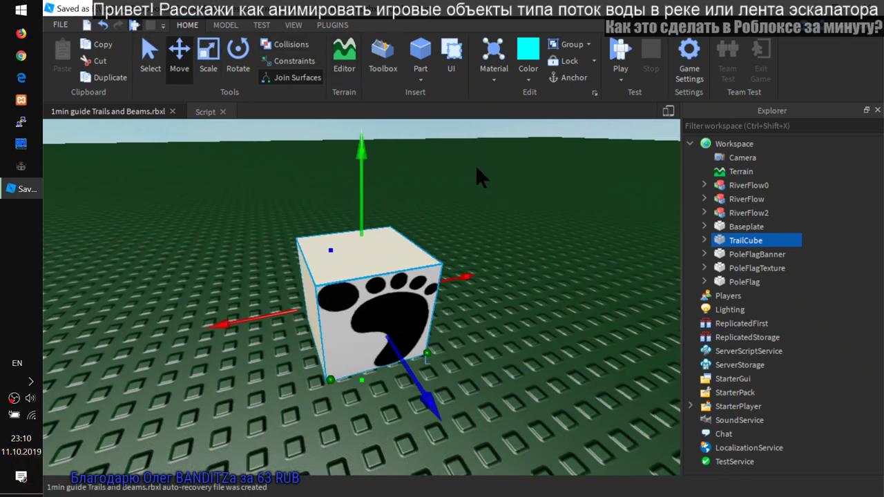
key("F5")
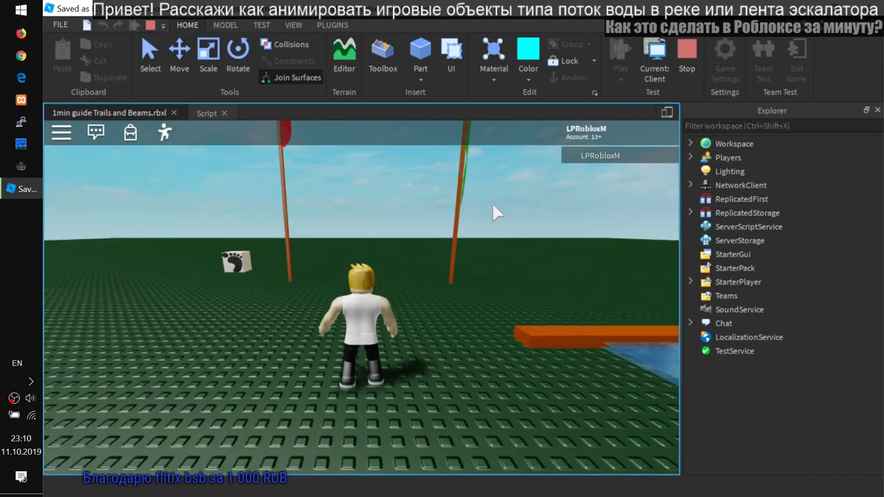
scroll(492, 204, "down", 3)
right_click_drag(493, 204, 491, 204)
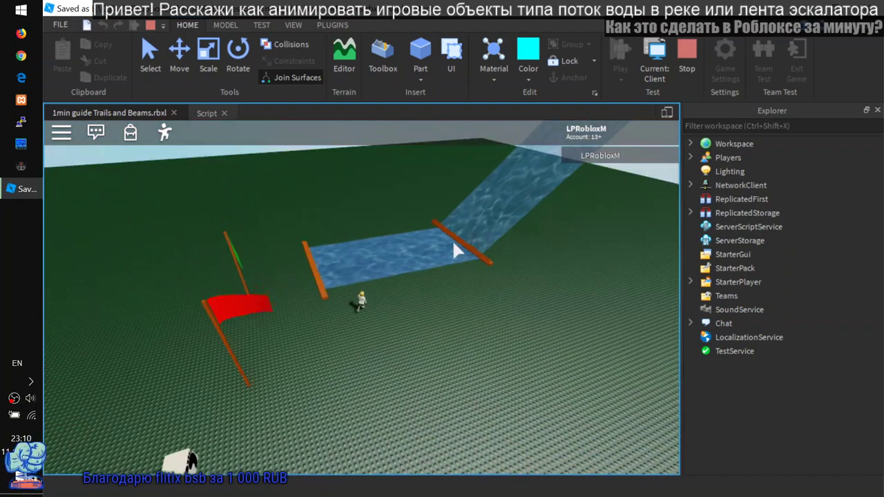
scroll(415, 262, "up", 8)
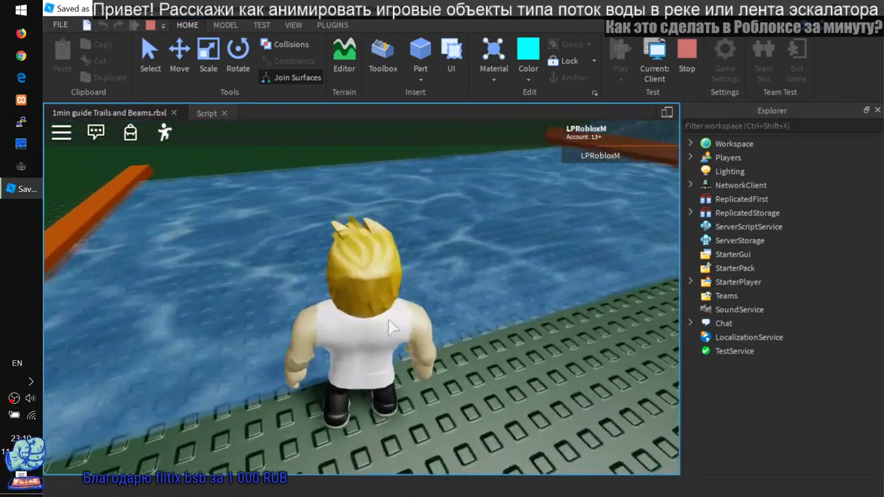
right_click_drag(389, 321, 394, 344)
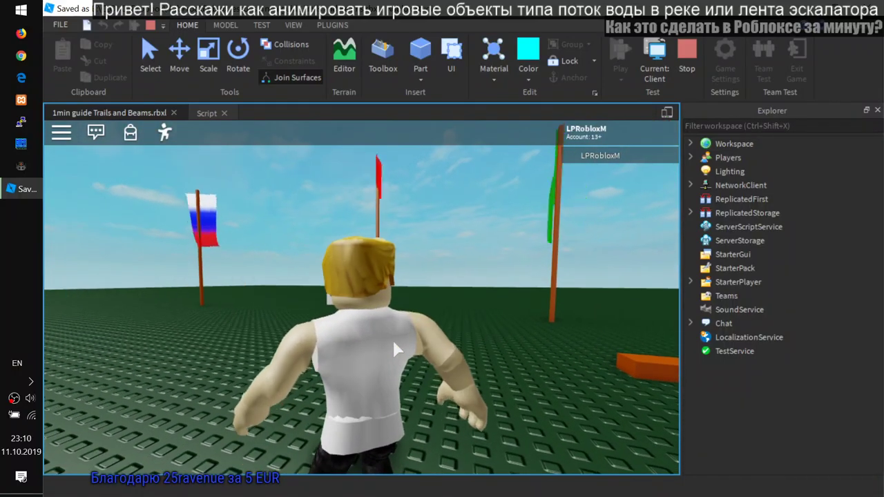
- Walk the character towards the flagpoles and examine the waving tricolour flag in the play test
key("w")
key("a")
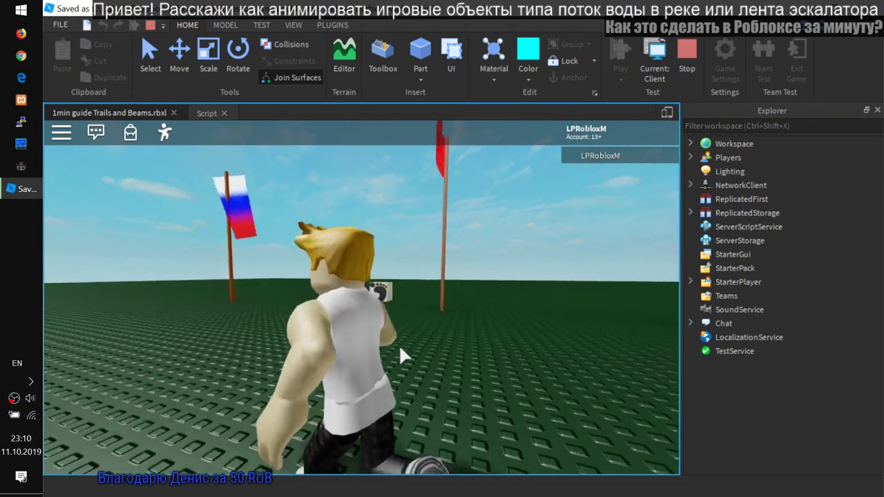
key("w")
key("a")
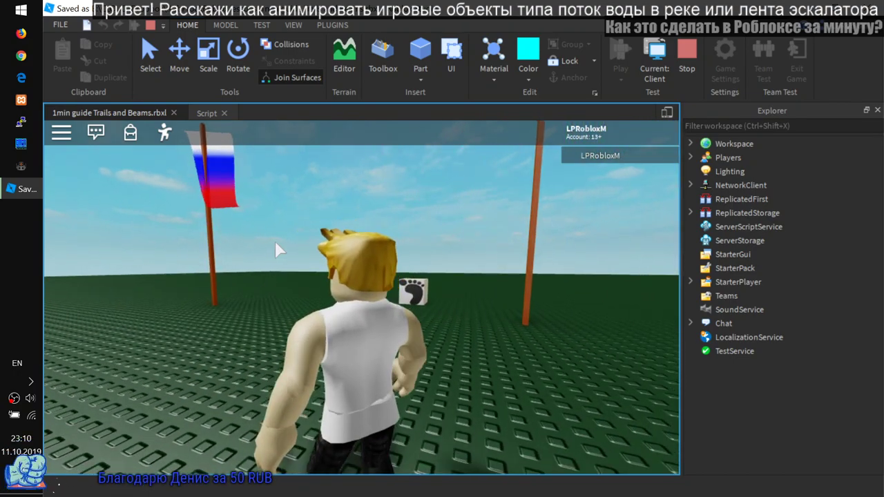
key("w")
right_click_drag(396, 284, 398, 291)
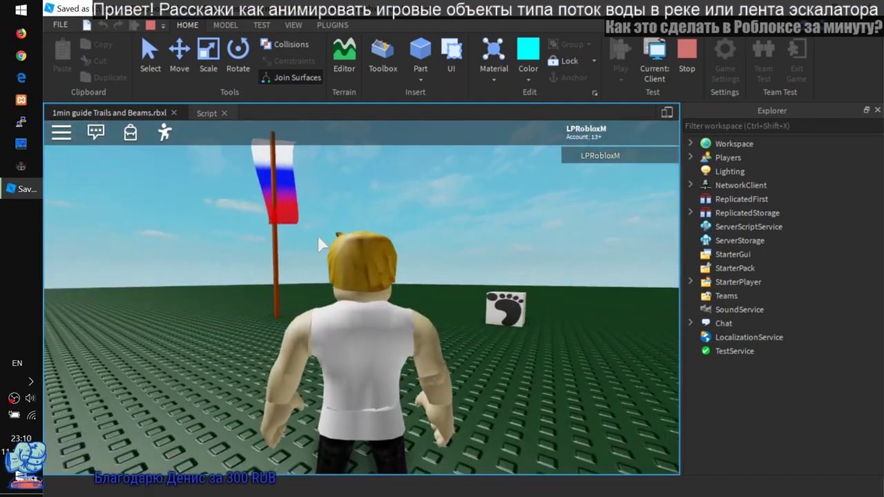
- Walk to the footprint cube, jump onto it, and end the play test
key("w")
key("d")
right_click_drag(523, 330, 524, 331)
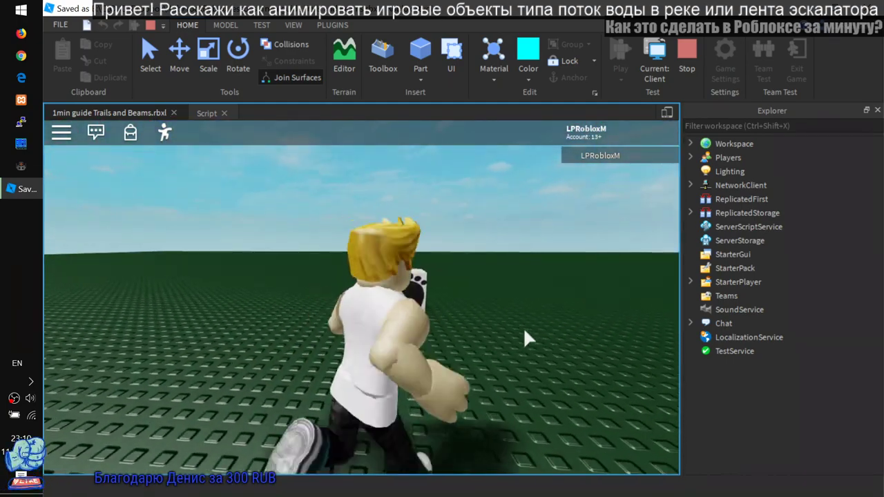
key("w")
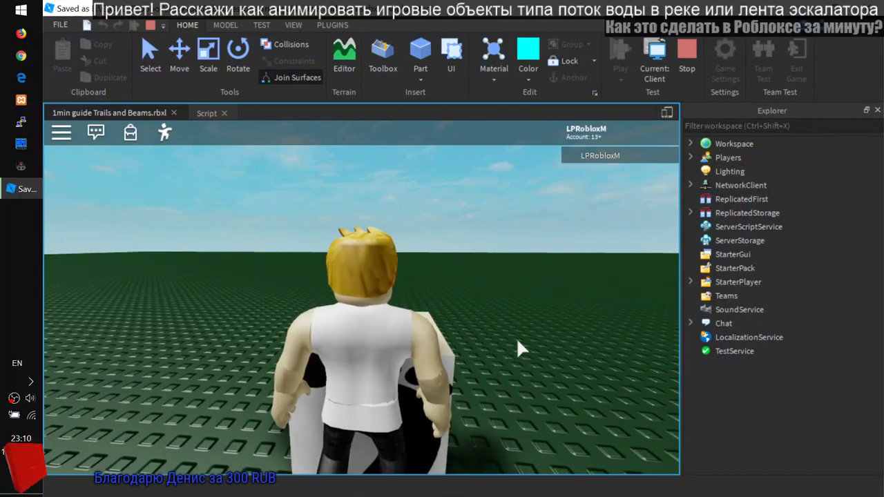
scroll(516, 338, "down", 4)
key("space")
key("w")
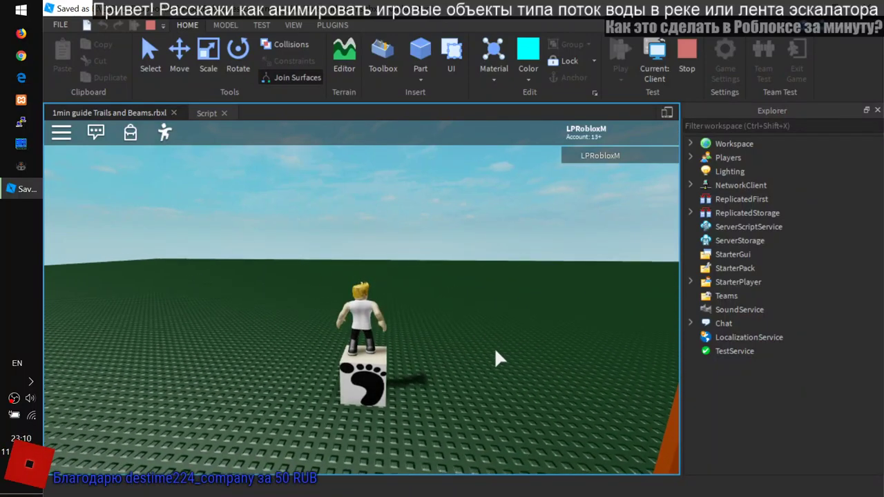
left_click(149, 28)
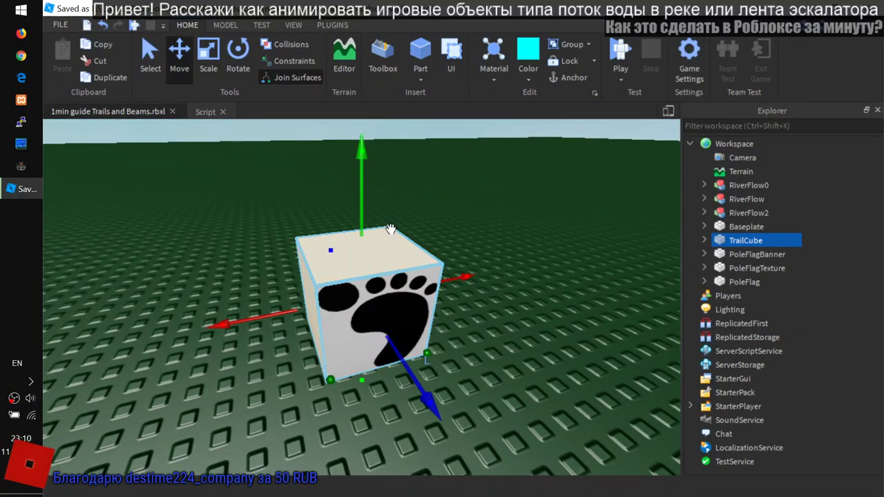
- Raise TrailCube slightly above the baseplate
left_click_drag(366, 178, 366, 167)
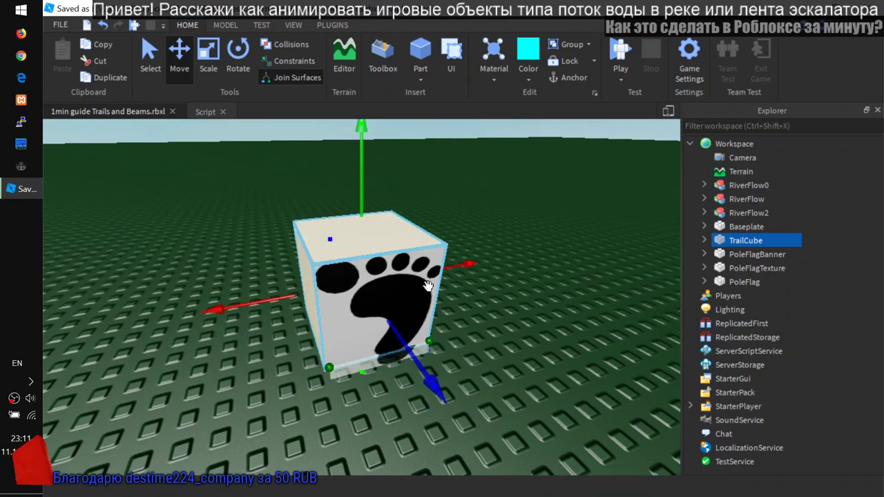
right_click_drag(429, 309, 470, 337)
scroll(528, 346, "down", 6)
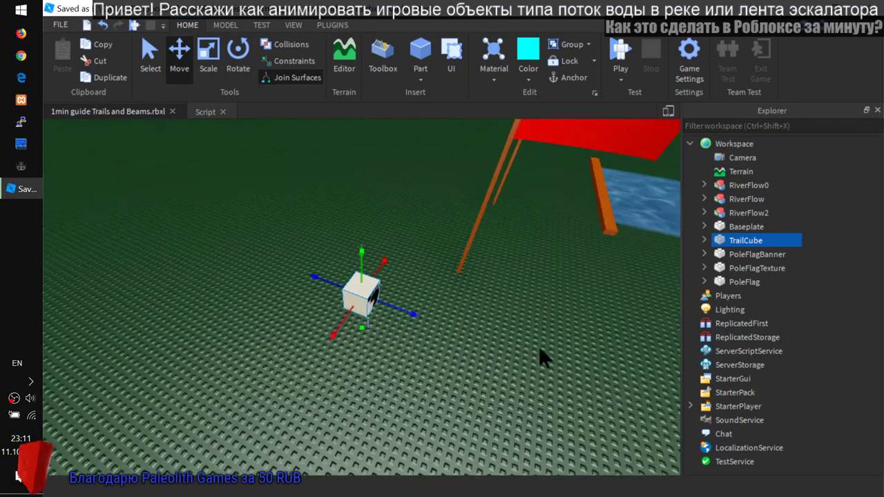
right_click_drag(585, 361, 585, 360)
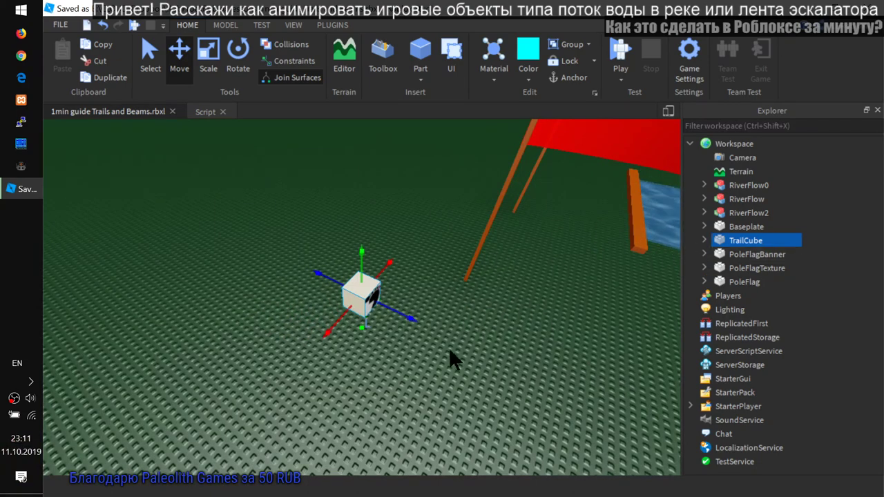
right_click_drag(449, 351, 412, 420)
right_click_drag(347, 414, 323, 391)
scroll(322, 390, "down", 4)
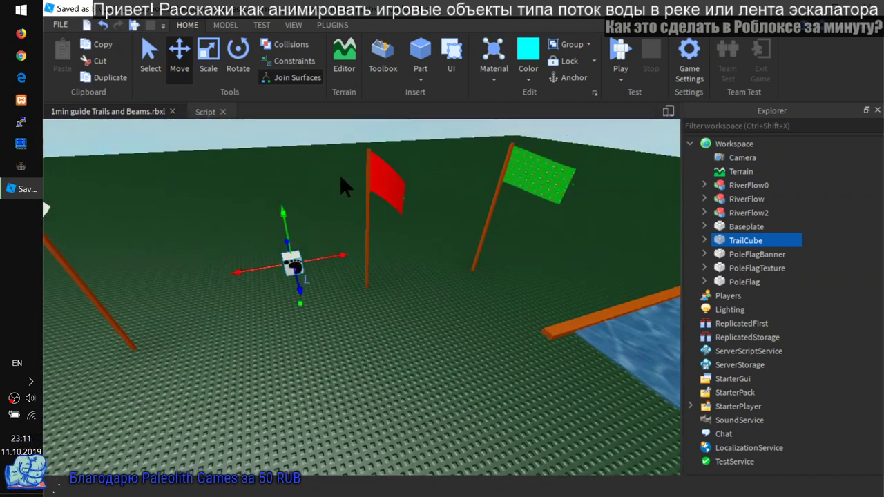
- Insert a new part near TrailCube and scale it into a tall upright column
left_click(420, 52)
left_click_drag(362, 304, 360, 131)
left_click(208, 57)
left_click_drag(356, 229, 289, 316)
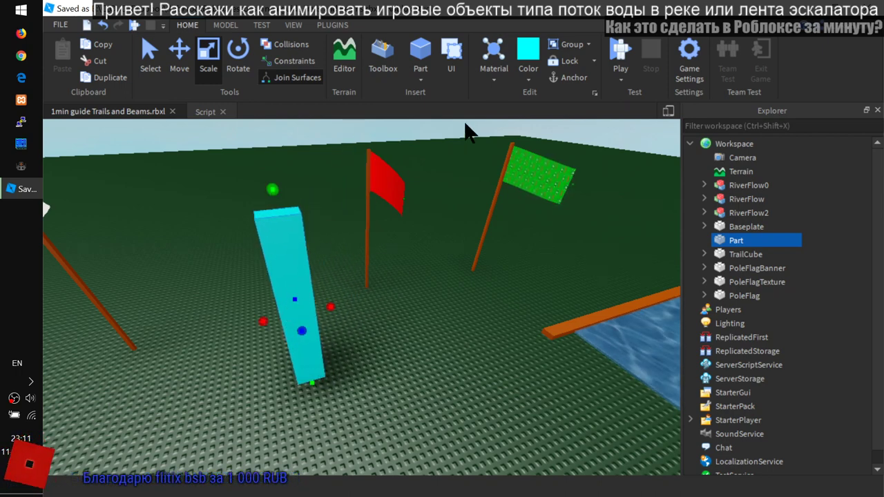
- Colour the new column orange-brown and narrow it into a slim pole like the other flagpoles
left_click(529, 78)
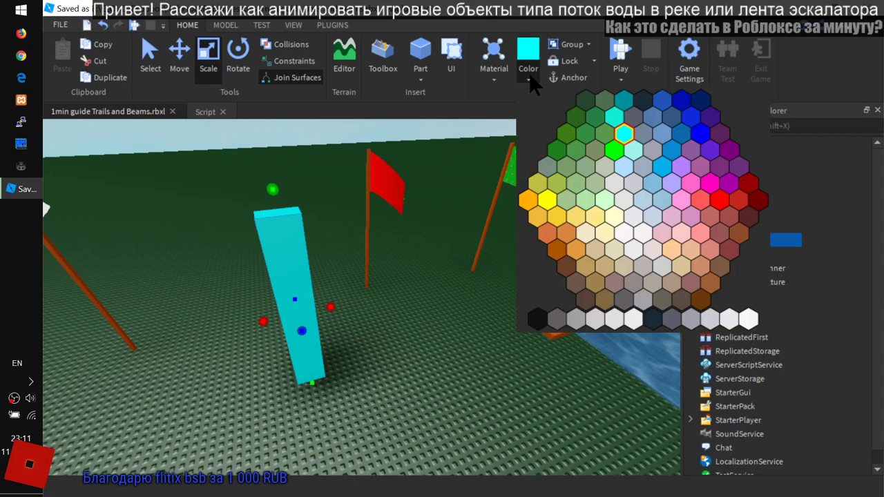
left_click(558, 250)
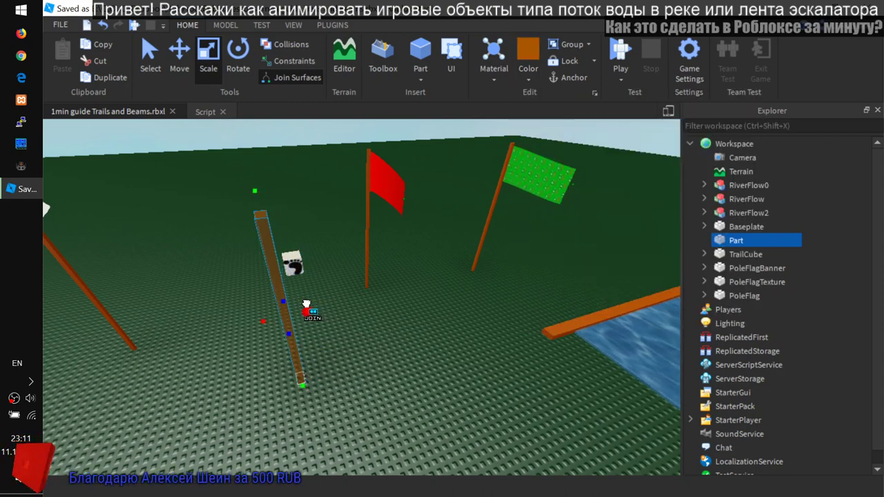
left_click_drag(305, 304, 306, 305)
right_click_drag(302, 340, 303, 341)
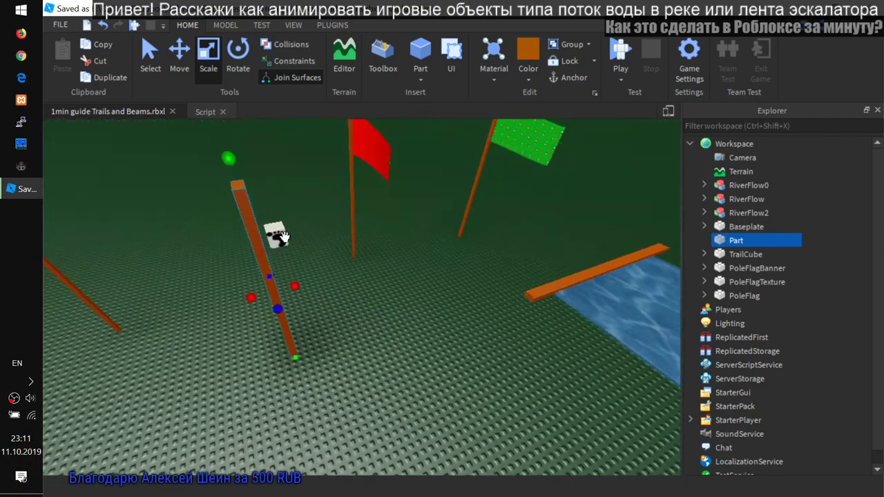
- Rename the new pole part as Flag
scroll(277, 249, "down", 3)
right_click(739, 242)
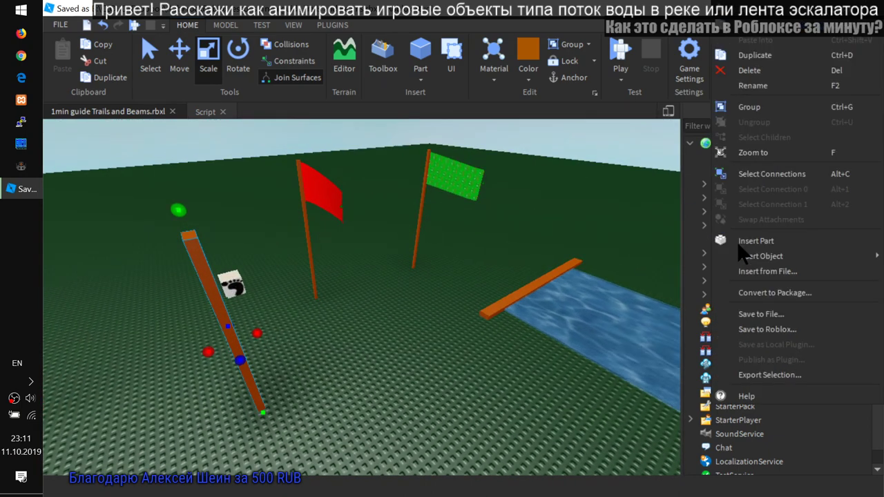
left_click(753, 86)
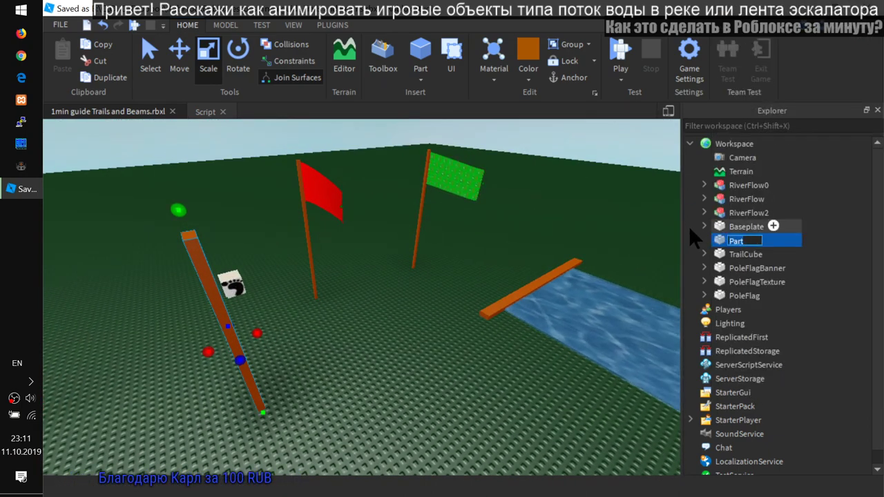
type("Flag")
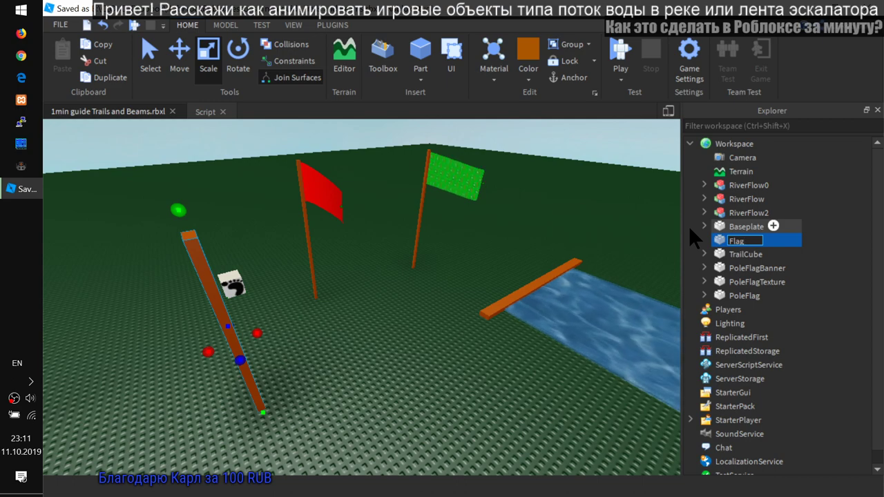
key("Return")
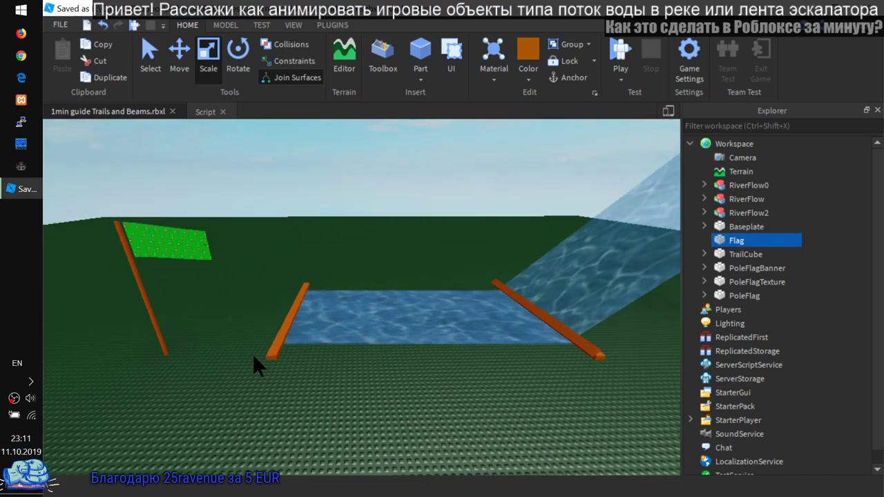
- Add an Attachment inside the Flag part and select it
key("f")
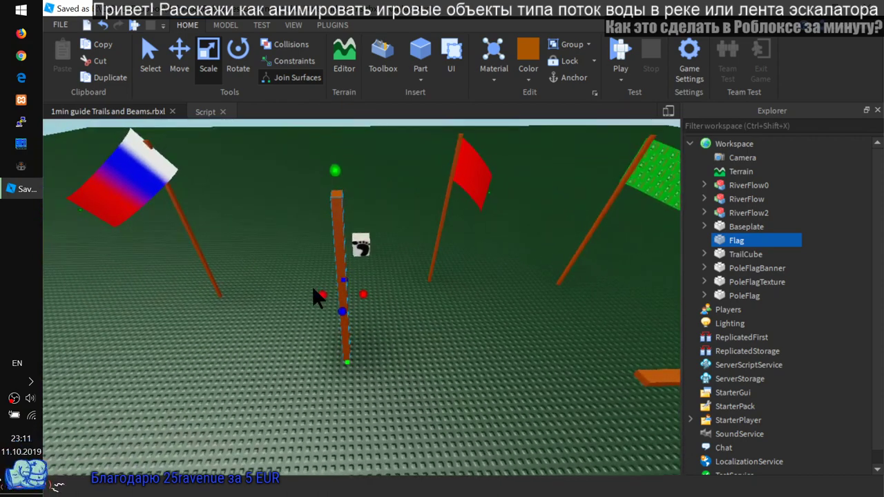
scroll(313, 288, "down", 3)
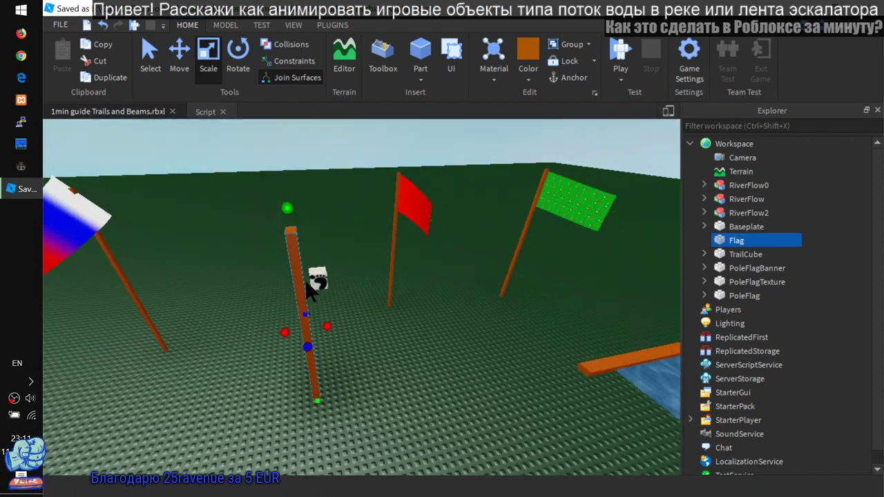
left_click(753, 239)
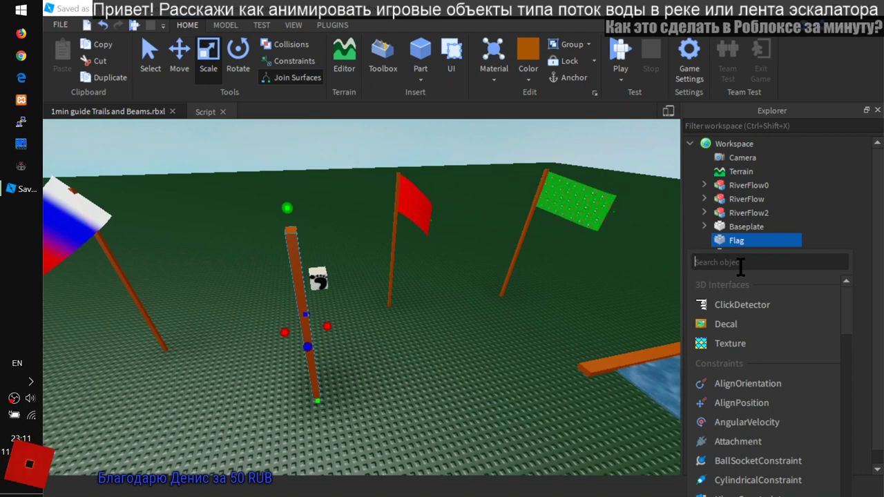
type("A")
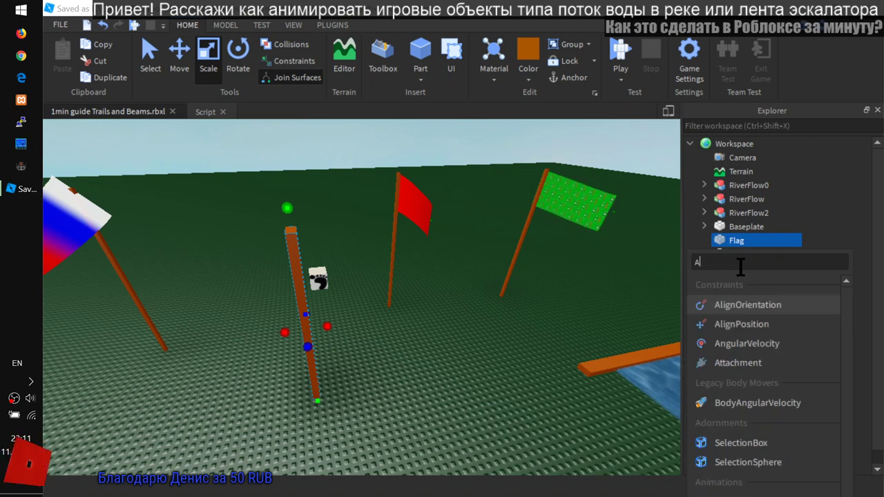
type("tt")
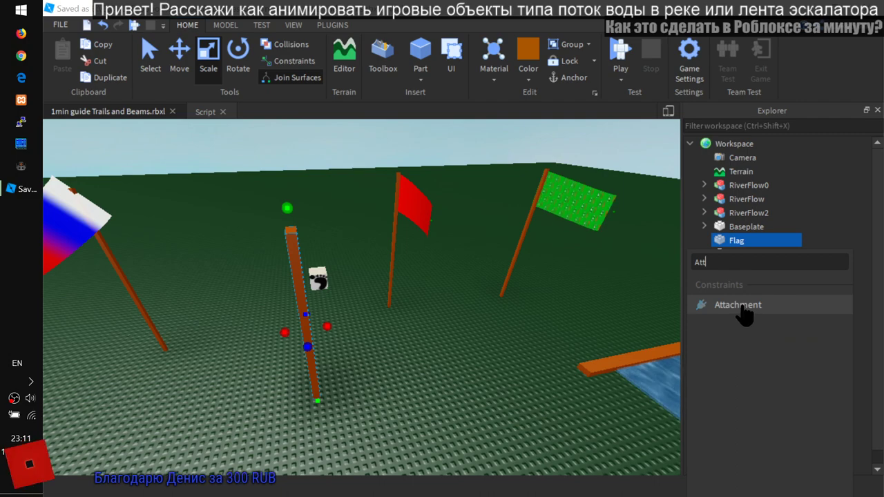
left_click(738, 305)
left_click(760, 254)
- Move the attachment up along the Flag pole to its upper part
right_click_drag(461, 333, 461, 333)
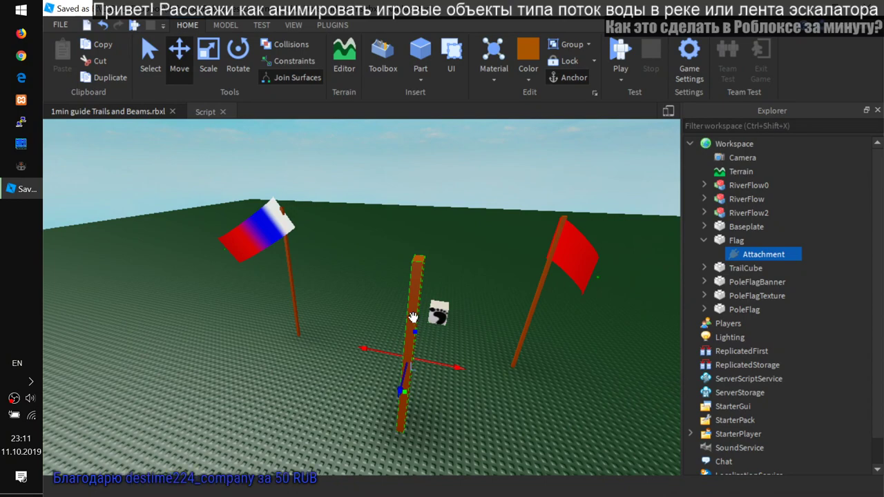
right_click_drag(471, 293, 471, 292)
right_click_drag(494, 322, 491, 329)
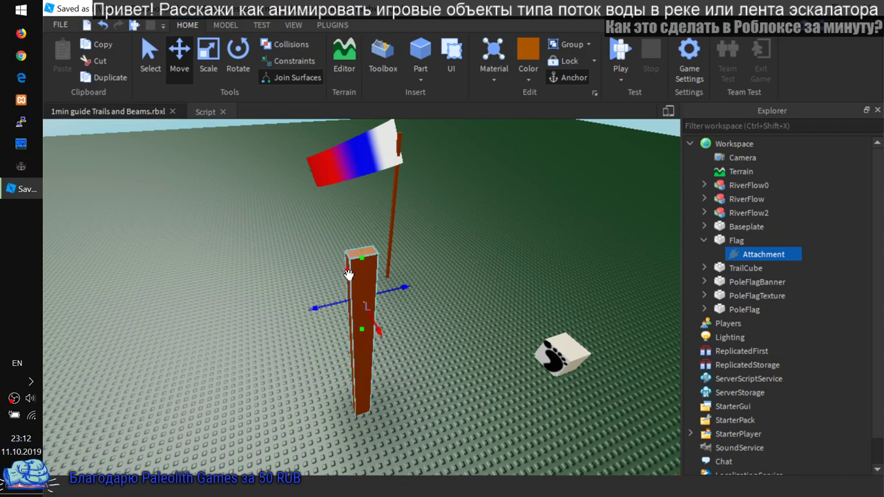
- Scale the Flag pole narrower along its wider side so that its cross-section is roughly square
left_click(212, 58)
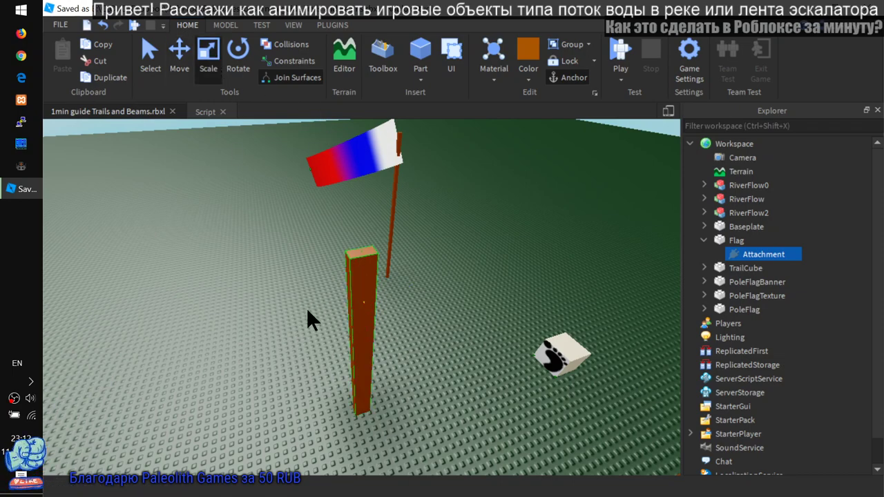
left_click(359, 287)
right_click_drag(431, 353, 408, 356)
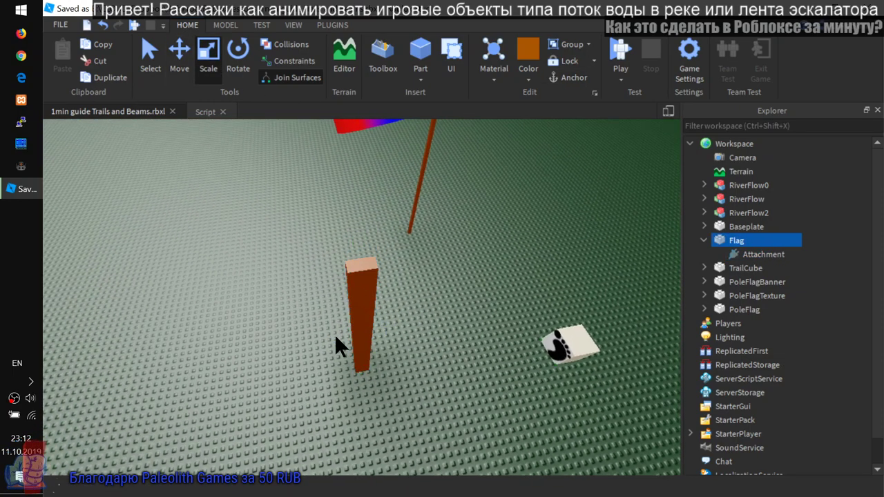
left_click(352, 327)
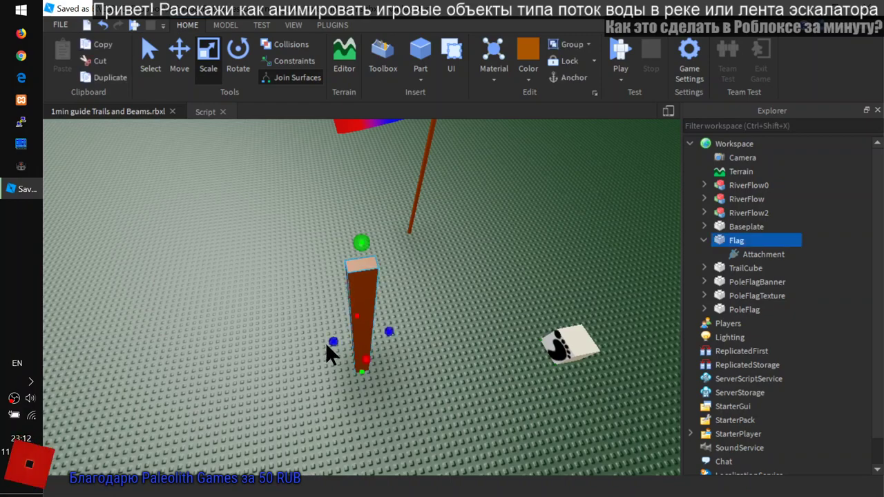
left_click_drag(328, 343, 341, 340)
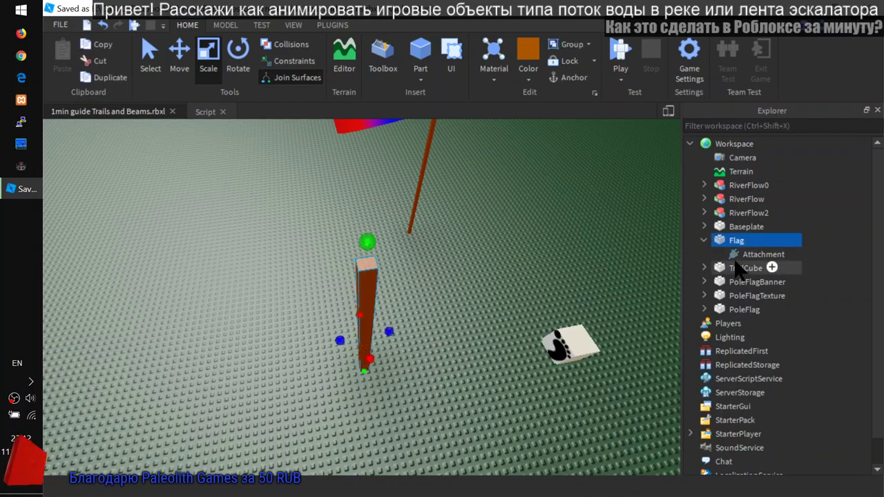
- Add a second Attachment inside the Flag part
left_click_drag(734, 270, 743, 247)
right_click_drag(425, 292, 424, 291)
mouse_move(749, 247)
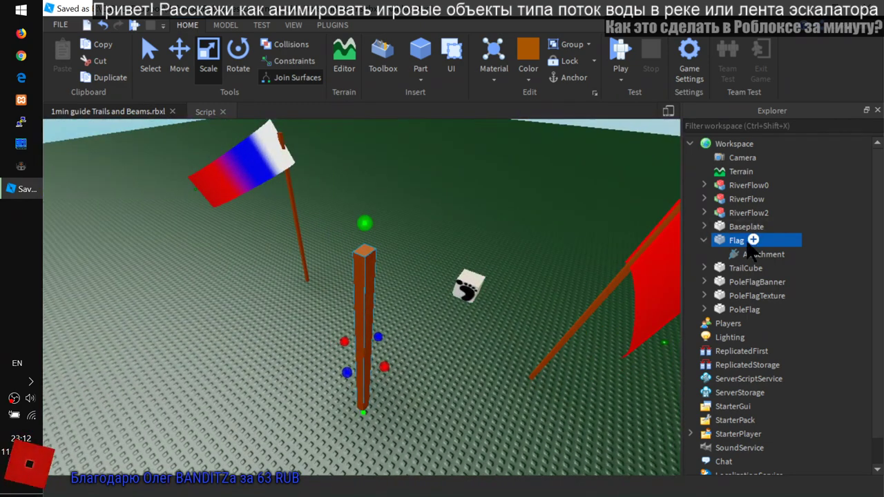
left_click(752, 240)
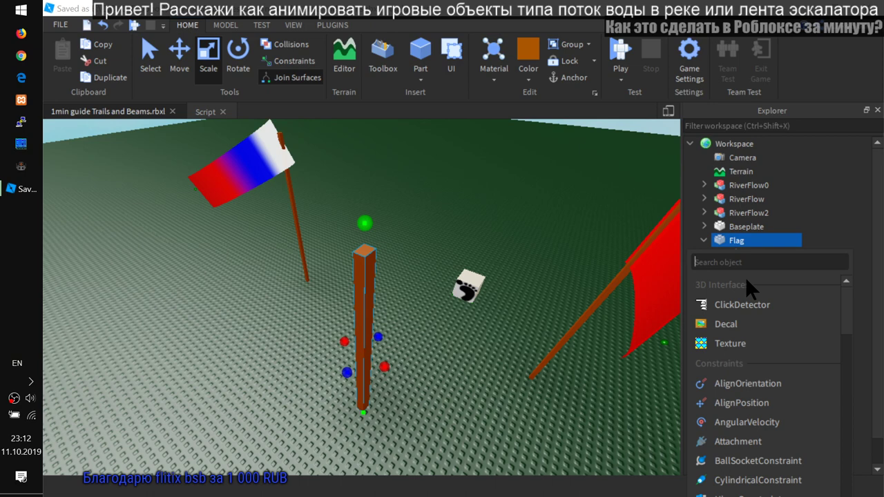
type("att")
left_click(737, 305)
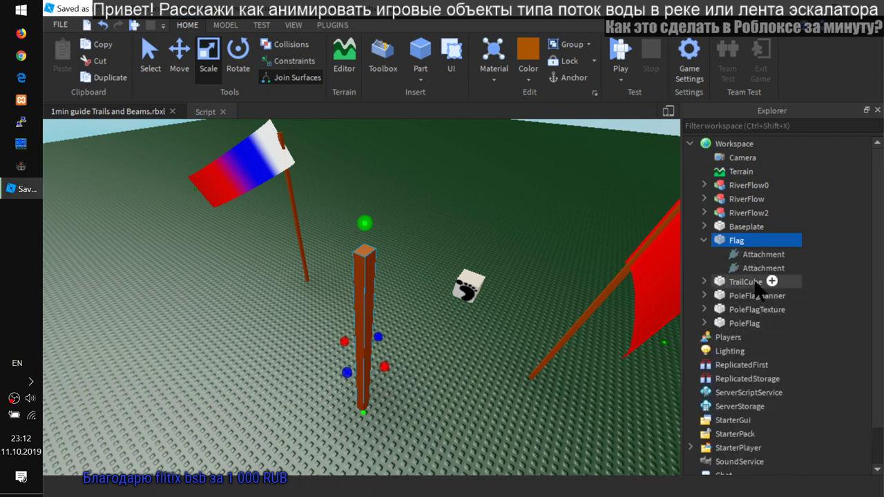
- Move the second attachment up to the height of the first one and out to the side of the pole
left_click(754, 255)
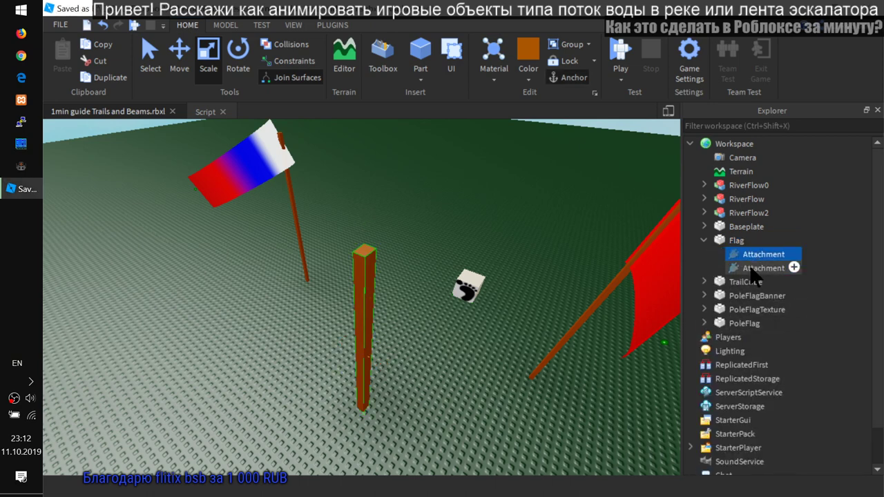
right_click_drag(551, 282, 566, 284)
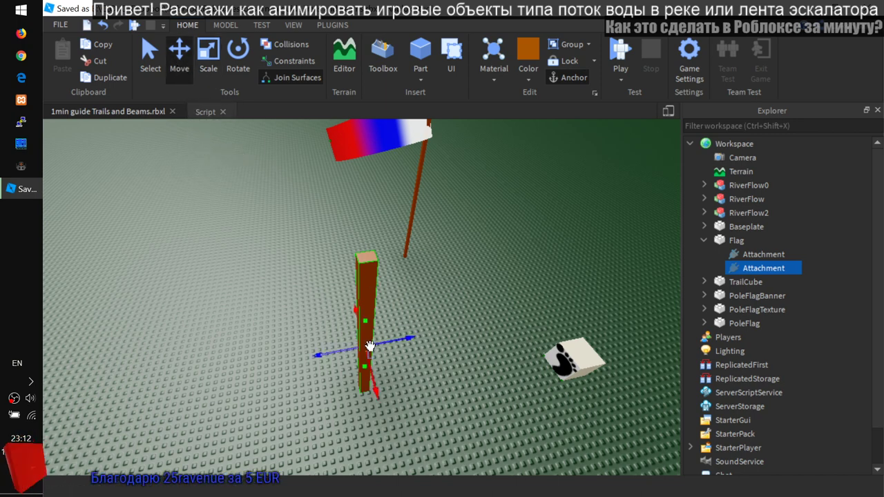
left_click_drag(367, 321, 369, 250)
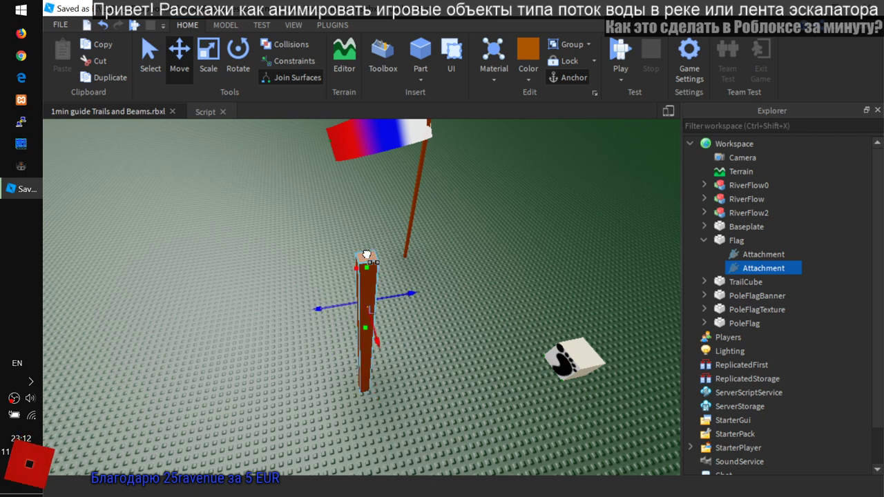
left_click_drag(315, 304, 269, 299)
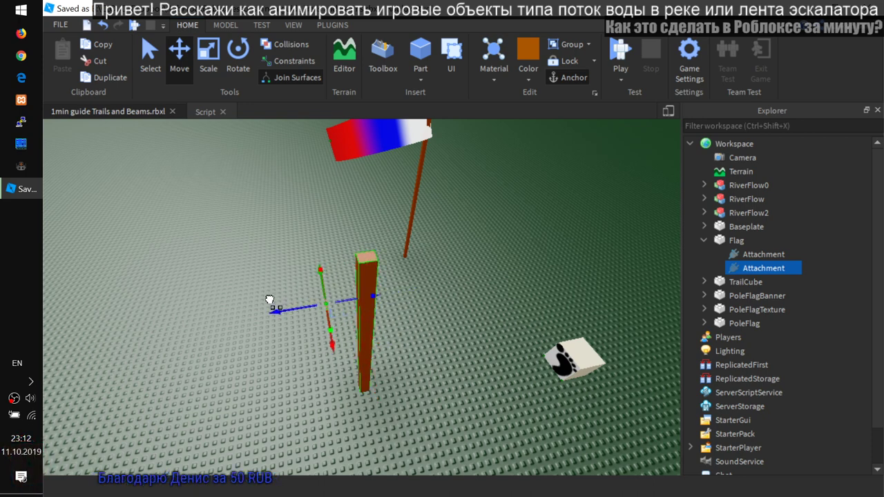
- Delete the second attachment from the Flag part
left_click(743, 257)
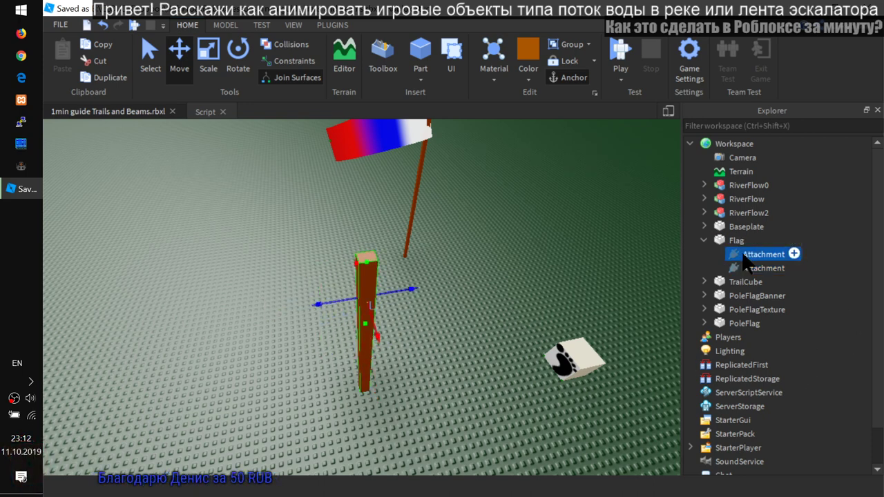
left_click(753, 269)
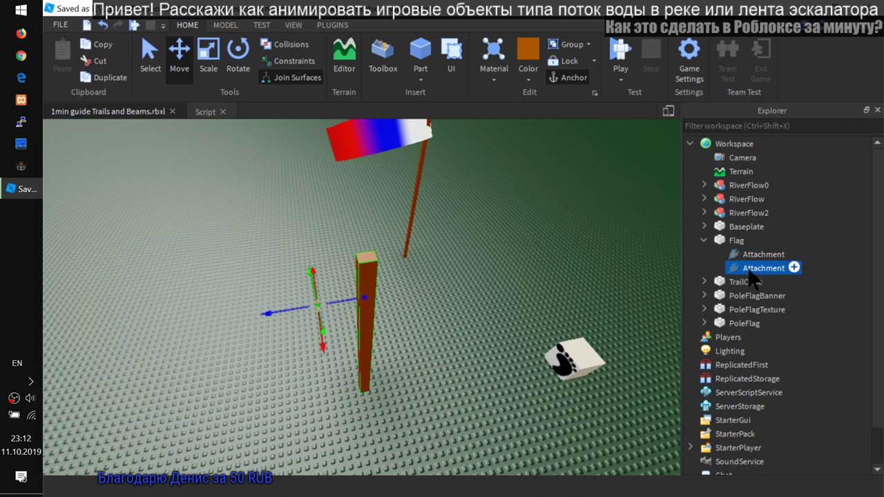
key("Delete")
- Duplicate the attachment on the Flag pole and move the copy horizontally away from the pole to the flag's free end
left_click(750, 259)
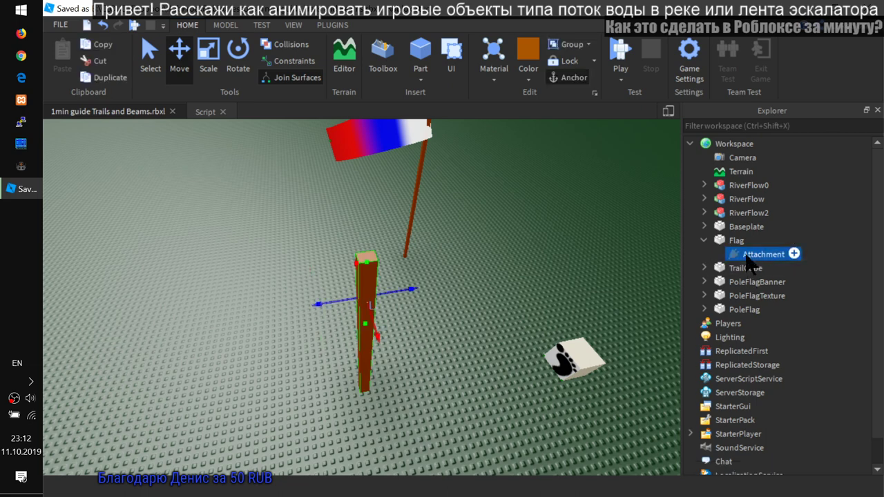
key("ctrl+d")
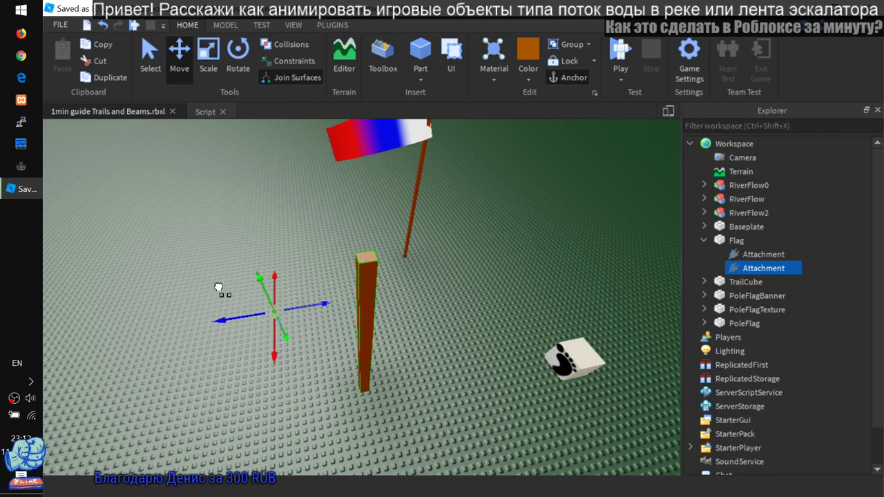
right_click_drag(365, 385, 365, 386)
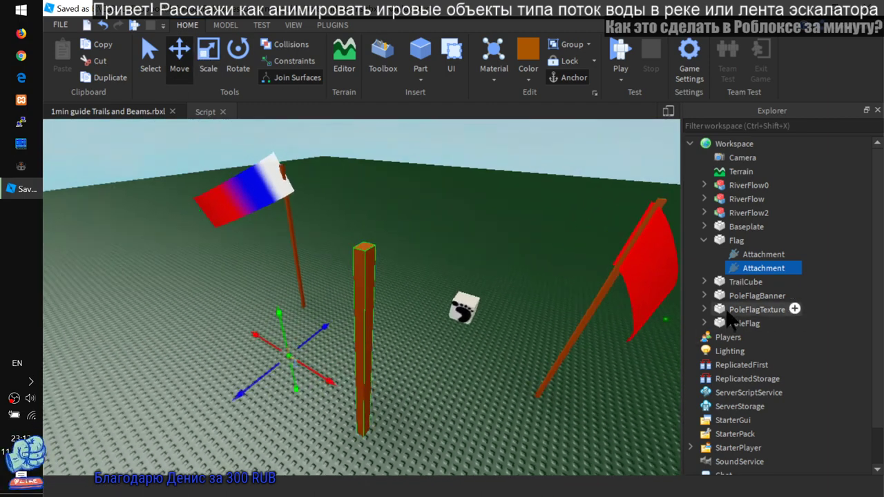
left_click(752, 257)
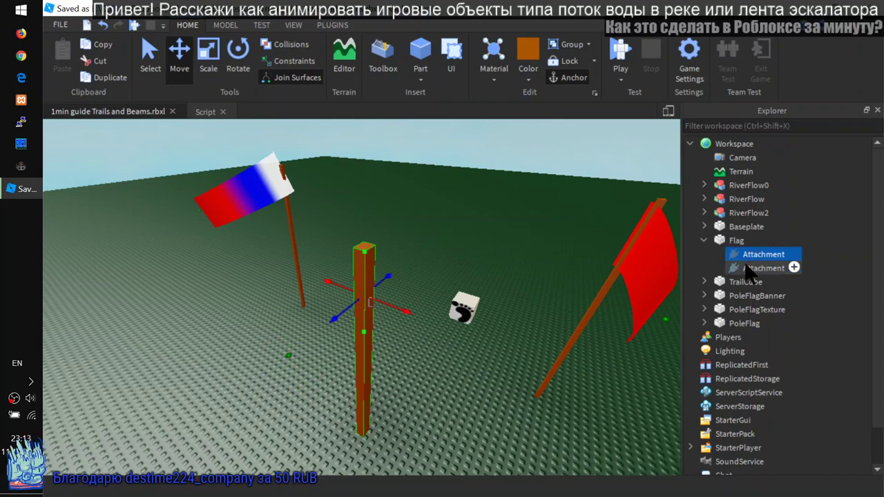
left_click(749, 269)
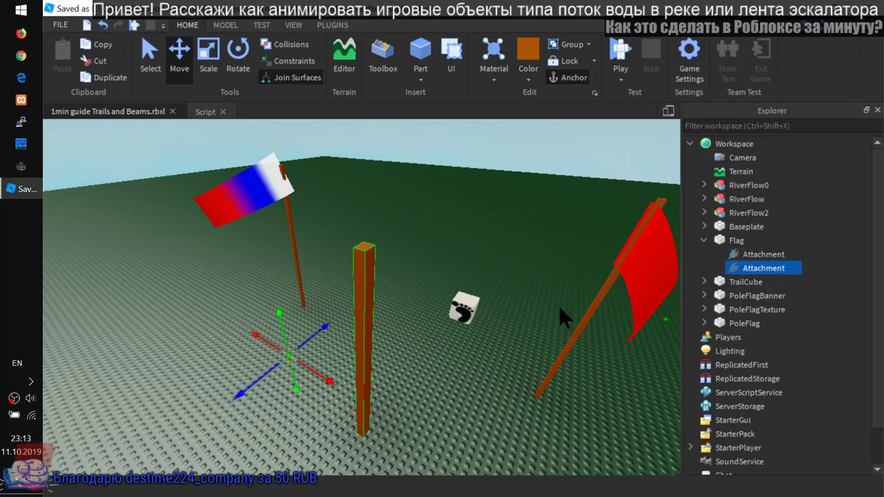
- Add a Beam inside the Flag part and show its properties
left_click(739, 241)
left_click(753, 240)
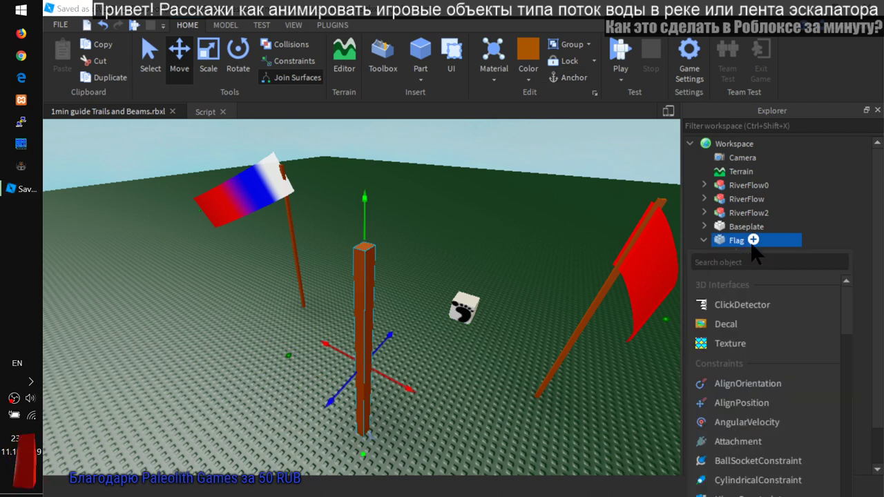
type("be")
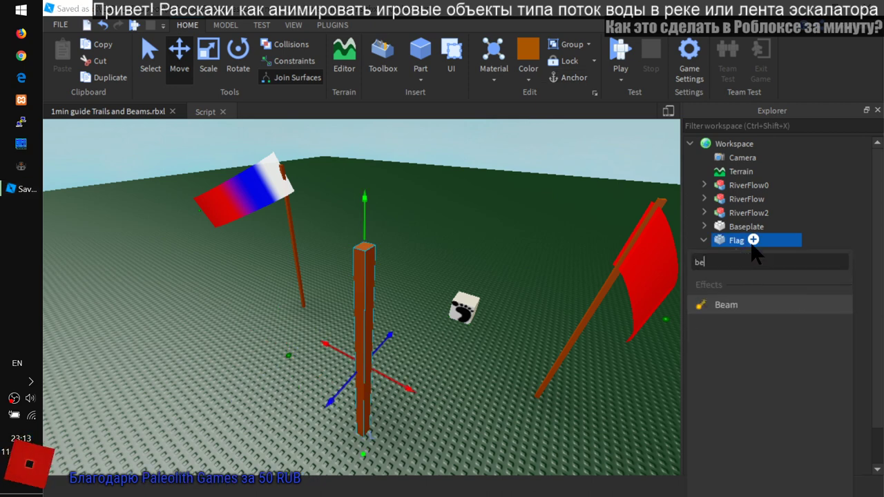
left_click(727, 305)
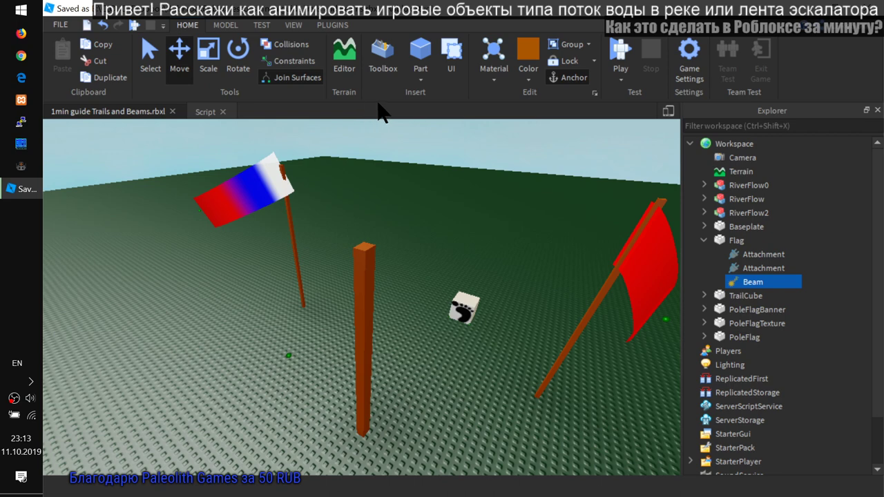
right_click(326, 95)
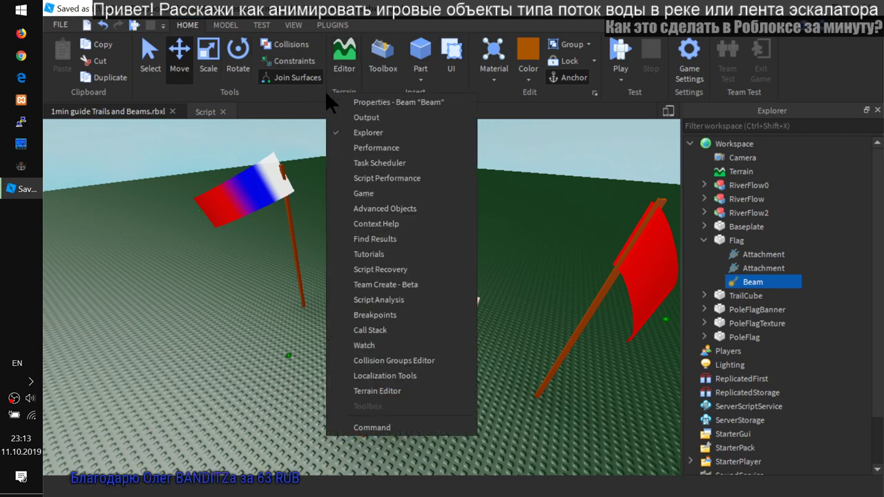
left_click(366, 103)
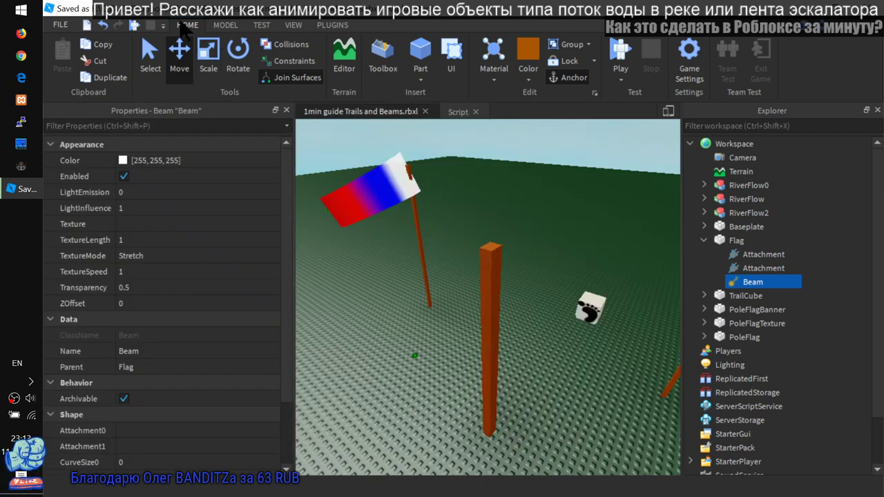
- Set the Beam's Attachment0 to the attachment on the pole and Attachment1 to the one away from it
mouse_move(749, 288)
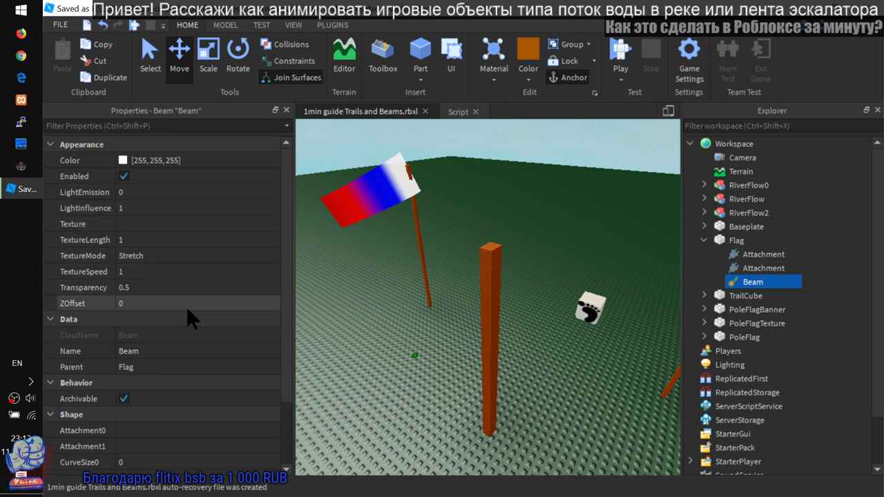
scroll(186, 307, "down", 3)
left_click(146, 350)
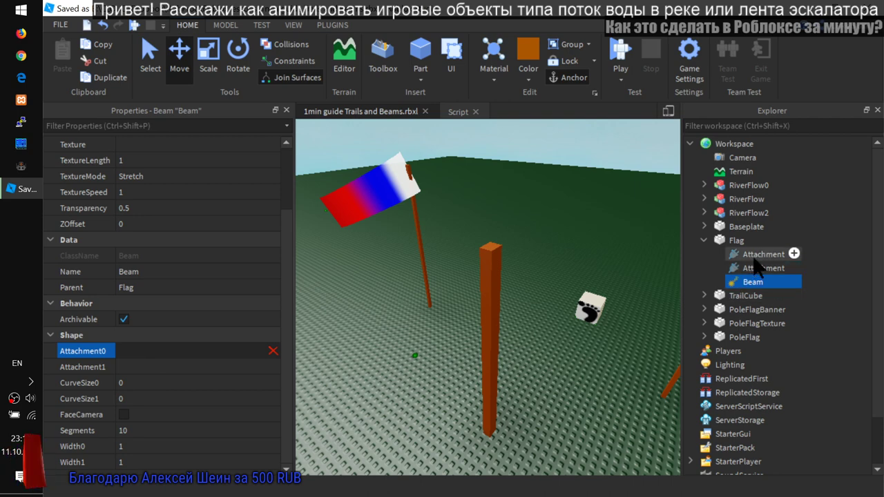
left_click(754, 260)
left_click(161, 361)
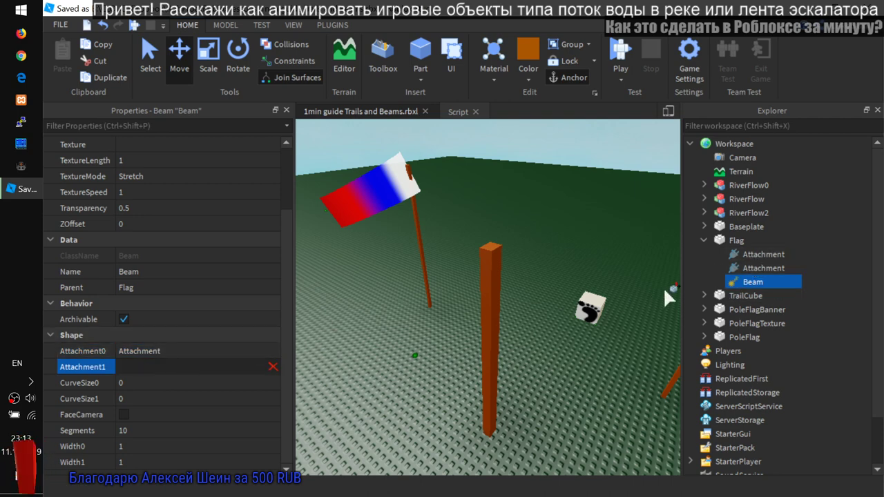
left_click(748, 266)
right_click_drag(512, 357, 511, 355)
- Add a keypoint at about 0.216 in the Beam's colour sequence and colour it yellow (#fff341)
scroll(280, 203, "up", 2)
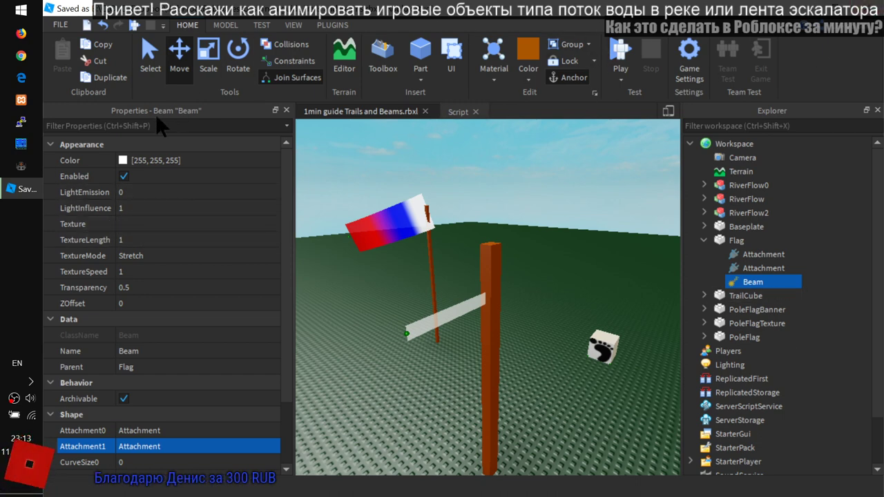
left_click(124, 160)
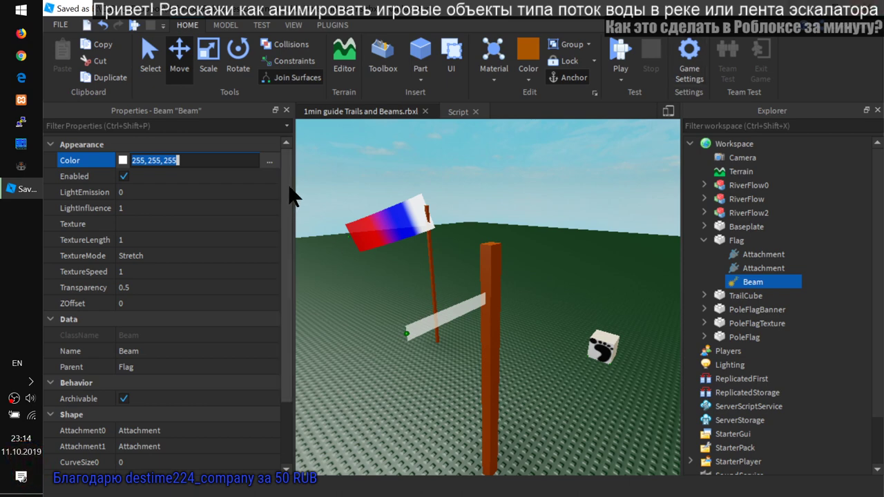
left_click(270, 161)
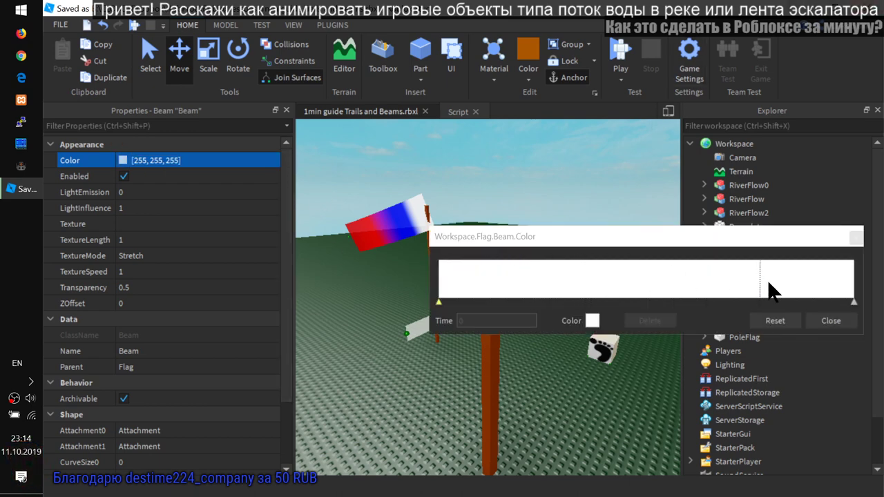
left_click_drag(649, 245, 616, 239)
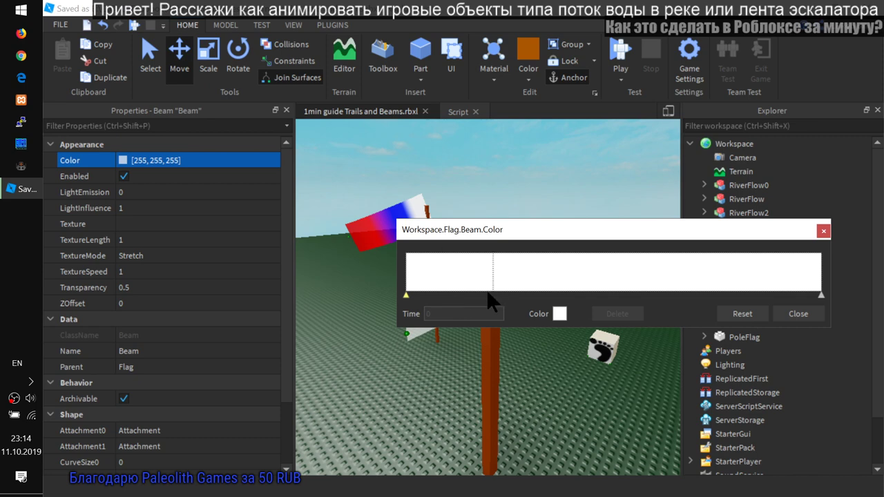
left_click(495, 286)
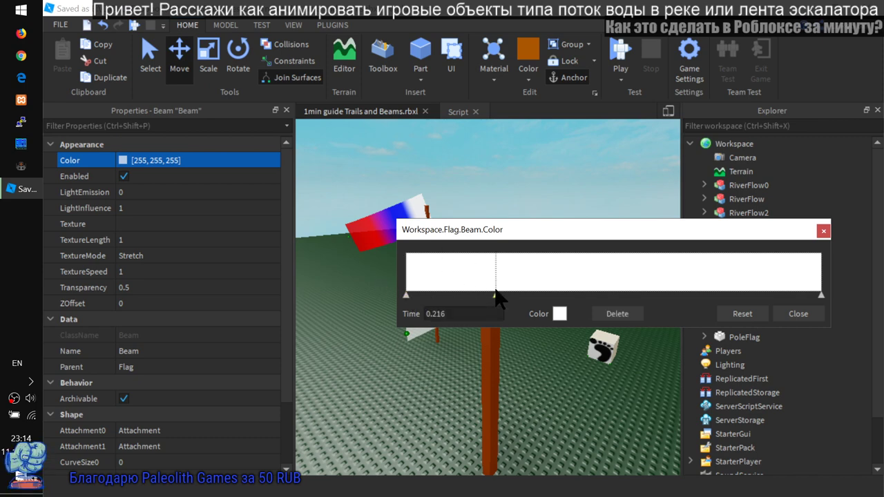
left_click(559, 314)
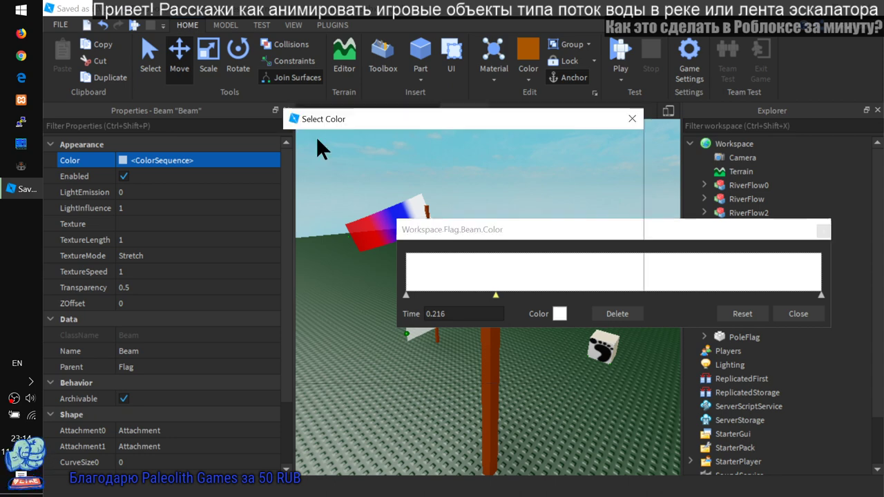
left_click(590, 178)
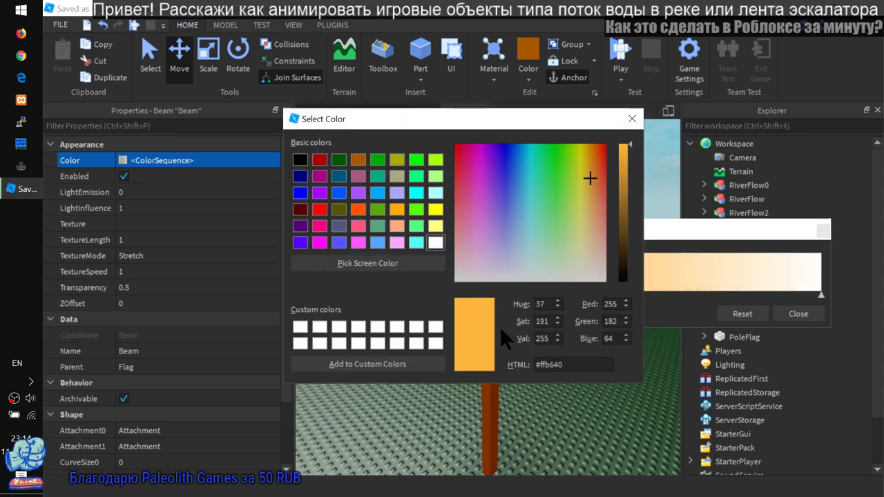
left_click(582, 179)
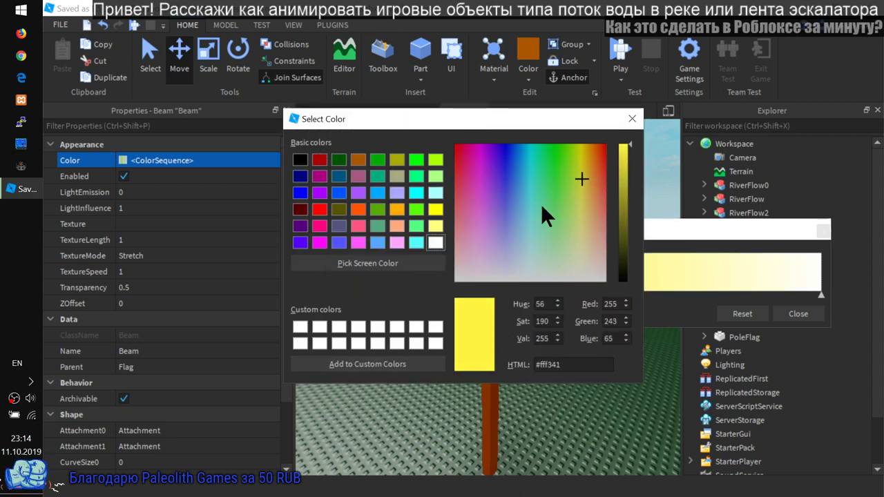
left_click(632, 118)
- Add another colour keypoint at about 0.574 and make it dark red (#aa0000)
left_click(644, 294)
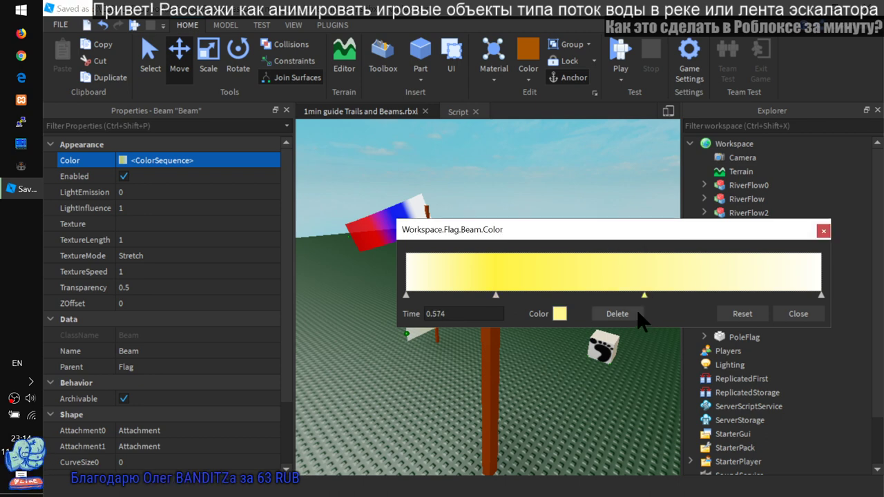
left_click(560, 315)
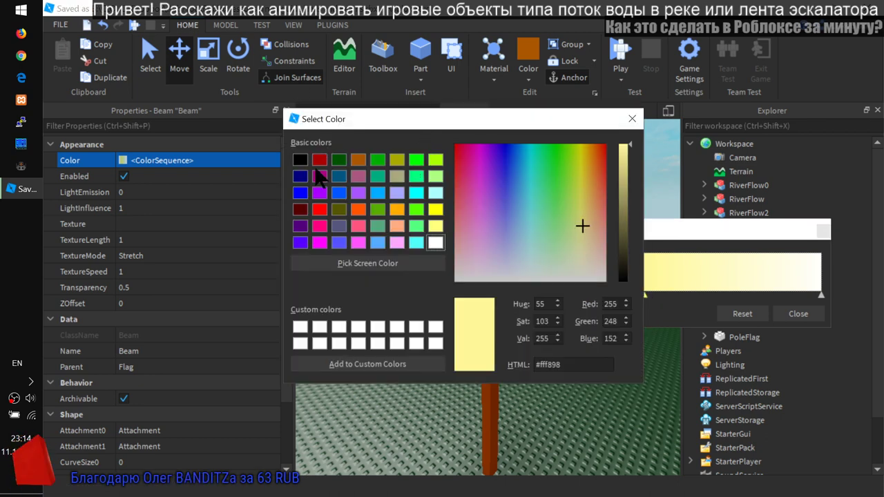
left_click(319, 160)
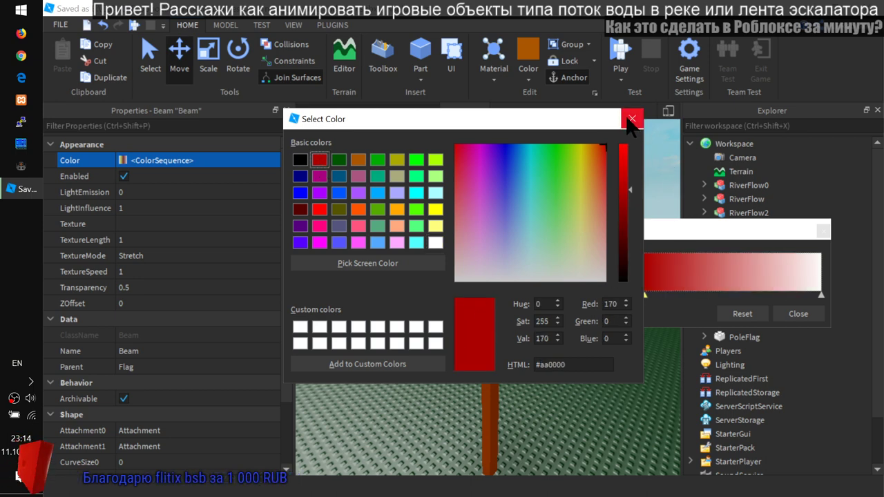
left_click(624, 115)
- Change the final keypoint of the Beam's colour sequence to bright green
left_click(821, 296)
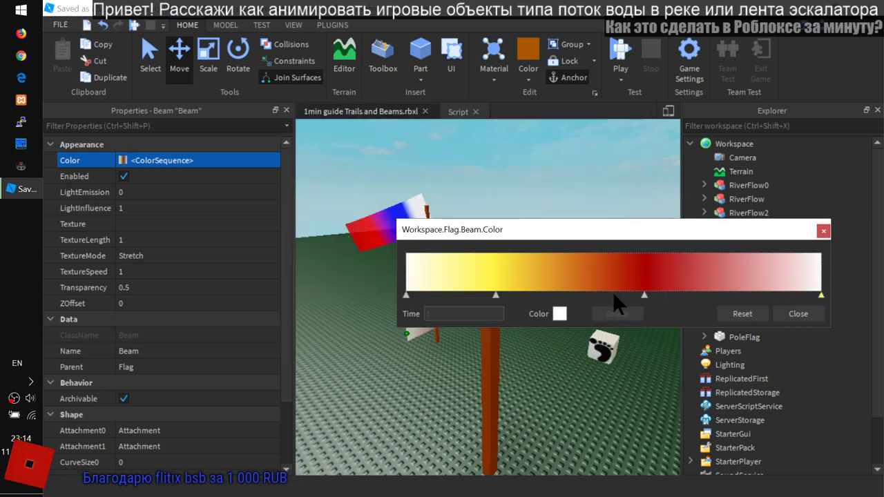
left_click(558, 314)
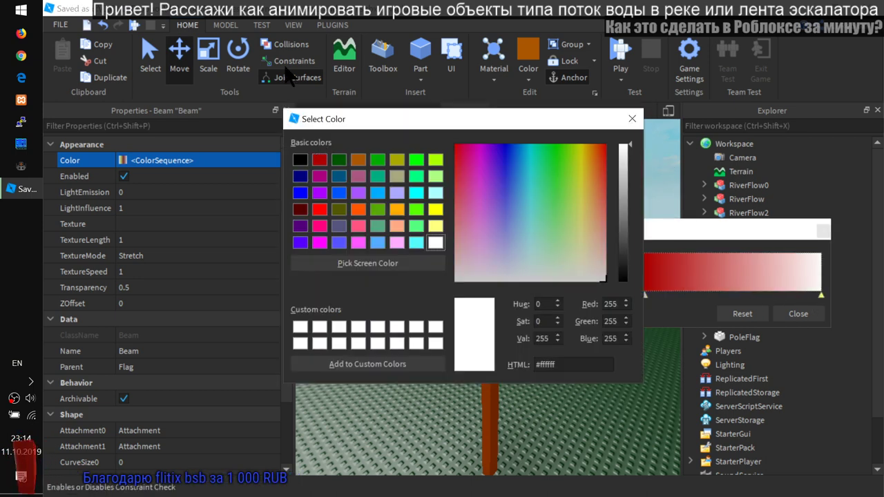
left_click(561, 152)
left_click(632, 119)
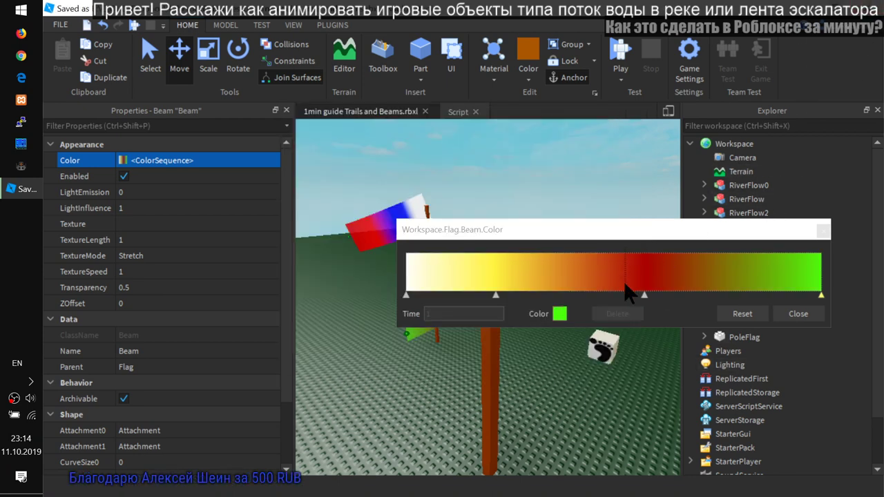
- Shift the yellow keypoint to about 0.268 and the red one to about 0.634, and close the colour sequence editor
mouse_move(643, 296)
left_mouse_down()
mouse_move(734, 300)
mouse_move(658, 312)
mouse_move(725, 309)
mouse_move(651, 306)
left_mouse_up()
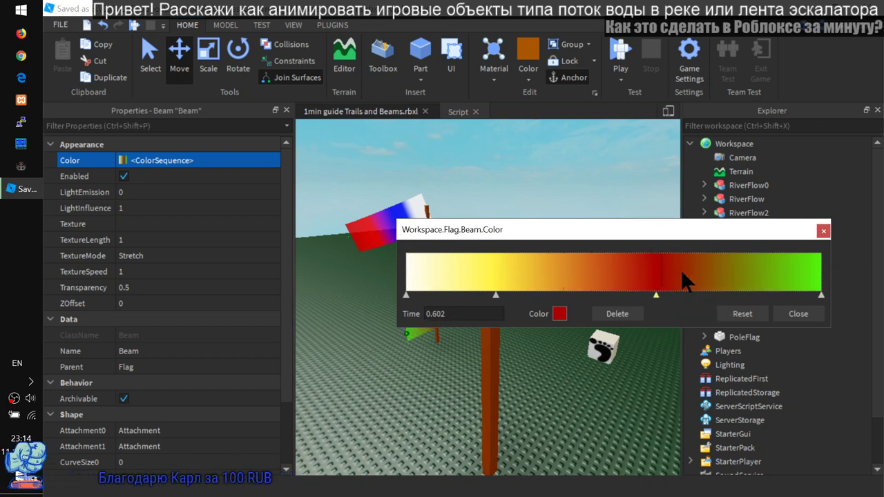
left_click_drag(496, 292, 517, 297)
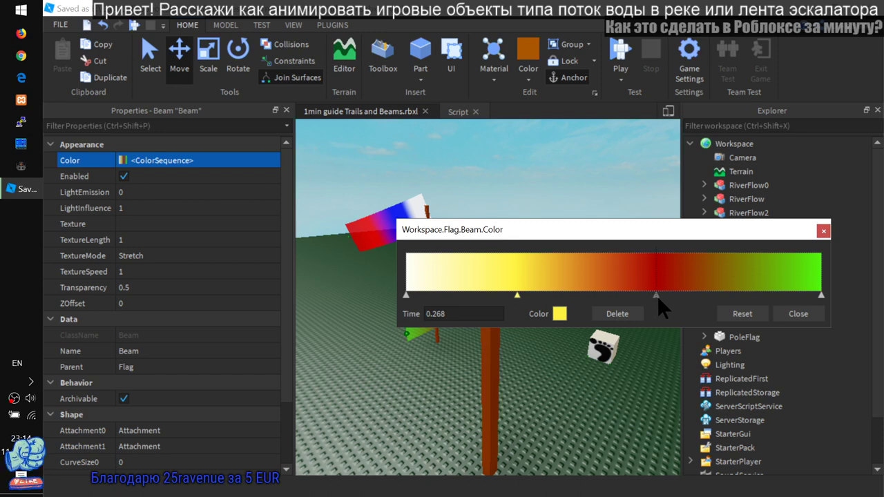
mouse_move(657, 295)
left_mouse_down()
mouse_move(694, 297)
mouse_move(668, 298)
left_mouse_up()
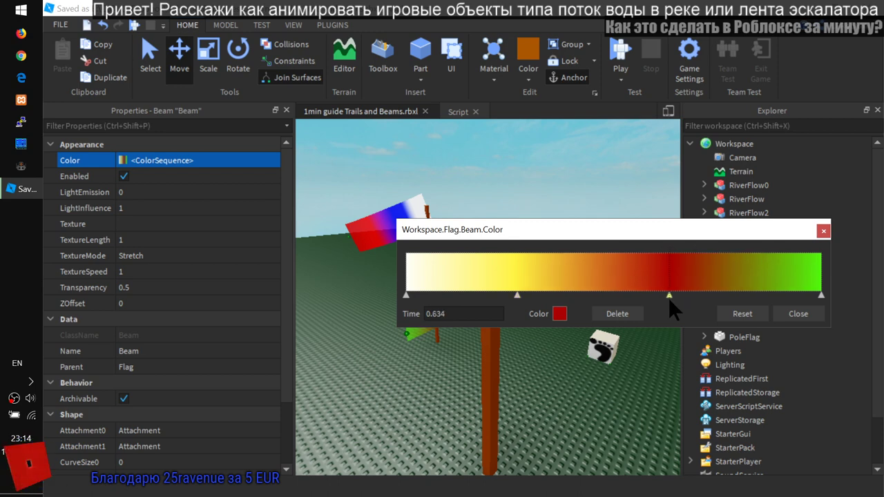
left_click(806, 310)
right_click_drag(510, 299, 507, 304)
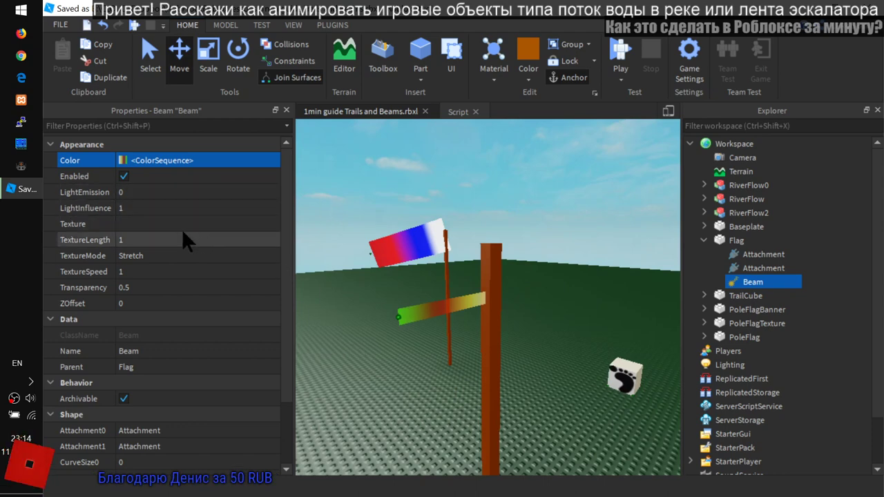
- Set the Beam's Width0 to 10 to widen the flag at the pole
scroll(191, 237, "down", 1)
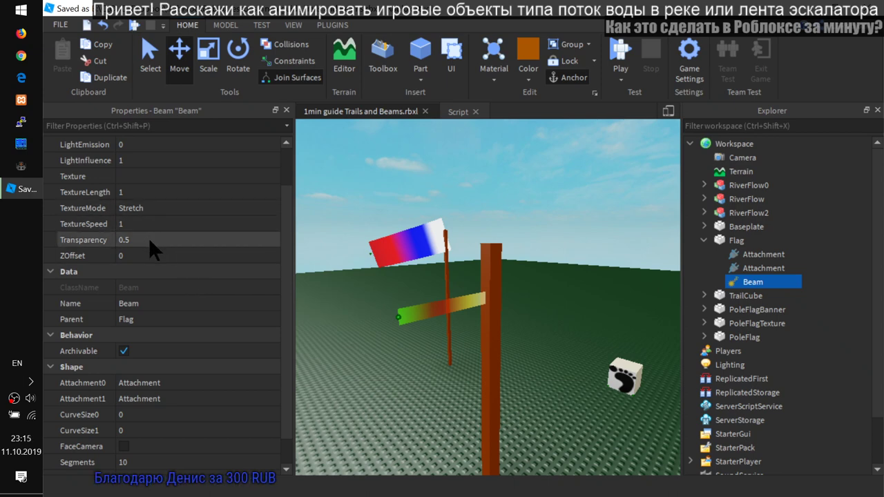
scroll(148, 238, "down", 1)
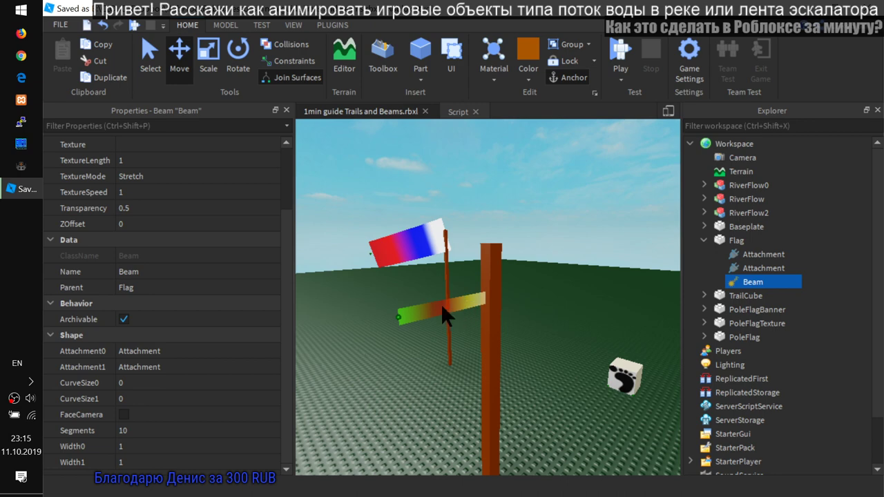
right_click_drag(424, 345, 425, 345)
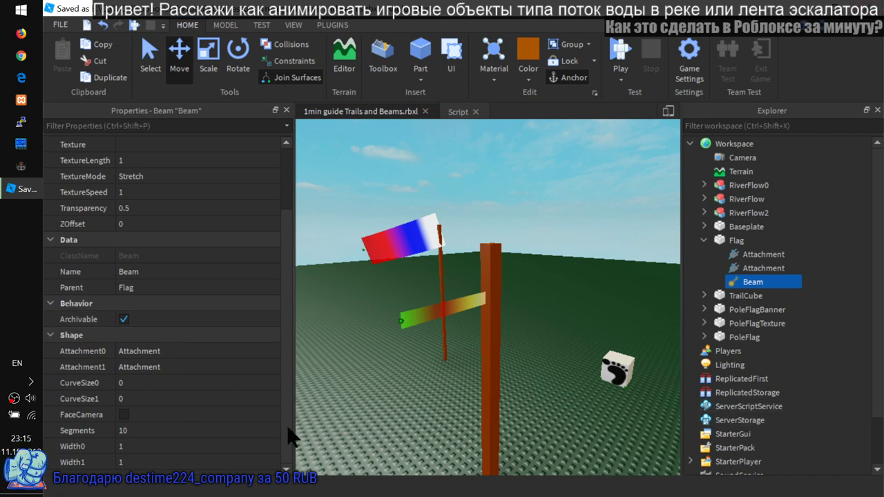
left_click(152, 446)
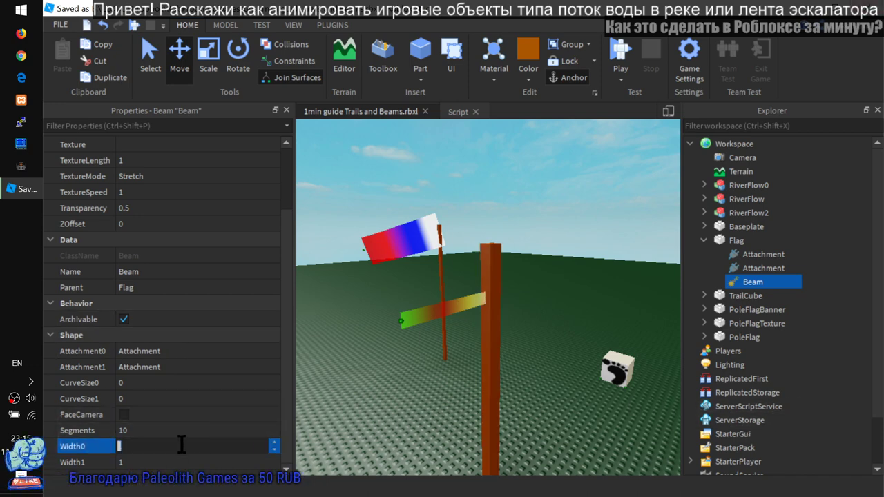
key("BackSpace")
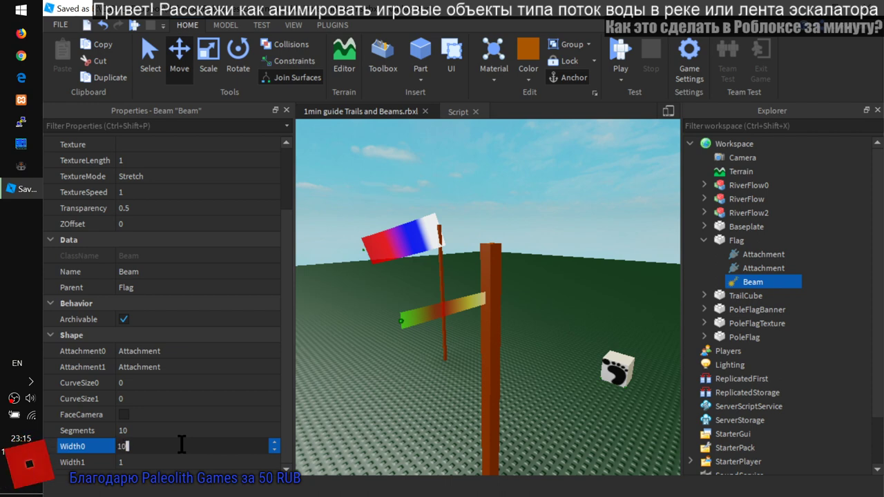
type("10")
key("Return")
right_click_drag(521, 345, 520, 344)
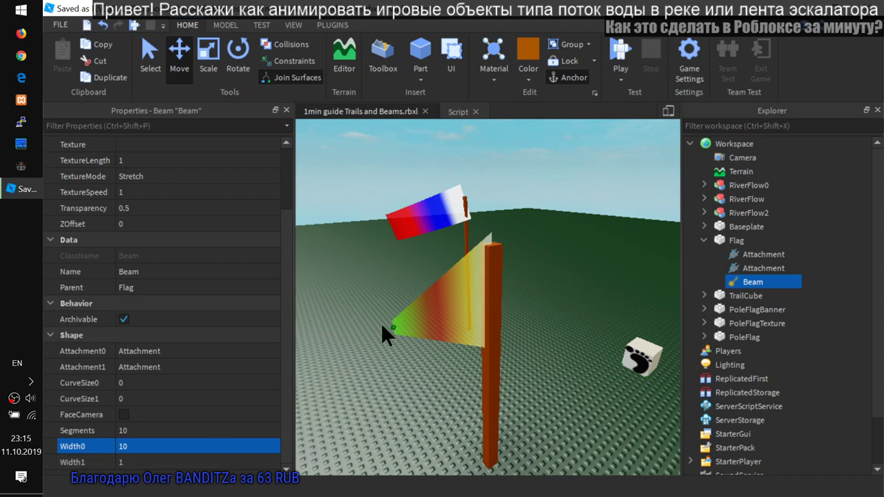
- Set the Beam's Width1 to 0 to taper the flag to a point at its free end
left_click(147, 459)
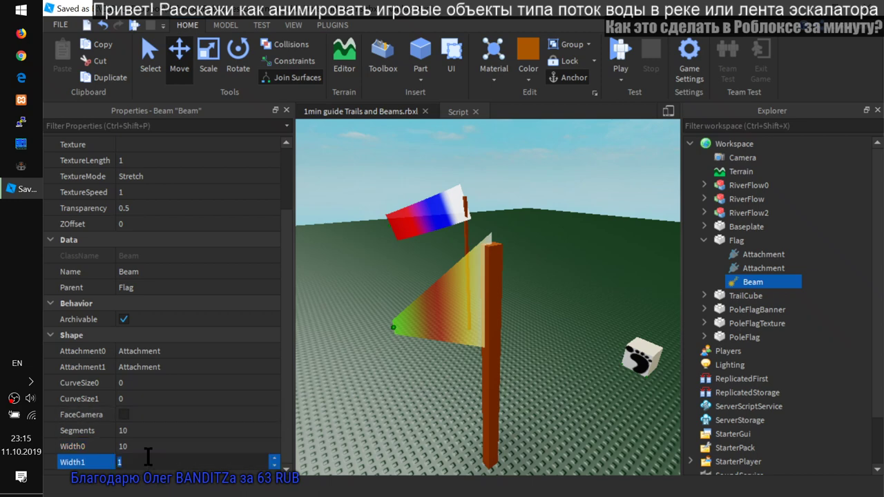
type("0")
key("Return")
right_click_drag(555, 339, 558, 341)
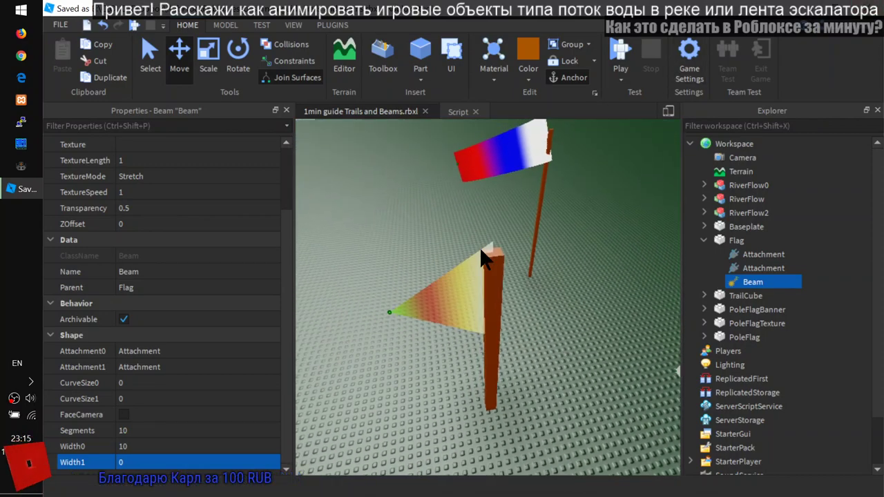
right_click_drag(565, 348, 540, 321)
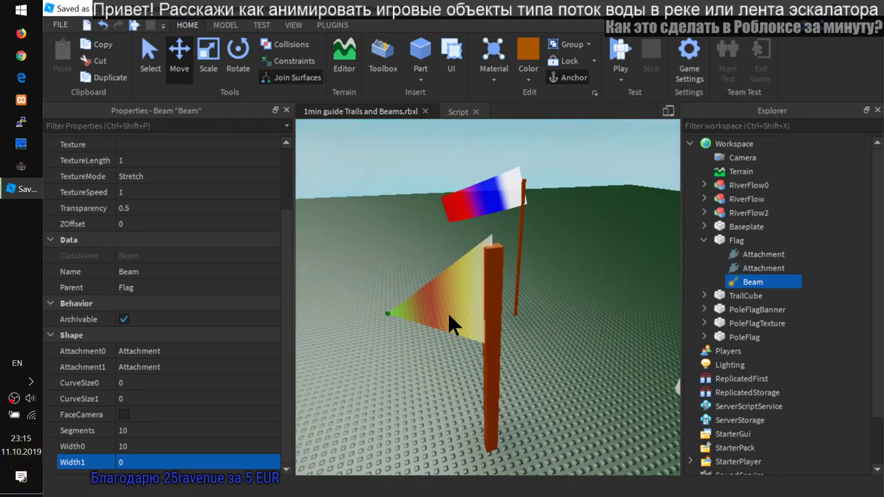
- Reselect the Beam in the Flag part and set its Width1 to 10
left_click(427, 329)
left_click(760, 267)
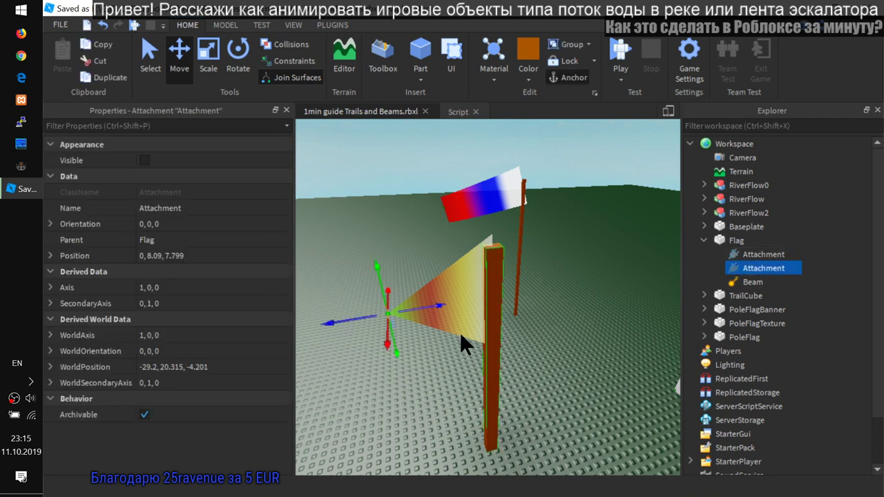
left_click(751, 281)
scroll(136, 466, "down", 3)
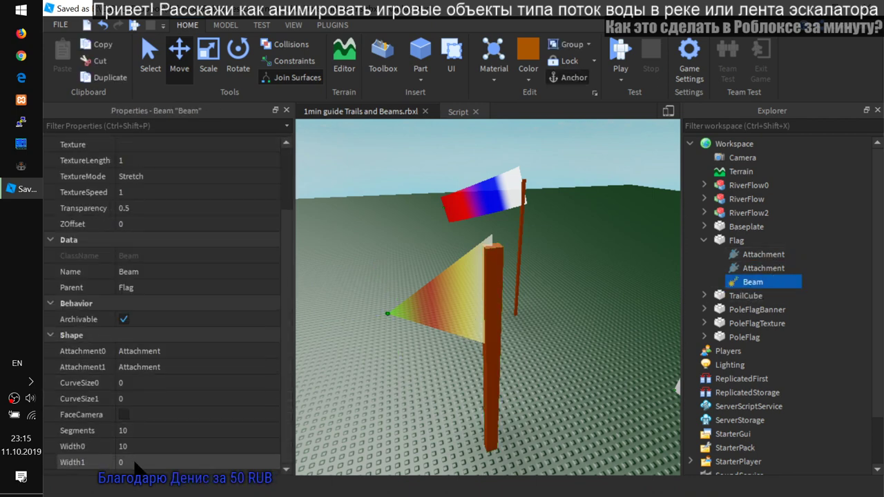
left_click(120, 462)
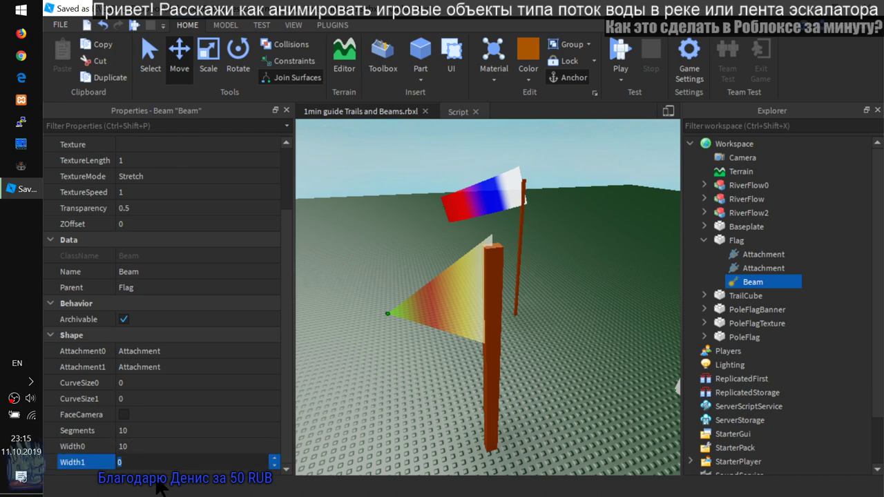
type("10")
key("Return")
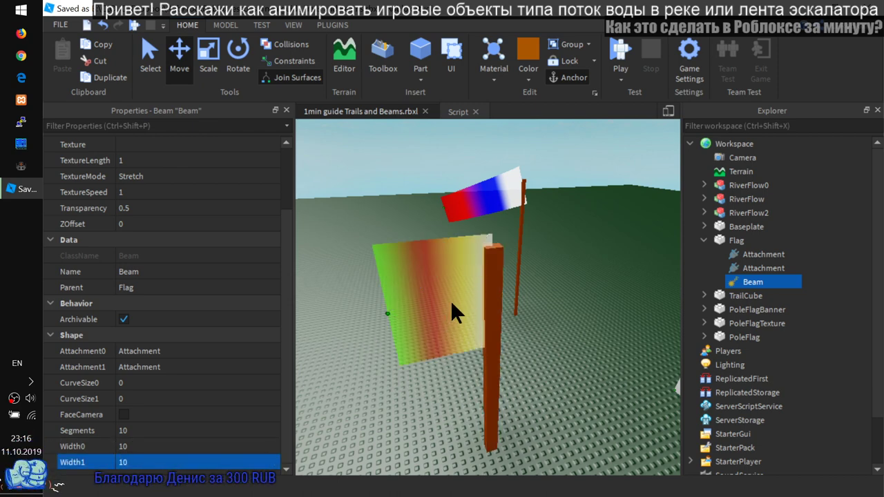
- Set both Width1 and Width0 of the Beam to 8 for a rectangular flag
left_click(145, 462)
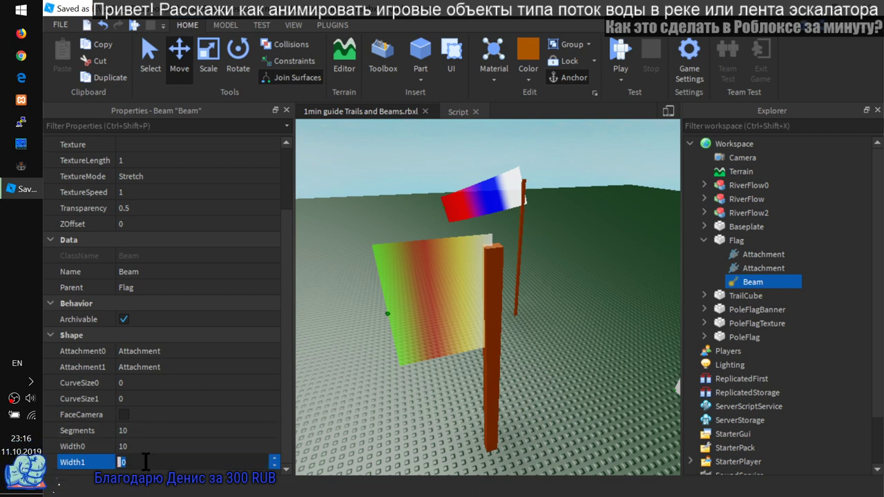
type("8")
key("Return")
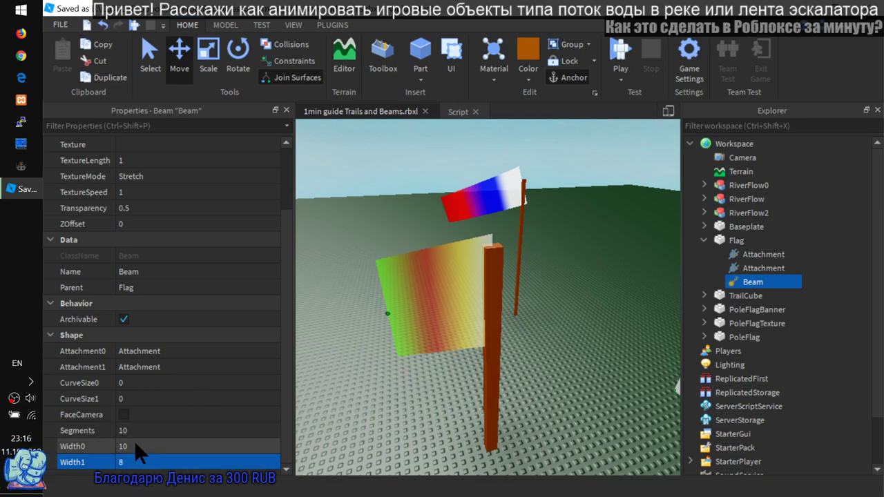
left_click(134, 440)
type("8")
key("Return")
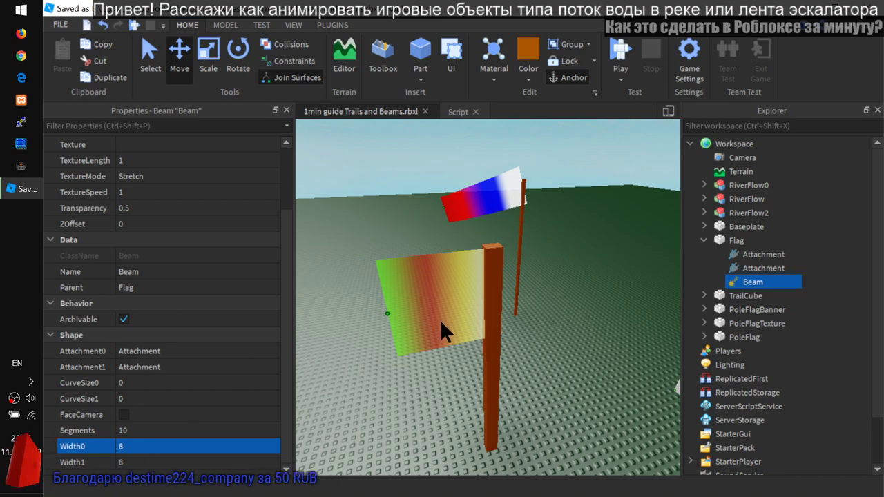
right_click_drag(439, 320, 429, 325)
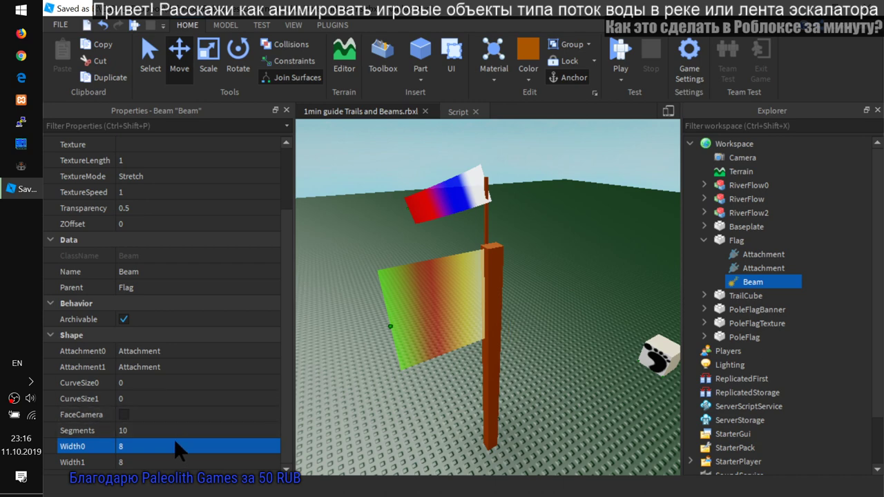
- Curve the flag by setting the Beam's CurveSize0 to 5 and its CurveSize1 to 10
right_click_drag(524, 353, 524, 352)
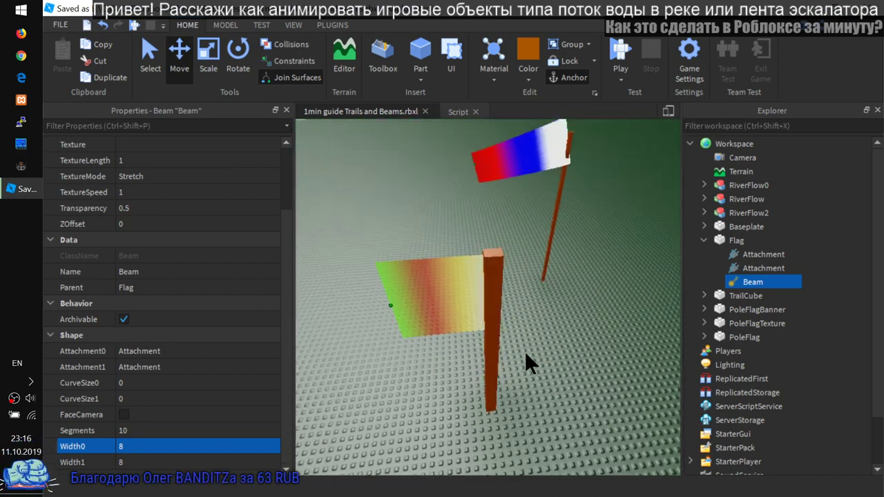
left_click(164, 377)
right_click_drag(493, 328, 493, 328)
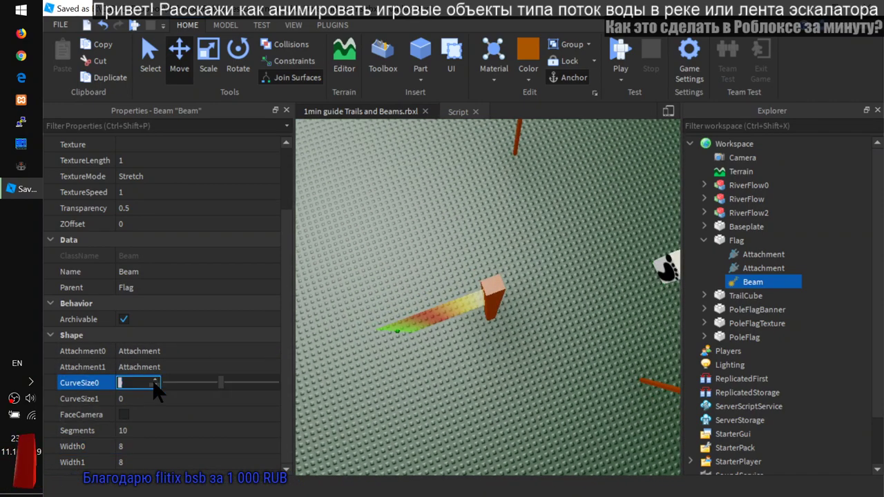
left_click_drag(220, 381, 189, 380)
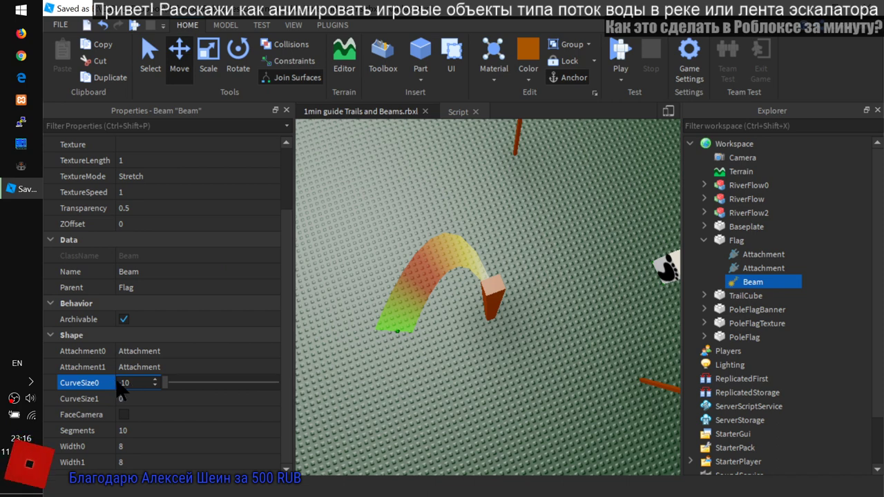
left_click_drag(181, 382, 229, 384)
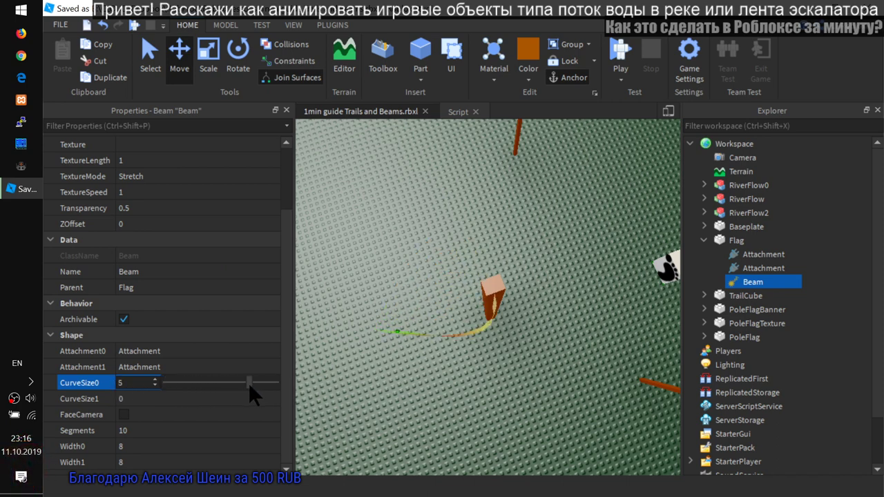
left_click(192, 400)
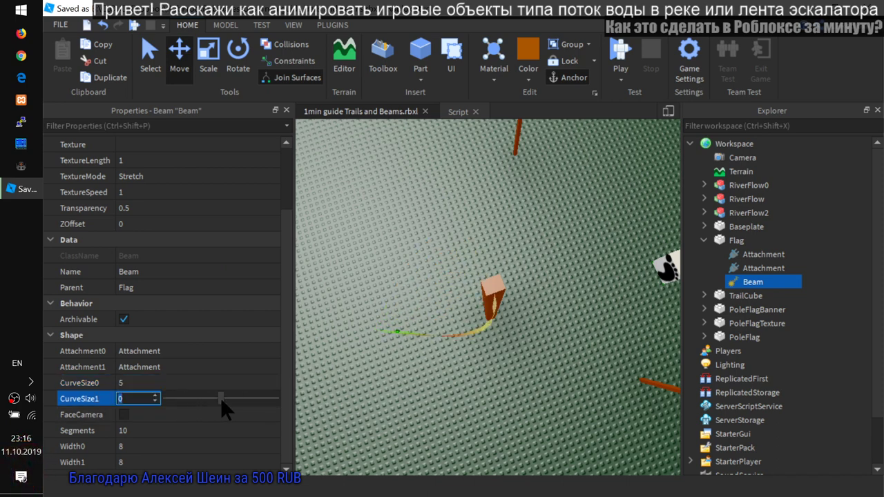
left_click_drag(207, 400, 267, 399)
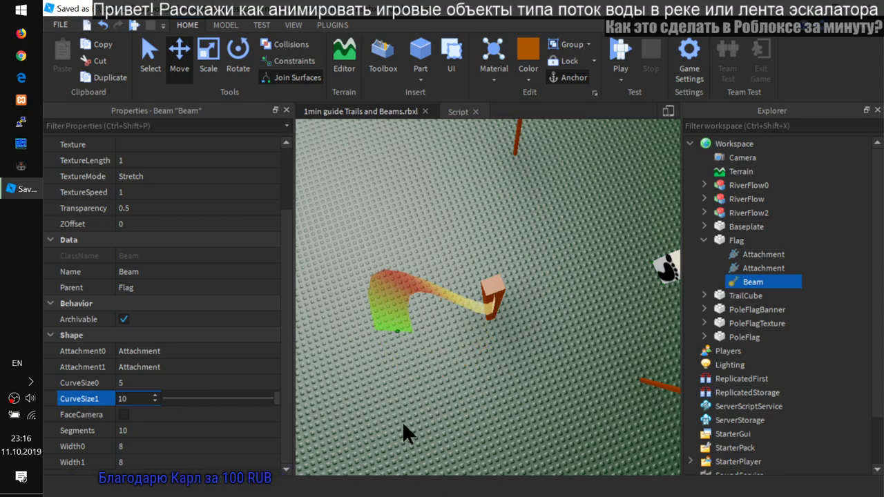
- Examine the curved flag's shape from above, from below and from both sides of the pole
right_click_drag(419, 394, 419, 395)
right_click_drag(544, 386, 544, 386)
right_click_drag(382, 326, 475, 293)
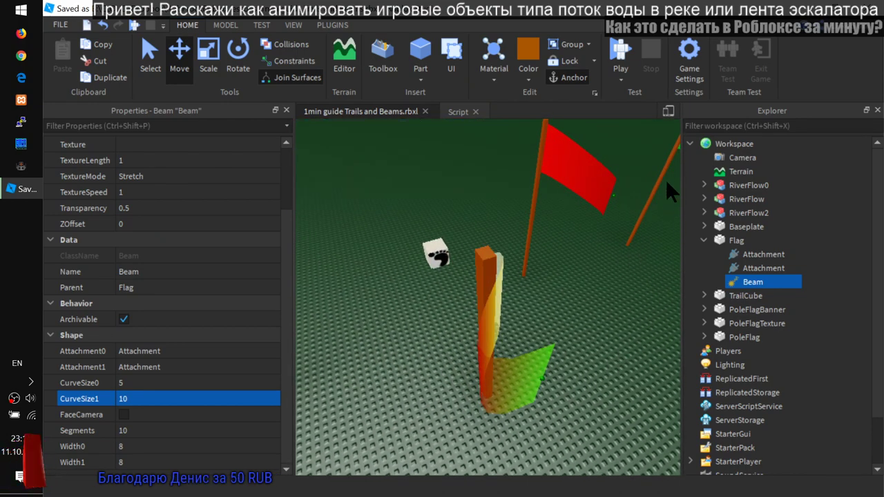
right_click_drag(521, 349, 484, 201)
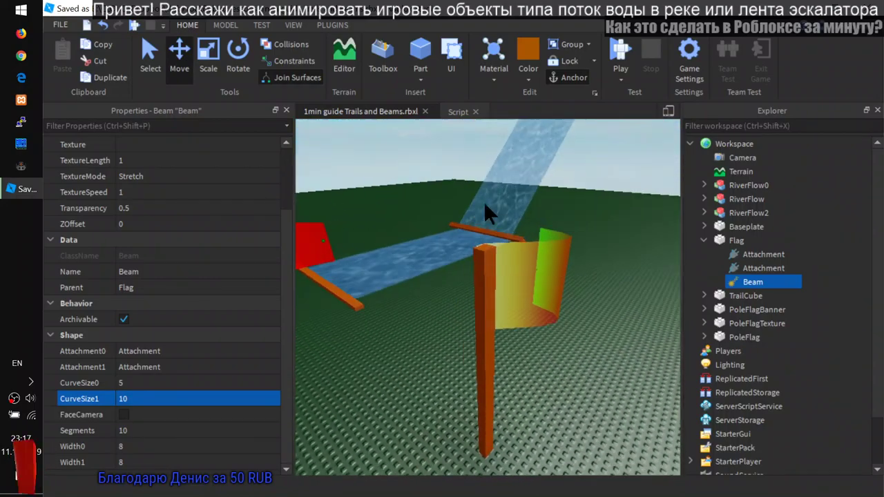
right_click_drag(579, 390, 579, 389)
left_click_drag(751, 282, 750, 290)
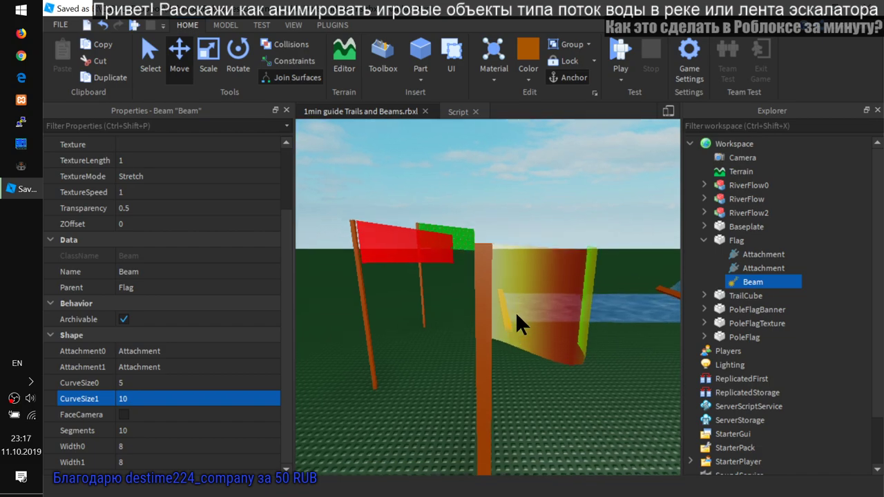
right_click_drag(515, 311, 516, 311)
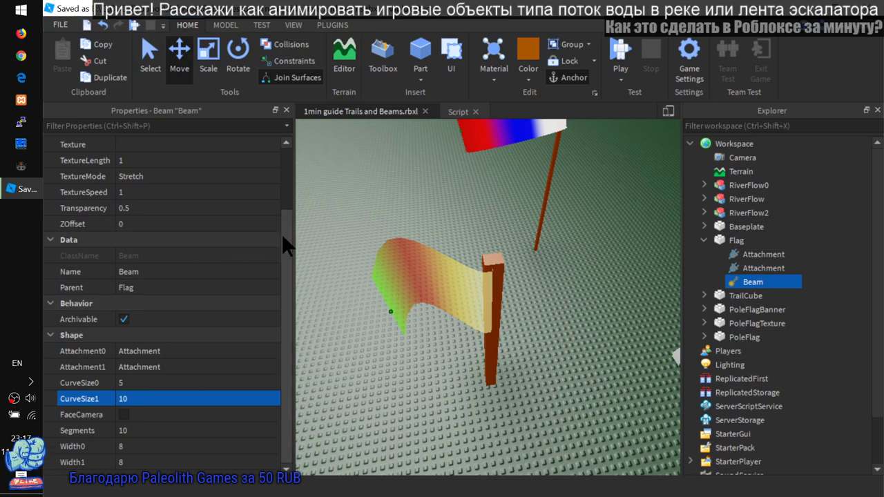
right_click_drag(562, 334, 562, 333)
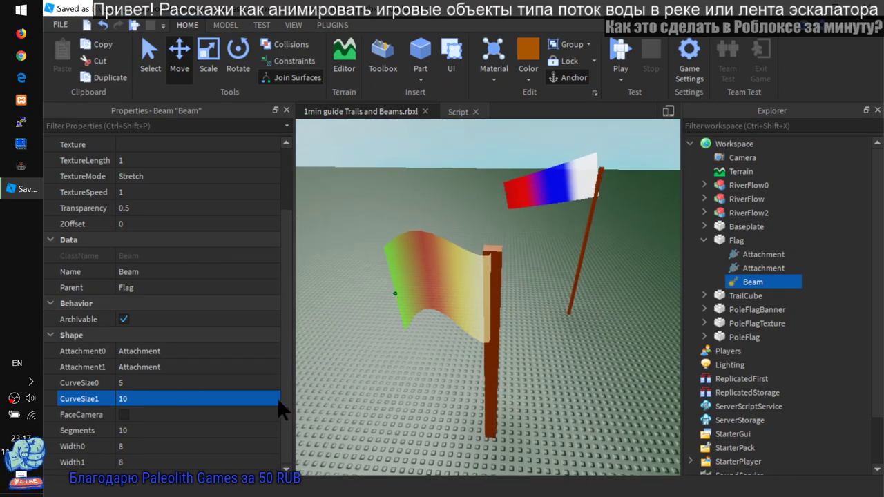
right_click_drag(477, 409, 478, 408)
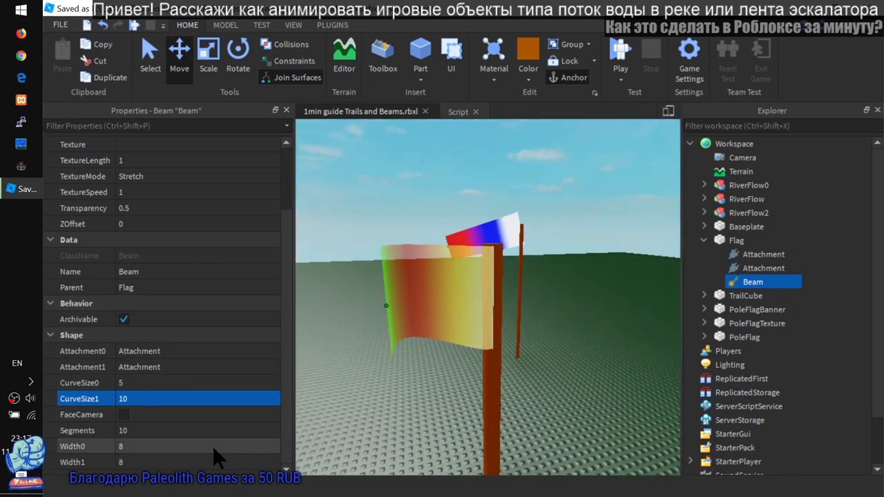
- Enable FaceCamera on the Beam and check the flag's orientation from several viewing angles
left_click(123, 414)
right_click_drag(466, 426, 463, 426)
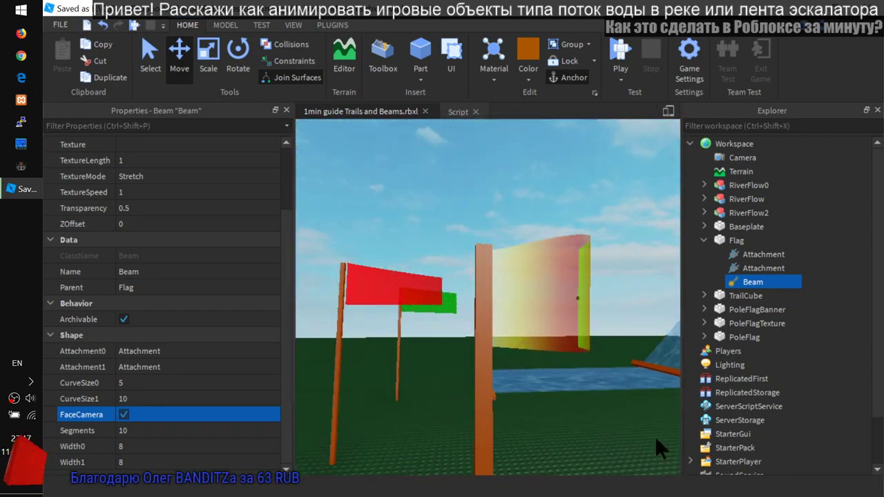
right_click_drag(616, 418, 540, 428)
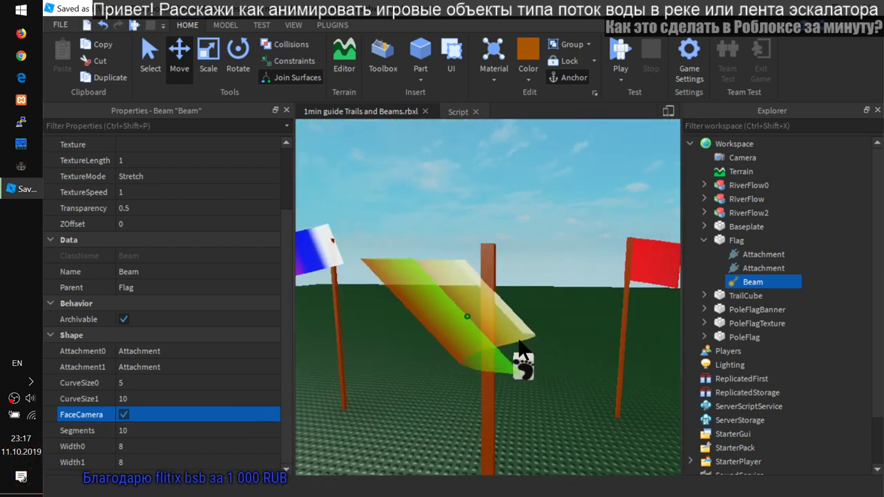
right_click_drag(640, 358, 640, 357)
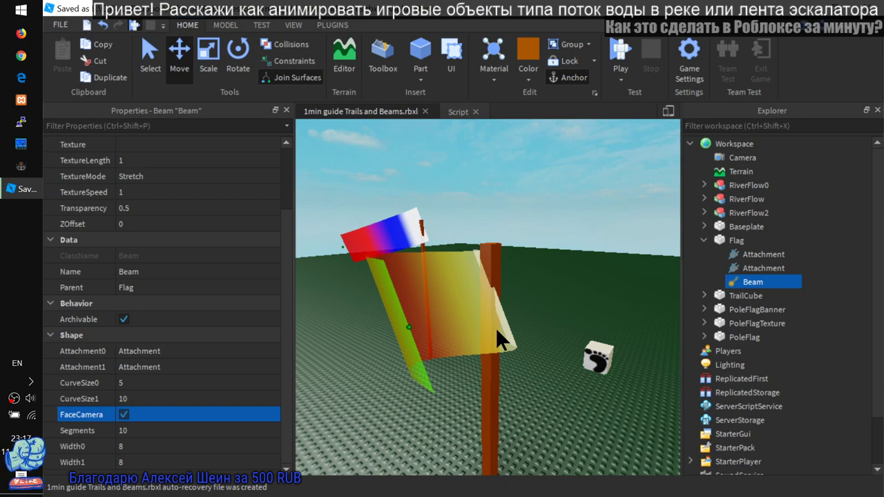
- Start a playtest and walk the character around the new flagpole to watch the camera-facing flag
key("F5")
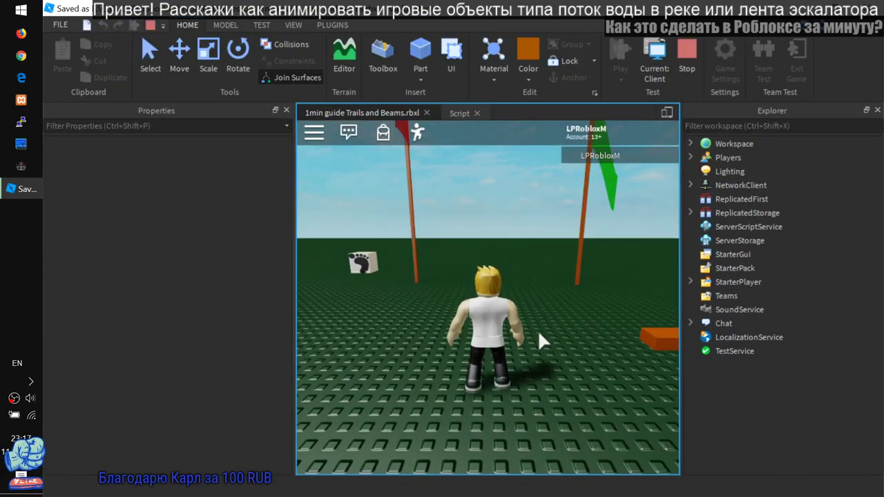
right_click_drag(537, 331, 538, 330)
right_click_drag(422, 305, 425, 315)
key("w")
right_click_drag(368, 247, 379, 254)
key("a")
right_click_drag(317, 281, 343, 295)
key("w")
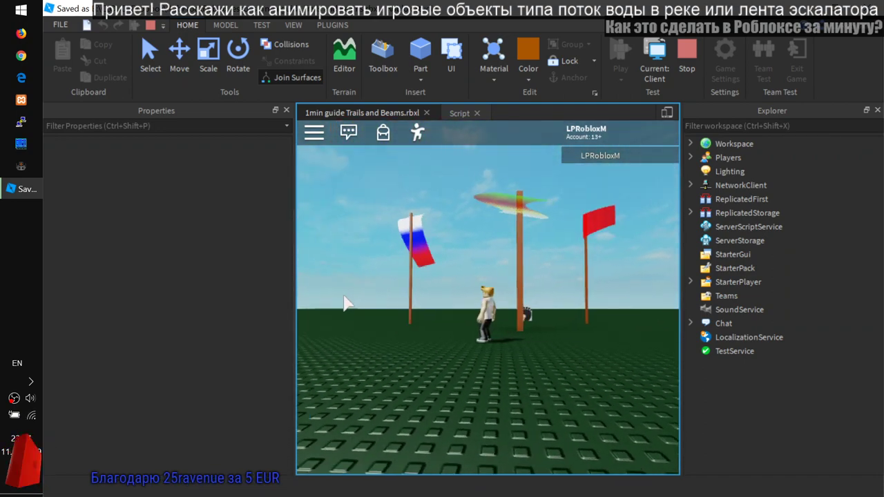
key("w")
right_click_drag(477, 275, 479, 276)
key("a")
key("s")
key("d")
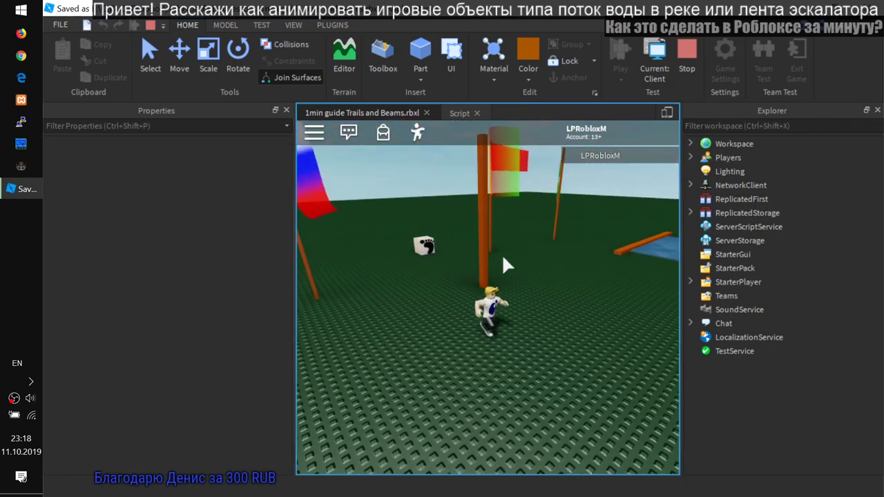
- Select the Beam in the running game's Flag part and set its CurveSize0 to 0
left_click(691, 144)
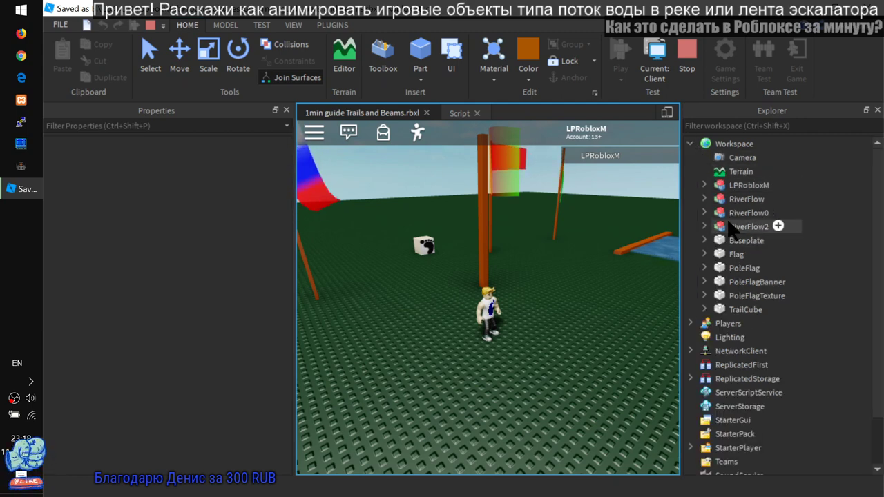
left_click(733, 254)
left_click(705, 253)
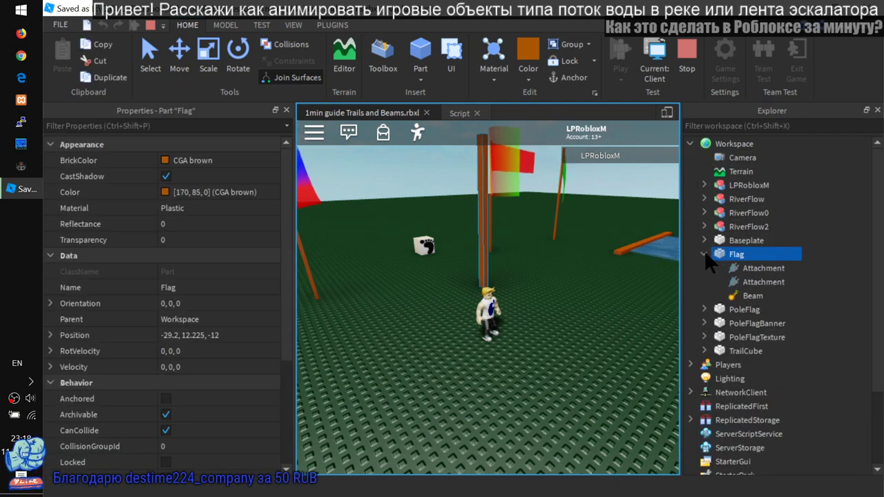
left_click(752, 295)
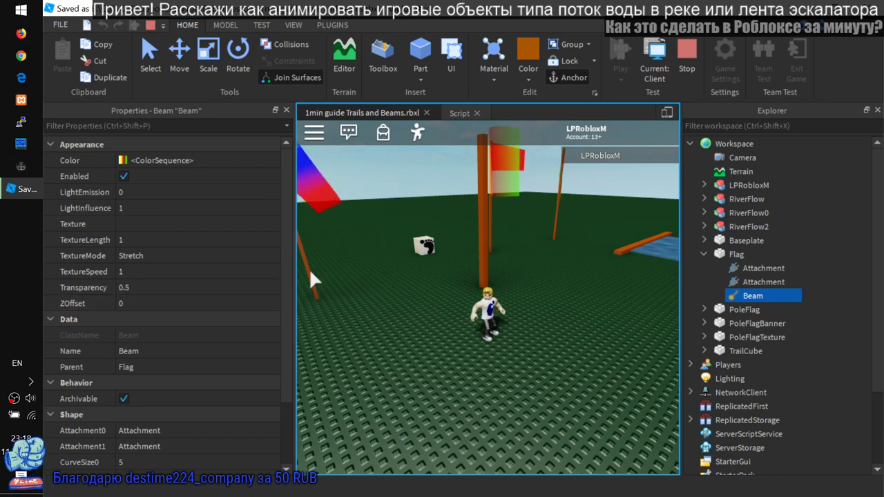
left_click_drag(288, 270, 272, 329)
right_click_drag(464, 280, 464, 278)
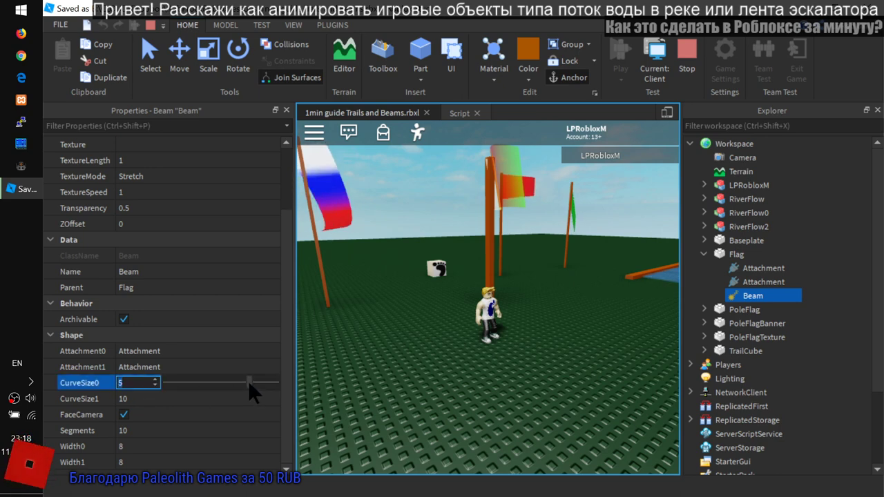
left_click_drag(248, 380, 288, 381)
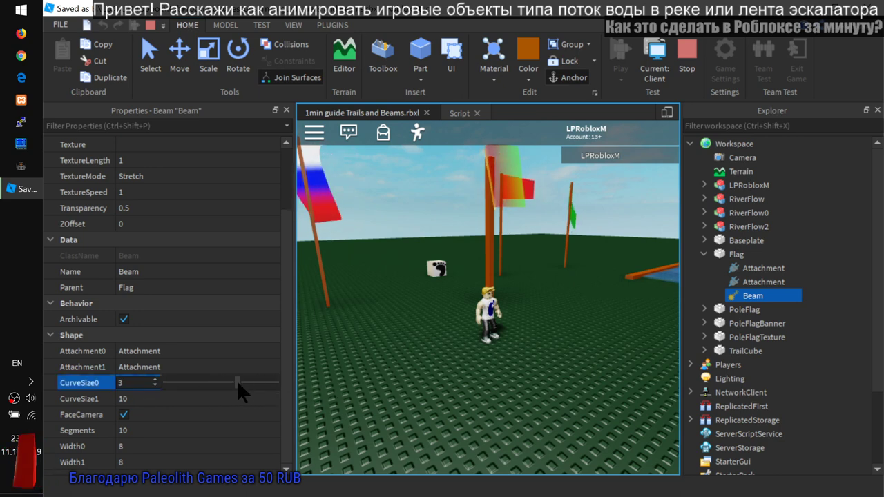
left_click_drag(211, 385, 217, 385)
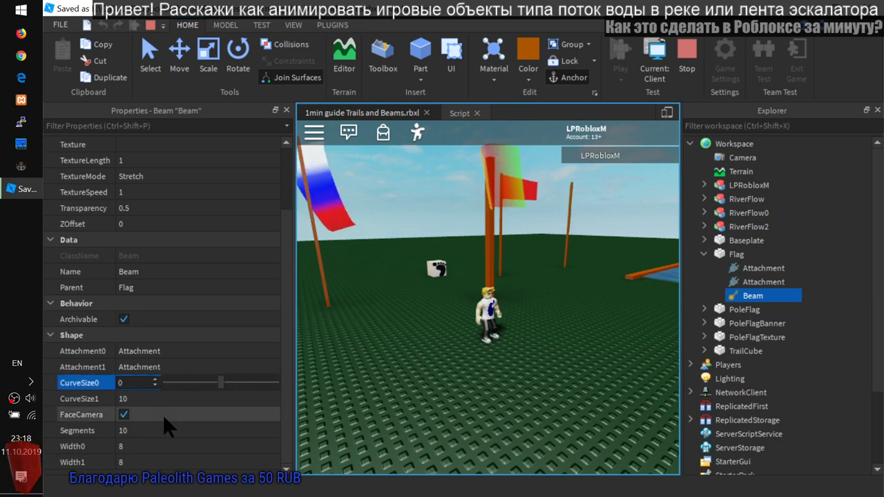
- Set the Beam's CurveSize1 to 0 to flatten the flag, and view it from farther away
left_click(177, 398)
left_click_drag(276, 395, 219, 397)
right_click_drag(511, 323, 511, 323)
scroll(511, 323, "down", 5)
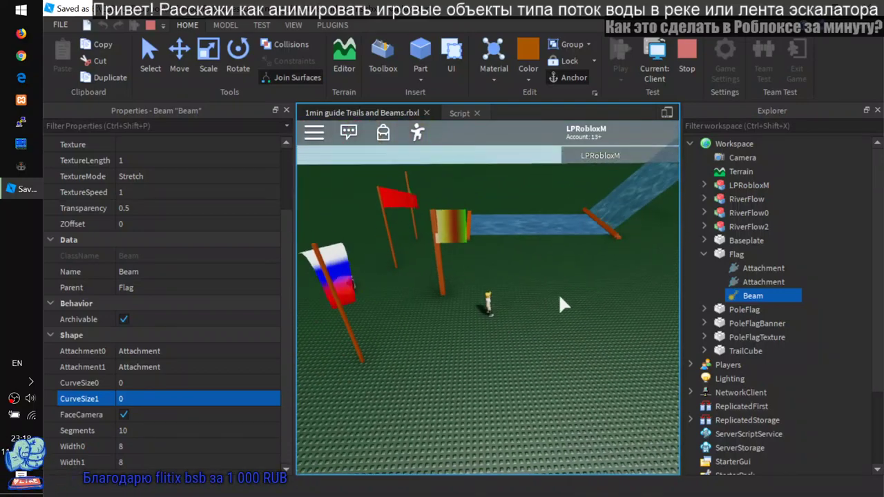
right_click_drag(557, 293, 558, 292)
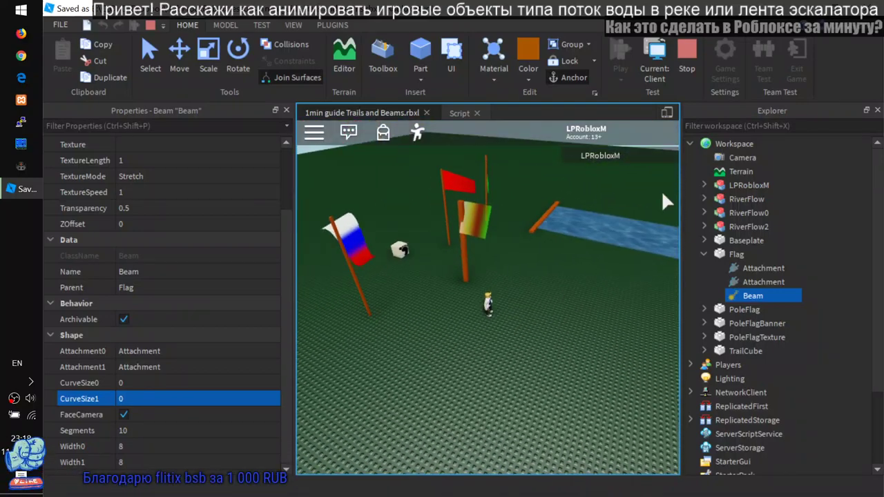
- Lower the pole attachment to about Y -4.4 and move the free-end attachment to the pole's top, about Y 12.2, Z 0.18
left_click(754, 282)
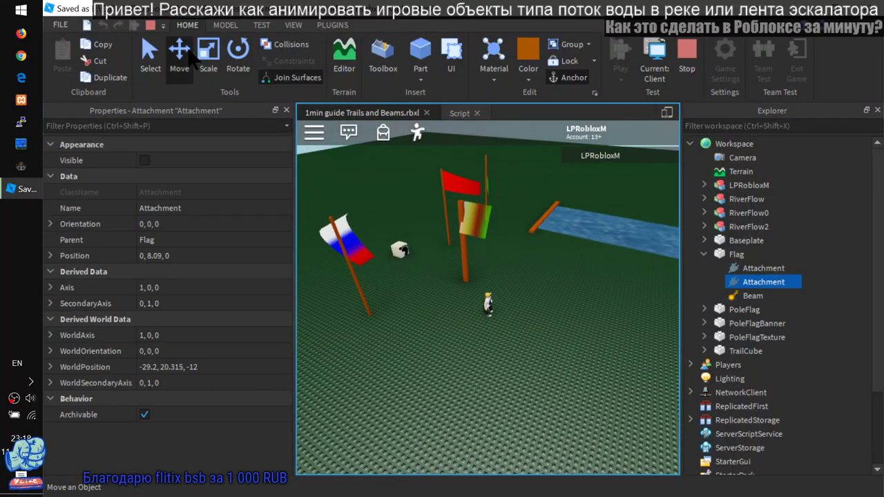
left_click_drag(458, 170, 452, 223)
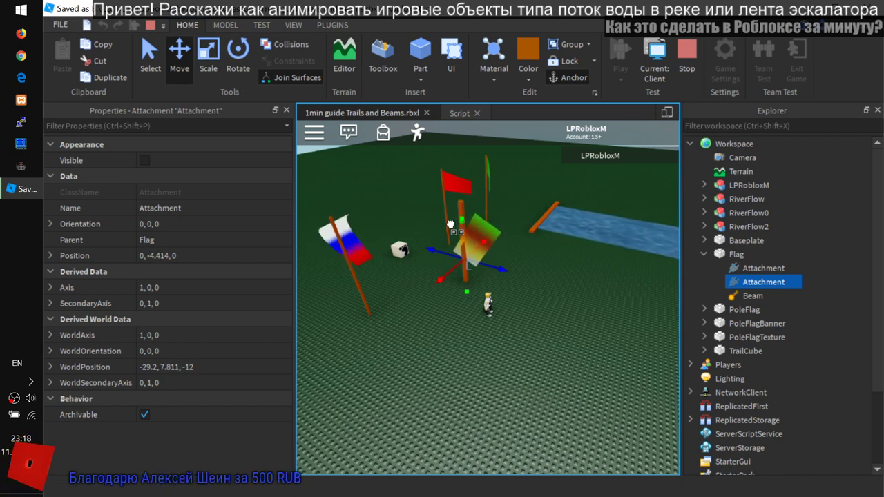
left_click(746, 269)
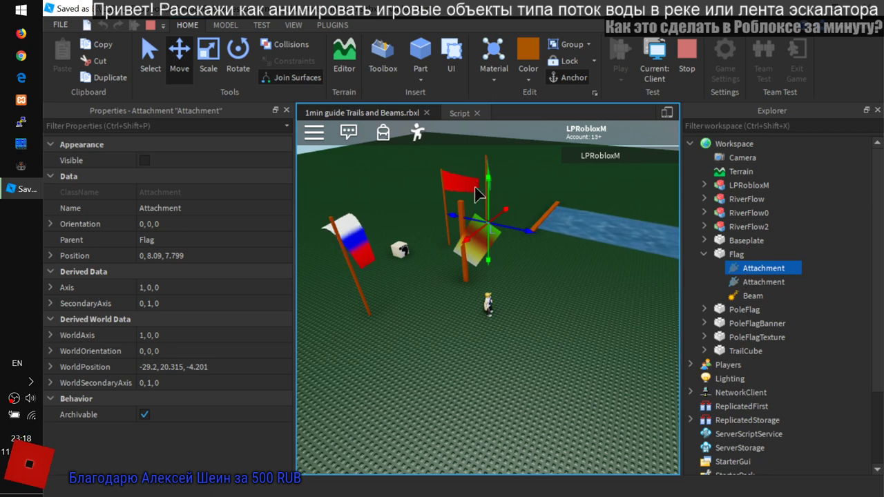
left_click_drag(489, 188, 481, 169)
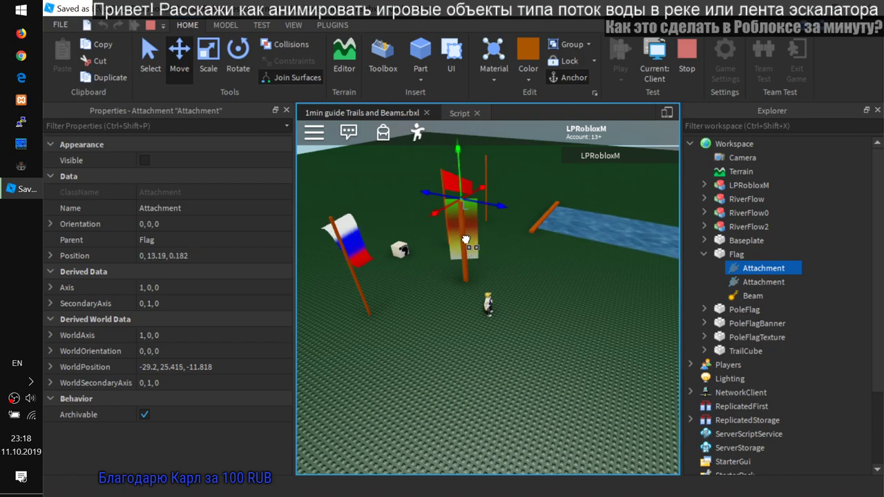
- Inspect the vertical banner around the pole, and set the Beam's ZOffset to 1 to draw it in front
right_click_drag(539, 250, 523, 268)
scroll(529, 244, "up", 4)
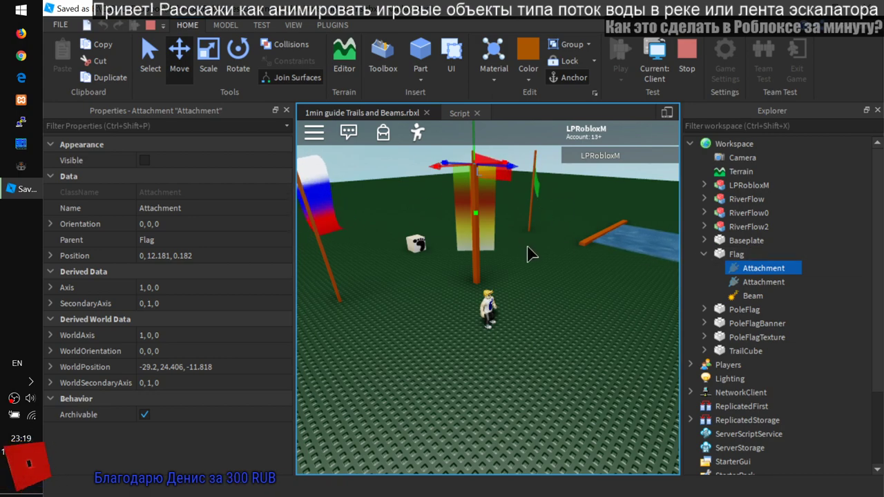
right_click_drag(541, 302, 542, 301)
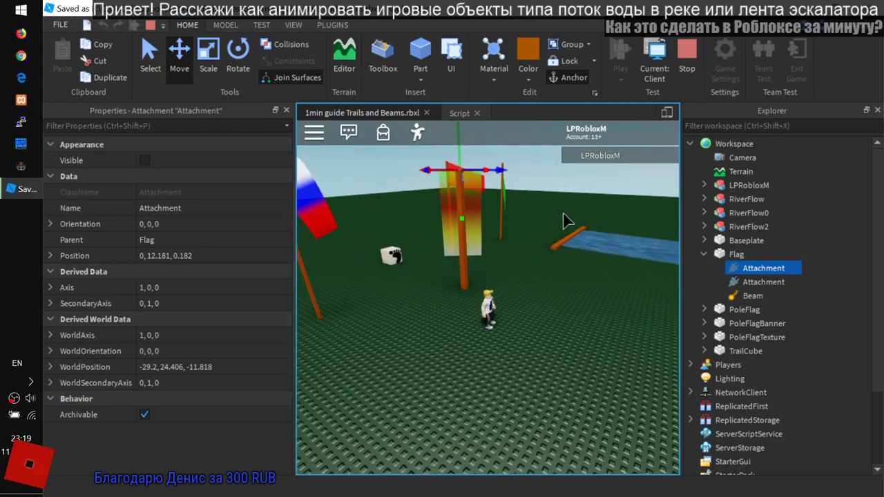
right_click_drag(519, 242, 517, 256)
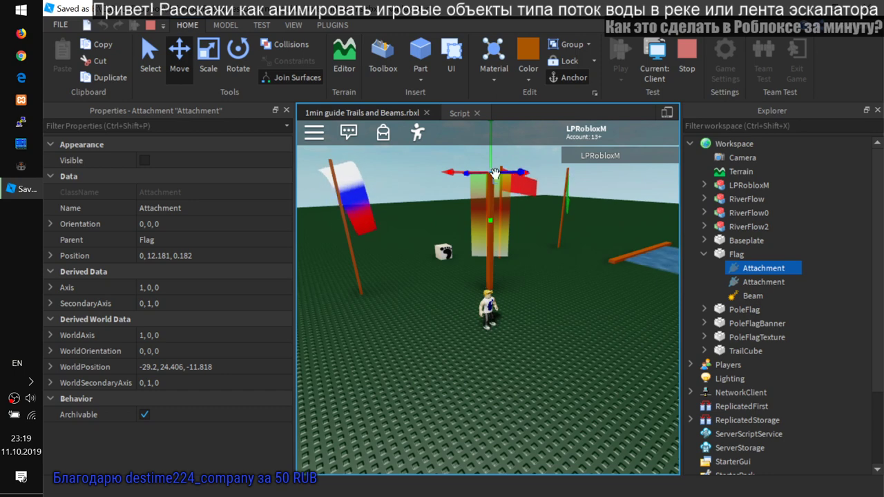
right_click_drag(562, 273, 562, 272)
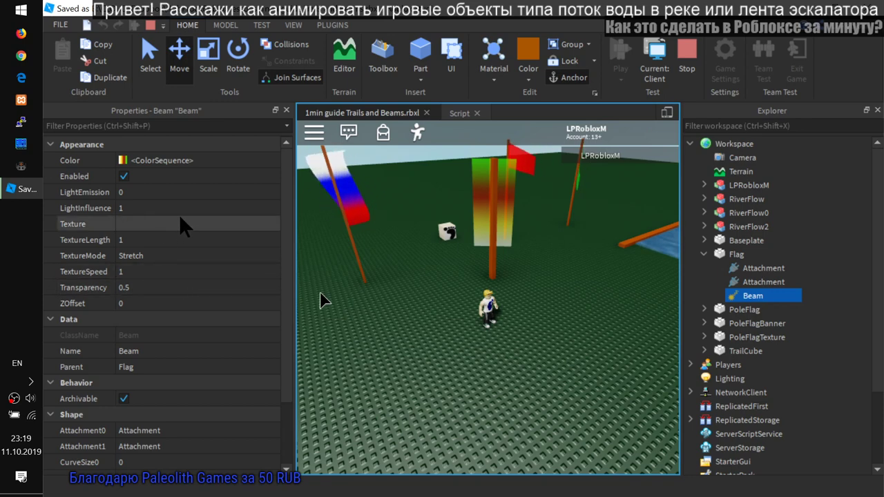
left_click(147, 302)
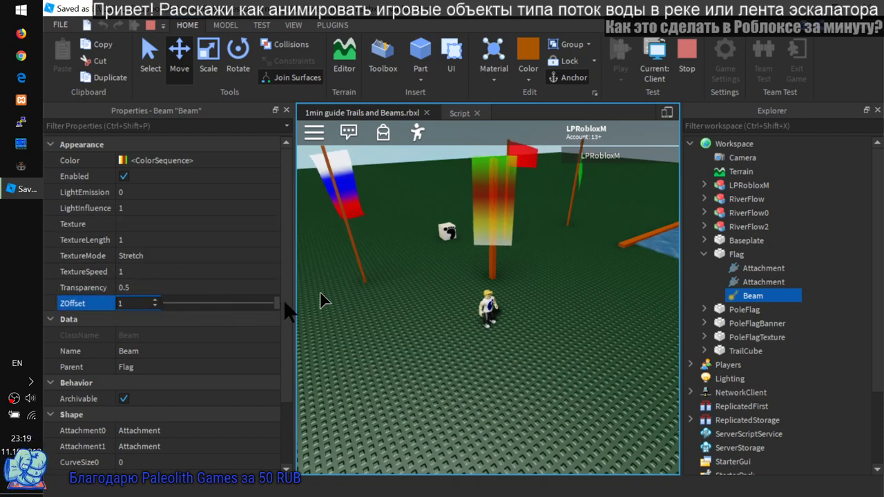
- Set the Beam's ZOffset to -1 and back to 1 to compare how the banner draws relative to the pole
scroll(540, 233, "up", 2)
right_click_drag(541, 234, 532, 231)
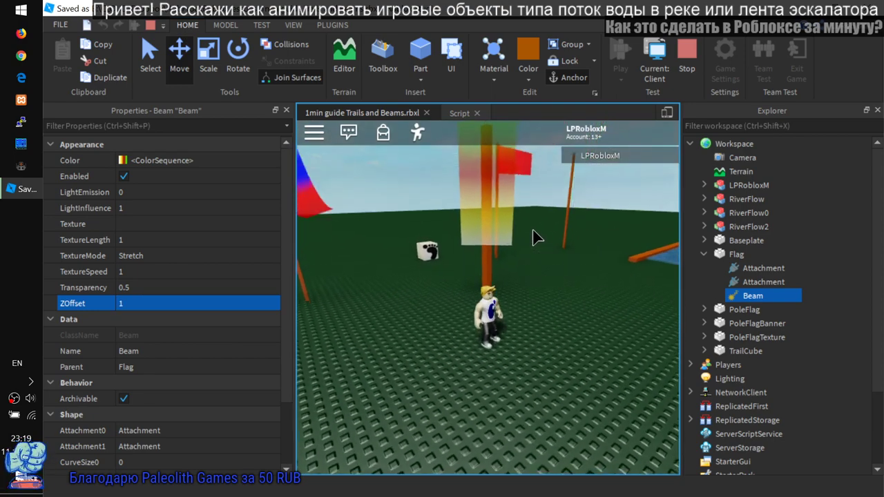
scroll(537, 239, "down", 3)
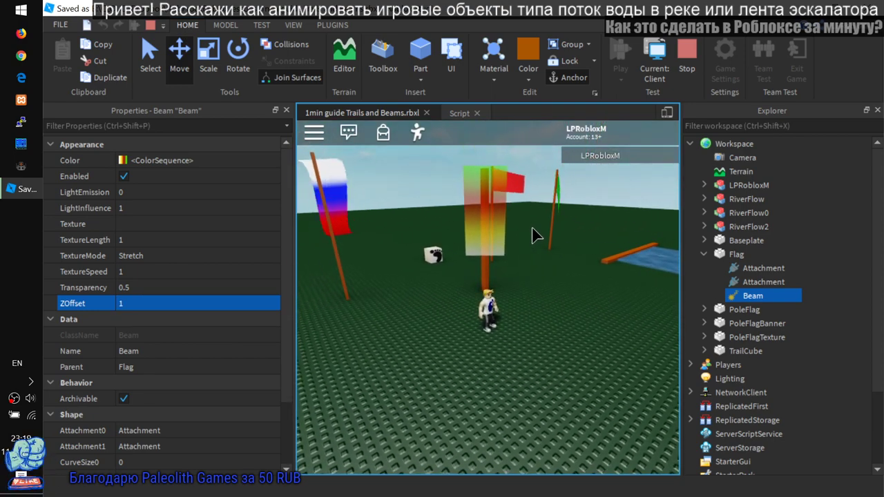
left_click(189, 302)
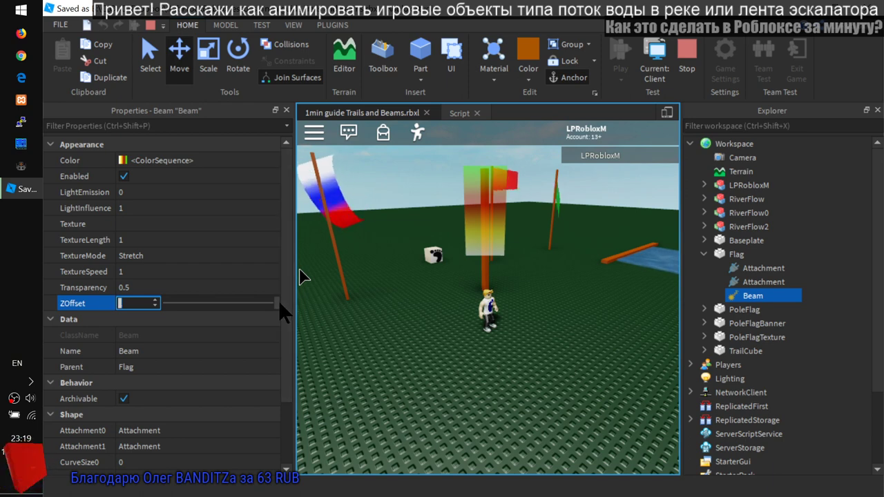
left_click_drag(278, 301, 170, 293)
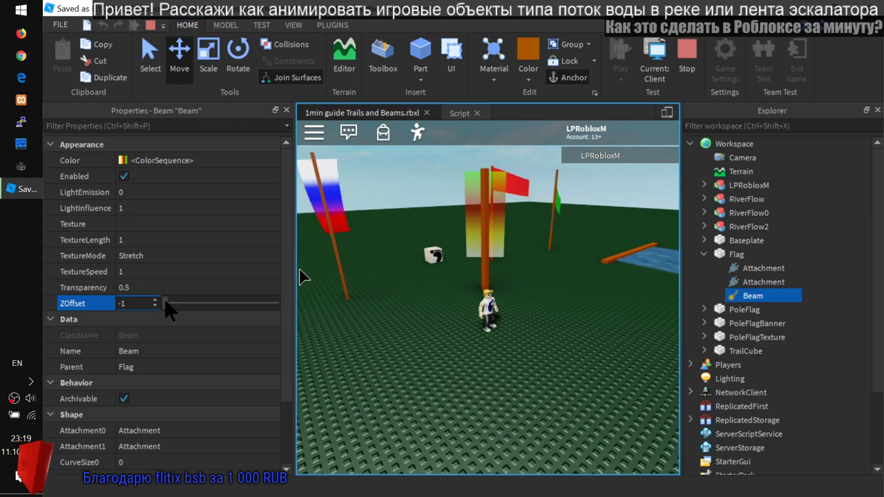
left_click_drag(165, 301, 274, 302)
right_click_drag(563, 346, 598, 346)
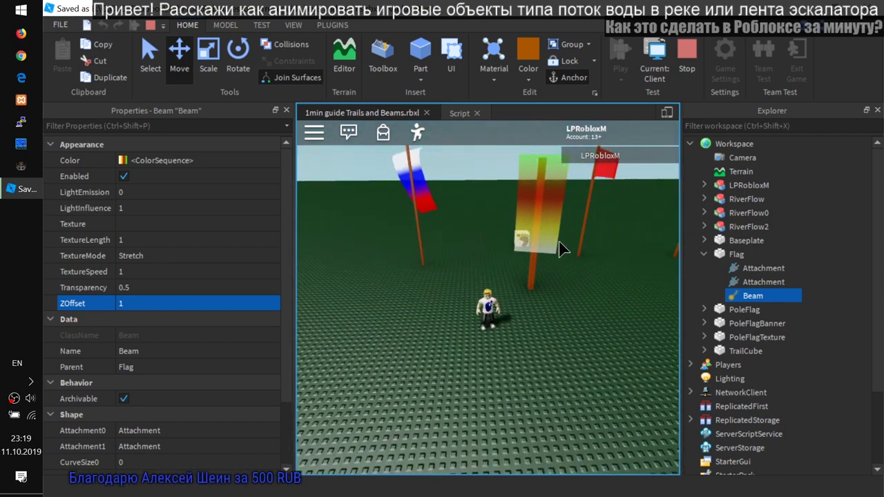
right_click_drag(600, 318, 598, 317)
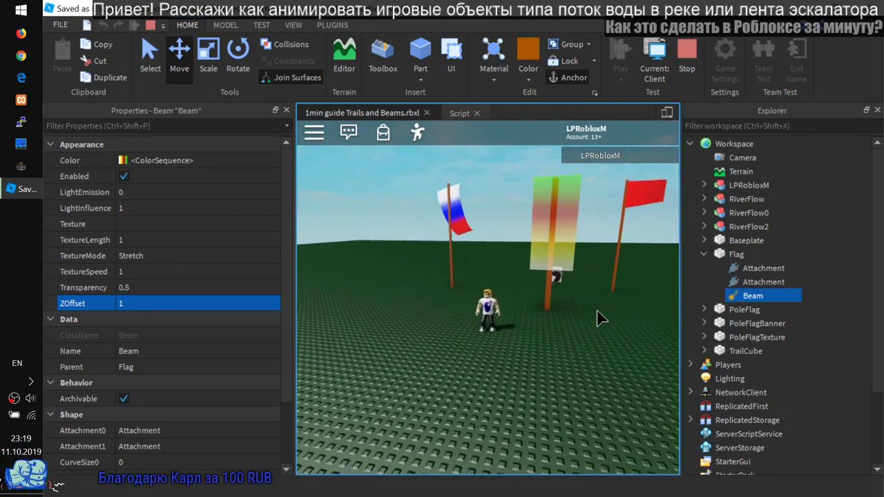
- Walk the avatar around the flagpoles to examine how the banner and the tricolor flag look from different angles
key("w")
key("a")
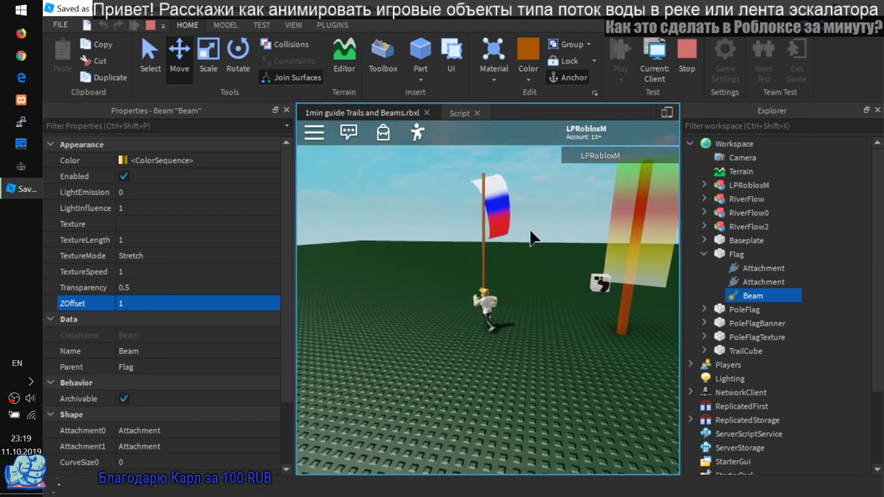
key("w")
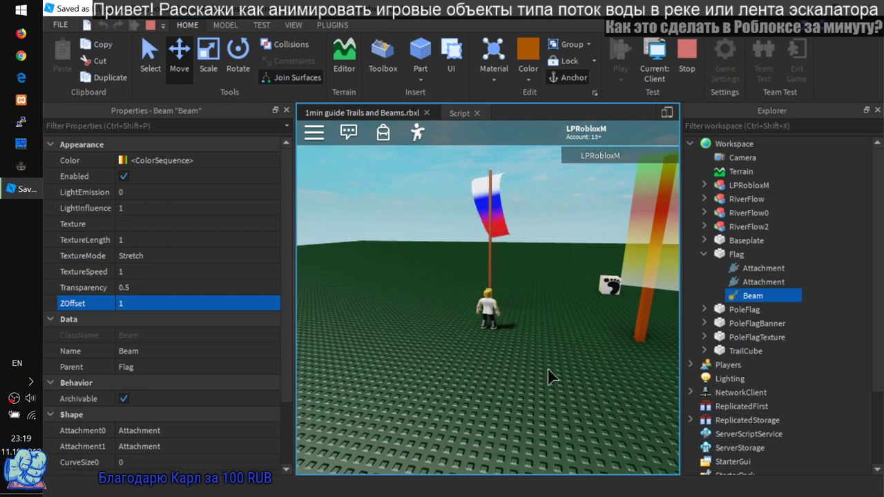
key("d")
key("s")
key("d")
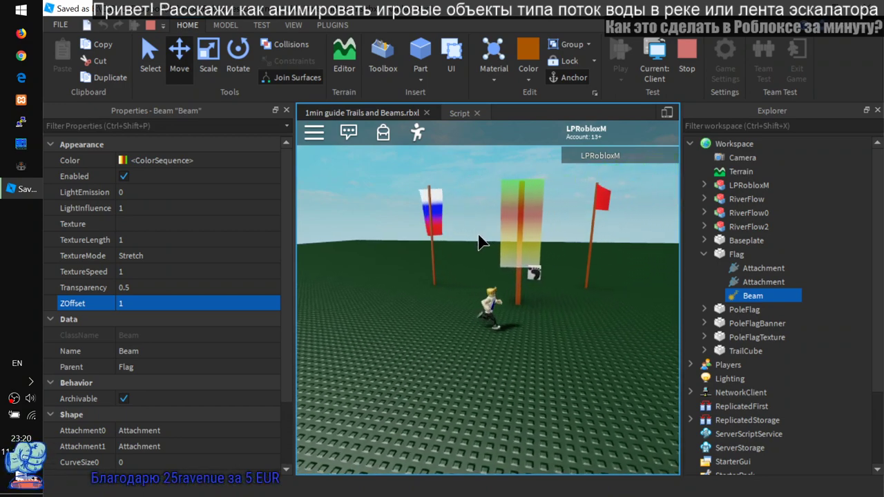
key("a")
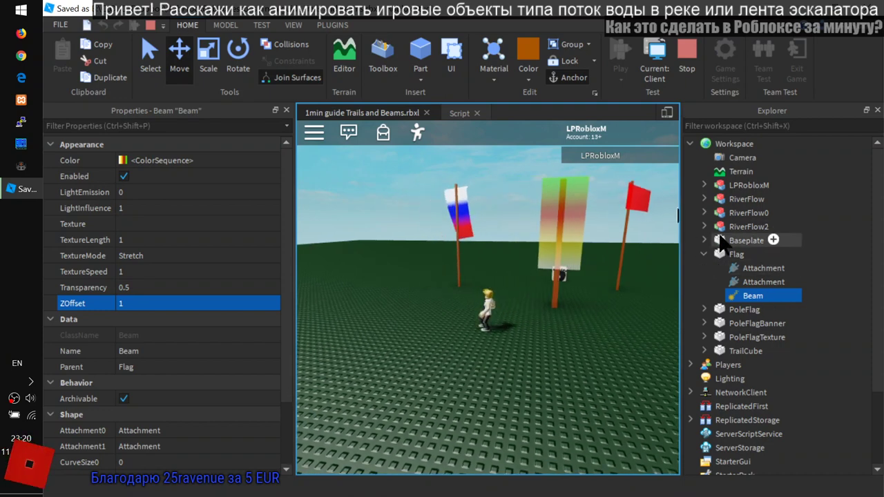
- Locate the RiverFlow0 model and its Travelator parts, and walk the avatar over to examine the water Beam
left_click(737, 200)
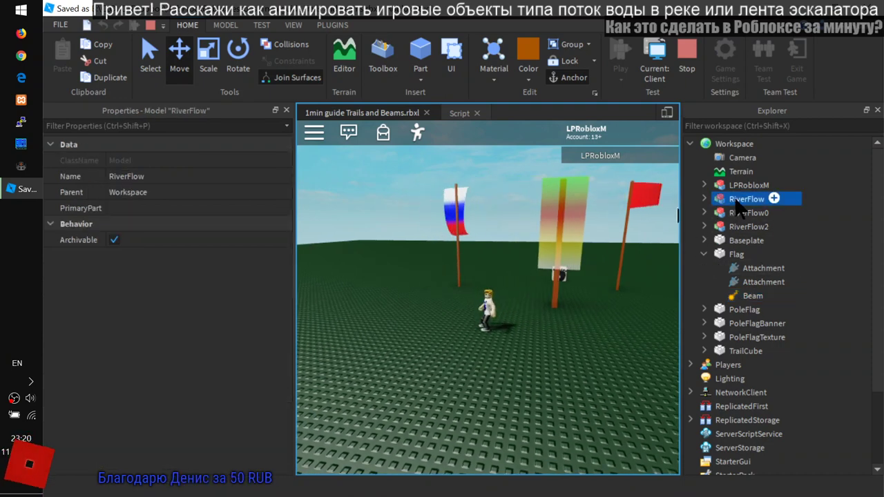
left_click(745, 212)
left_click(704, 213)
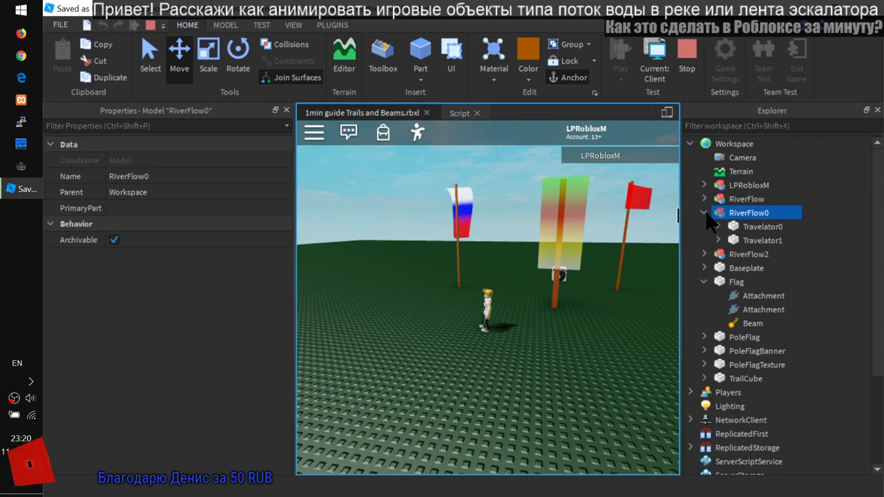
left_click(704, 213)
right_click_drag(645, 321, 642, 328)
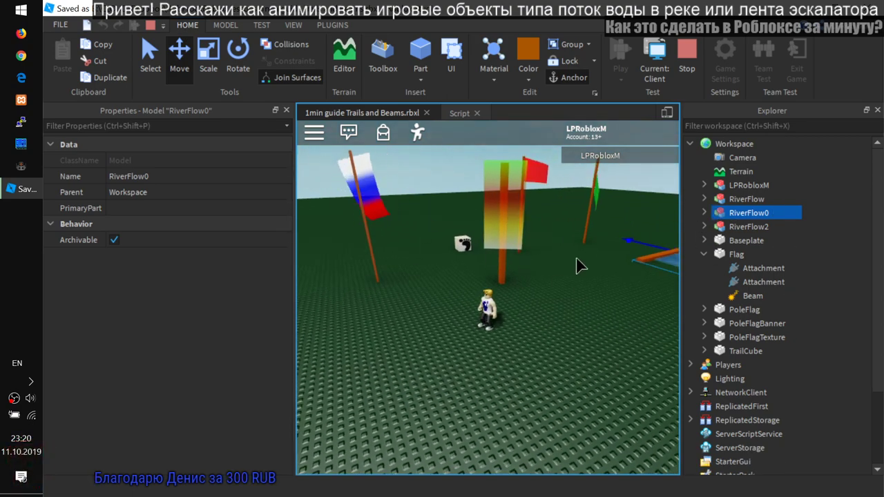
key("w")
key("d")
scroll(576, 267, "down", 2)
key("d")
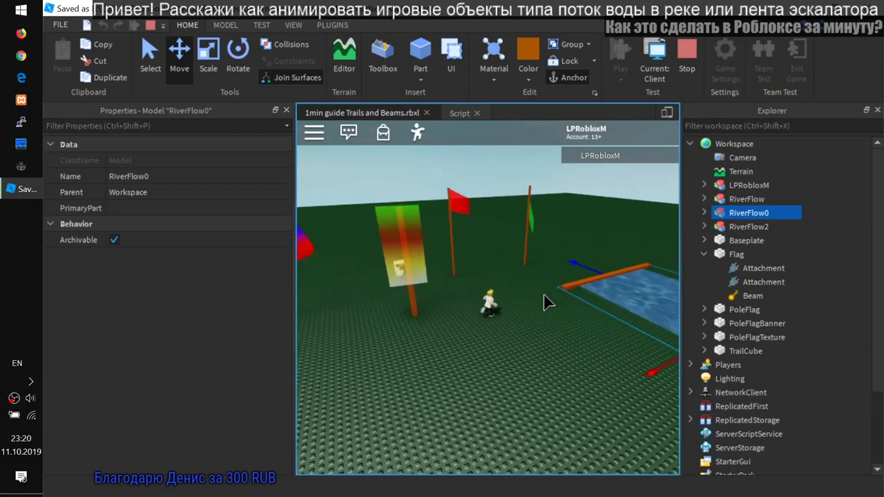
key("d")
right_click_drag(538, 290, 543, 318)
right_click_drag(555, 212, 519, 229)
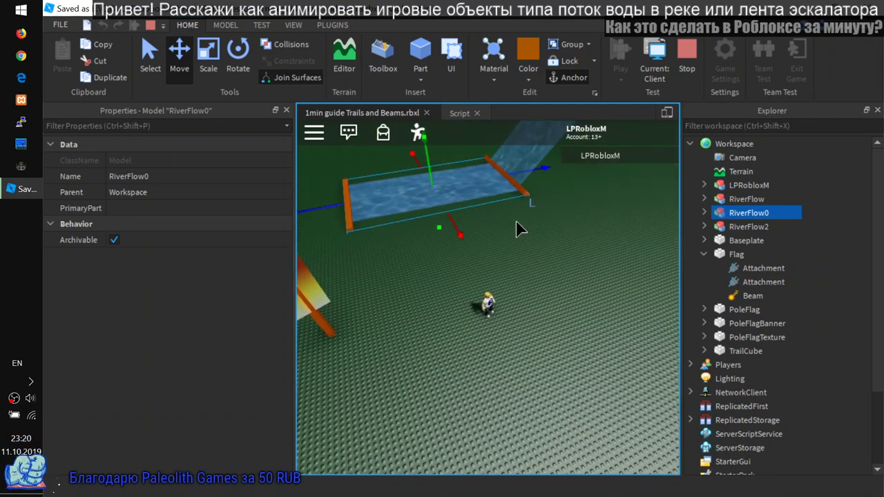
left_click(420, 56)
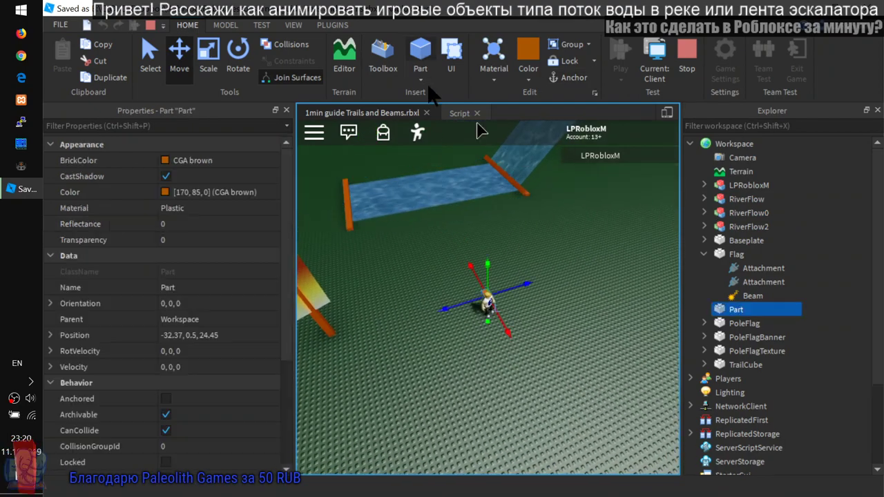
right_click_drag(558, 317, 558, 318)
left_click_drag(531, 302, 633, 304)
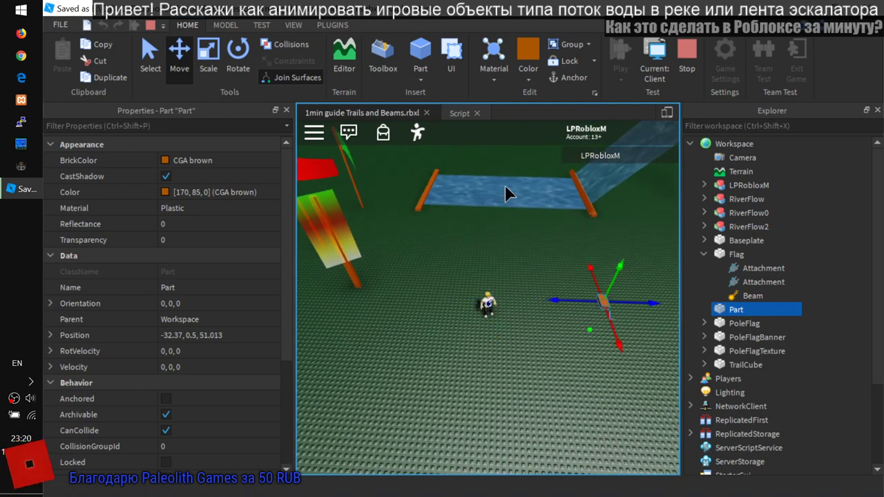
- Move RiverFlow's Travelator1 around to stretch its water Beam, return it to about 27.6, 3.3, -6.1, and stop the playtest
left_click(426, 185)
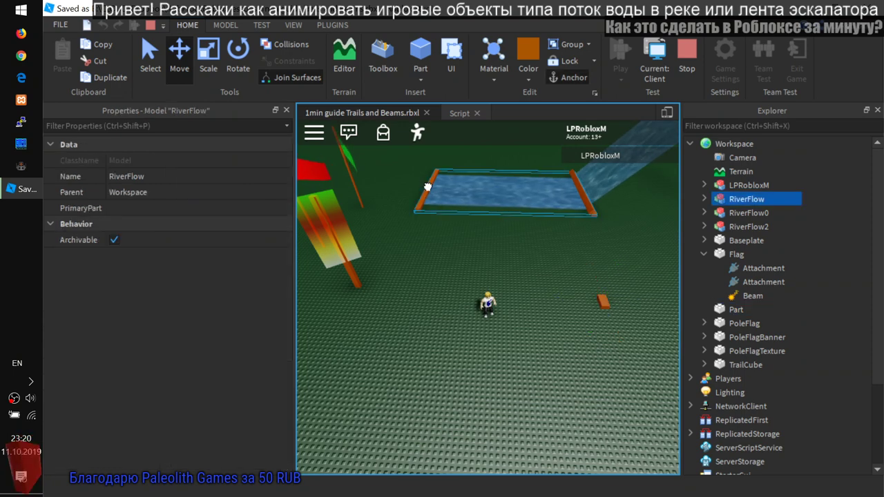
left_click(704, 199)
left_click(752, 213)
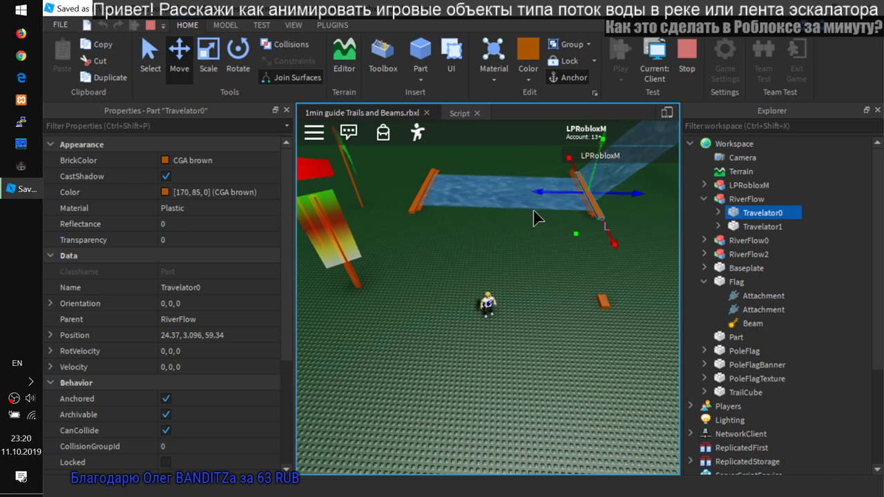
left_click(760, 226)
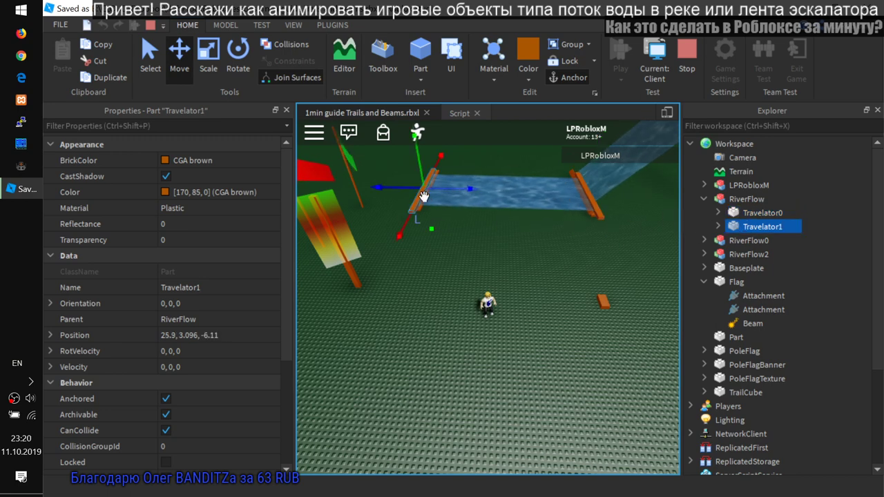
left_click_drag(428, 193, 336, 334)
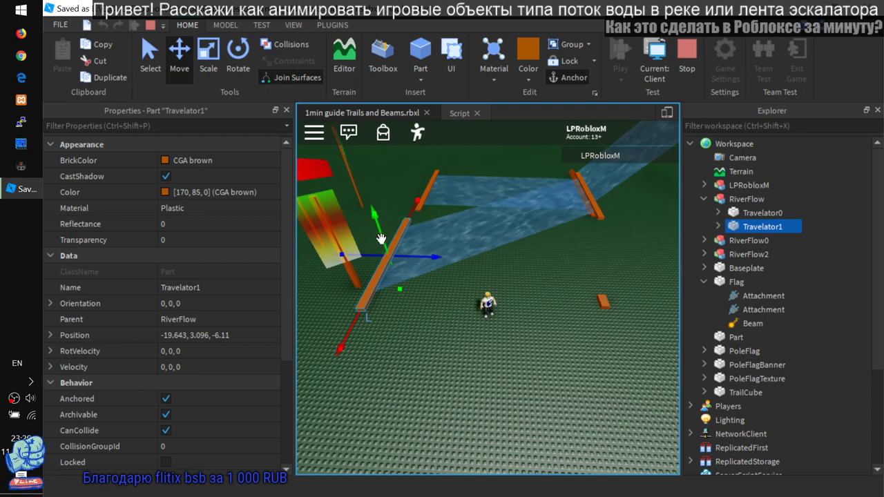
left_click_drag(381, 227, 476, 164)
scroll(444, 254, "down", 2)
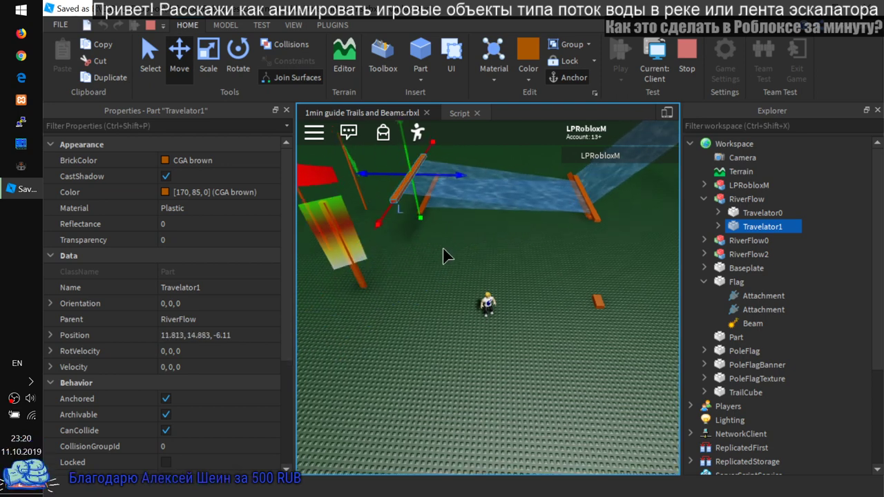
left_click_drag(408, 234, 443, 187)
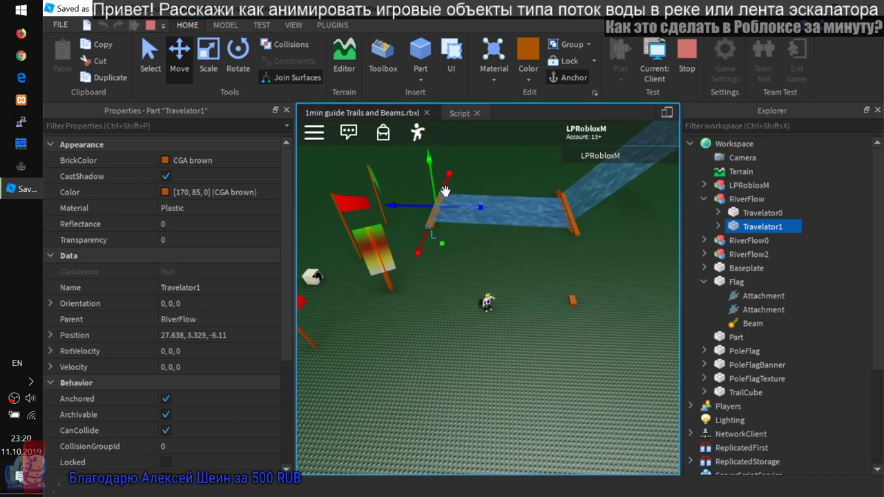
left_click(518, 269)
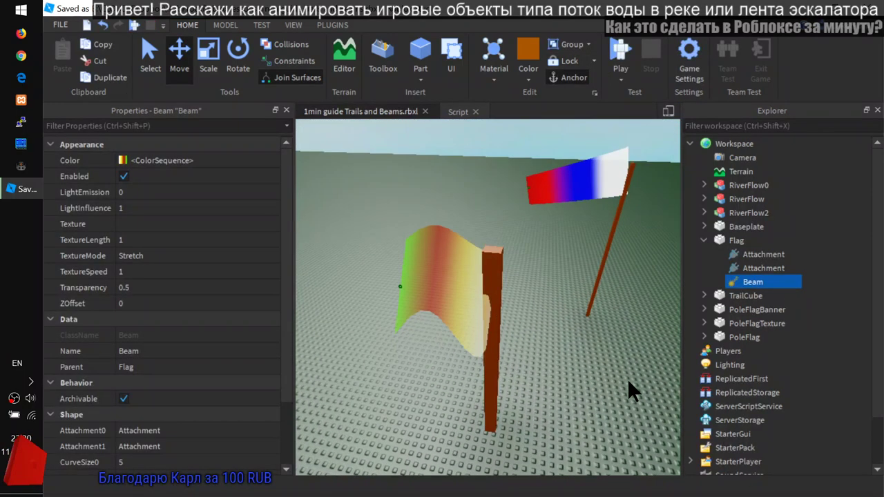
- Insert a part and place it on the baseplate between the flags and the river at about -19.18, 0.5, 16.97
scroll(626, 379, "down", 5)
right_click_drag(554, 401, 553, 401)
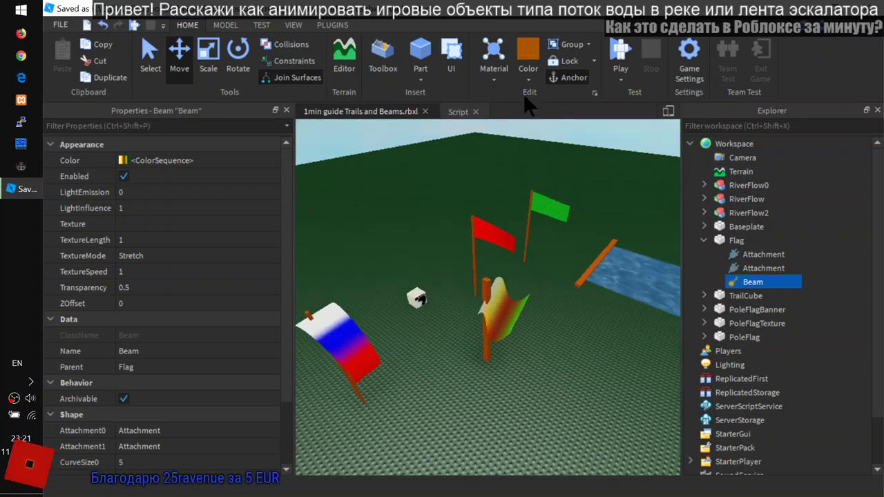
left_click(420, 55)
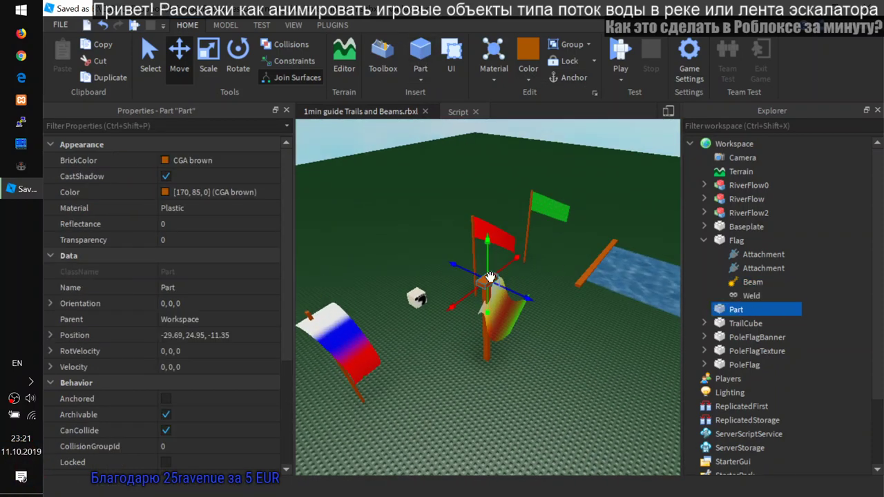
left_click_drag(524, 295, 572, 407)
right_click_drag(576, 430, 575, 428)
left_click_drag(592, 369, 608, 399)
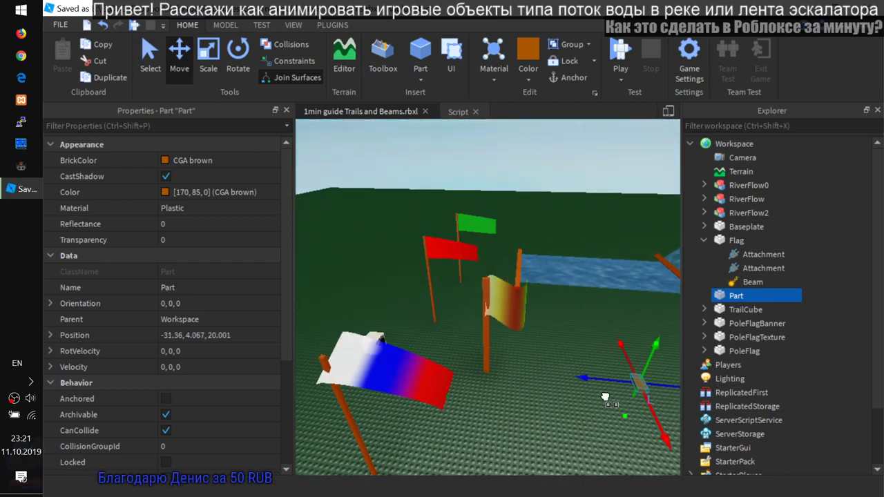
left_click(156, 68)
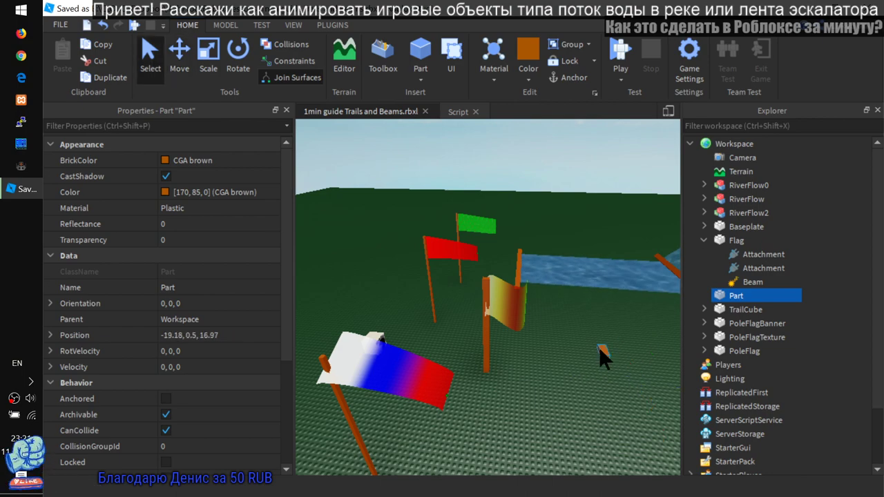
- Focus on the new part and rename it Sport0
right_click_drag(616, 375, 616, 376)
key("f")
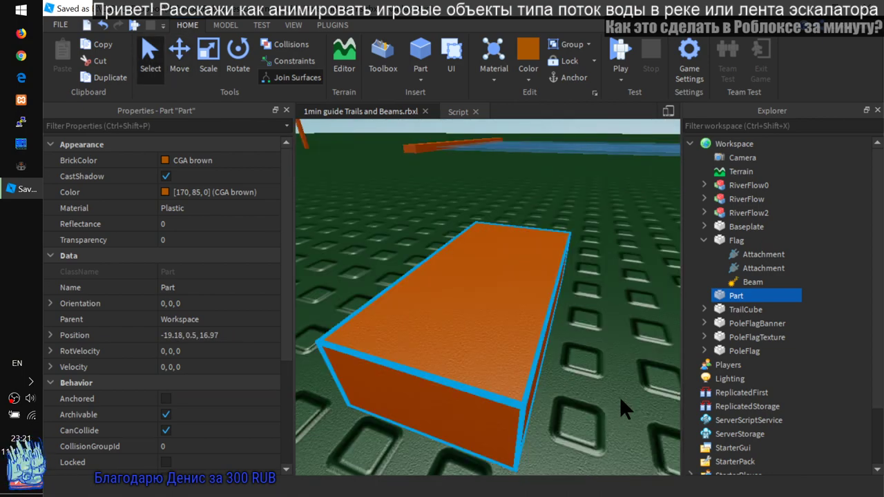
scroll(620, 399, "down", 5)
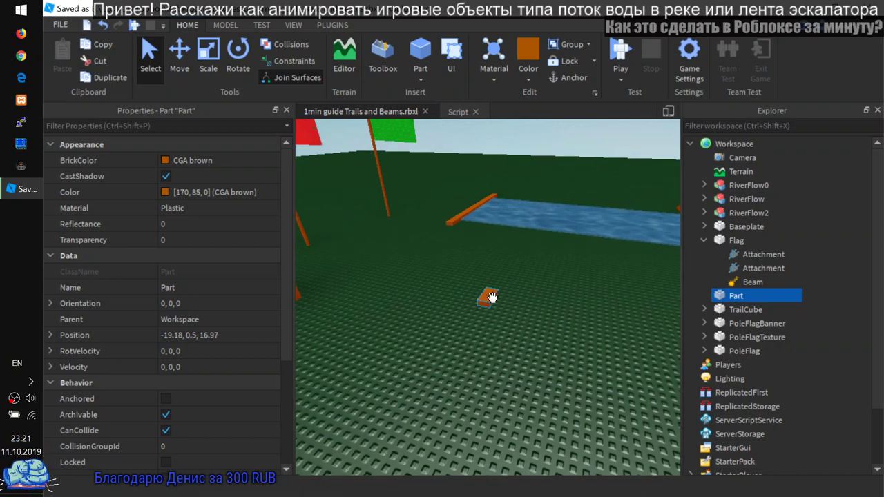
right_click(735, 297)
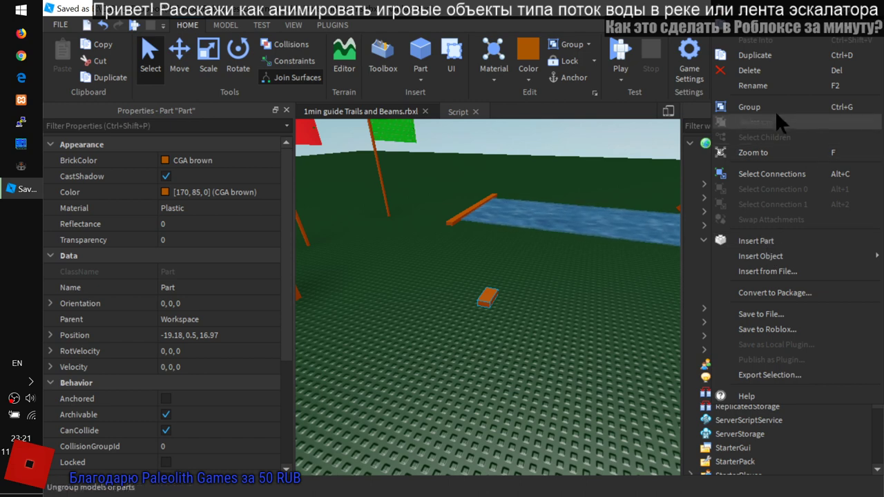
left_click(759, 84)
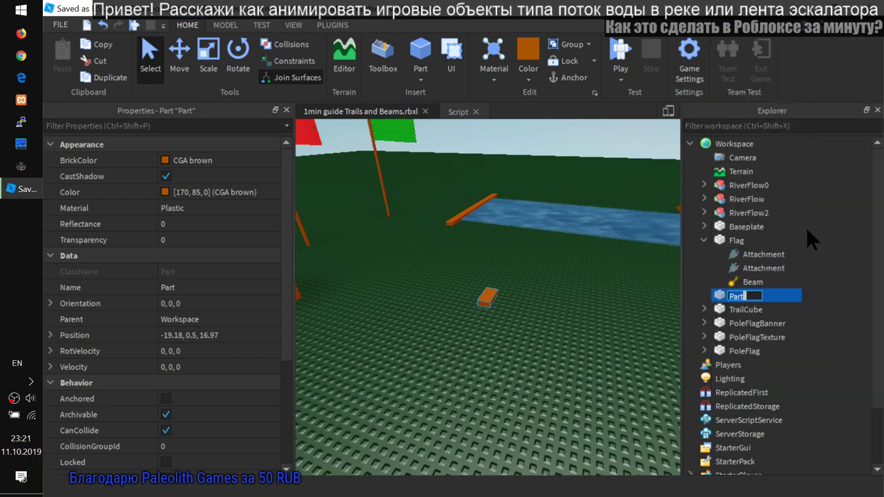
key("BackSpace")
type("Spor")
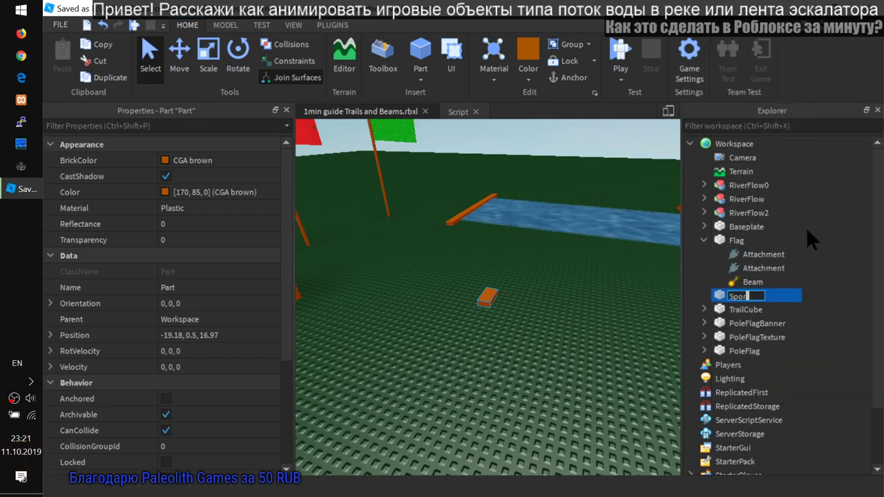
type("t0")
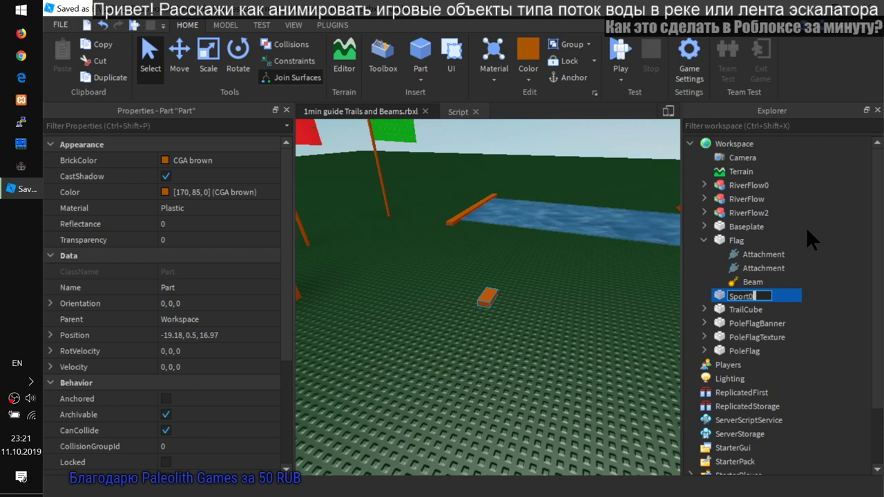
key("Return")
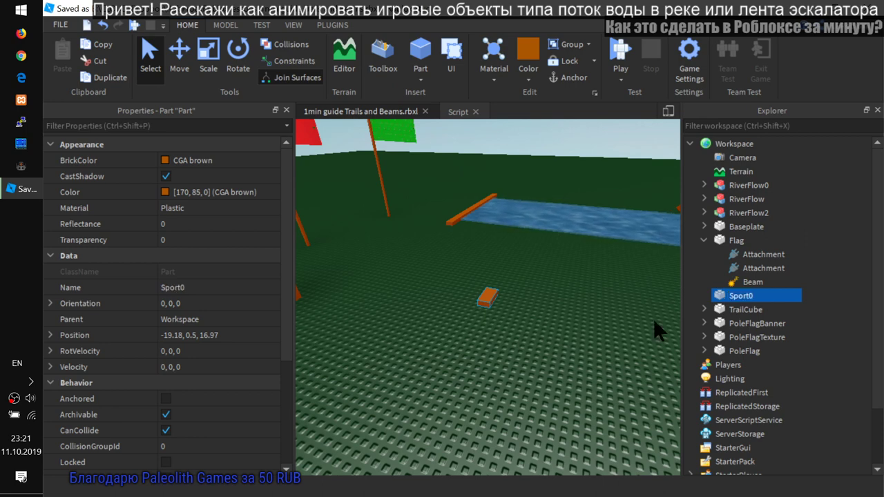
- Duplicate the Sport0 part, place the copy on the baseplate at about -16.94, 0.5, 50.09, and rename it Sport1
scroll(559, 334, "down", 5)
left_click(526, 303)
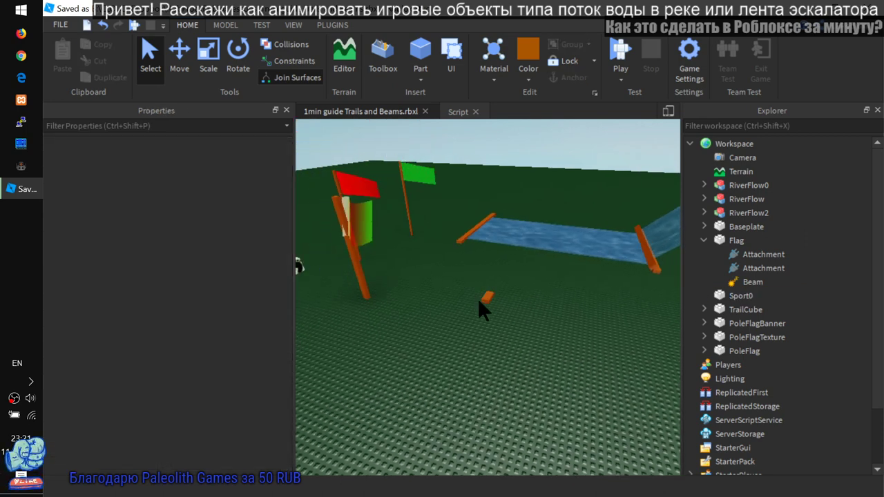
left_click(487, 297)
key("ctrl+d")
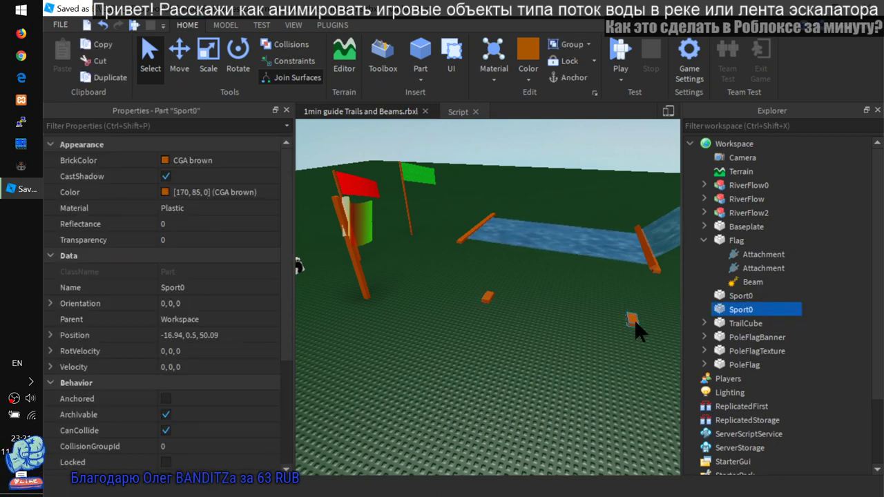
right_click_drag(572, 373, 572, 373)
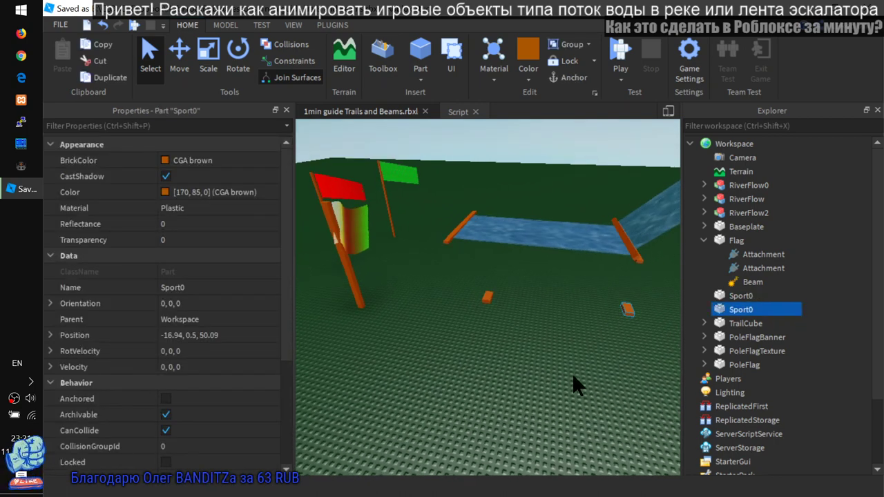
right_click(740, 312)
left_click(763, 80)
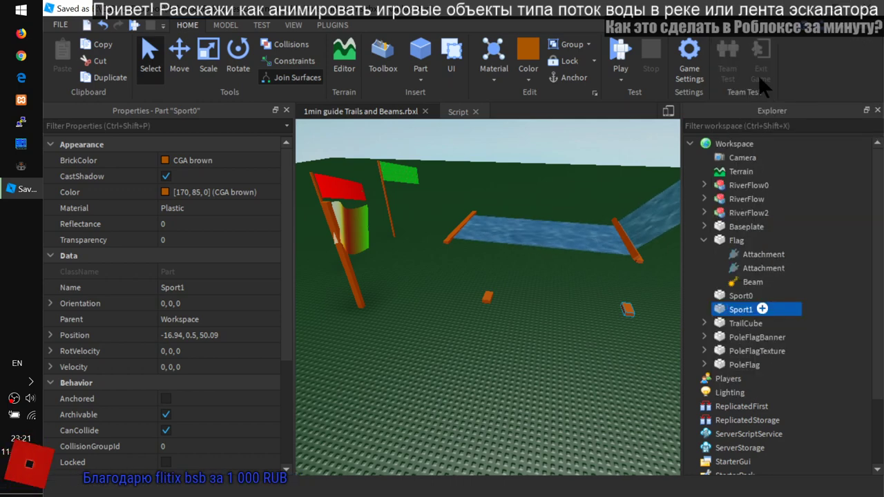
- Add an Attachment object inside the Sport0 part
left_click(748, 295)
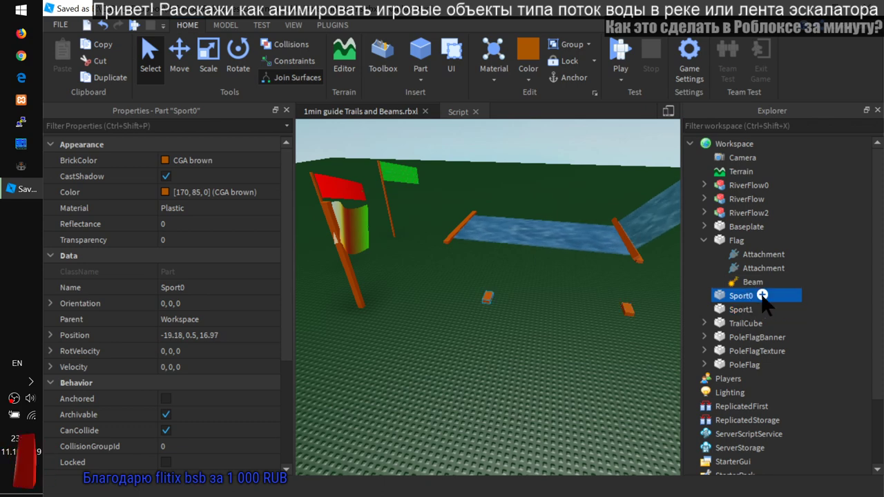
left_click(763, 295)
scroll(762, 347, "down", 3)
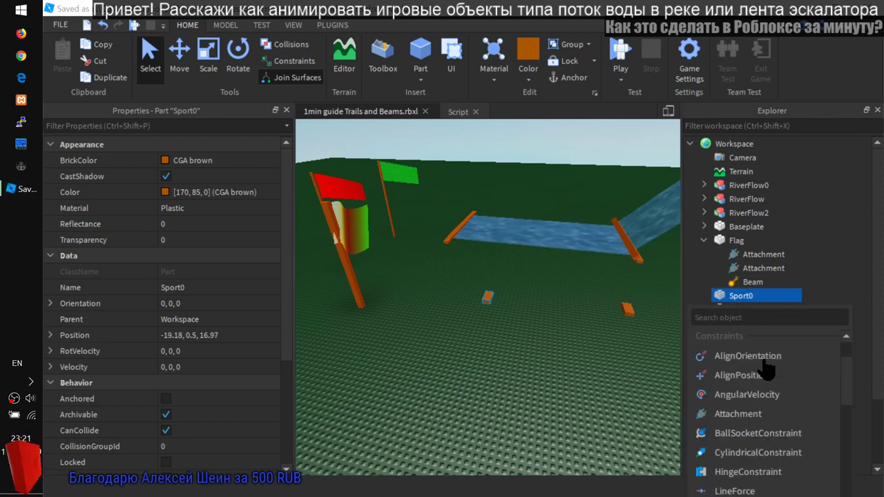
left_click(737, 420)
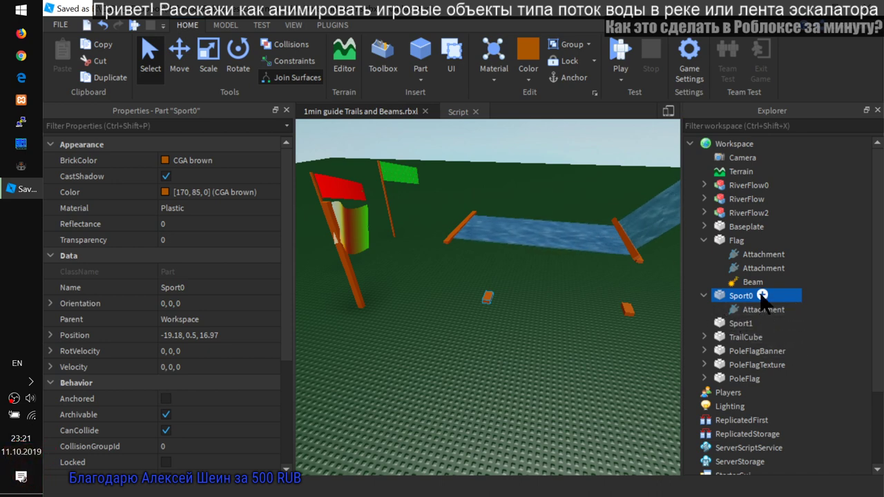
- Find the Attachment object type and add one inside the Sport1 part
left_click(743, 323)
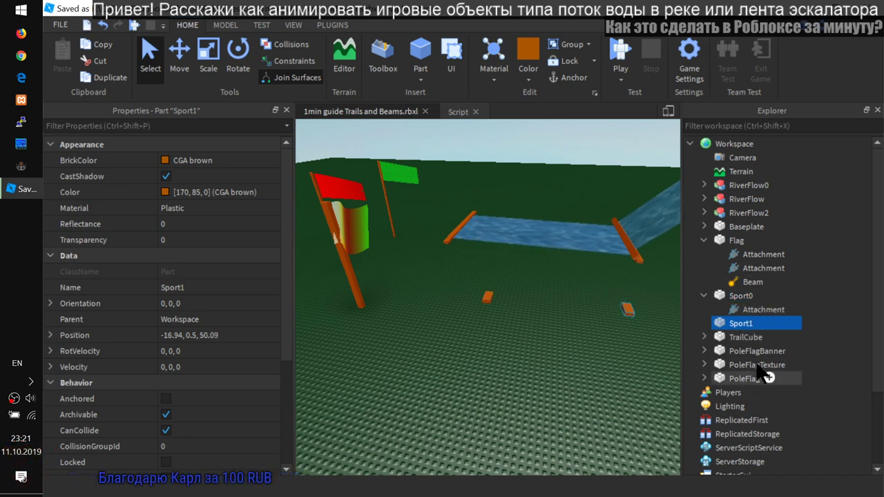
left_click(762, 324)
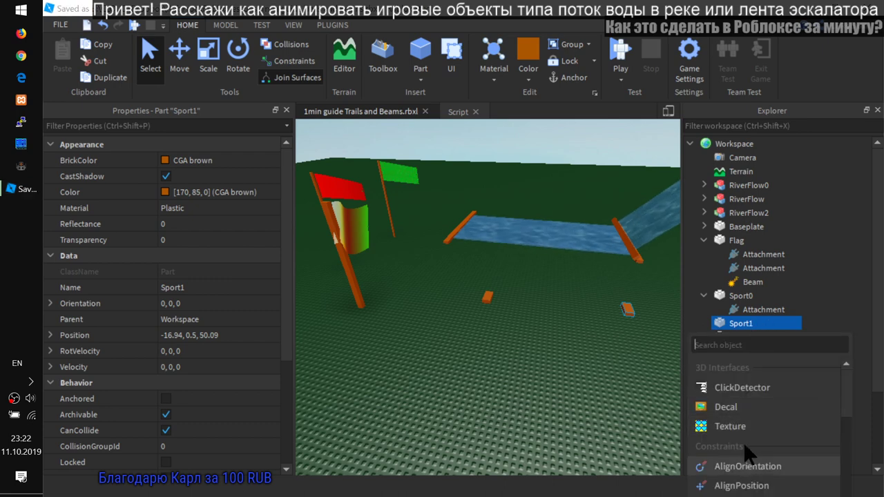
scroll(747, 455, "down", 4)
type("att")
left_click(742, 388)
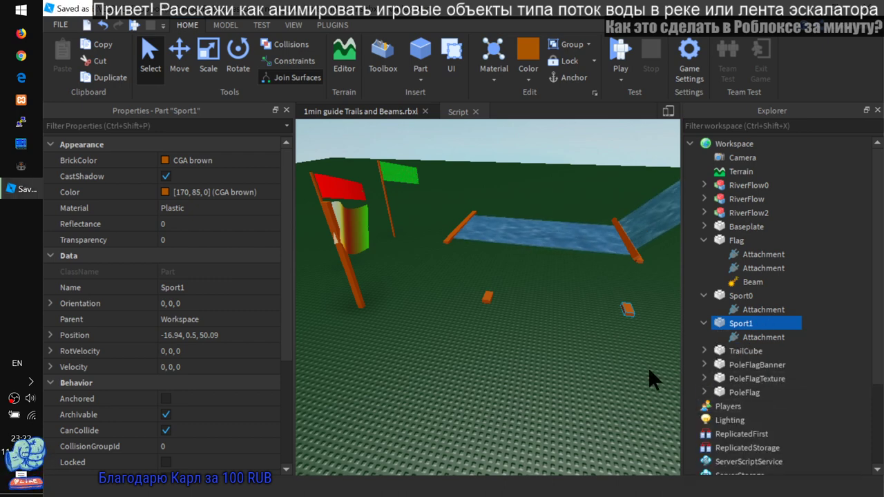
- Check the Attachments of Sport1 and Sport0, and add a Beam object inside Sport0
left_click(760, 337)
left_click(761, 310)
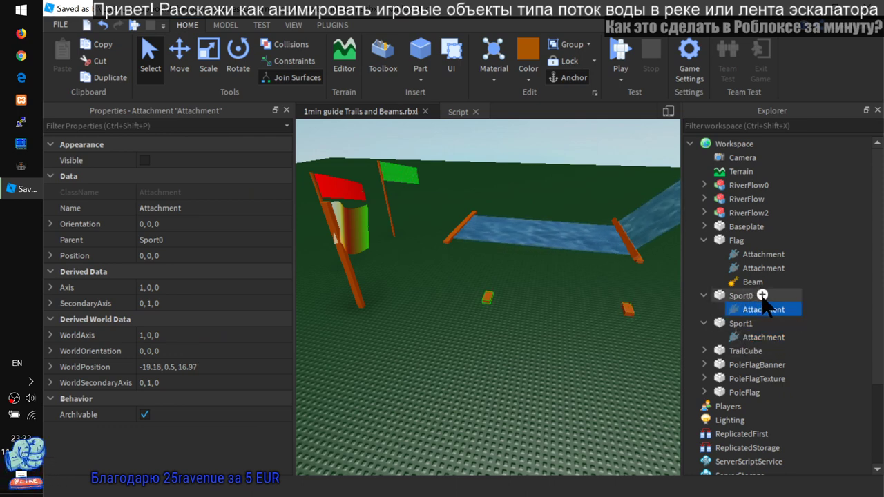
left_click(762, 296)
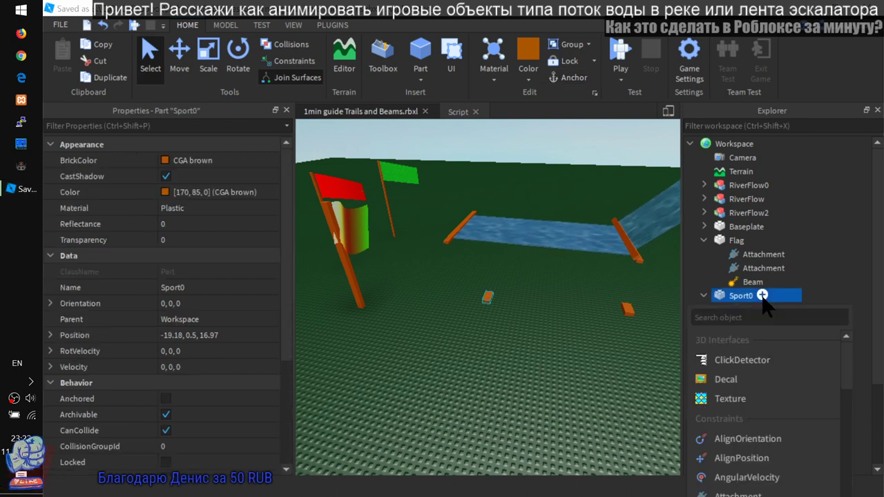
type("b")
left_click(731, 400)
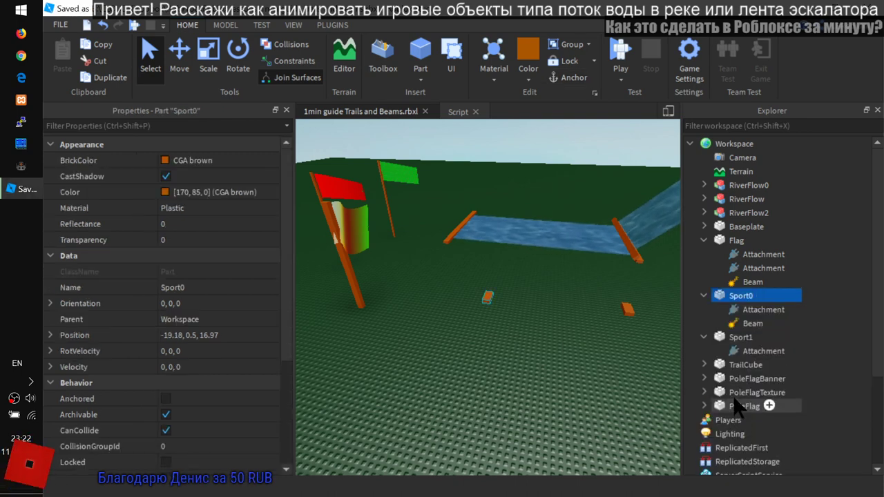
- Set the new Beam's Attachment0 to Sport0's Attachment and its Attachment1 to Sport1's Attachment
left_click(756, 323)
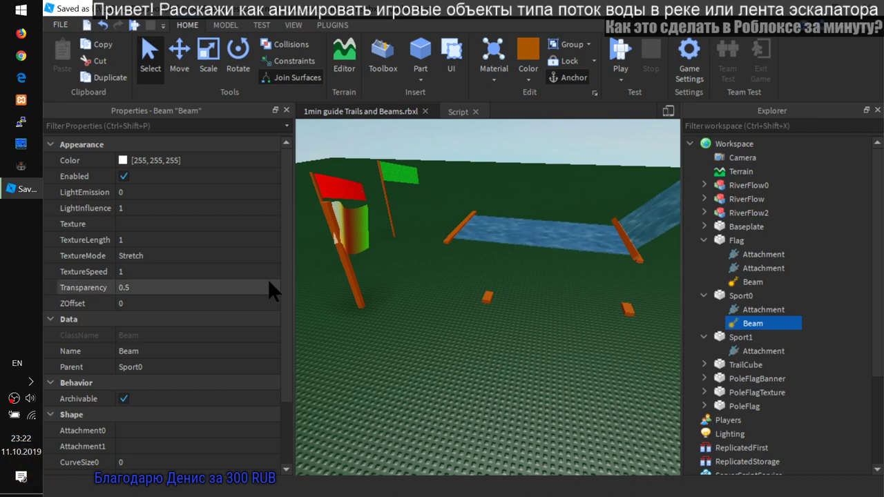
scroll(249, 338, "down", 2)
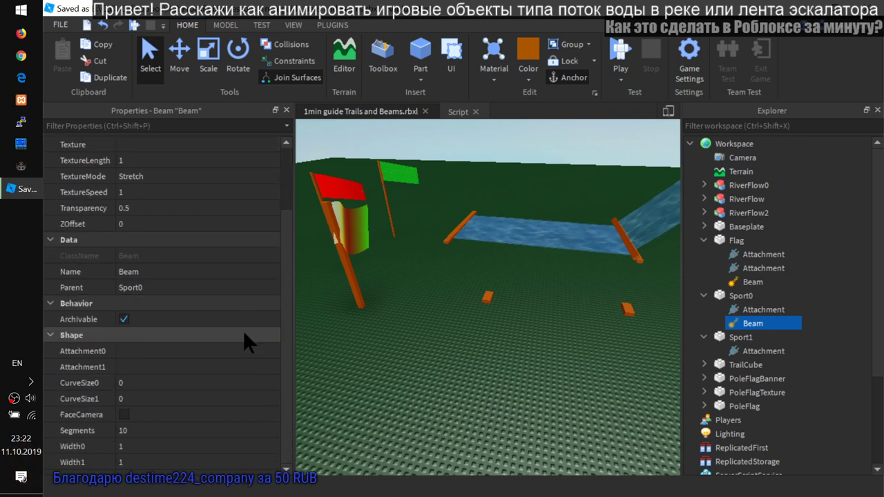
left_click(140, 349)
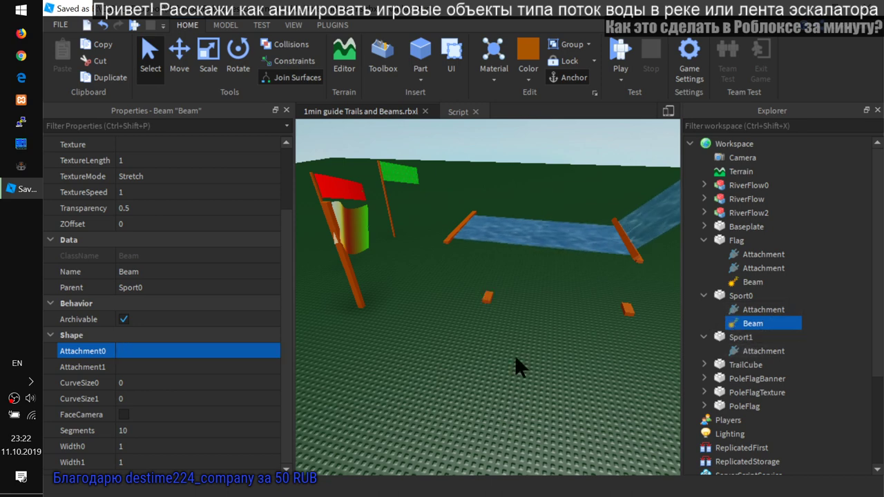
left_click(181, 366)
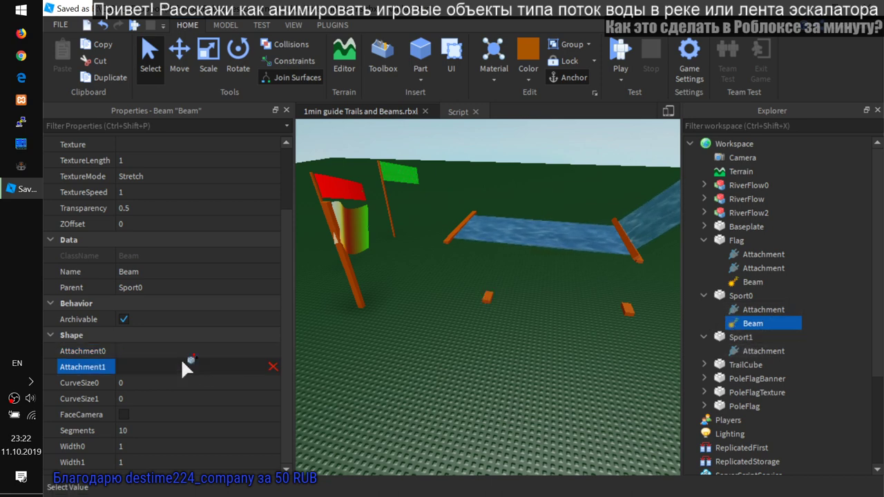
left_click(627, 308)
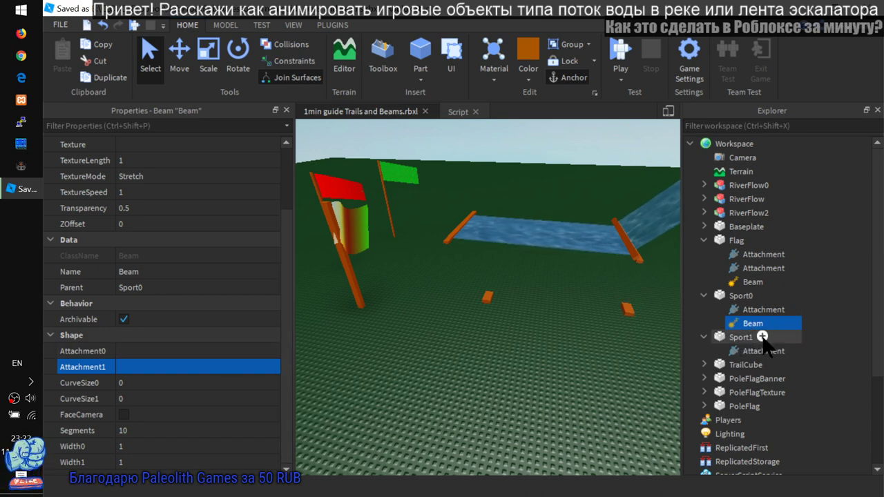
left_click(158, 351)
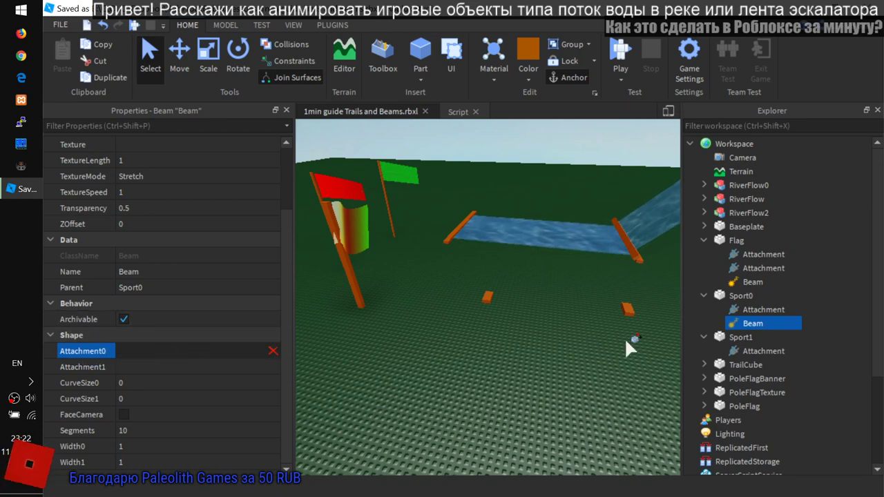
left_click(757, 309)
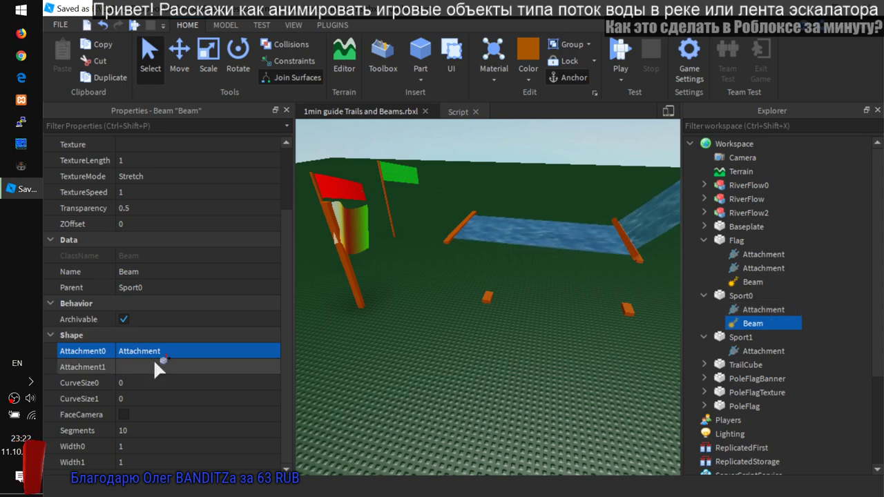
left_click(223, 365)
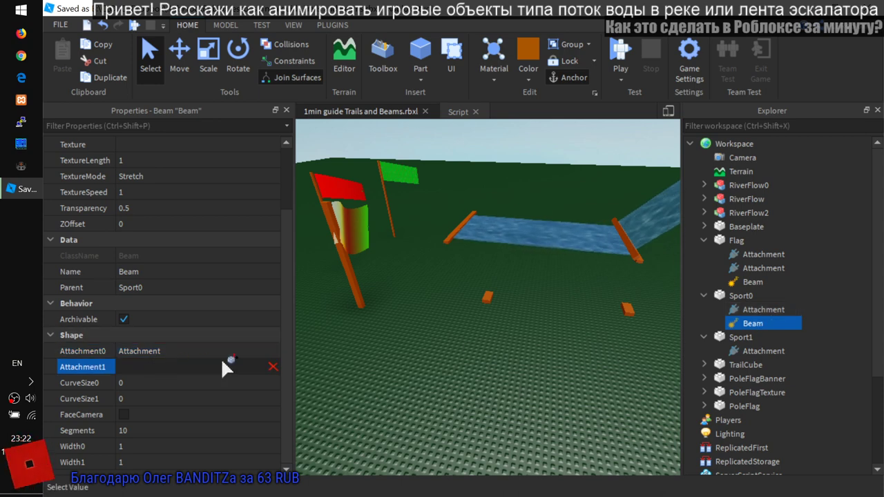
left_click(761, 352)
- Examine the new Beam between Sport0 and Sport1 up close and from several angles
scroll(623, 325, "up", 5)
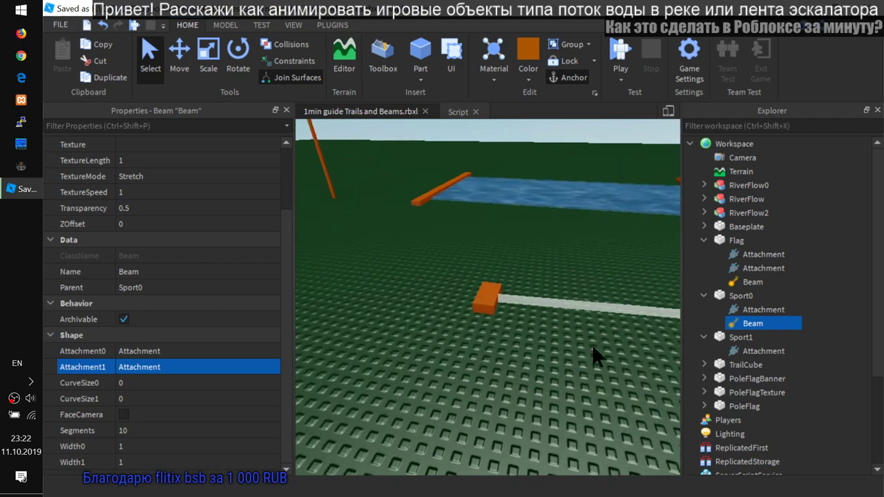
right_click_drag(592, 343, 554, 312)
scroll(554, 312, "up", 3)
scroll(523, 307, "up", 3)
scroll(584, 306, "down", 5)
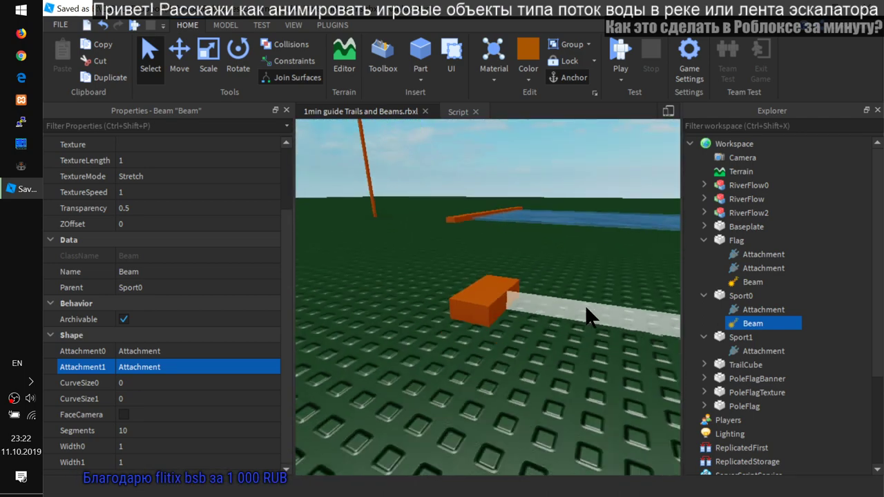
scroll(584, 307, "up", 2)
right_click_drag(560, 321, 529, 321)
scroll(529, 322, "down", 4)
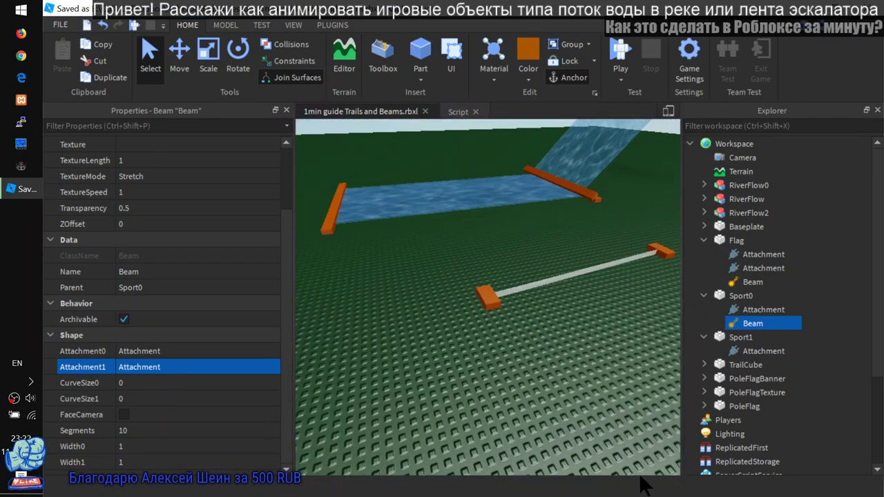
- Select the Flag's Beam and search the Toolbox images for "footprint"
left_click(753, 282)
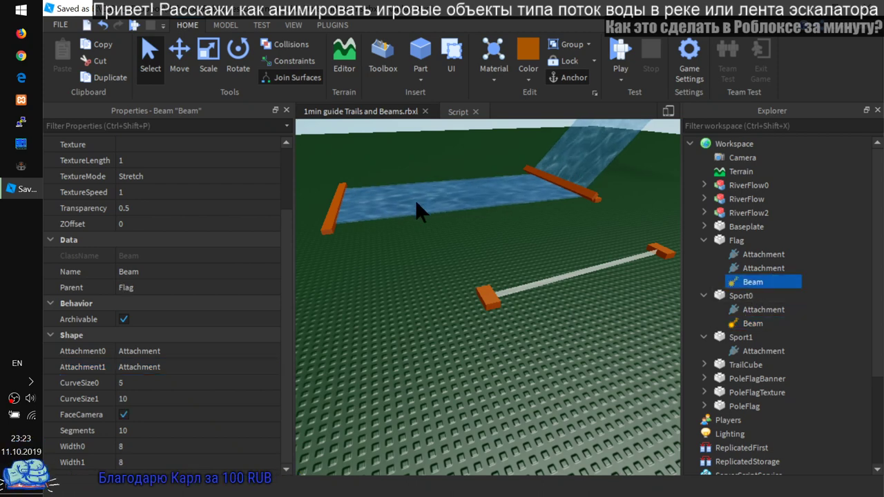
left_click(383, 59)
left_click(192, 158)
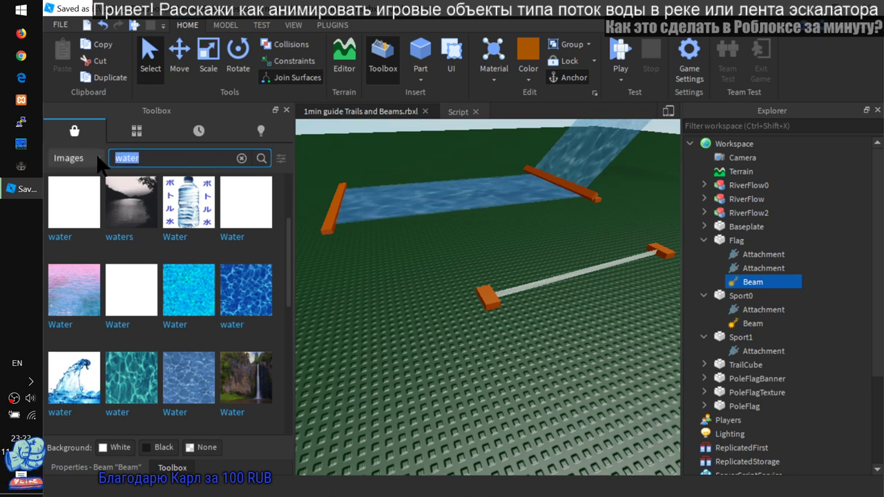
type("footprint")
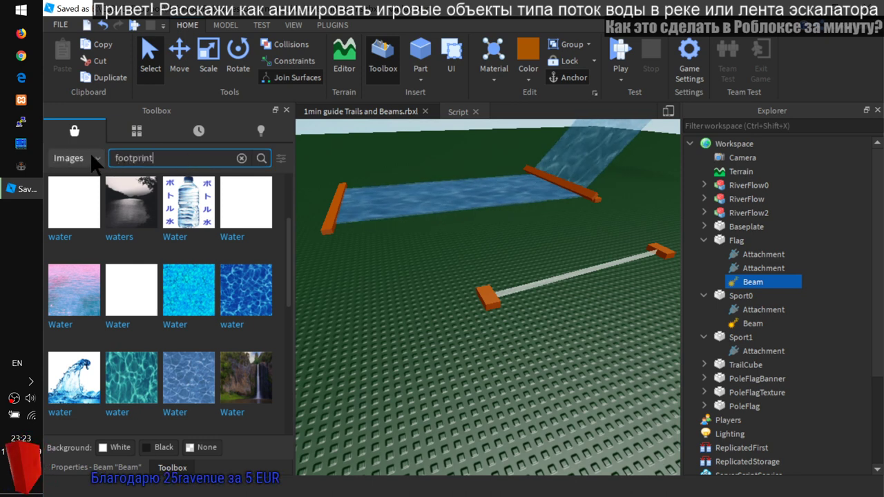
key("Return")
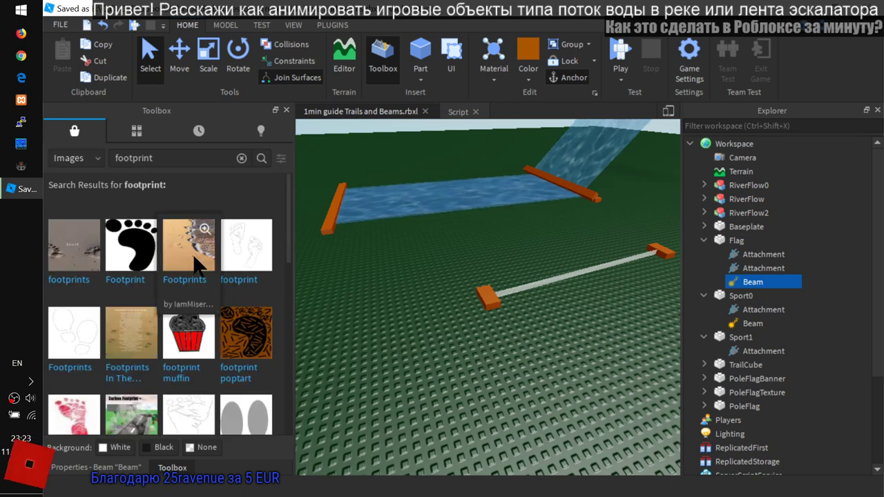
- Browse the footprint image results, copy the asset ID of the "bloody footprint" image, and close the Toolbox
scroll(193, 263, "down", 3)
scroll(192, 281, "down", 2)
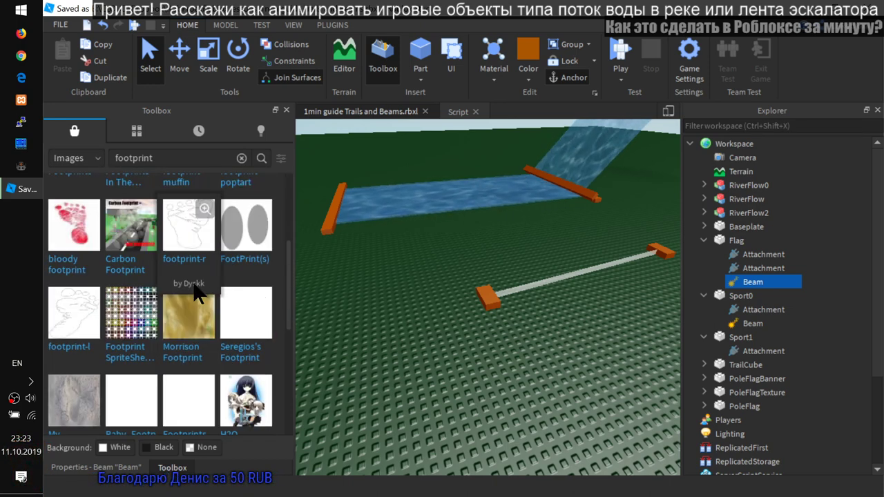
scroll(193, 281, "up", 1)
scroll(192, 281, "down", 4)
scroll(193, 281, "down", 2)
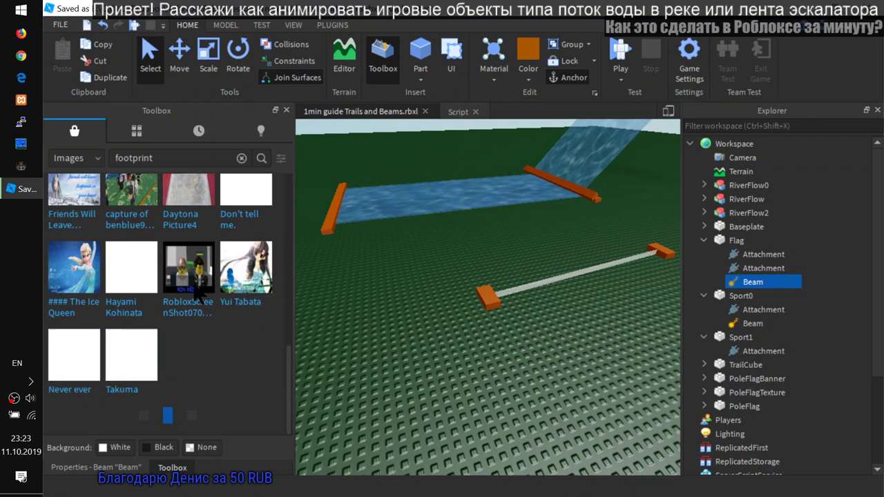
scroll(195, 287, "up", 10)
scroll(195, 288, "up", 2)
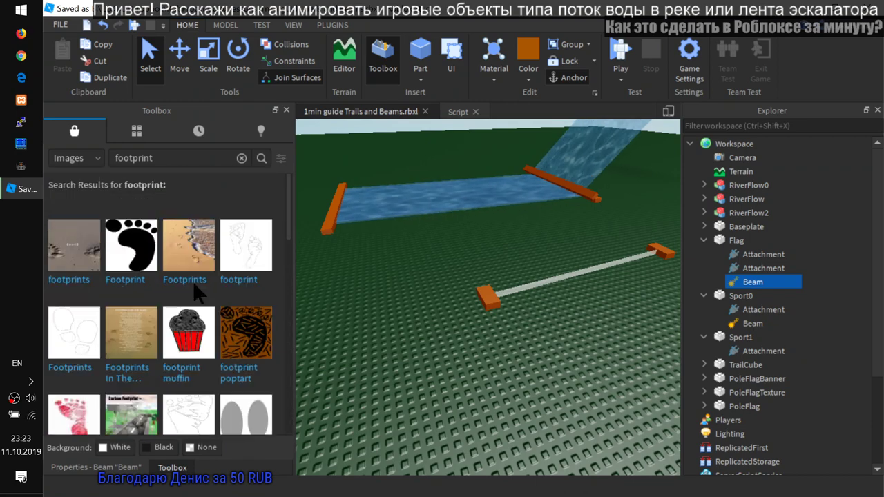
scroll(139, 319, "down", 2)
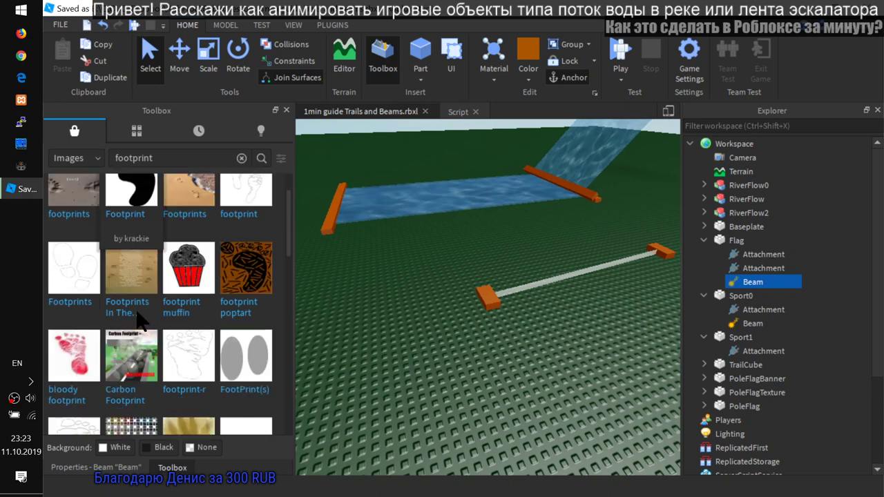
scroll(207, 284, "down", 2)
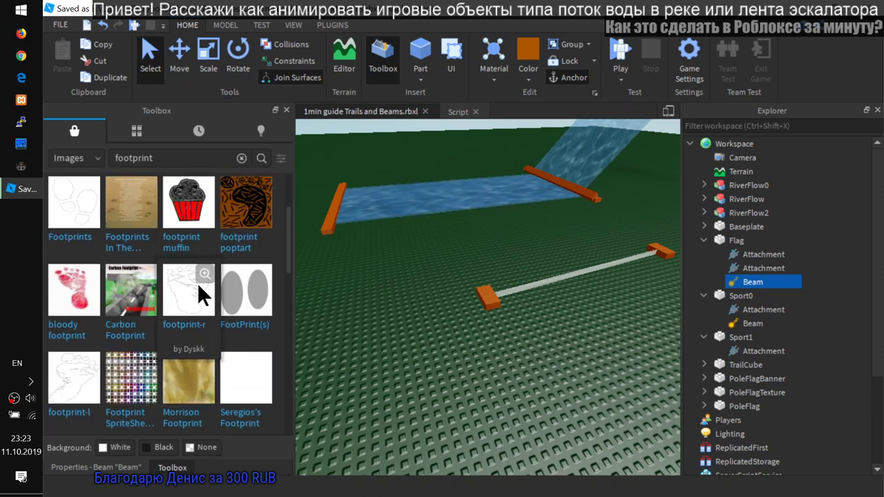
right_click(73, 284)
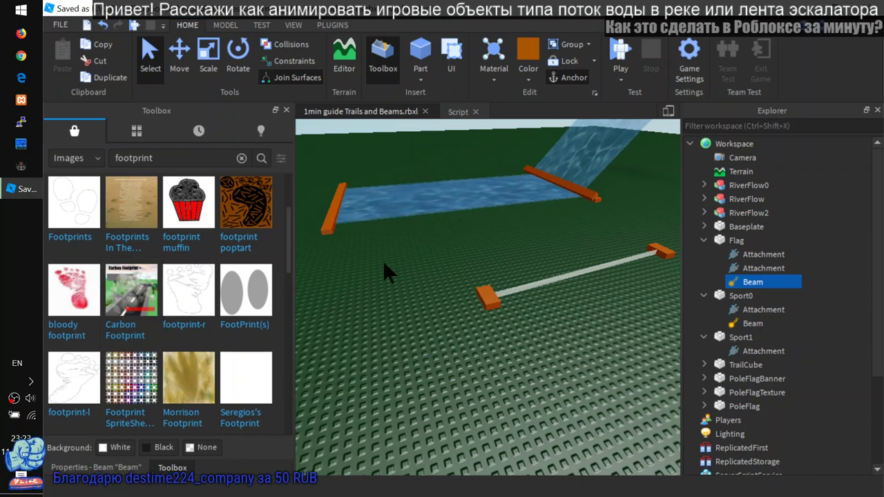
double_click(759, 282)
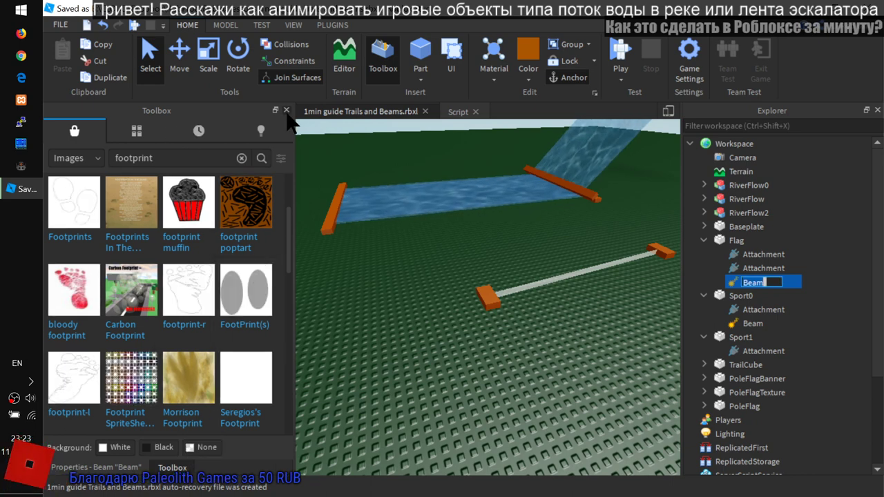
left_click(286, 111)
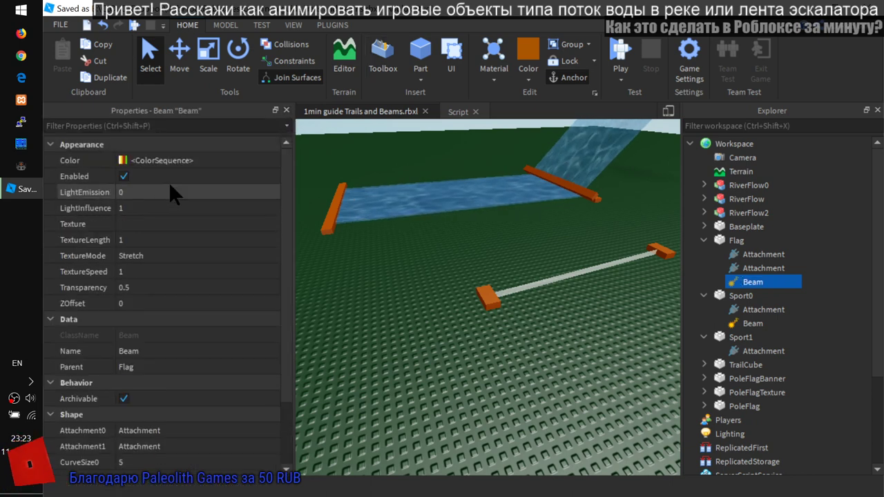
- Try the bloody footprint image, rbxassetid://13428452, as the Texture of the Flag's Beam, and undo the change
left_click(142, 224)
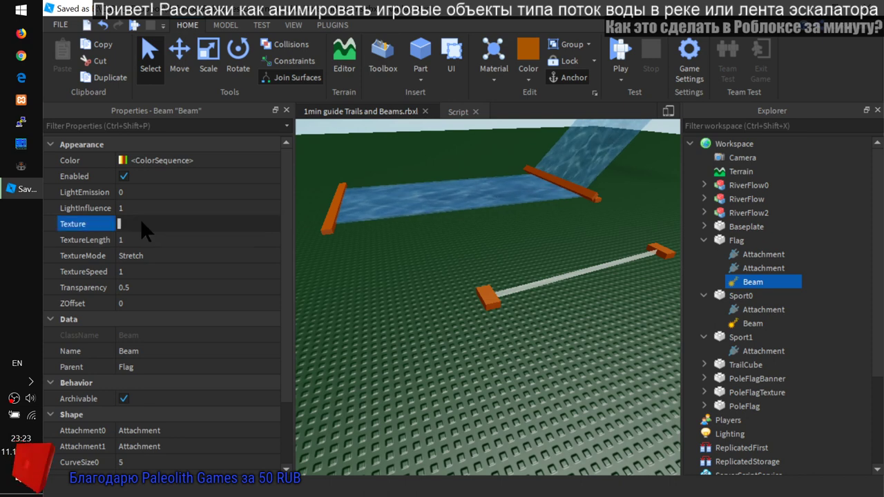
right_click(141, 222)
left_click(185, 287)
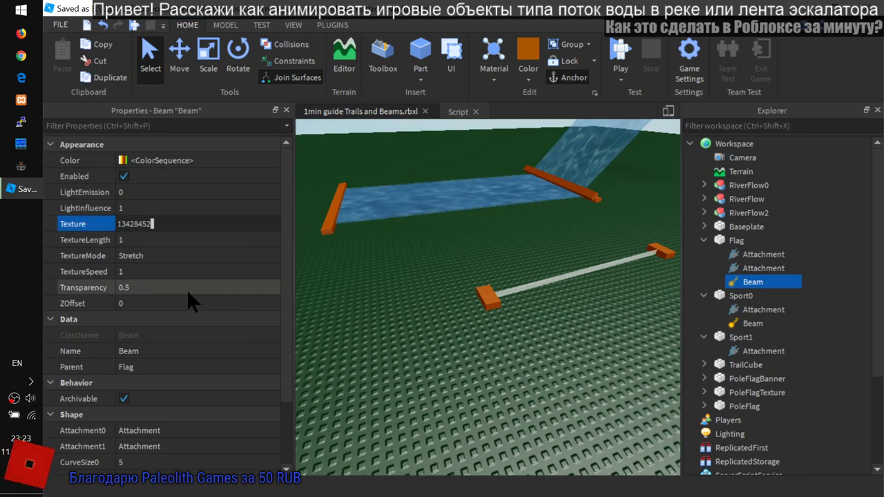
left_click(196, 224)
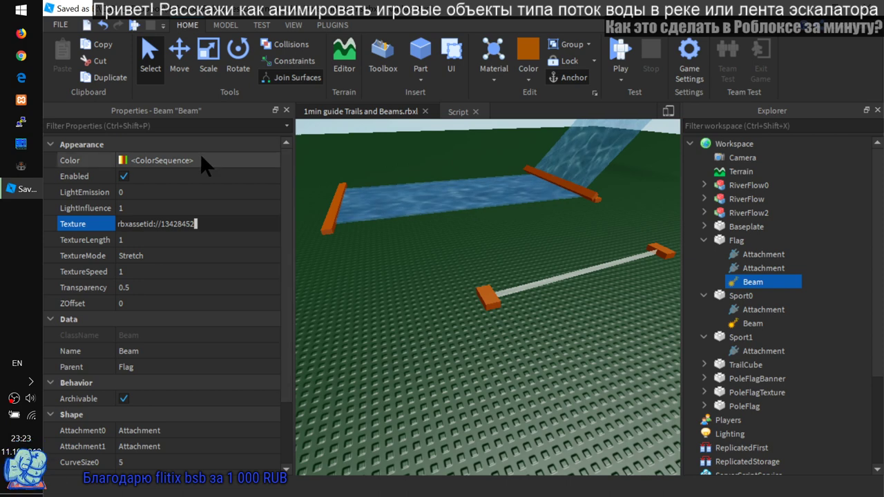
scroll(564, 287, "up", 1)
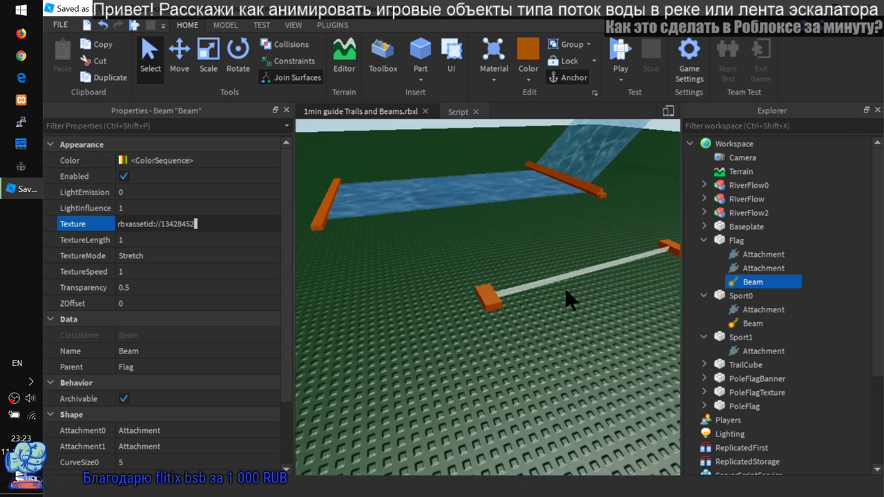
scroll(612, 296, "down", 4)
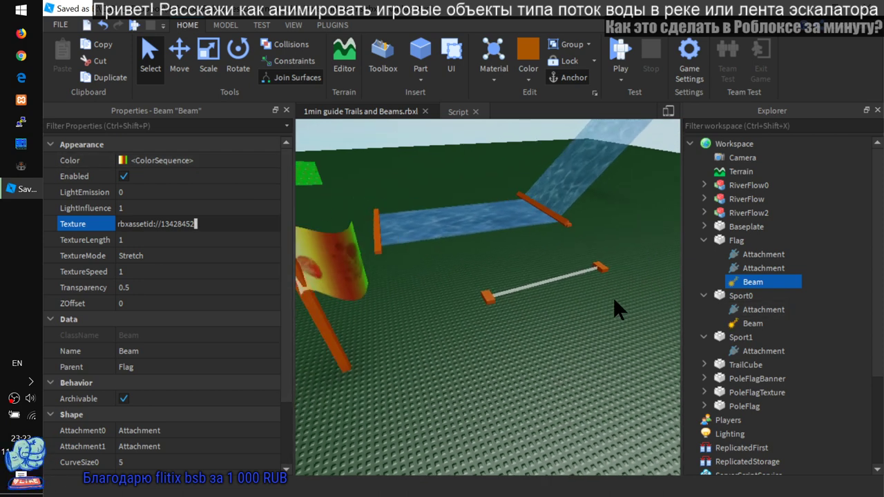
right_click_drag(405, 284, 395, 286)
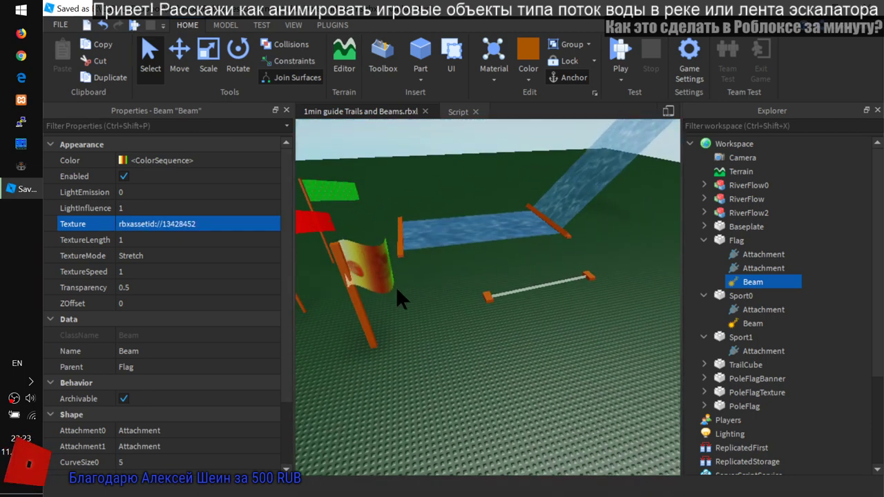
key("ctrl+z")
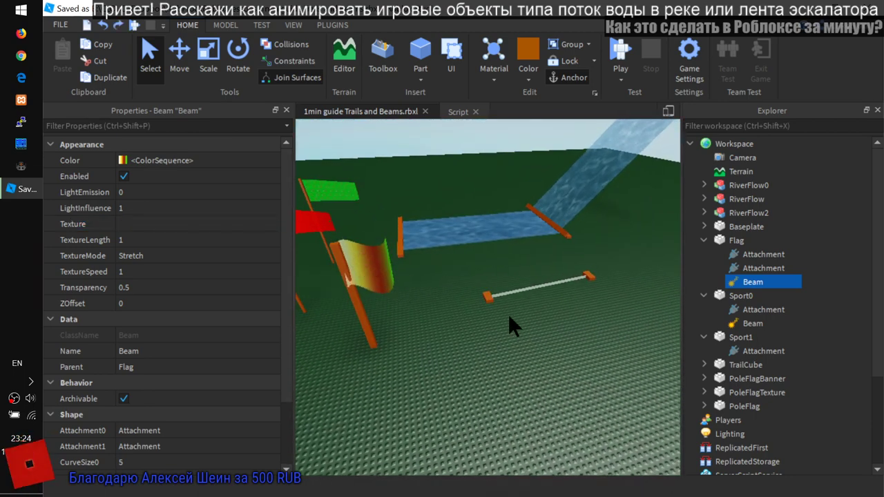
- Collapse the Flag and set the Texture of Sport0's Beam to the bloody footprint image, rbxassetid://13428452
left_click(703, 241)
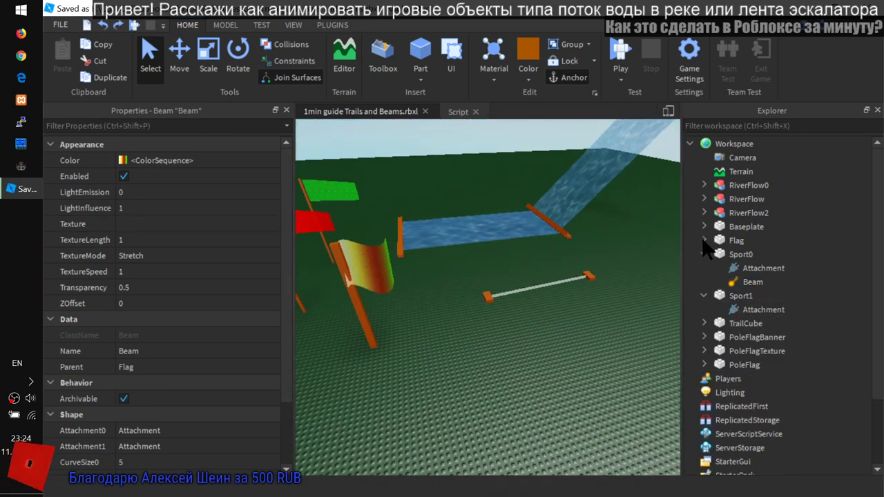
left_click(758, 282)
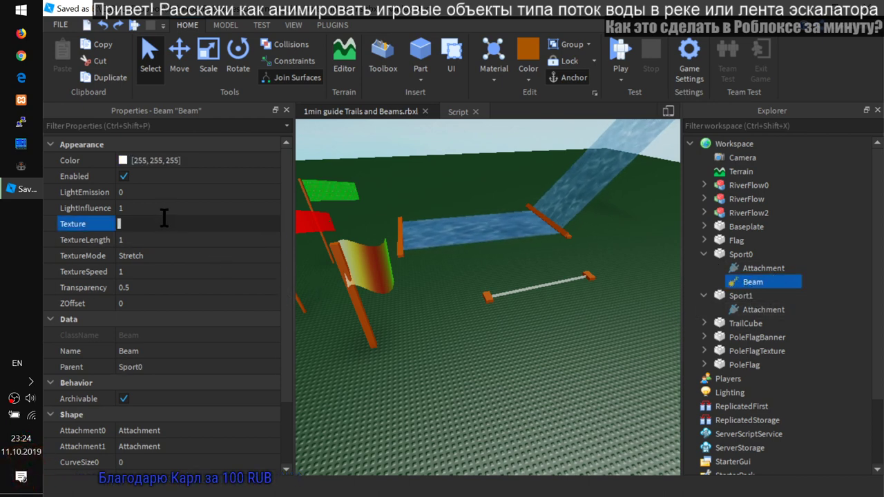
type("13428452")
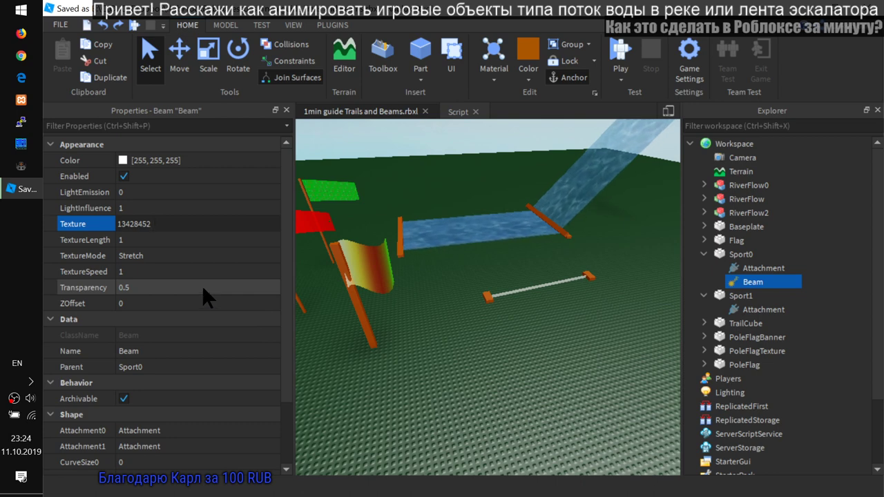
key("Return")
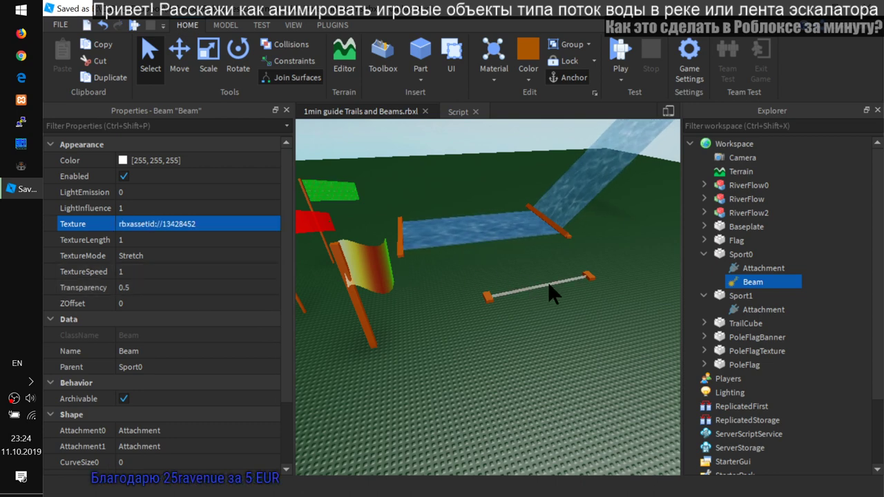
scroll(547, 282, "up", 3)
scroll(558, 294, "up", 2)
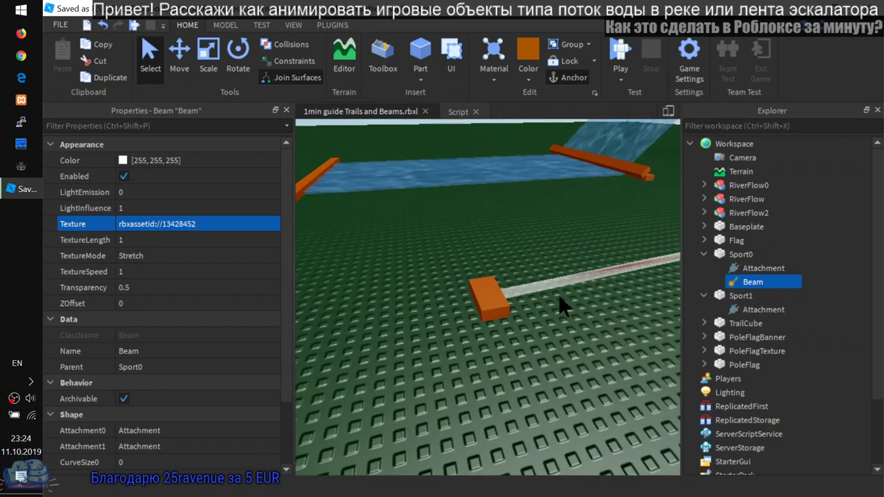
scroll(613, 304, "up", 3)
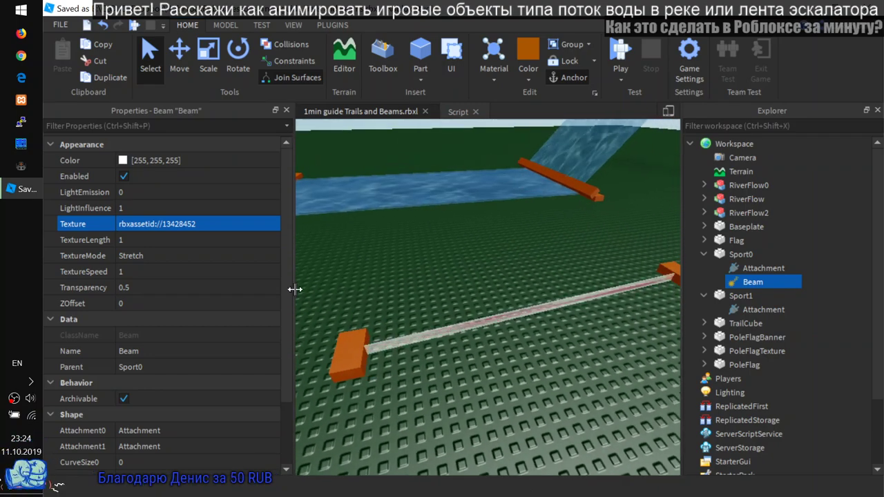
- Set both Width0 and Width1 of Sport0's Beam to 15
scroll(285, 290, "down", 3)
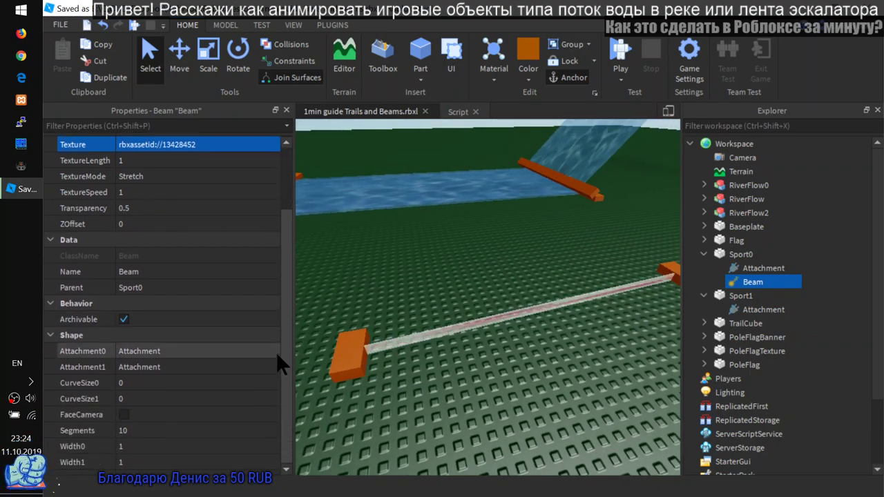
left_click(140, 446)
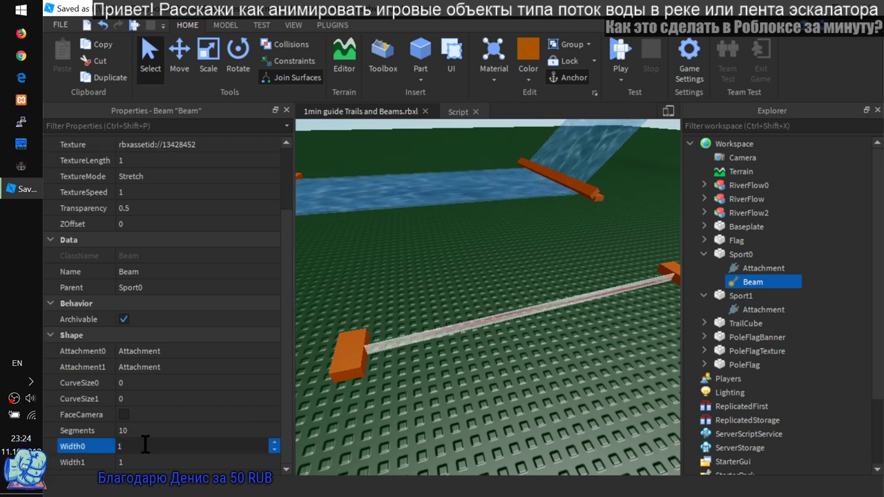
type("15")
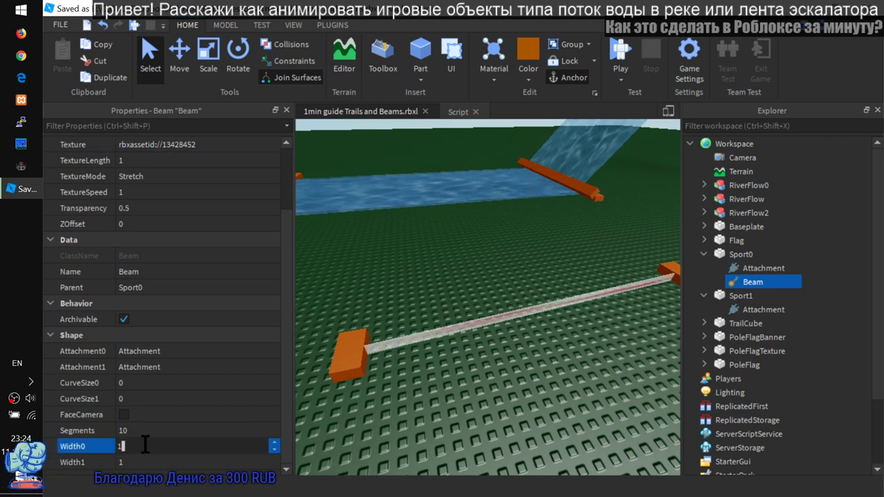
key("Return")
left_click(149, 463)
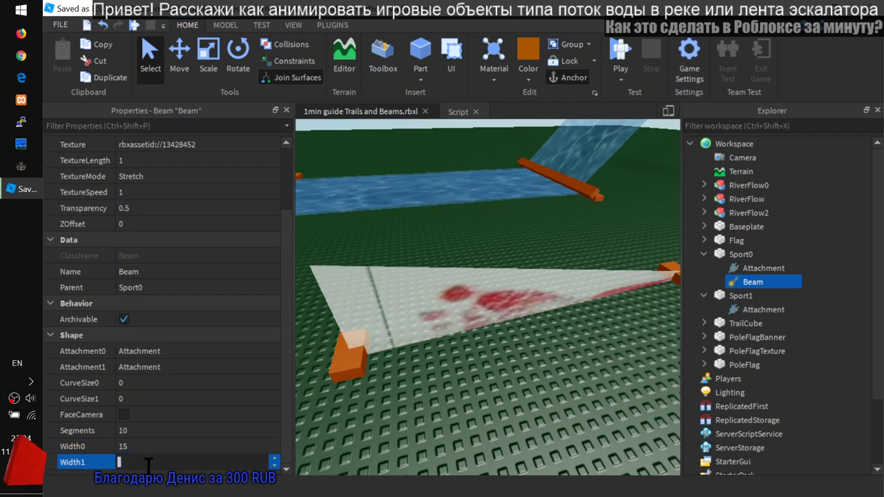
type("15")
key("Return")
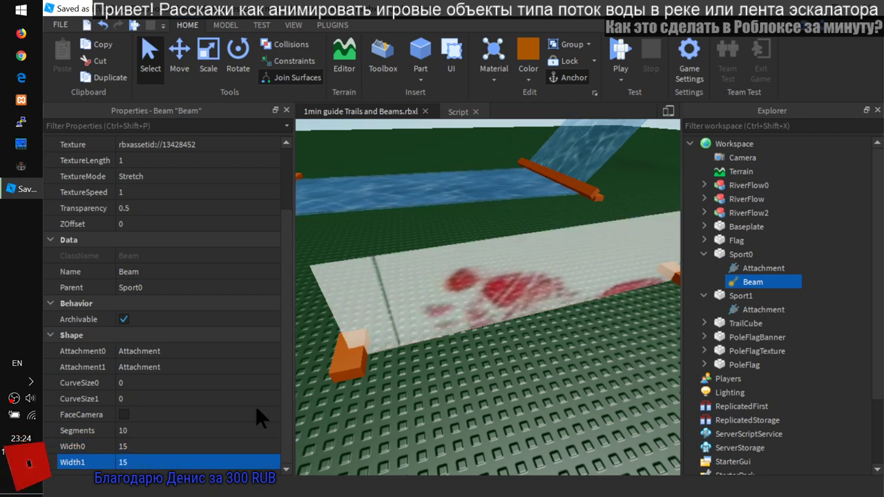
- Move Sport1 farther away from Sport0, to a position of about -20.7, 0.5, 71.8, to lengthen the Beam
scroll(449, 337, "down", 5)
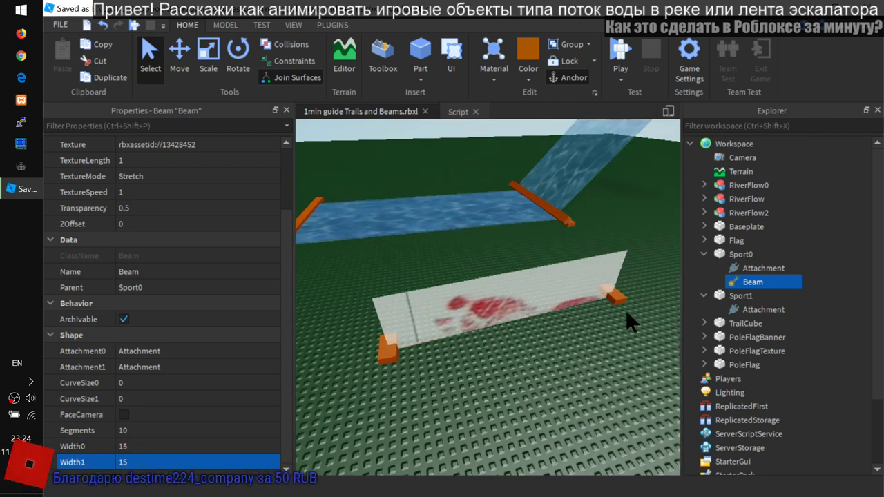
scroll(629, 320, "down", 8)
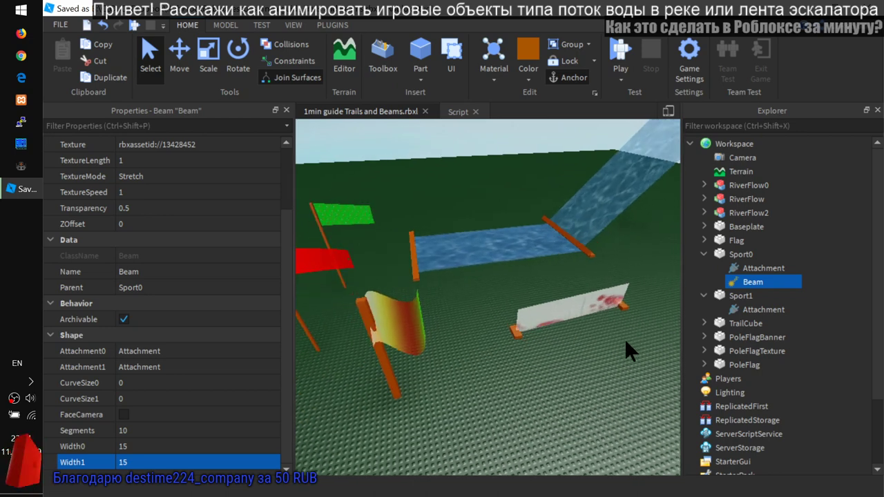
middle_click_drag(626, 341, 514, 370)
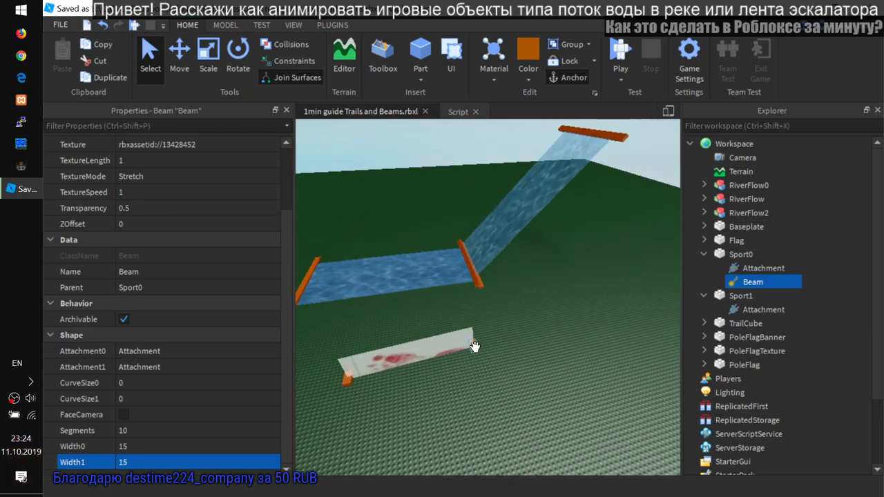
left_click_drag(474, 347, 550, 343)
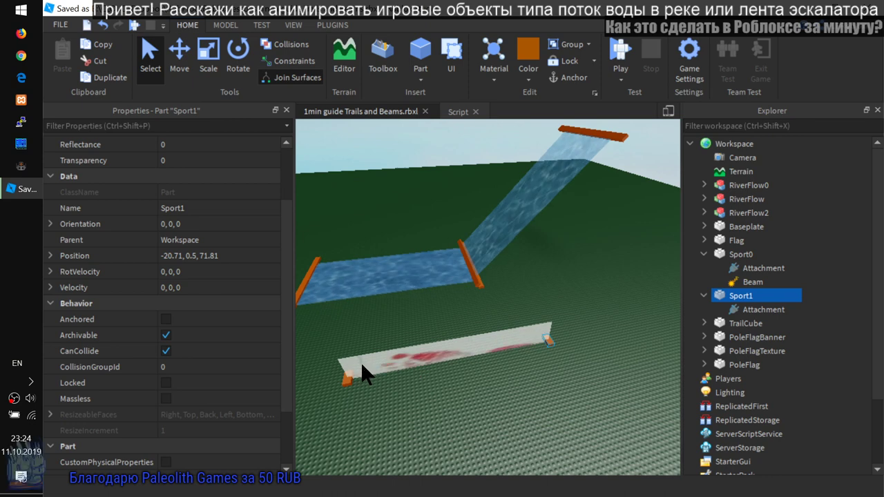
- Rotate Sport0's Attachment to an orientation of 0, 0, -90 to turn that end of the Beam
left_click(759, 268)
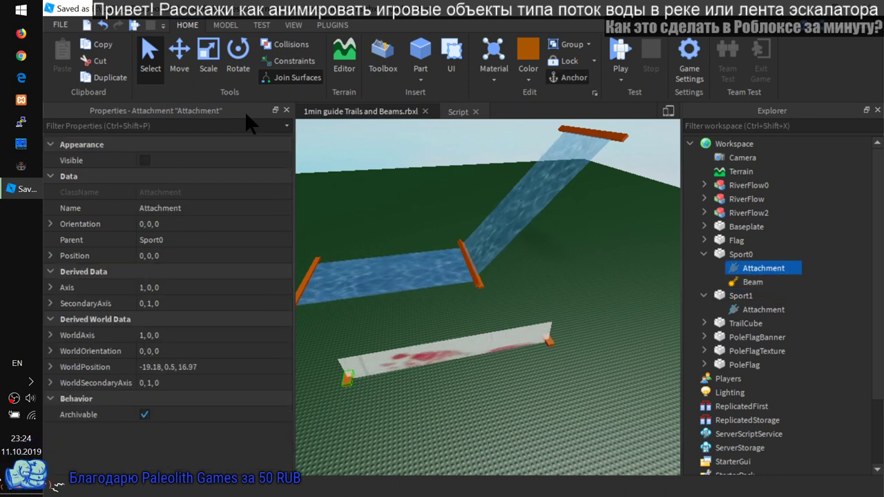
left_click(224, 61)
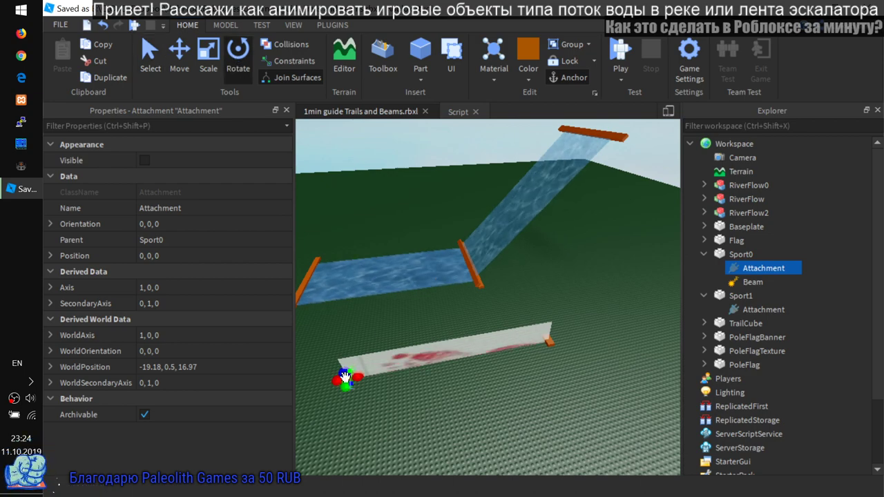
scroll(344, 377, "up", 6)
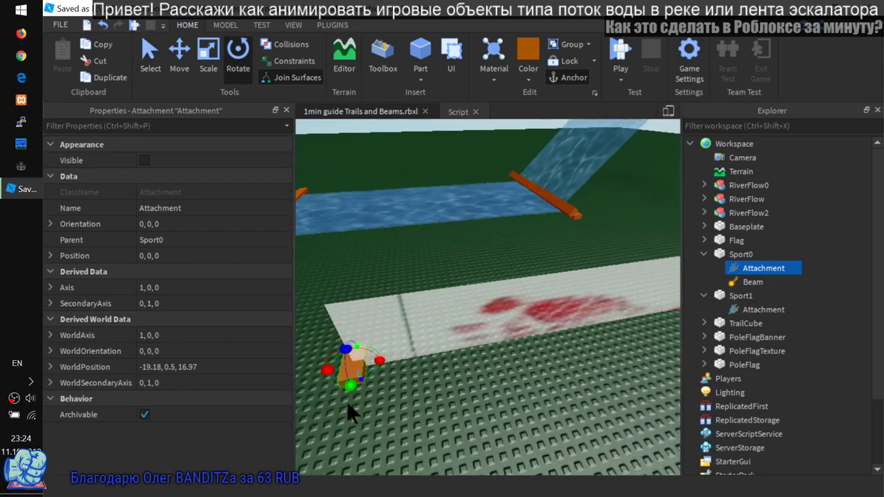
scroll(347, 402, "up", 3)
right_click_drag(455, 360, 452, 360)
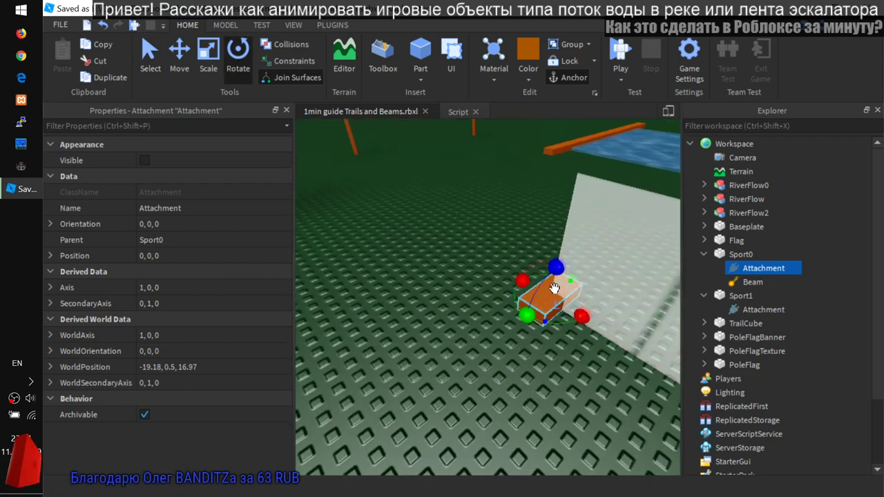
left_click_drag(556, 269, 677, 217)
scroll(568, 308, "down", 6)
right_click_drag(566, 313, 568, 313)
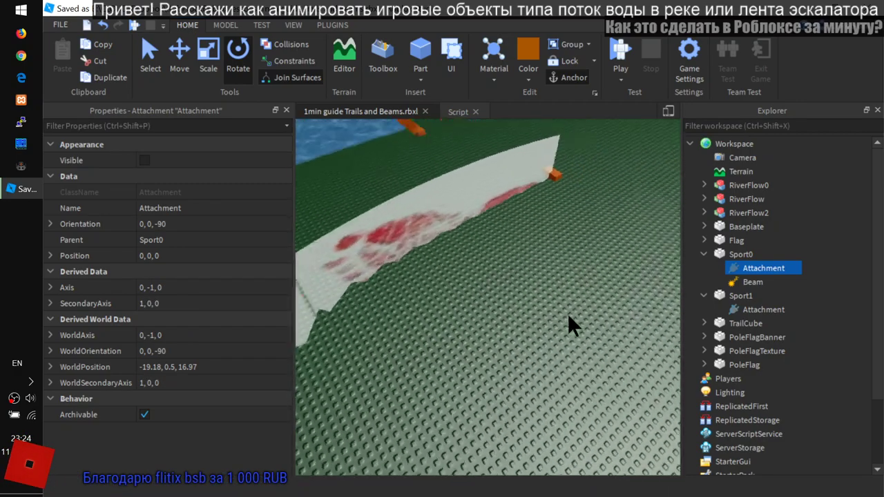
- Rotate Sport0's Attachment to an orientation of 0, 0, -135
scroll(568, 314, "down", 5)
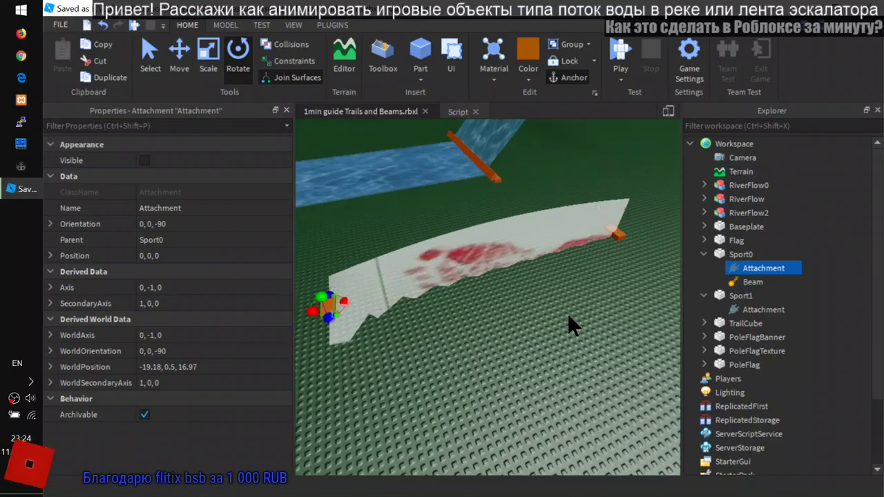
key("f")
right_click_drag(467, 323, 464, 324)
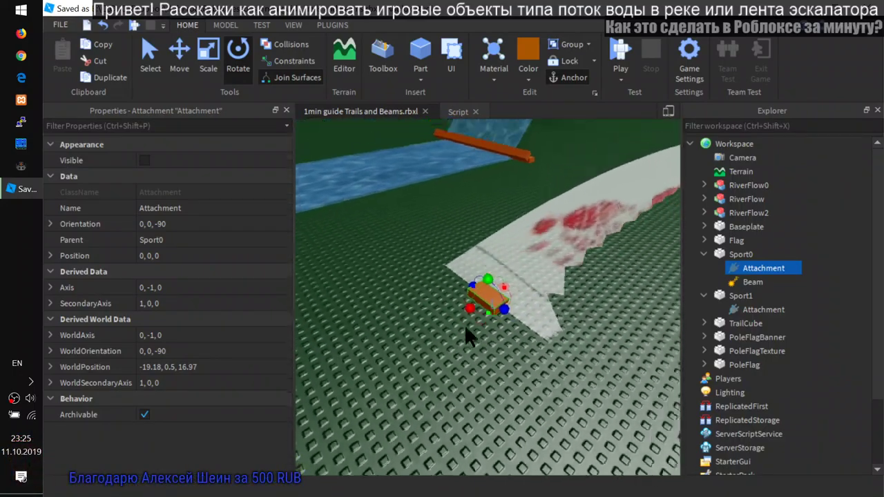
scroll(465, 324, "down", 1)
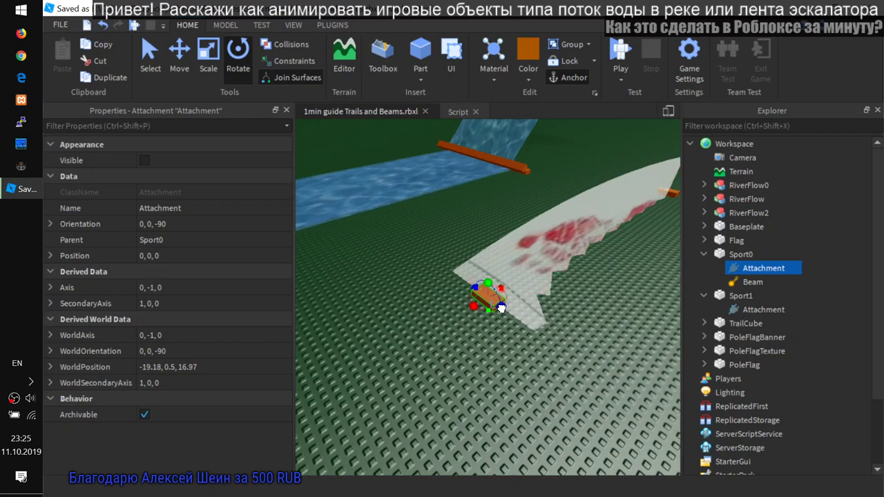
mouse_move(501, 308)
left_mouse_down()
mouse_move(477, 282)
mouse_move(504, 297)
left_mouse_up()
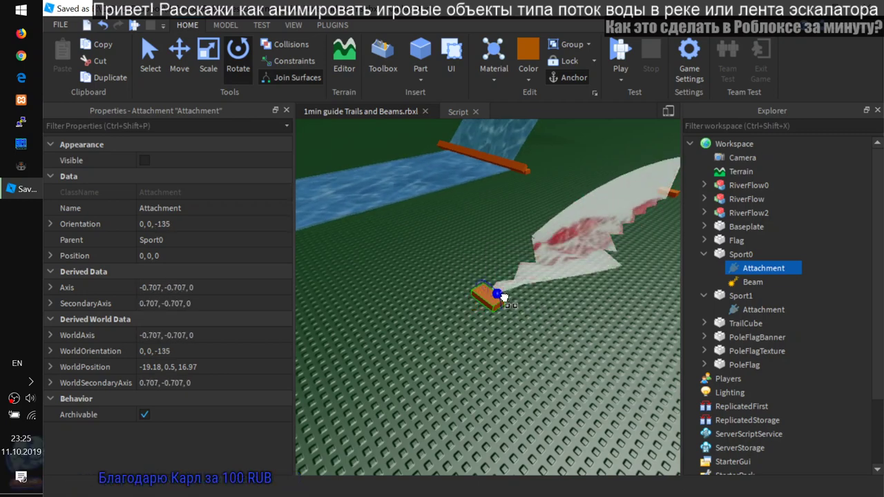
right_click_drag(515, 365, 515, 365)
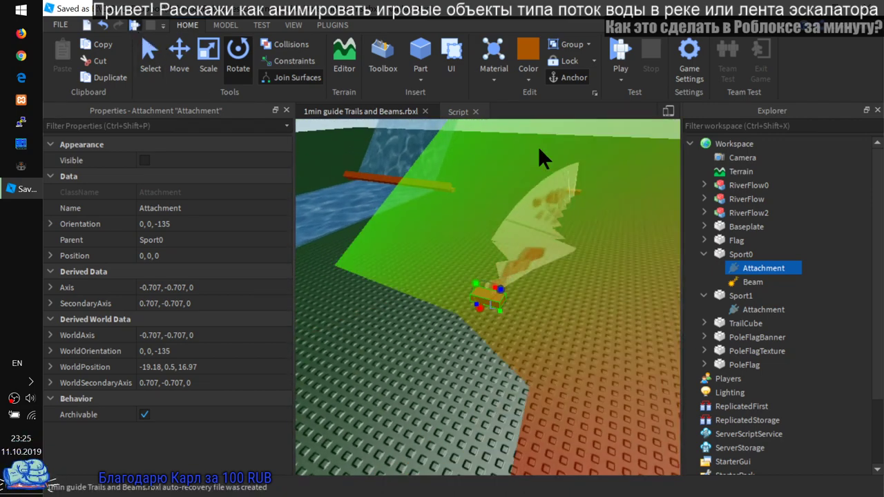
- Start a playtest and walk the character up to the footprint Beam between Sport0 and Sport1 to inspect its animation
key("F5")
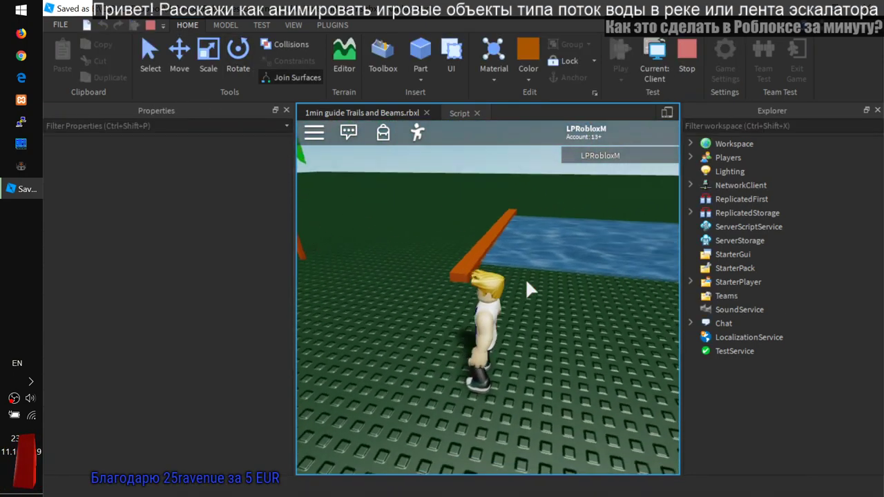
key("w")
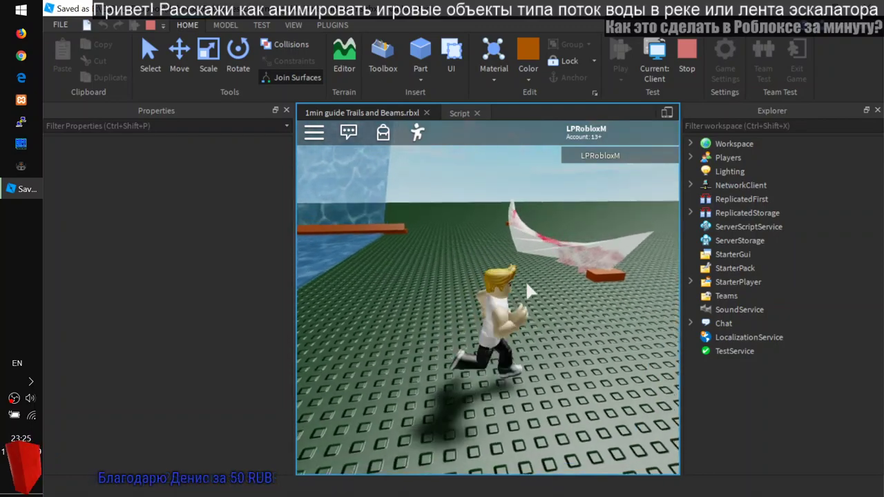
right_click_drag(607, 313, 592, 317)
key("d")
key("w")
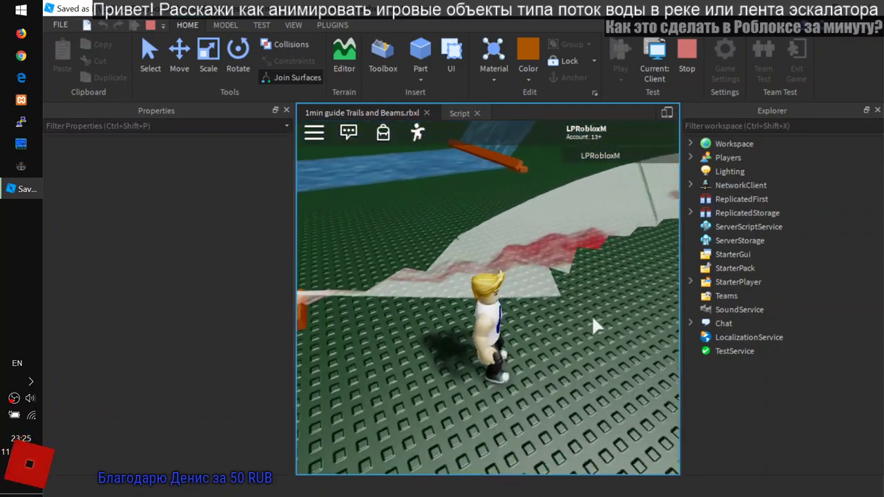
- Set the TextureSpeed of Sport0's Beam to 0.9 in the running playtest
left_click(690, 143)
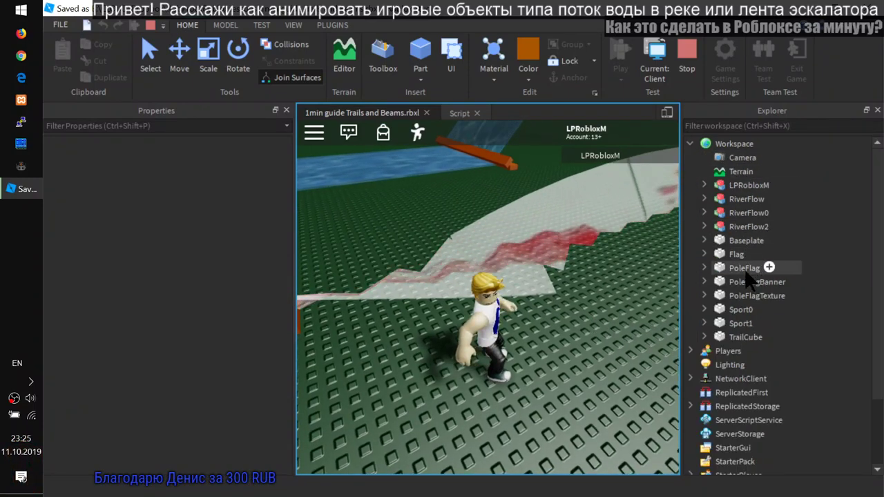
left_click(760, 309)
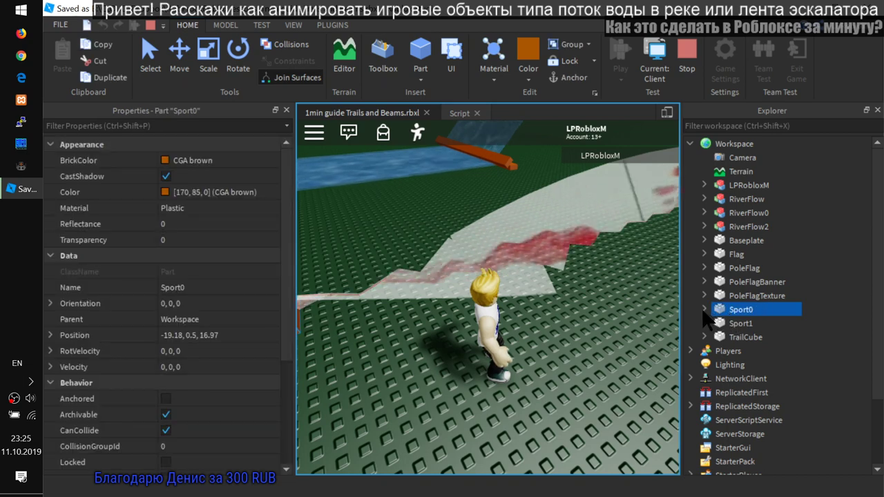
left_click(705, 310)
left_click(704, 309)
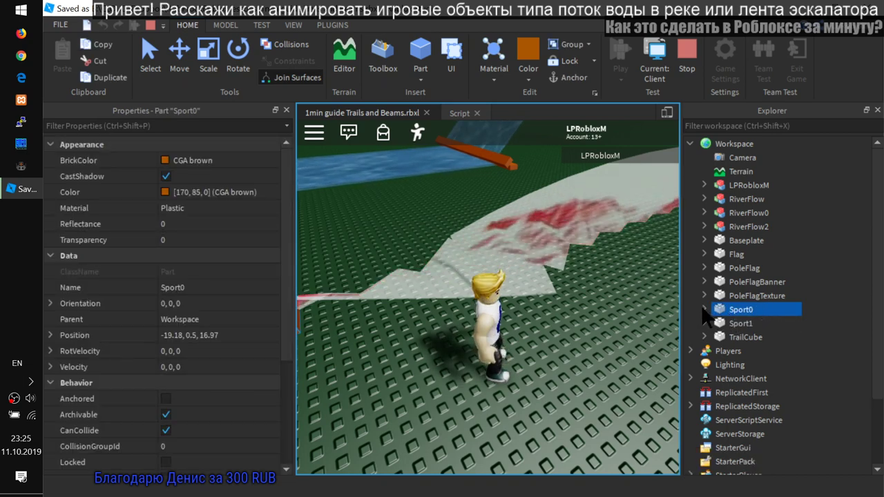
left_click(738, 328, "ctrl")
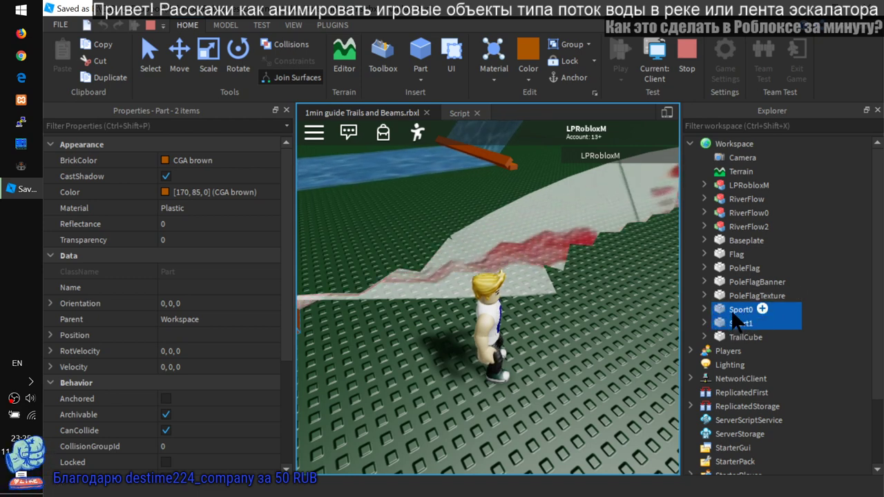
left_click(704, 310)
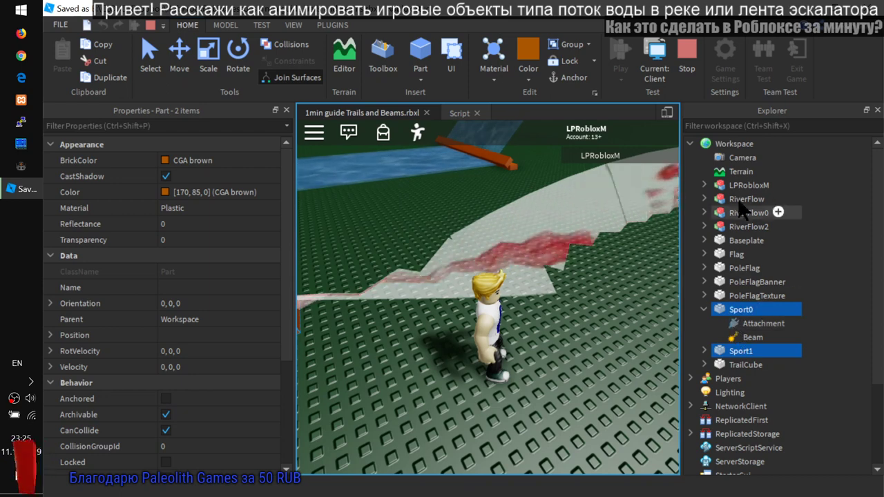
left_click(732, 337)
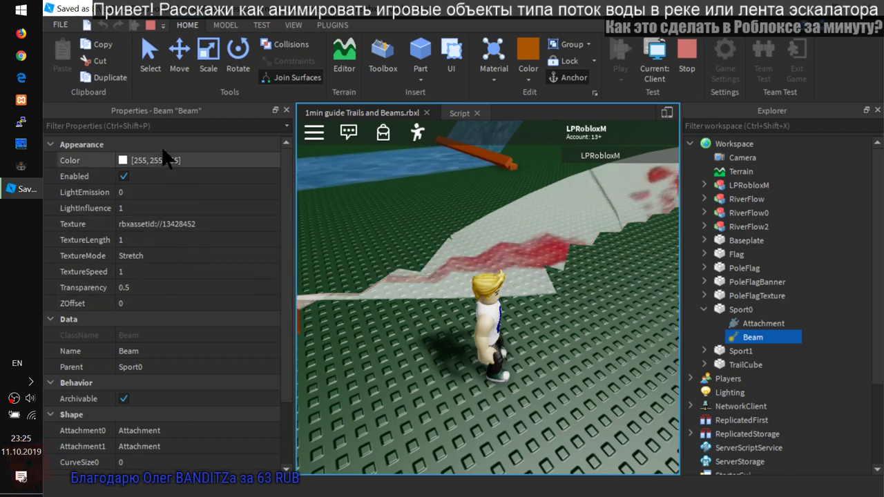
left_click(158, 270)
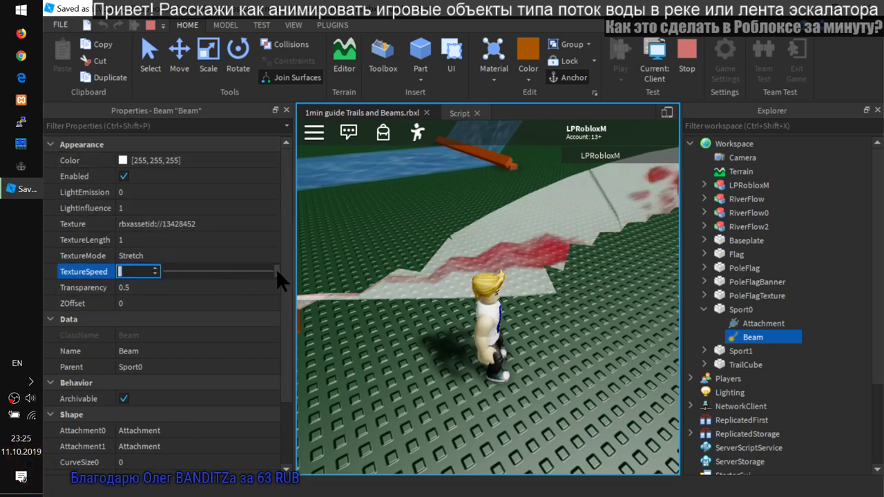
left_click_drag(273, 271, 303, 249)
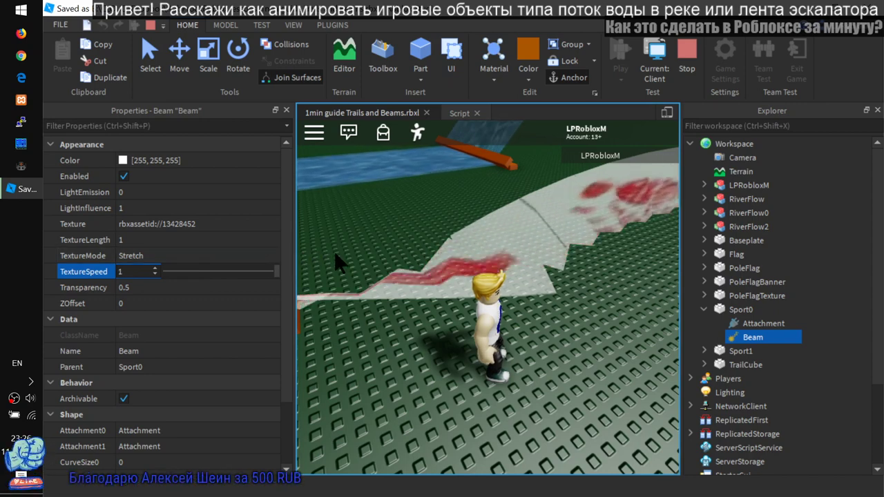
left_click(271, 268)
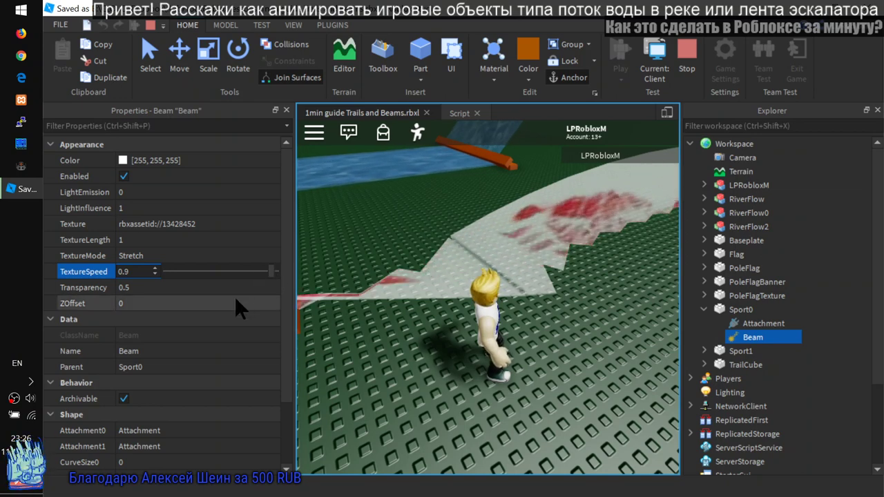
- Set the Segments of Sport0's Beam to 30
left_click(150, 240)
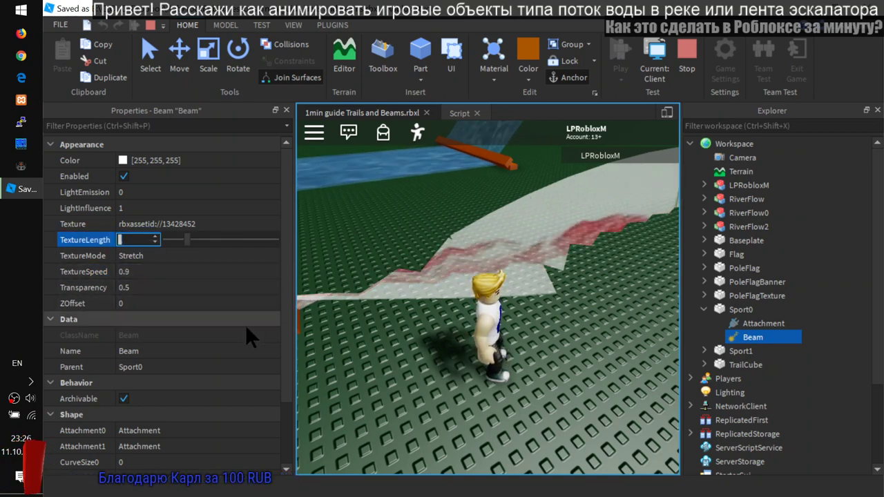
left_click_drag(288, 335, 289, 420)
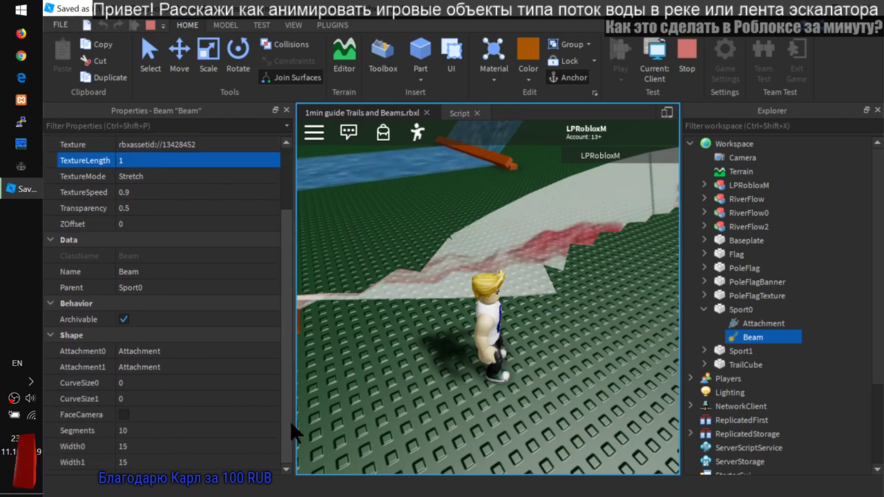
left_click(145, 430)
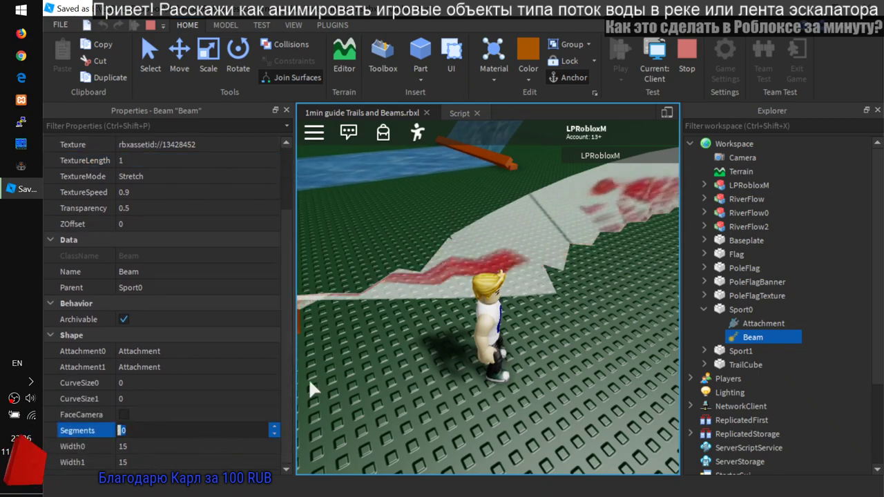
scroll(532, 276, "down", 3)
scroll(531, 278, "up", 1)
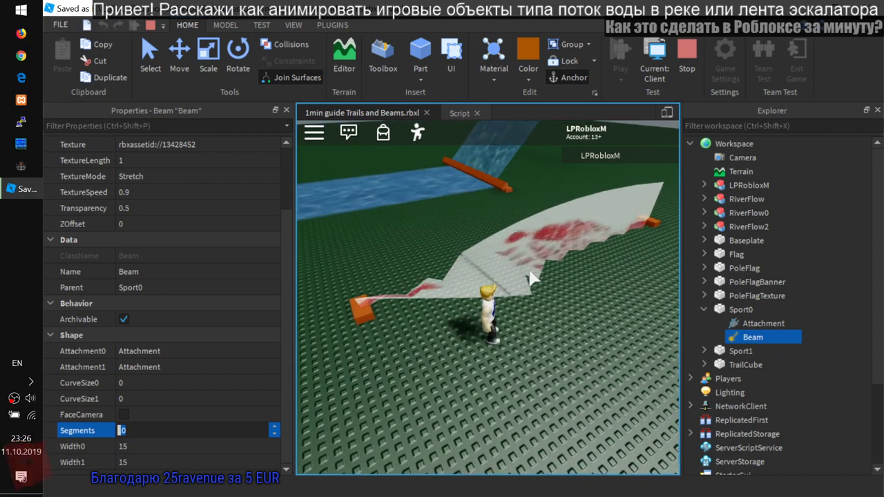
right_click_drag(530, 269, 530, 269)
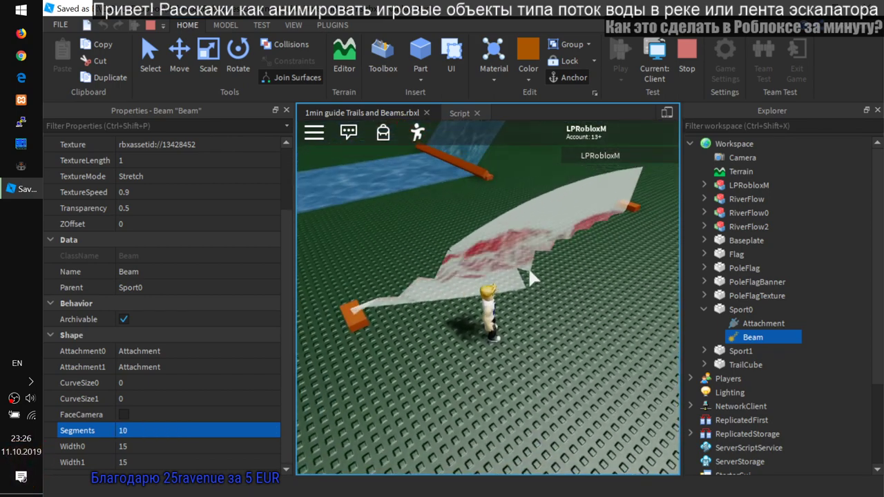
left_click(153, 432)
type("3")
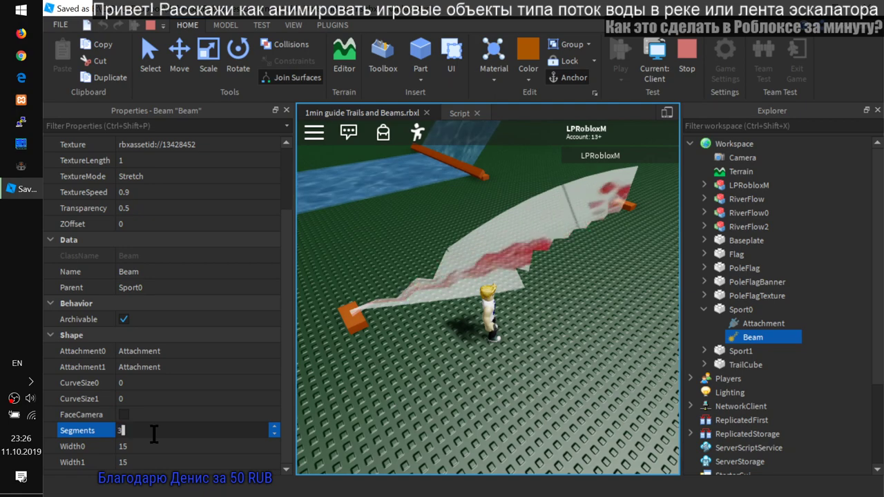
type("0")
key("Return")
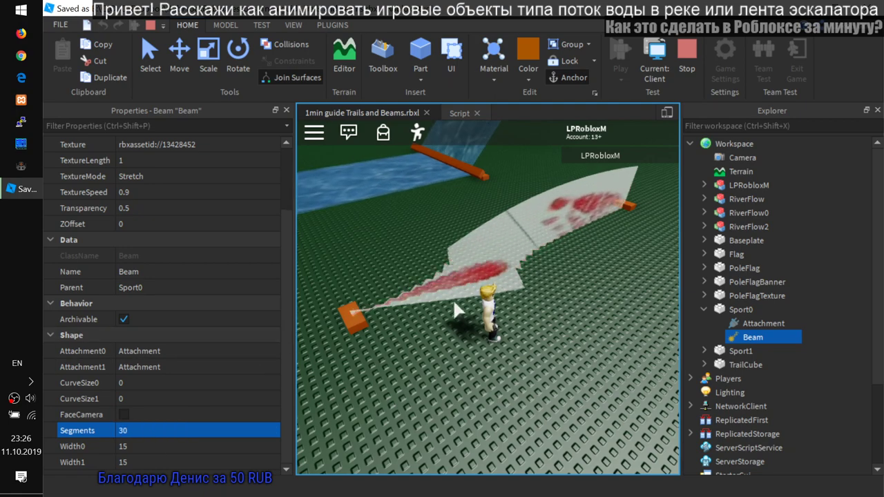
- Reduce the Segments of Sport0's Beam to 2 and inspect the coarser shape
right_click_drag(453, 302, 459, 311)
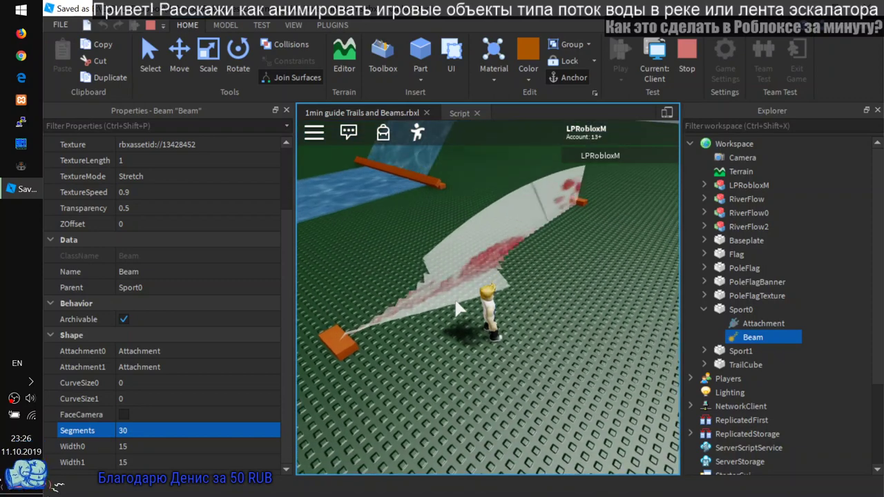
left_click(163, 425)
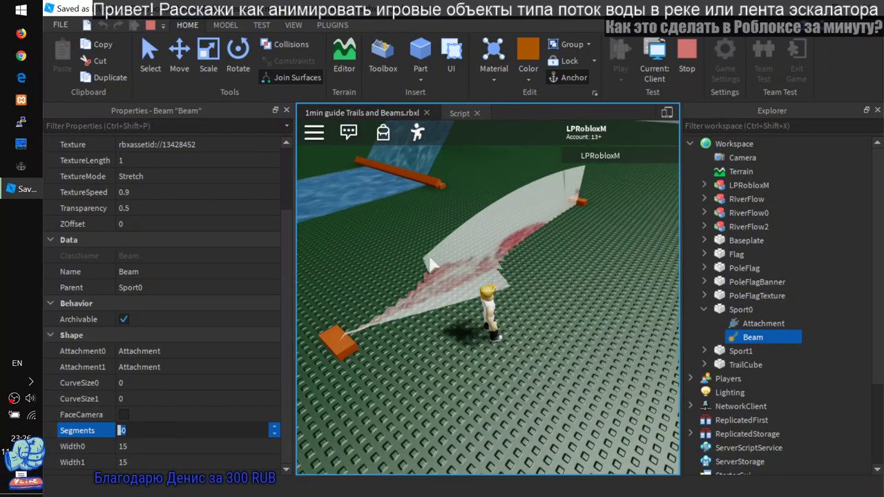
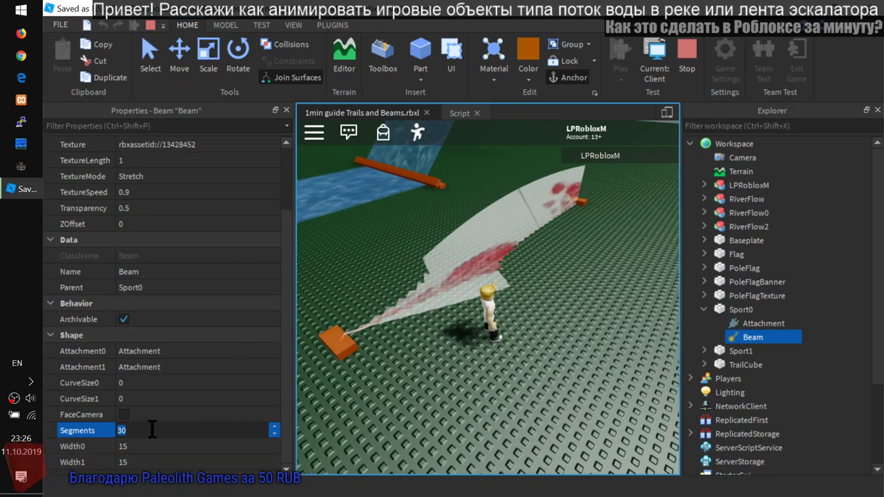
left_click_drag(150, 429, 95, 428)
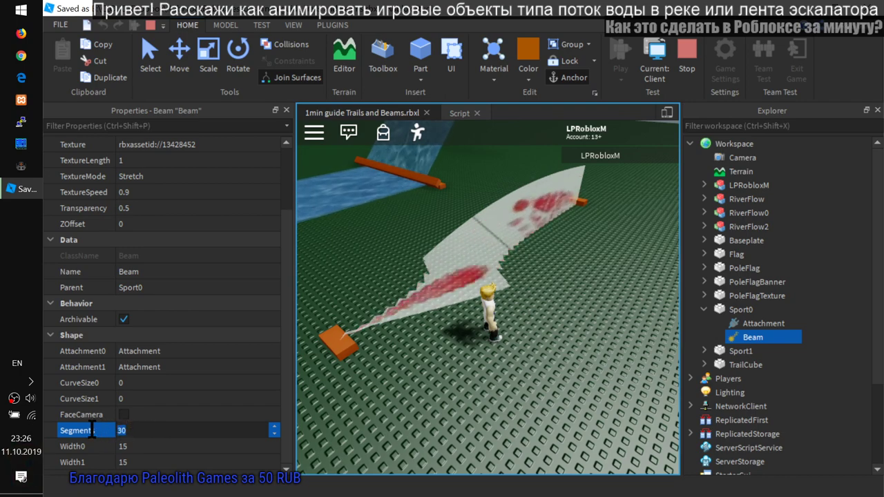
type("2")
key("Return")
right_click_drag(556, 408, 557, 412)
- Set the Segments of Sport0's Beam to 10 and stop the playtest
left_click(176, 423)
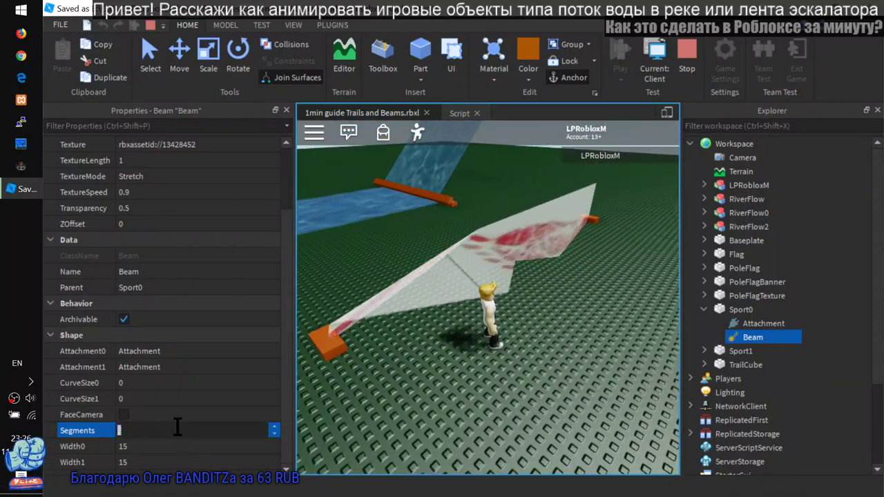
type("10")
key("Return")
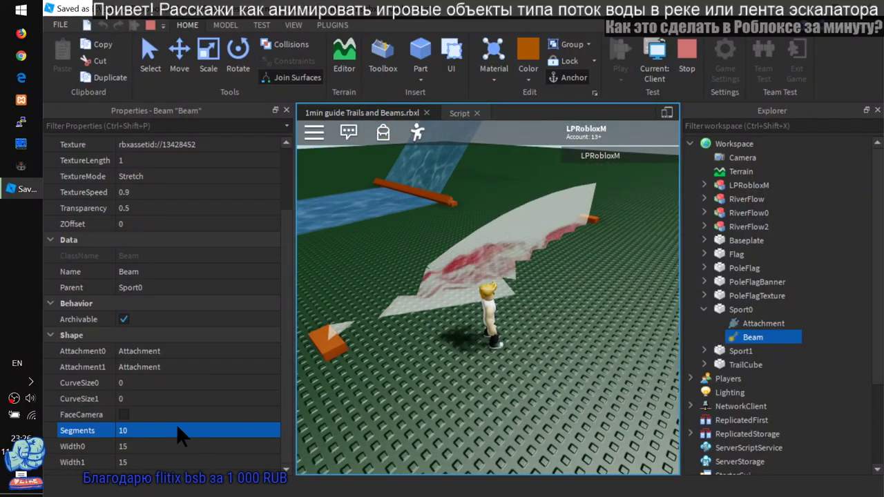
left_click(686, 67)
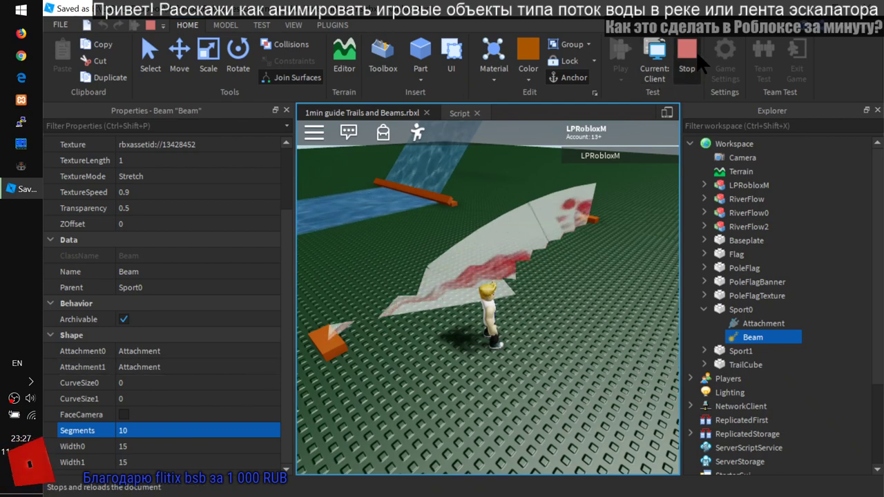
- Undo the last rotation of Sport0's Attachment
left_click(545, 284)
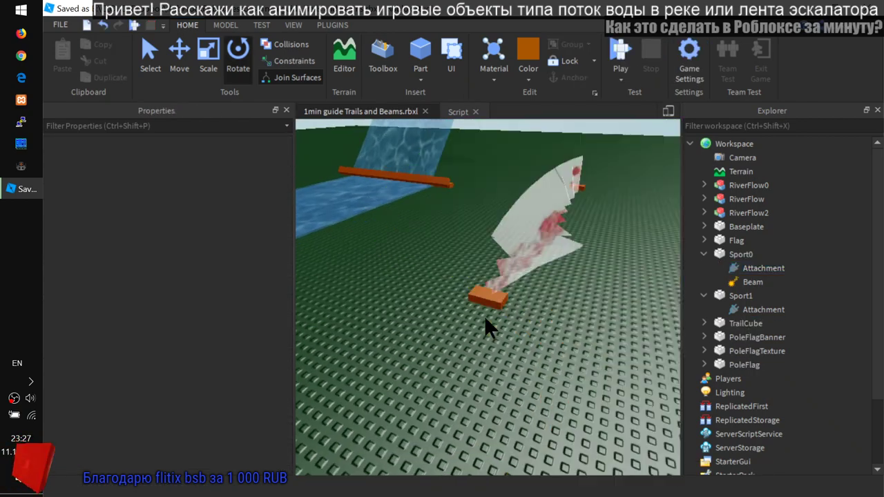
scroll(484, 316, "up", 2)
right_click_drag(552, 261, 637, 270)
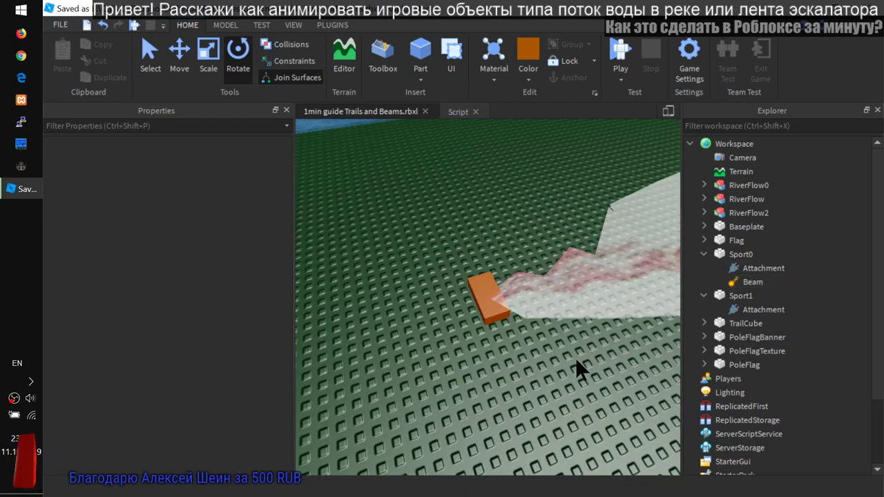
key("ctrl+z")
- Rotate Sport1's Attachment to orientation 0, 0, -90 and inspect the Beam lying between the two parts
right_click_drag(562, 364, 547, 373)
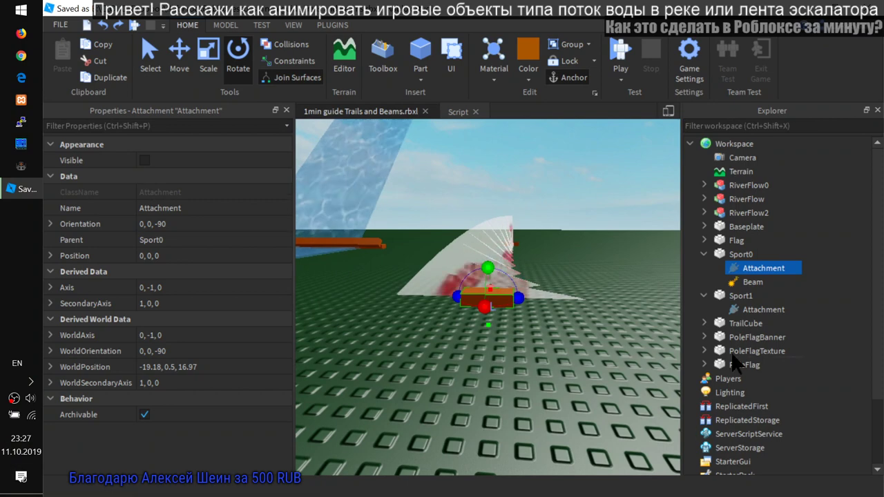
left_click(765, 309)
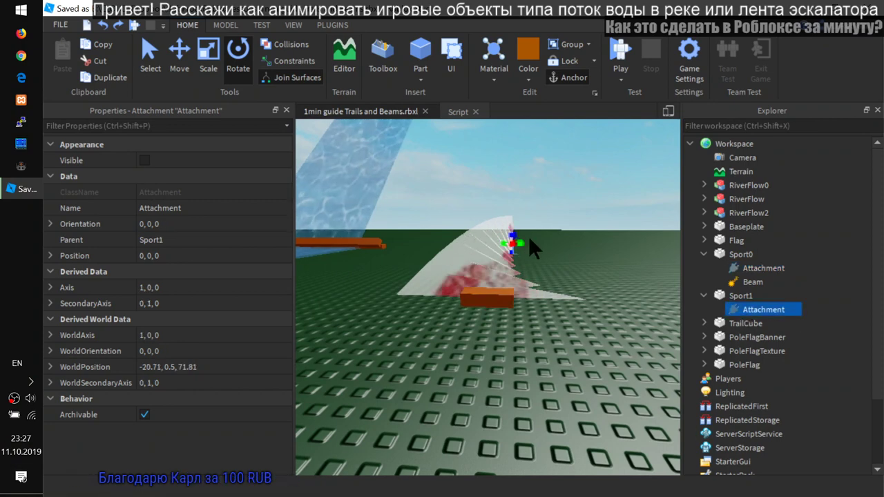
key("f")
left_click_drag(492, 274, 326, 301)
scroll(416, 339, "down", 2)
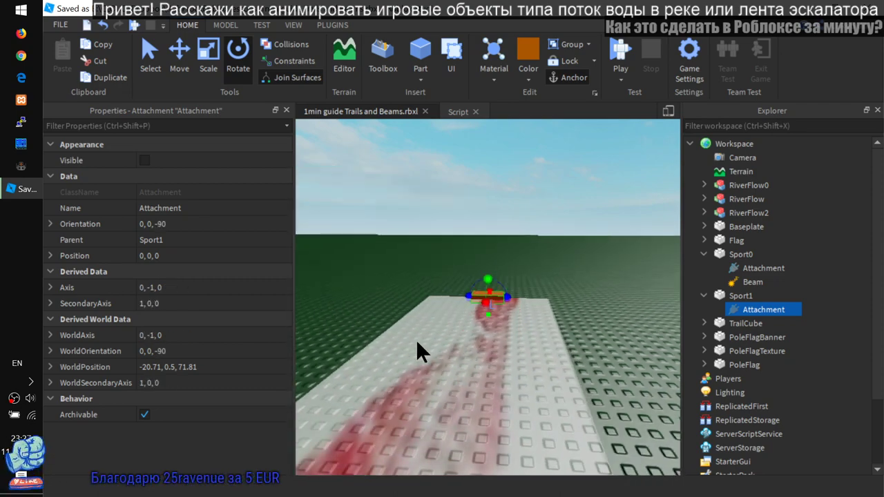
scroll(418, 341, "down", 4)
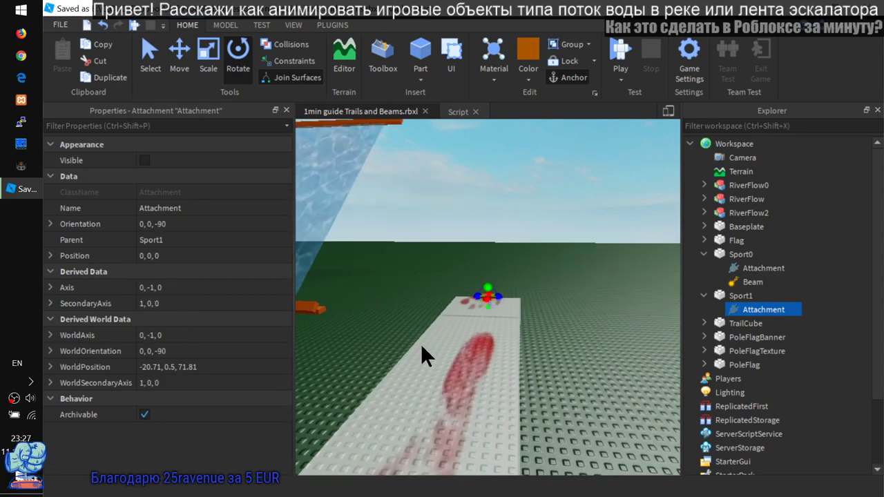
right_click_drag(471, 375, 440, 256)
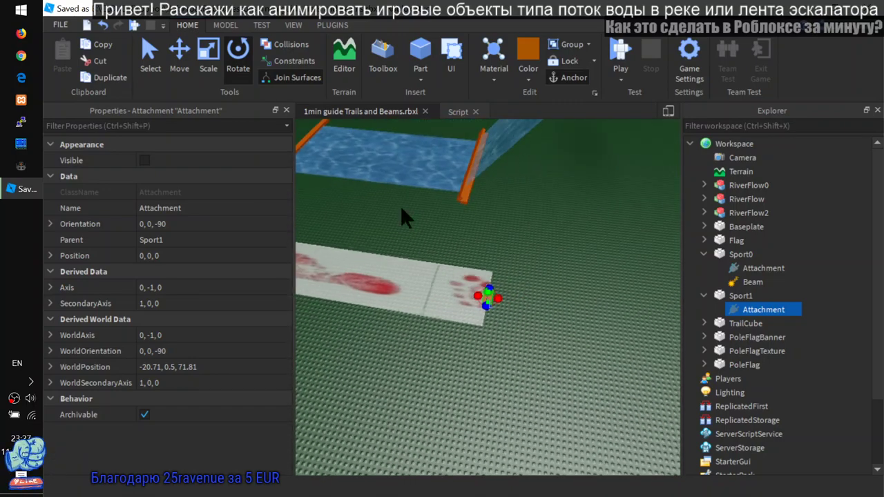
right_click_drag(405, 217, 440, 274)
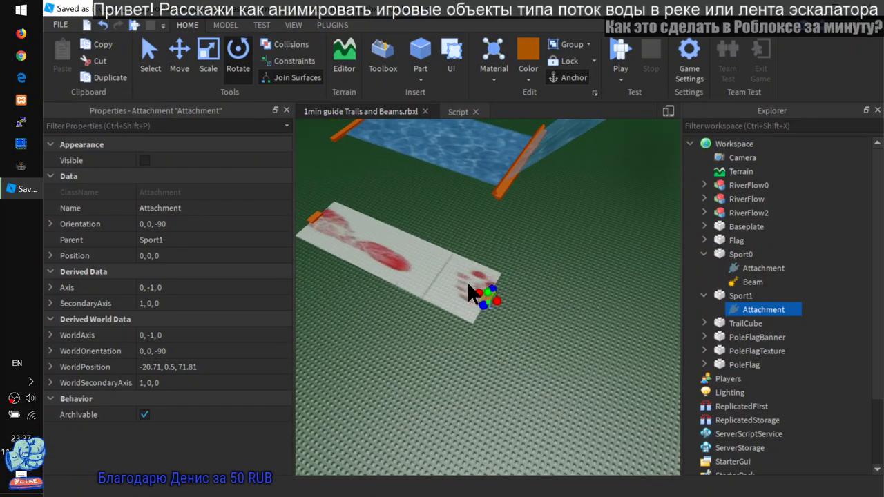
- Try out the LightEmission and LightInfluence of Sport0's Beam, leaving them at 0 and 1
mouse_move(744, 311)
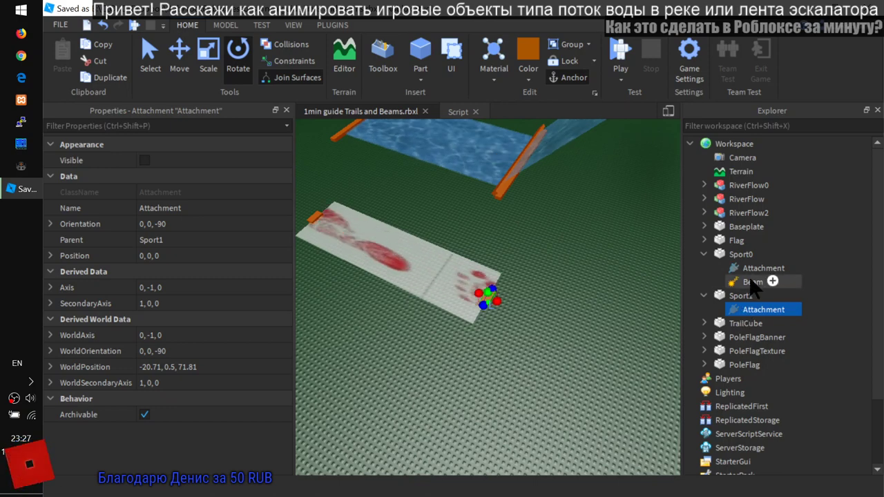
left_click(751, 282)
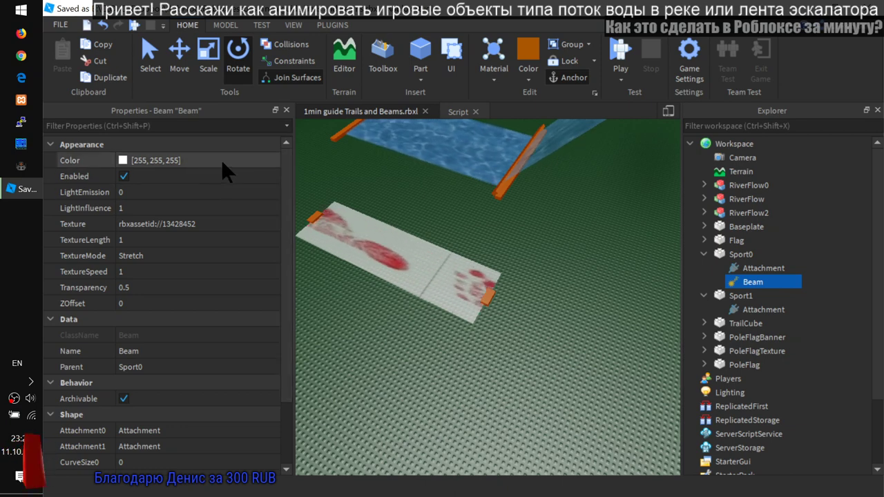
left_click(148, 192)
mouse_move(163, 190)
left_mouse_down()
mouse_move(288, 192)
mouse_move(148, 193)
mouse_move(236, 189)
mouse_move(315, 201)
mouse_move(150, 193)
left_mouse_up()
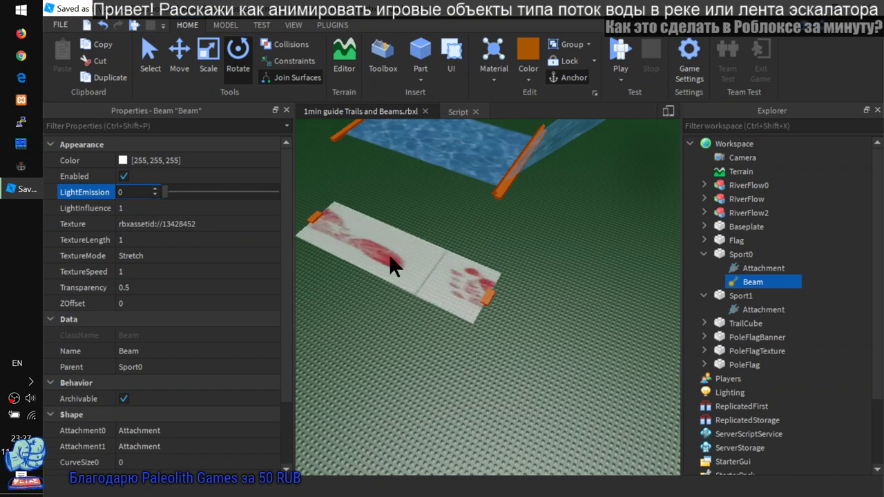
right_click_drag(395, 248, 400, 243)
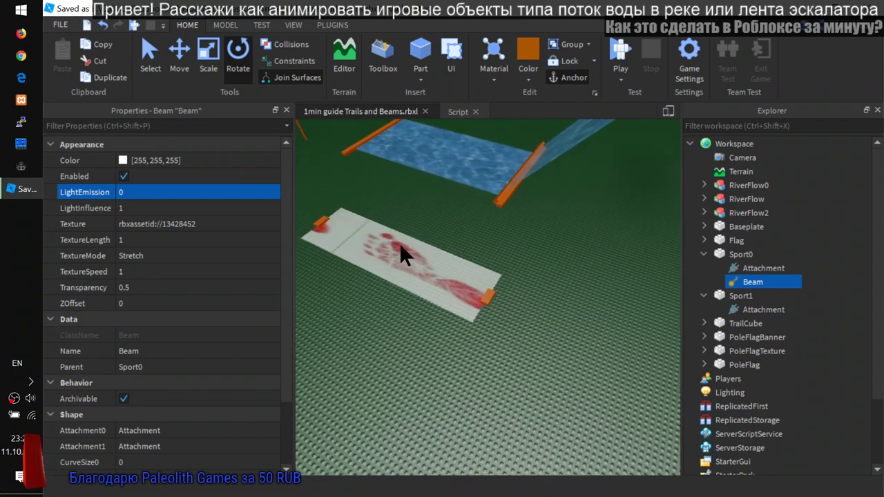
left_click(139, 208)
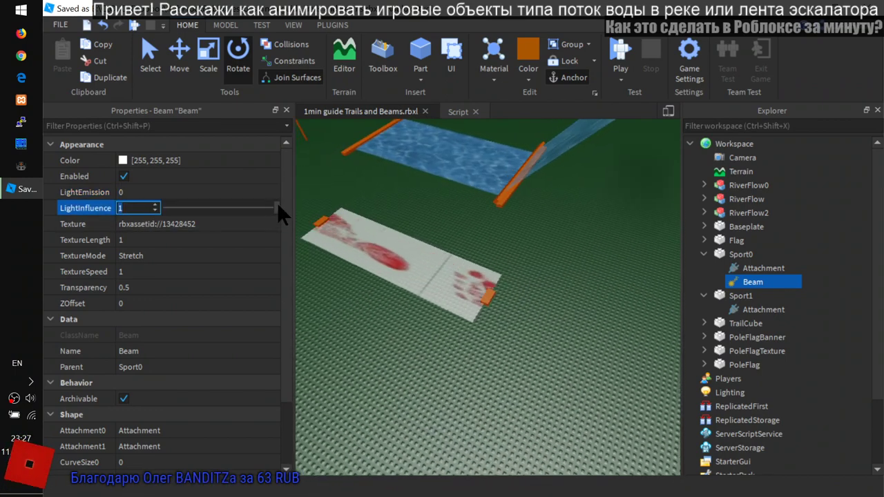
left_click_drag(277, 204, 351, 205)
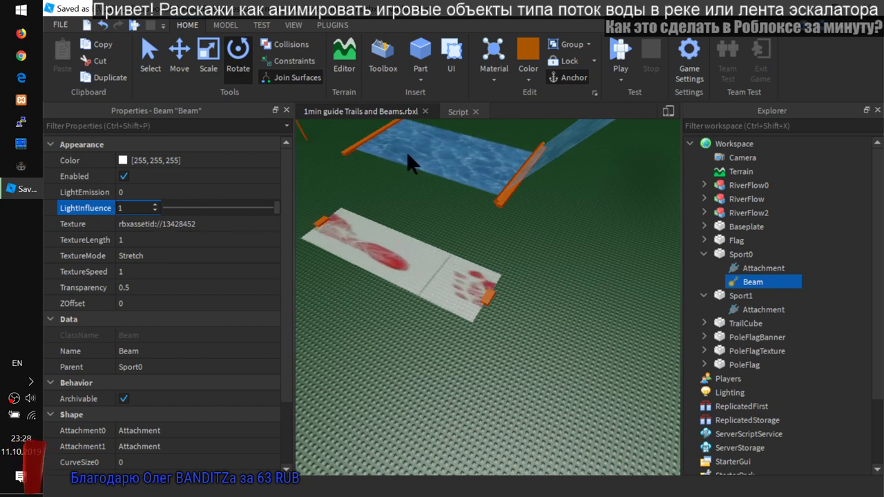
right_click_drag(482, 250, 482, 250)
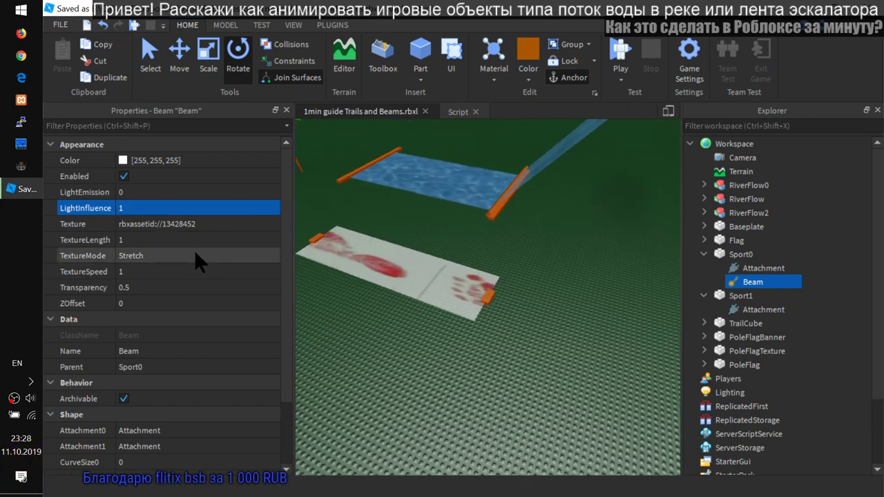
- Raise the TextureLength of Sport0's Beam to 2 and further to 5
left_click(149, 238)
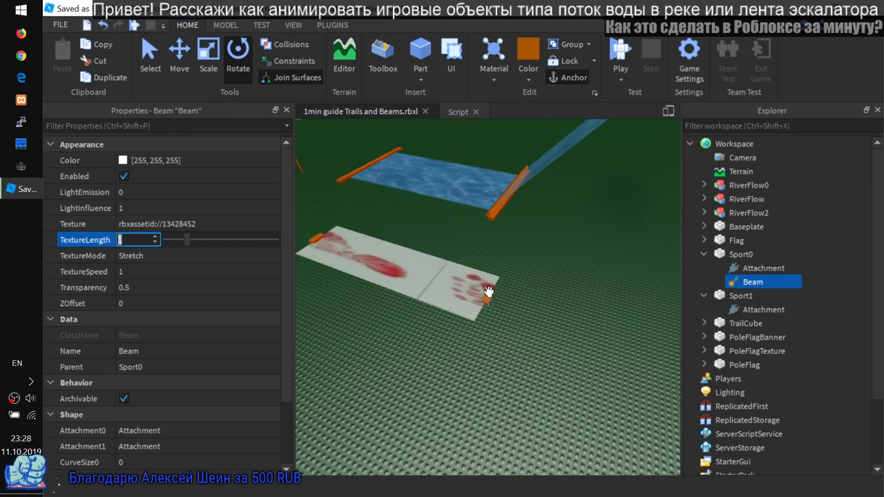
type("1")
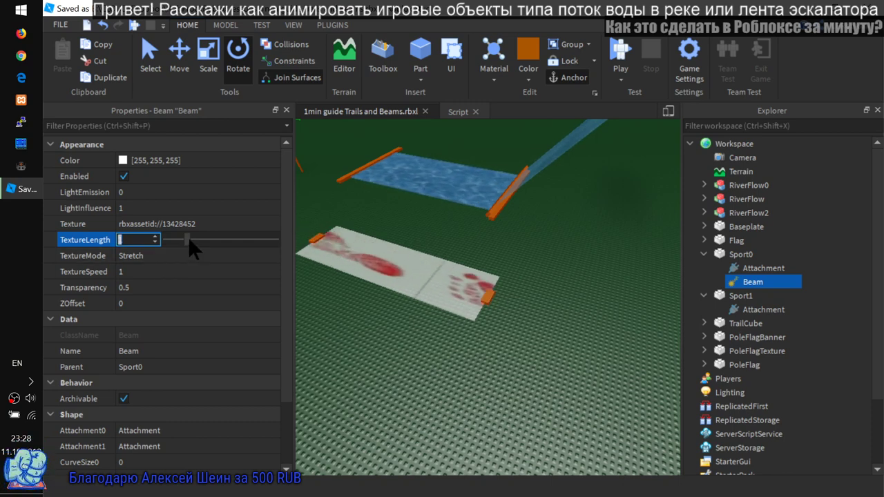
left_click_drag(187, 237, 209, 239)
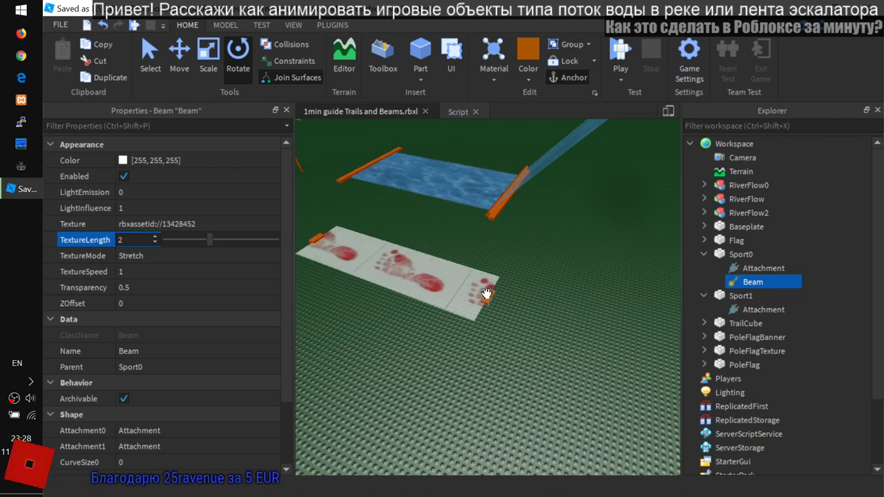
left_click_drag(209, 238, 306, 242)
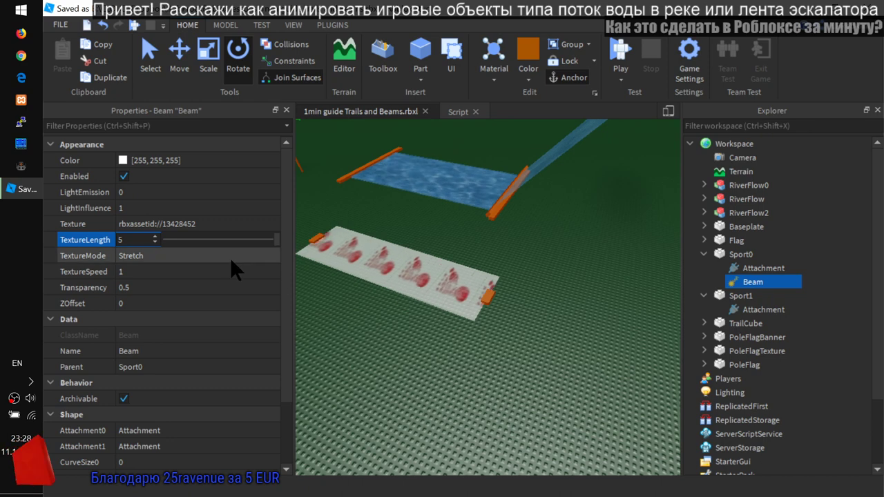
- Move Sport1 farther from Sport0 to about -23.19, 0.5, 110.56 and return to the Beam's TextureLength
left_click_drag(488, 298, 670, 365)
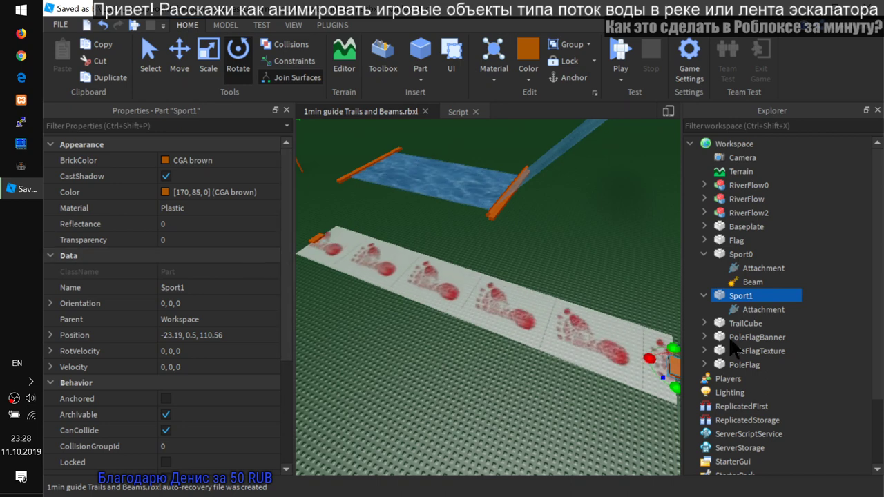
left_click(748, 282)
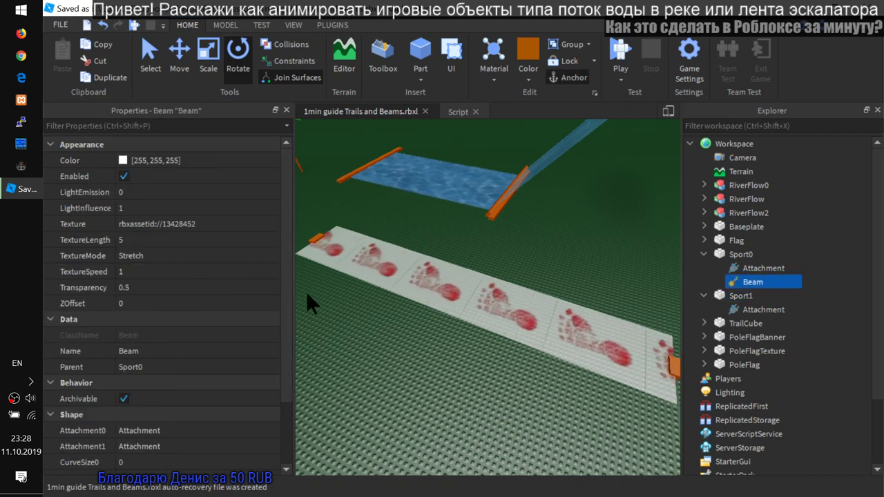
left_click(179, 240)
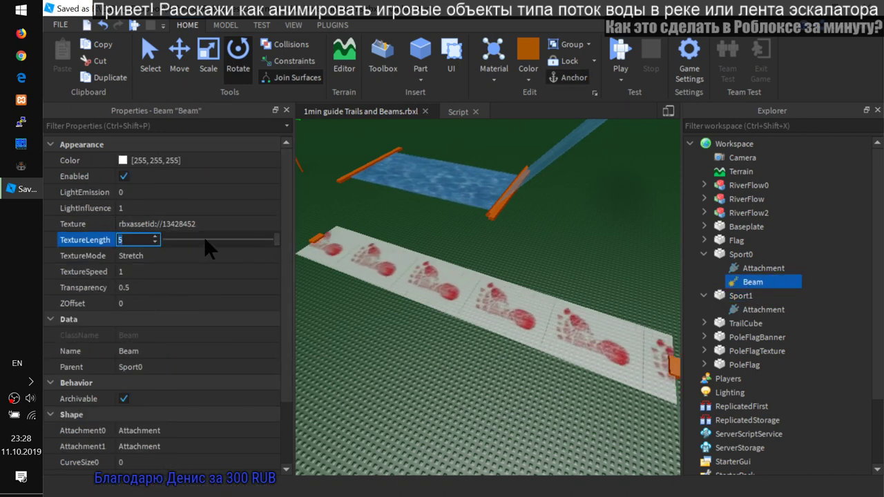
- Set the TextureMode of Sport0's Beam to Static and open the choice of modes again
left_click(131, 256)
left_click(146, 255)
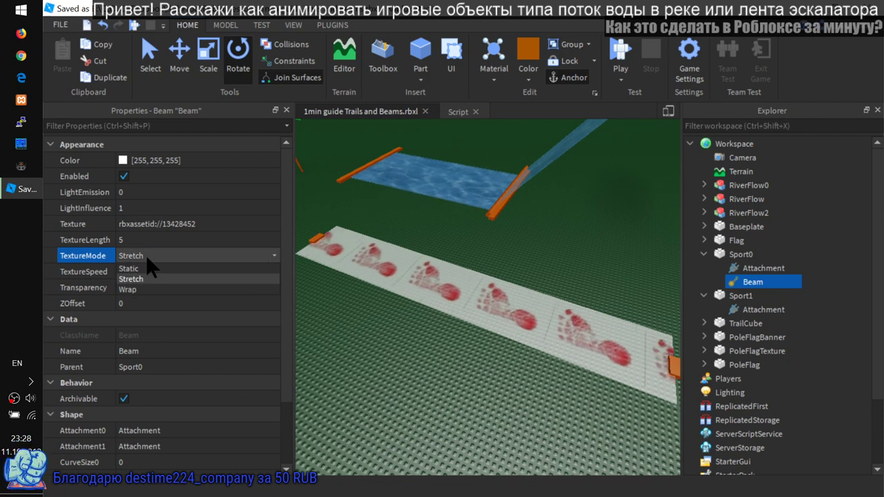
left_click(140, 262)
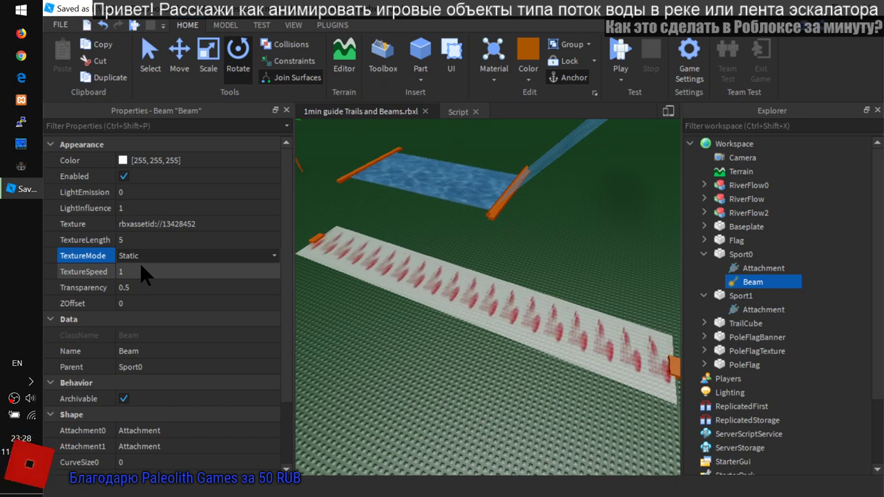
left_click(126, 257)
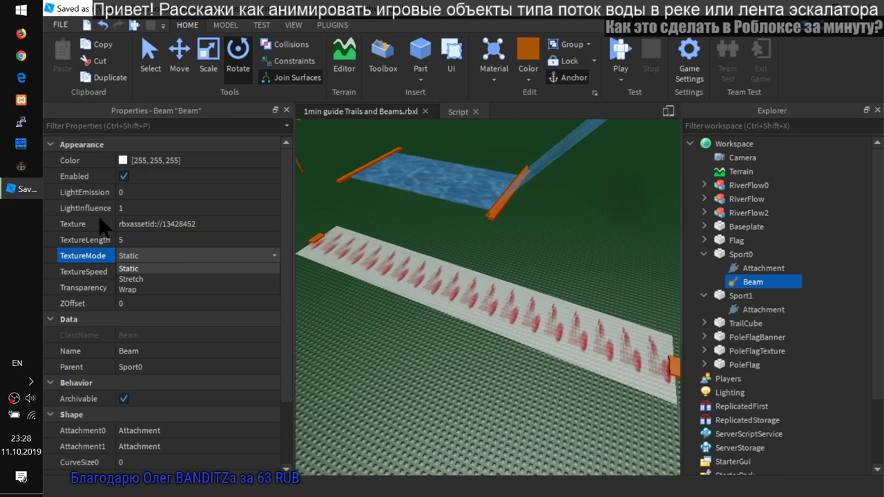
- Set the selected beam's TextureMode to Wrap
left_click(143, 268)
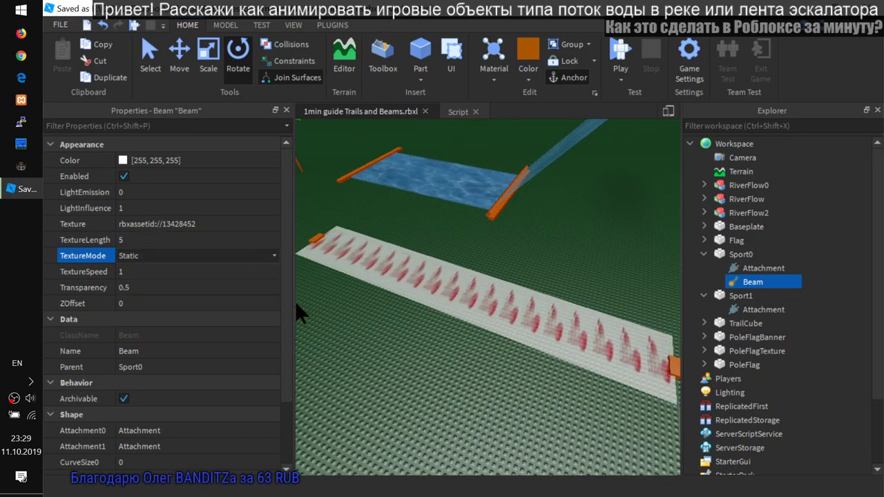
left_click_drag(284, 296, 281, 267)
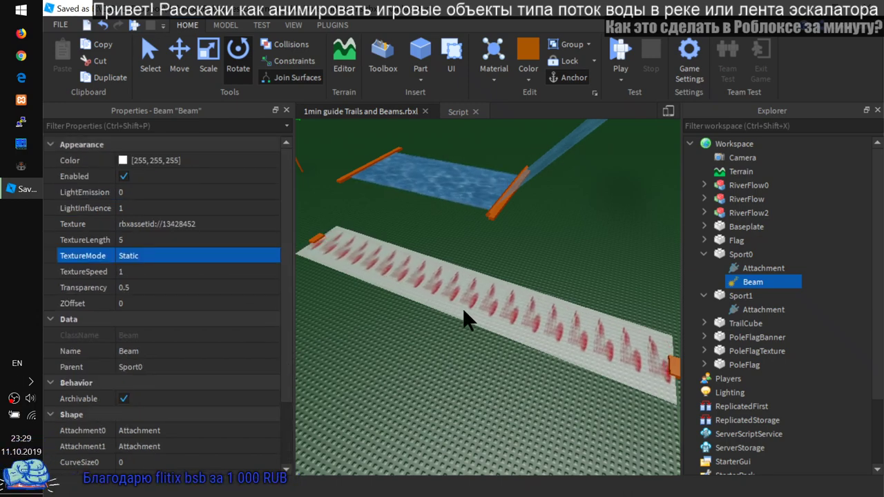
left_click(169, 255)
left_click(193, 253)
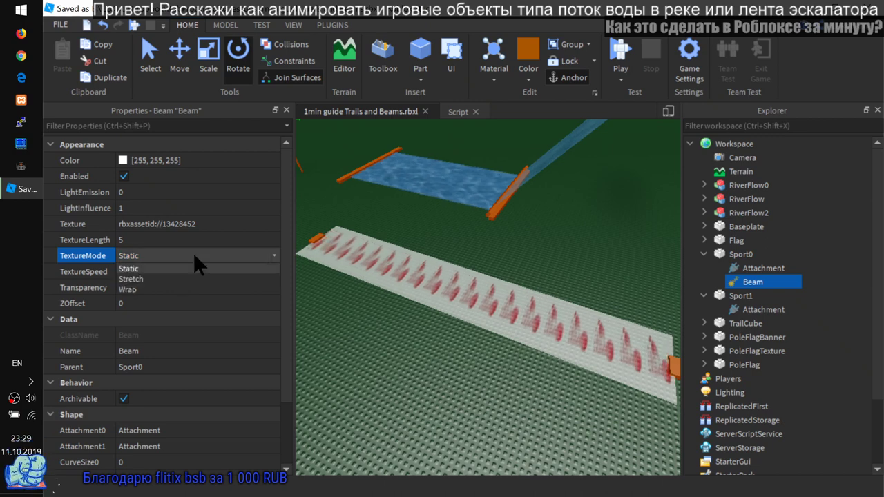
left_click(136, 287)
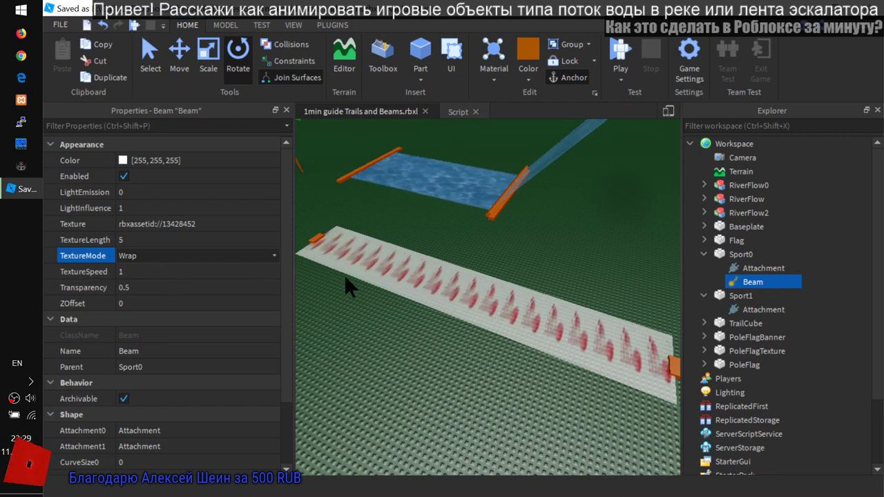
- Try a Width0 and Width1 of 150 on the beam, and undo both width changes
left_click_drag(283, 278, 280, 359)
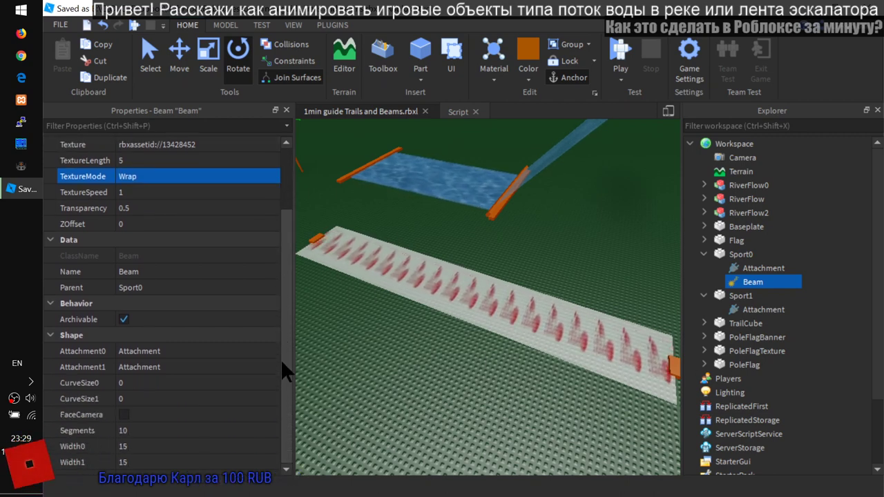
left_click(141, 446)
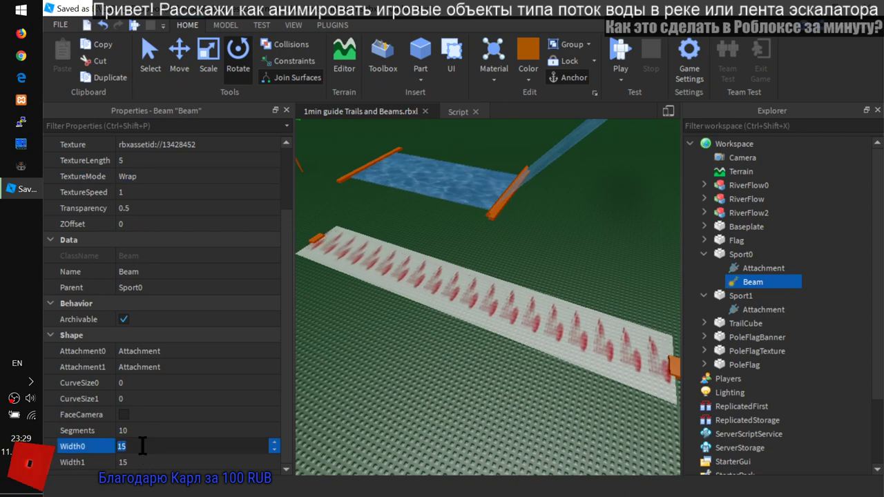
type("150")
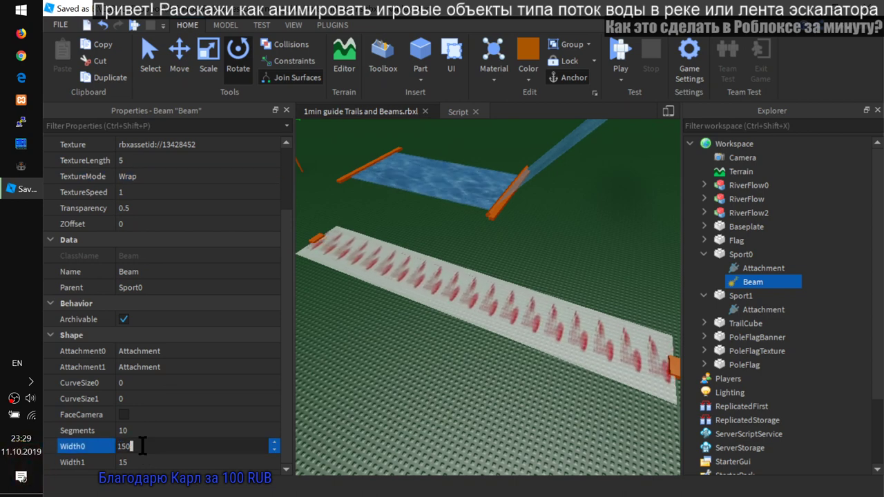
key("Return")
left_click(142, 462)
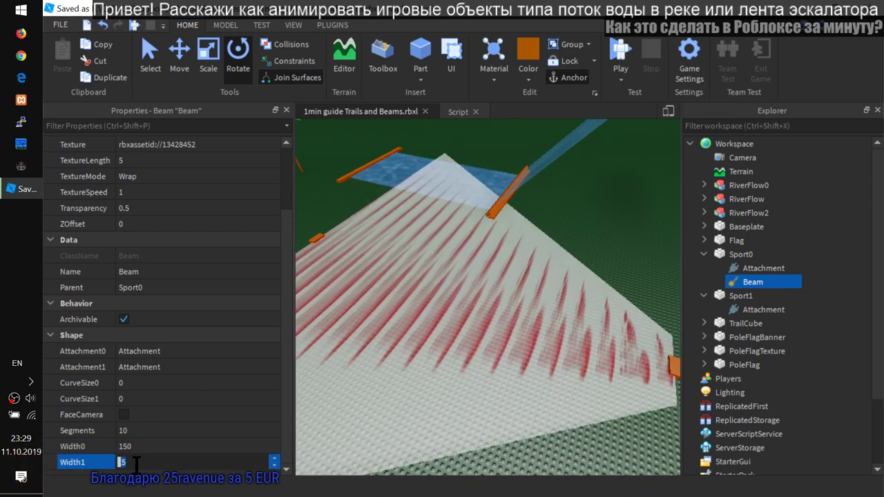
type("150")
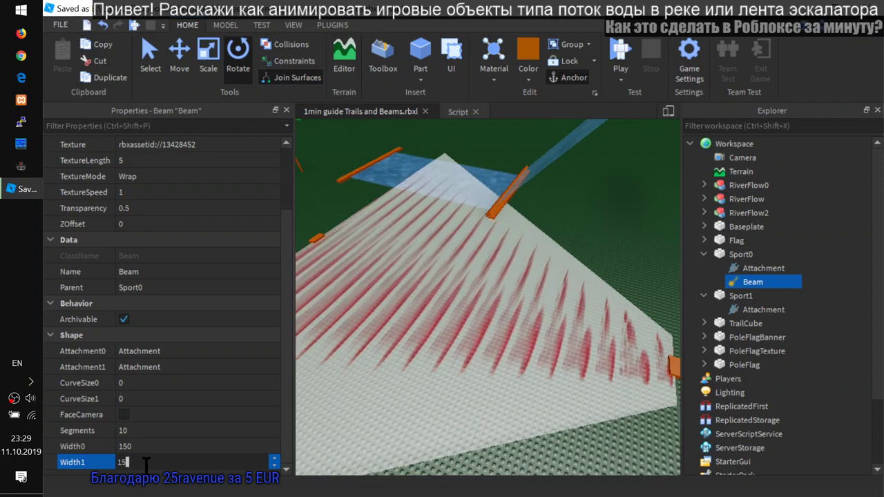
key("Return")
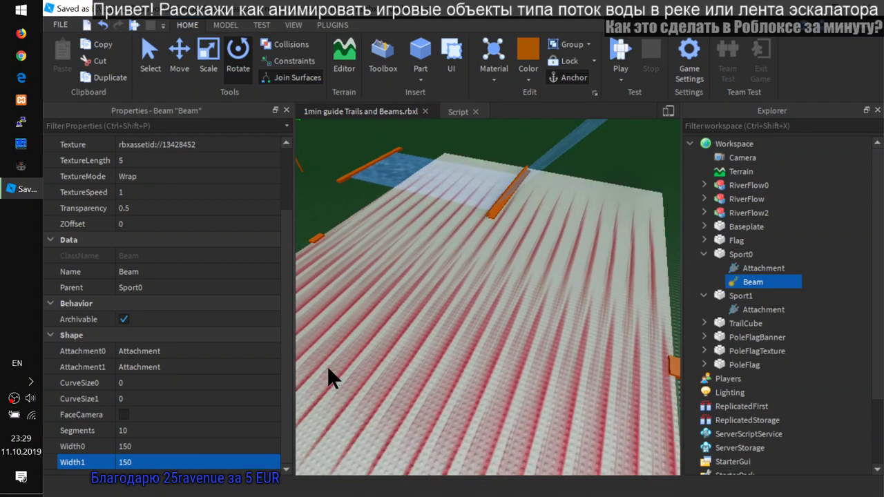
key("ctrl+z")
key("ctrl+z")
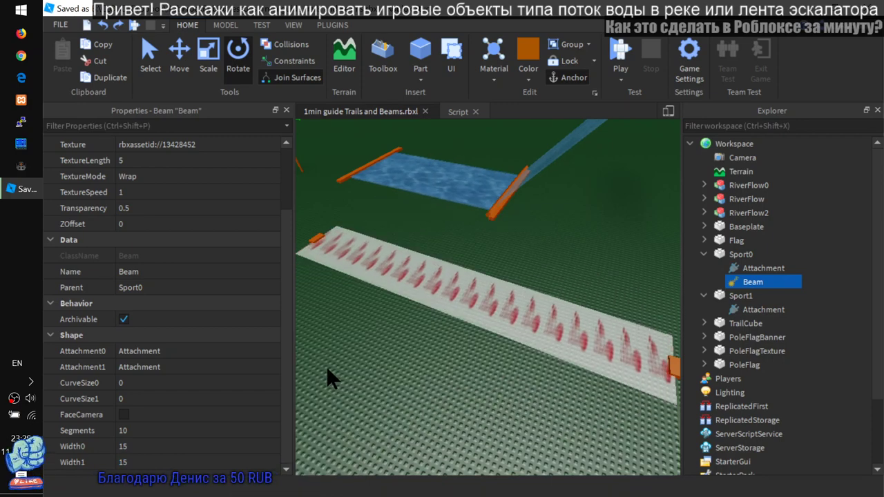
- Curve the beam by setting CurveSize0 to -8 and CurveSize1 to 8
scroll(375, 328, "down", 2)
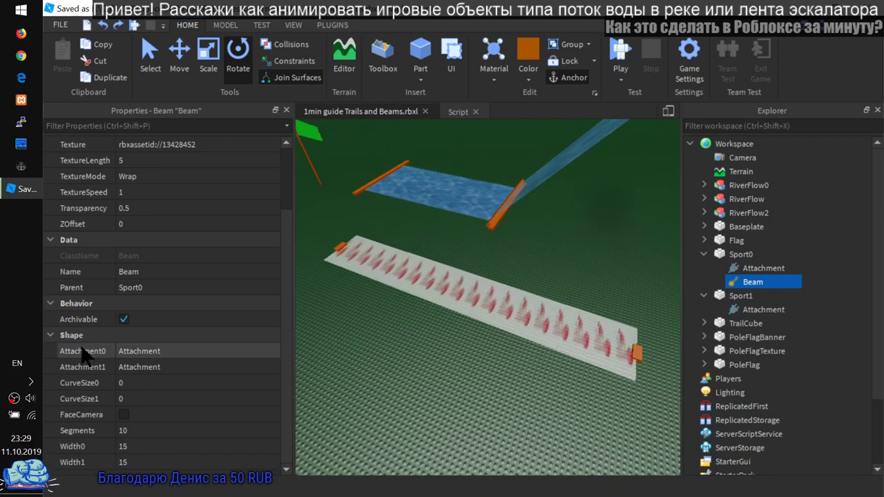
left_click(132, 385)
left_click_drag(218, 385, 175, 365)
left_click(128, 399)
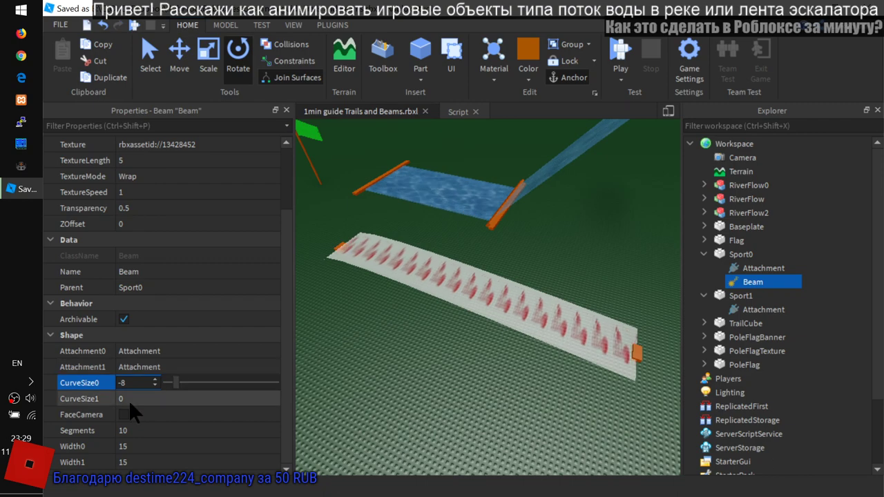
left_click_drag(221, 396, 264, 405)
- Examine the curved beam's arc and both of its end parts from several angles
right_click_drag(433, 390, 432, 394)
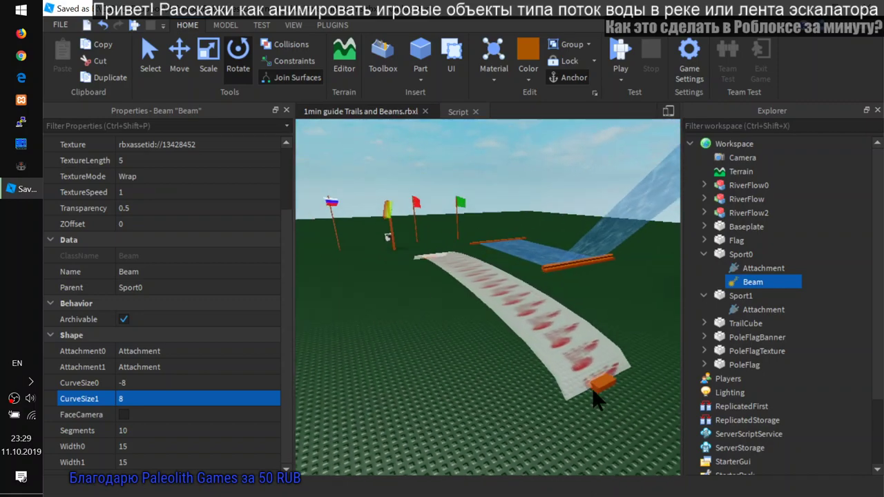
right_click_drag(461, 364, 463, 365)
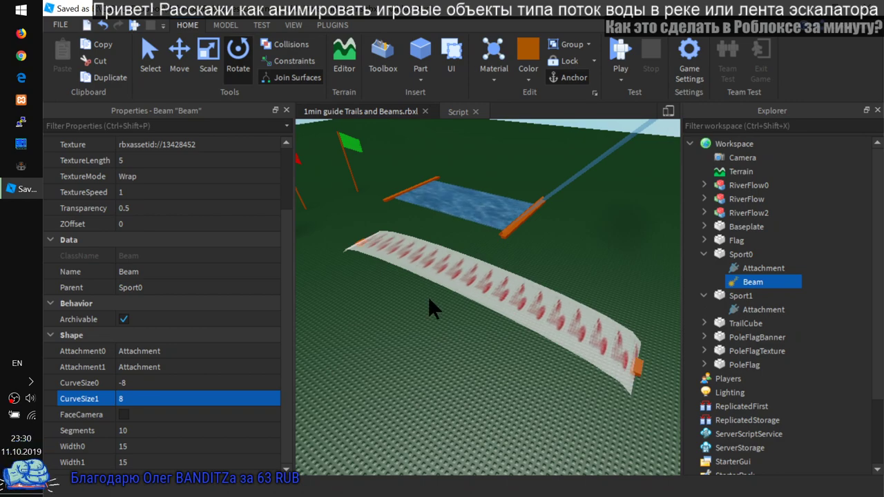
right_click_drag(480, 388, 480, 389)
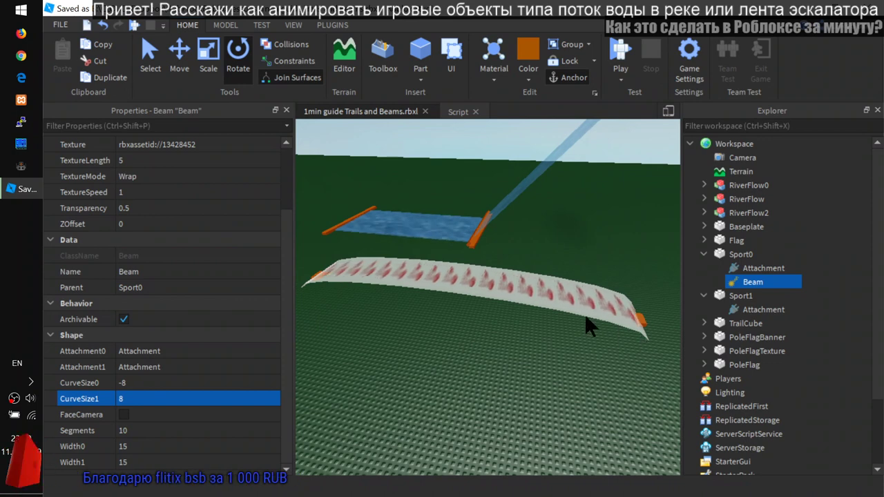
right_click_drag(388, 350, 387, 351)
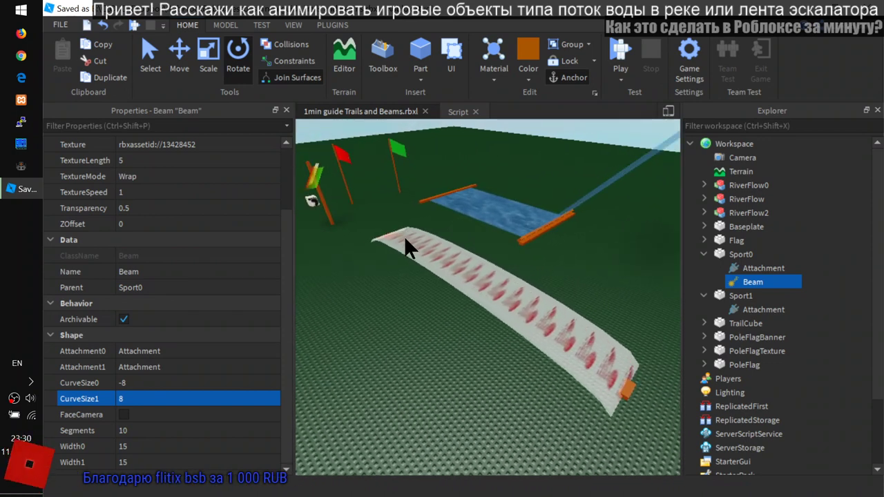
right_click_drag(363, 259, 374, 283)
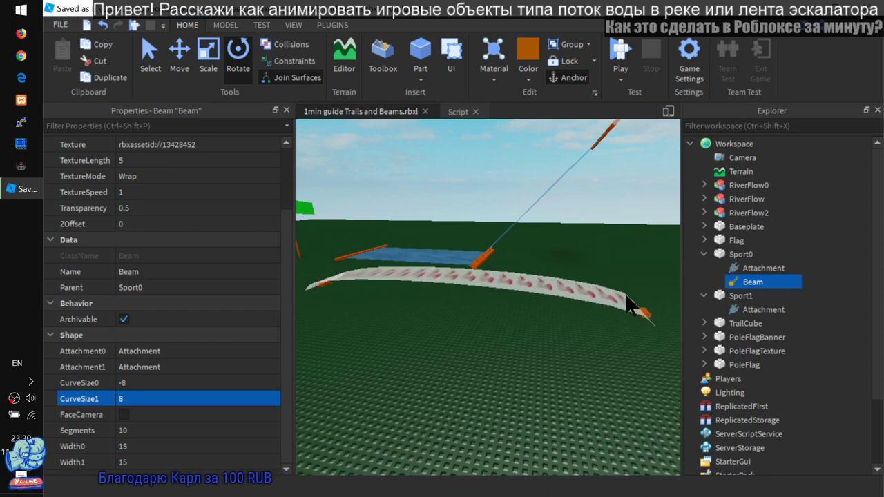
right_click_drag(591, 356, 591, 355)
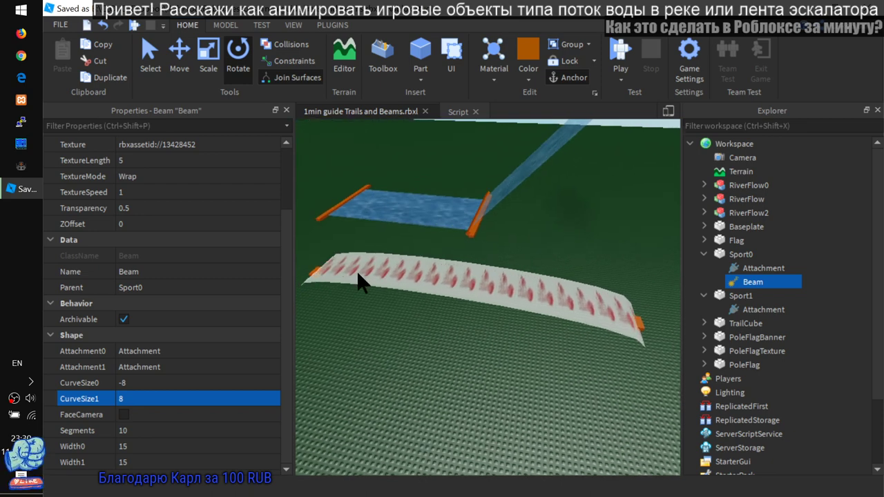
right_click_drag(388, 398, 388, 398)
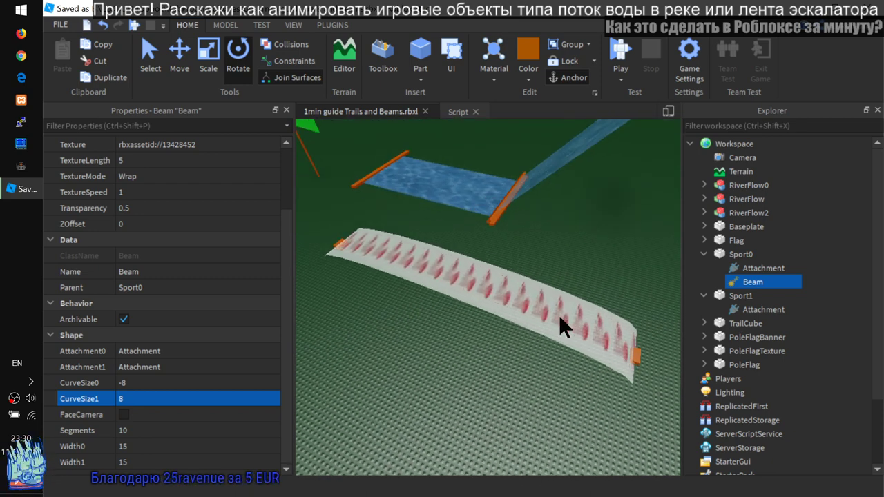
right_click_drag(512, 366, 511, 366)
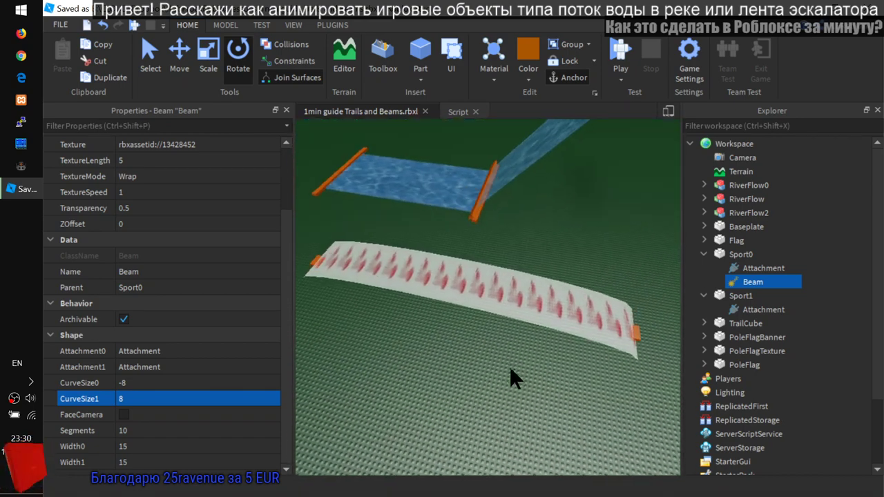
- Group the Sport0 and Sport1 parts into one model
left_click(704, 254)
left_click(704, 268)
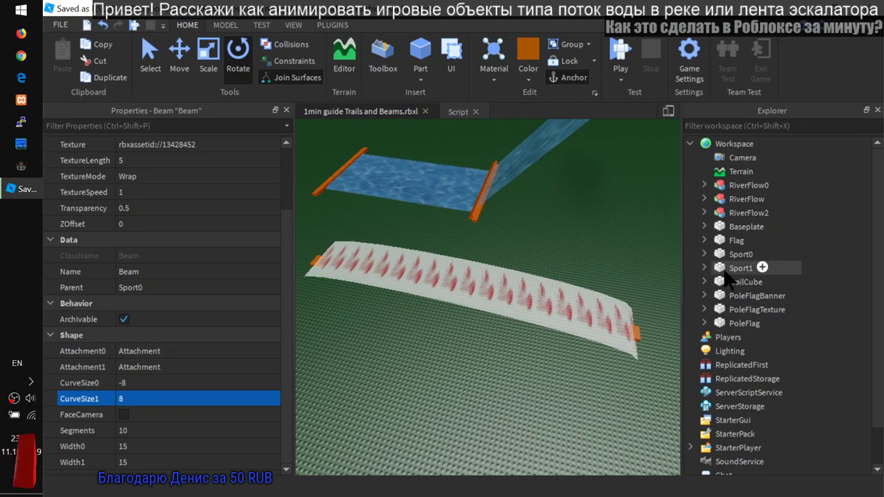
left_click(741, 256)
left_click(739, 269, "ctrl")
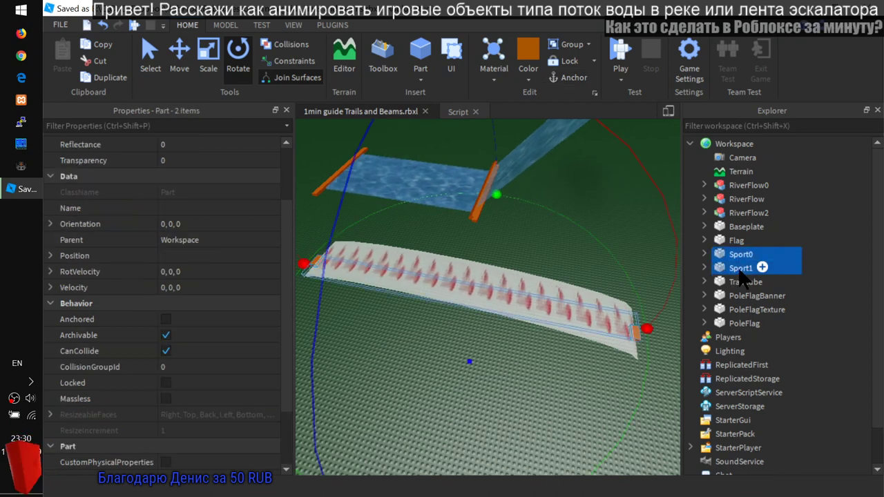
right_click(740, 276)
left_click(765, 109)
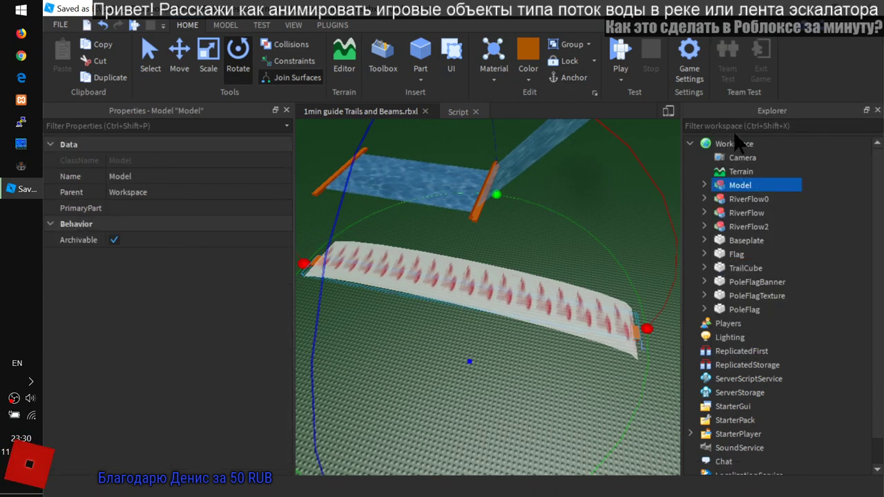
- Rename the new model containing the two sport parts as Sport1
right_click(733, 182)
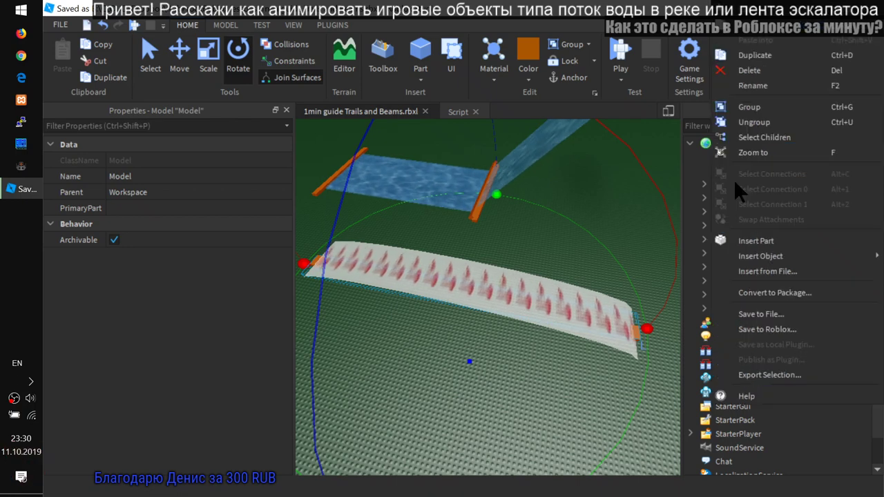
left_click(725, 85)
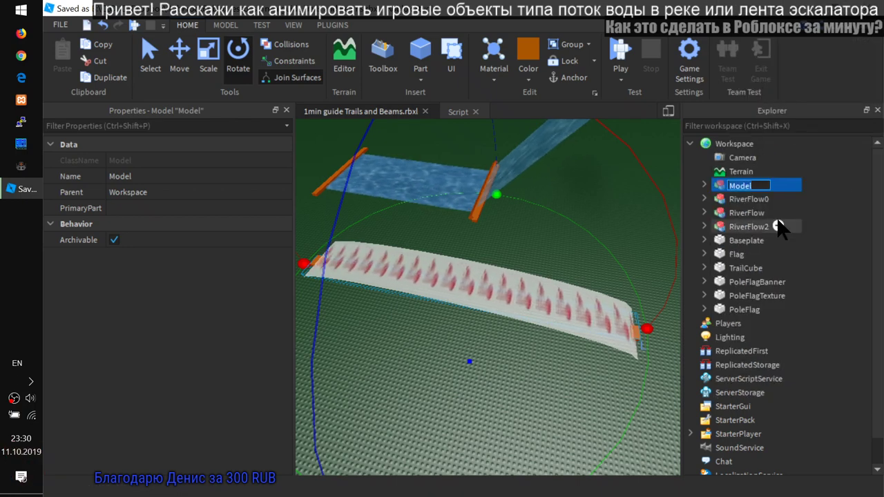
type("Sport1")
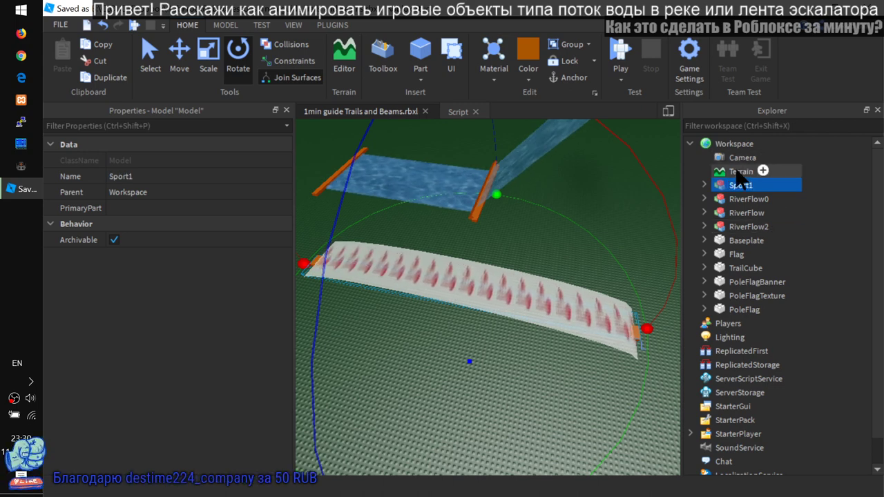
- Duplicate the Sport1 model and rename the copy as Sport2
left_click_drag(748, 199, 747, 242)
right_click(747, 242)
left_click(758, 87)
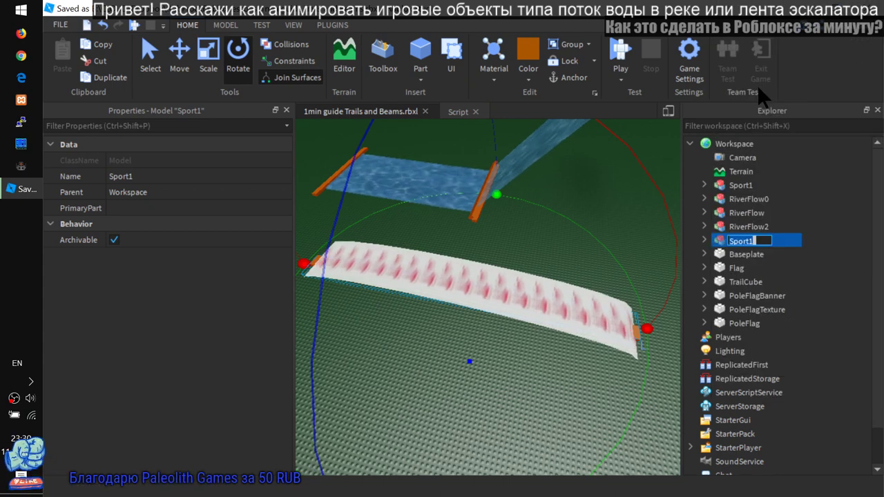
type("2")
key("Return")
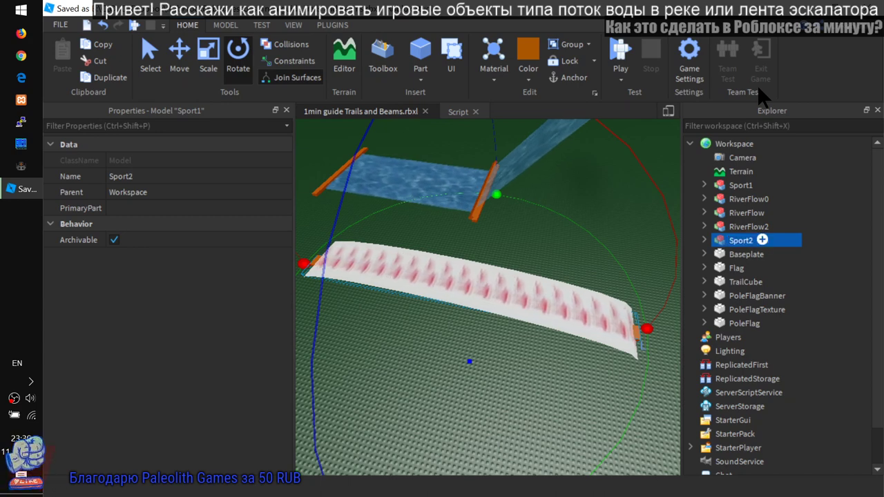
- Raise the Sport2 model slightly above the original with the Move tool
key("ctrl+2")
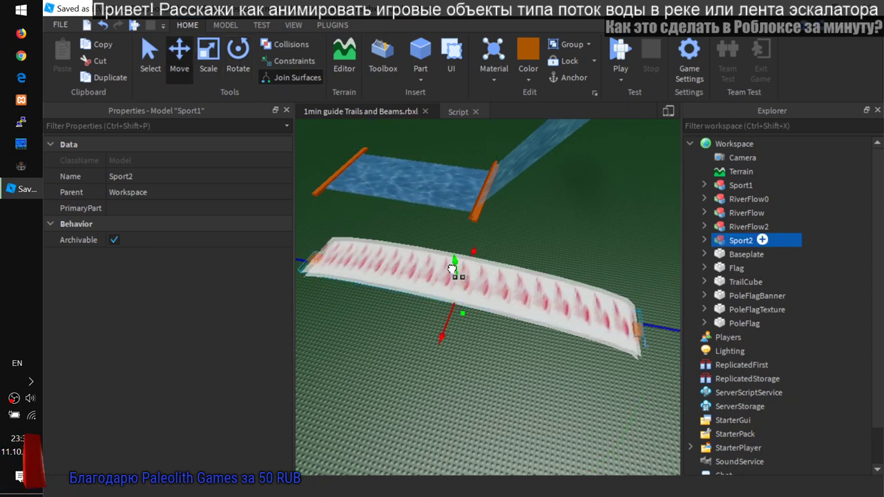
right_click_drag(426, 307, 423, 308)
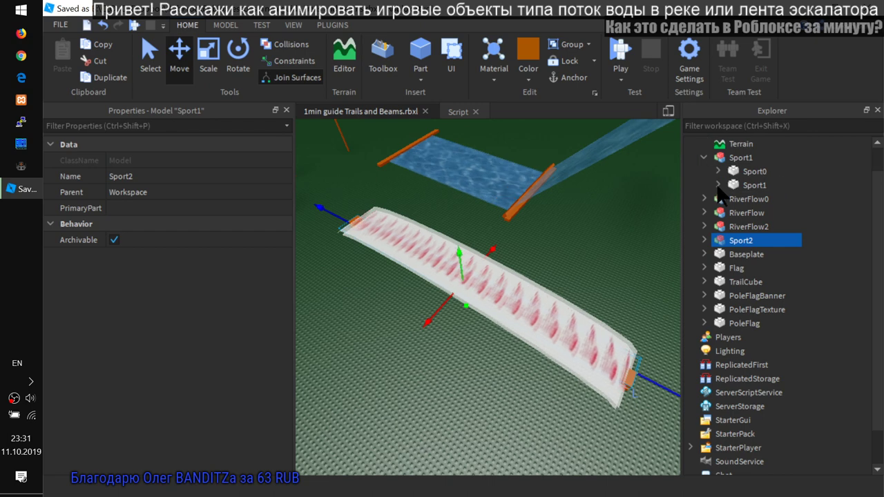
- Open the Transparency curve of the Sport1 model's Beam and add a keypoint at time 0.278 with value 0.994
left_click(764, 173)
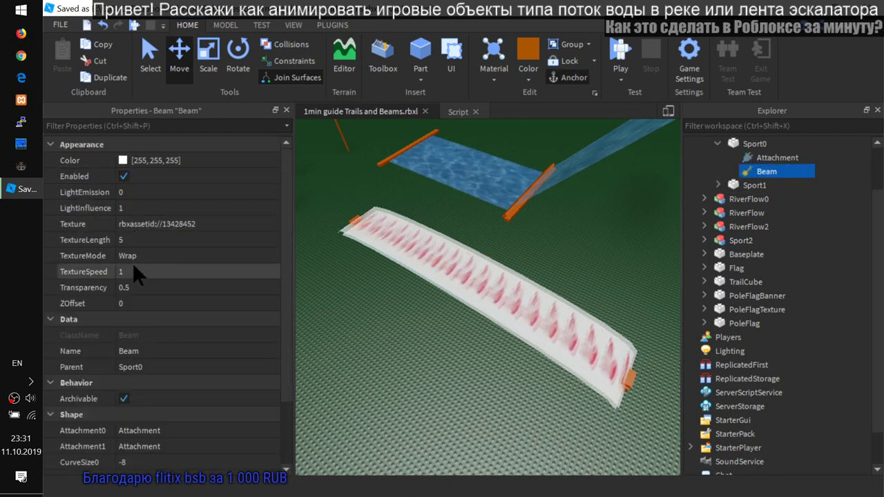
left_click(135, 286)
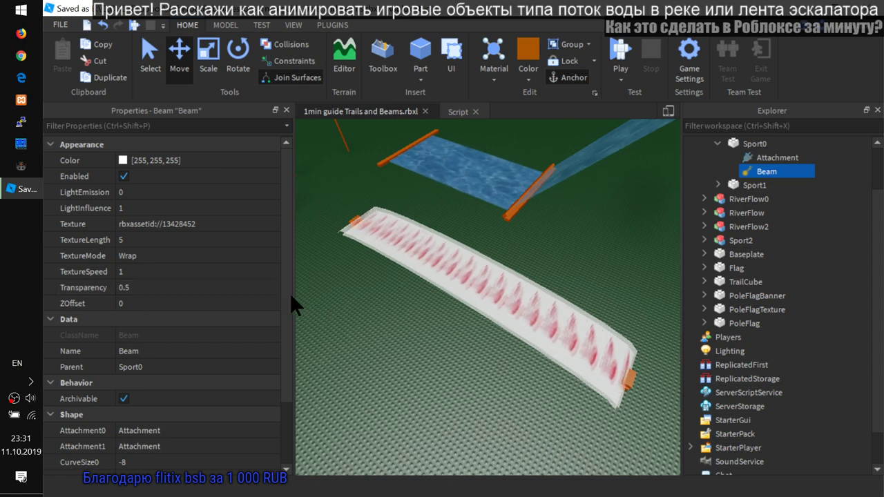
left_click(251, 290)
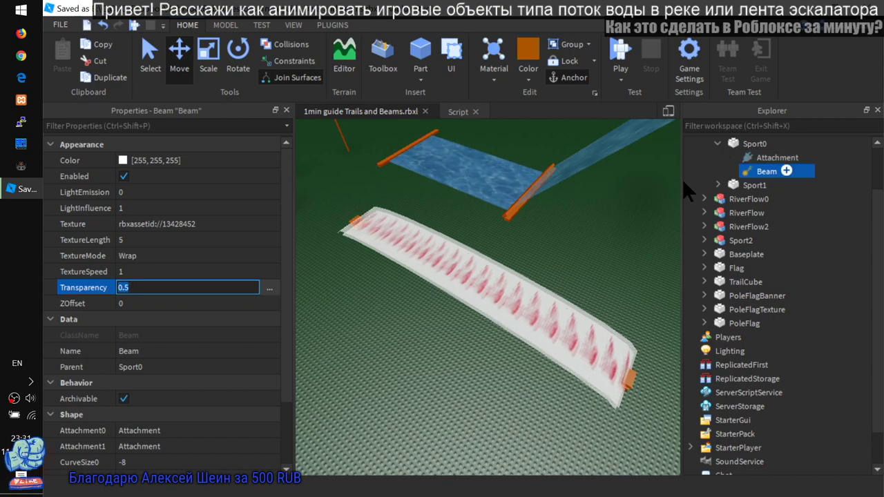
right_click_drag(427, 335, 428, 335)
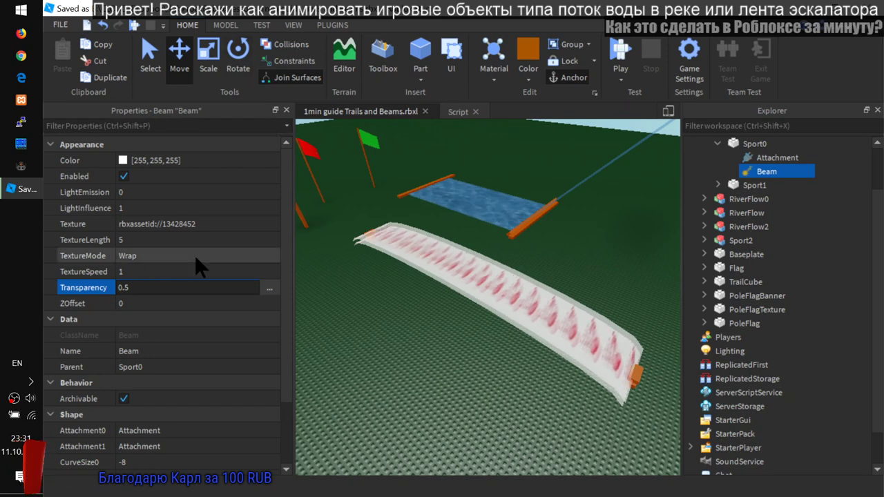
left_click(270, 290)
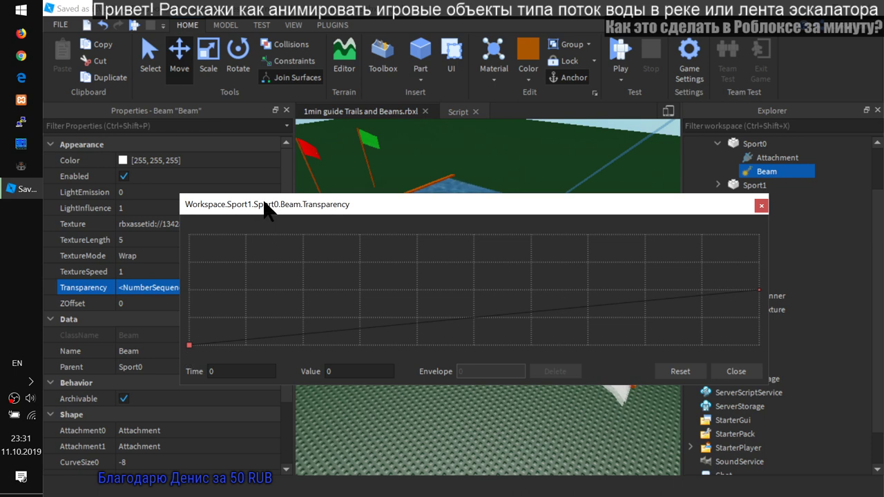
left_click_drag(266, 207, 279, 267)
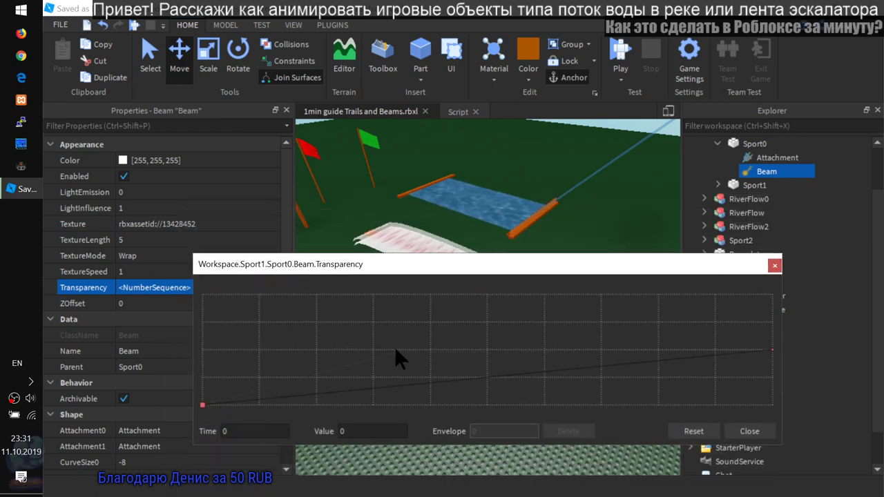
left_click(360, 296)
left_click_drag(424, 269, 391, 267)
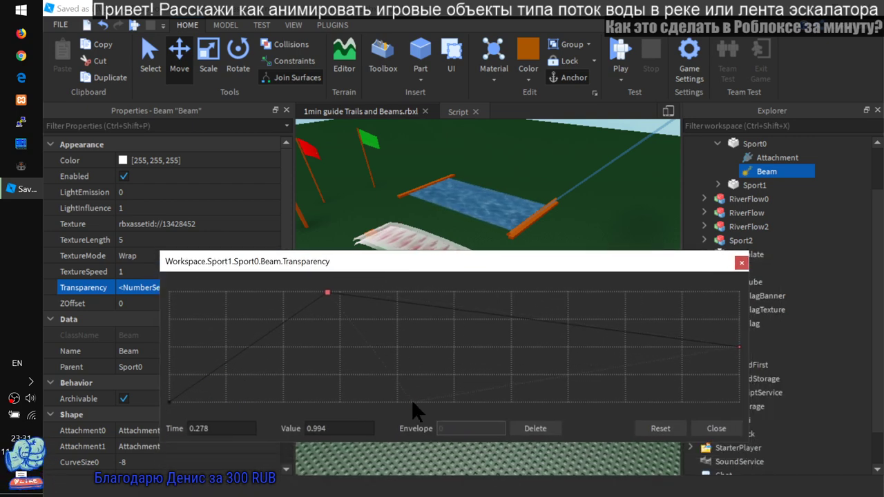
- Add a near-zero keypoint mid-curve and a second peak after it, lower the endpoint to 0, and close the curve editor
left_click(412, 401)
left_click_drag(448, 263, 397, 319)
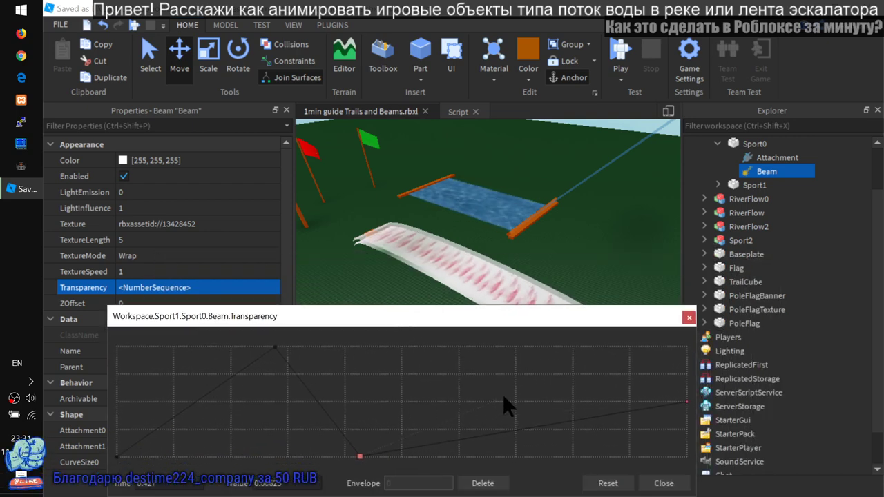
left_click(538, 346)
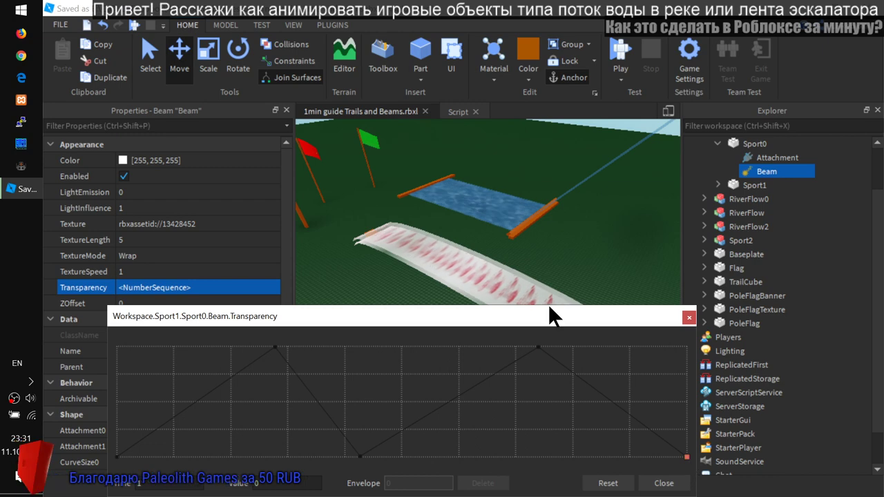
left_click_drag(549, 308, 568, 296)
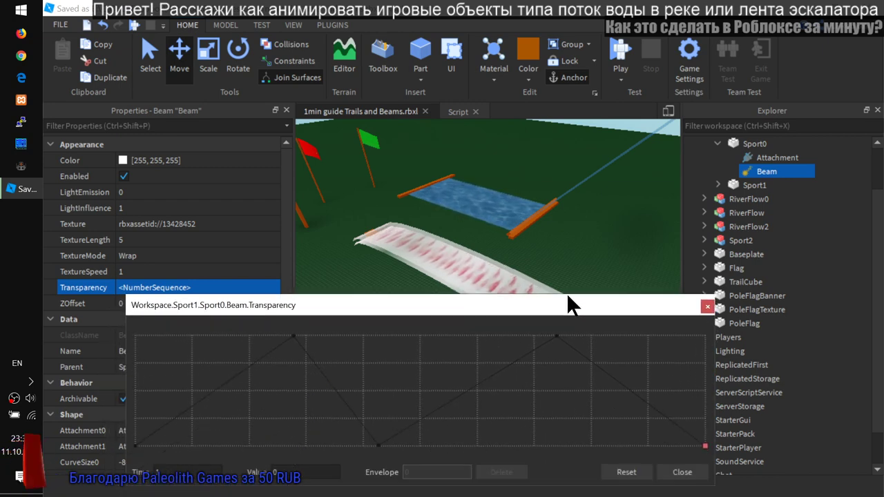
left_click(682, 473)
- Move the Sport1 model sideways off Sport2 so the two beams lie side by side with a partial overlap
left_click(753, 145)
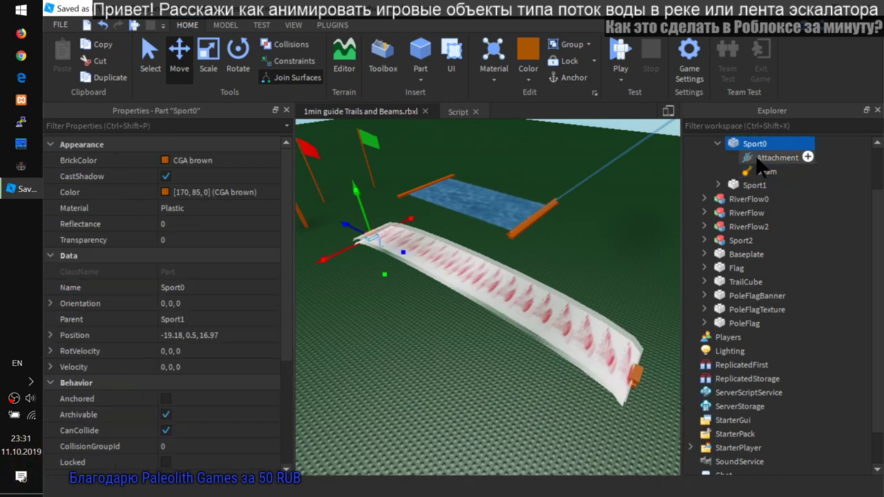
scroll(753, 184, "up", 1)
left_click(739, 172)
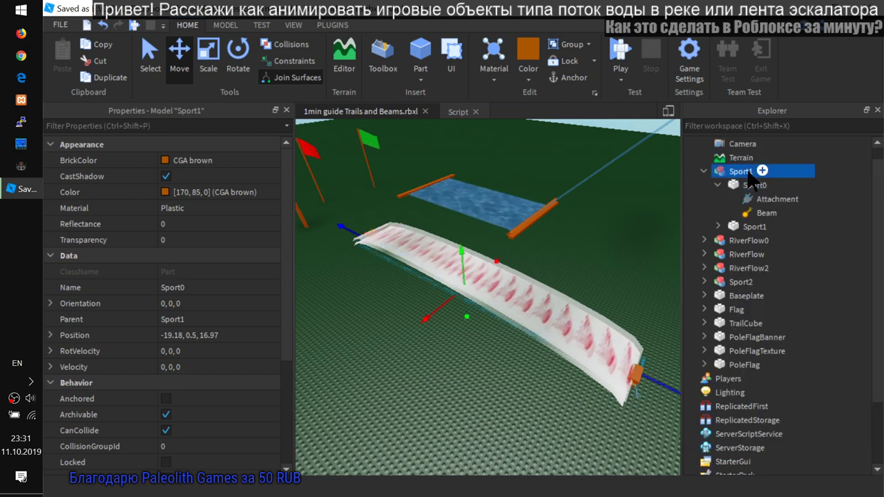
left_click_drag(460, 248, 455, 187)
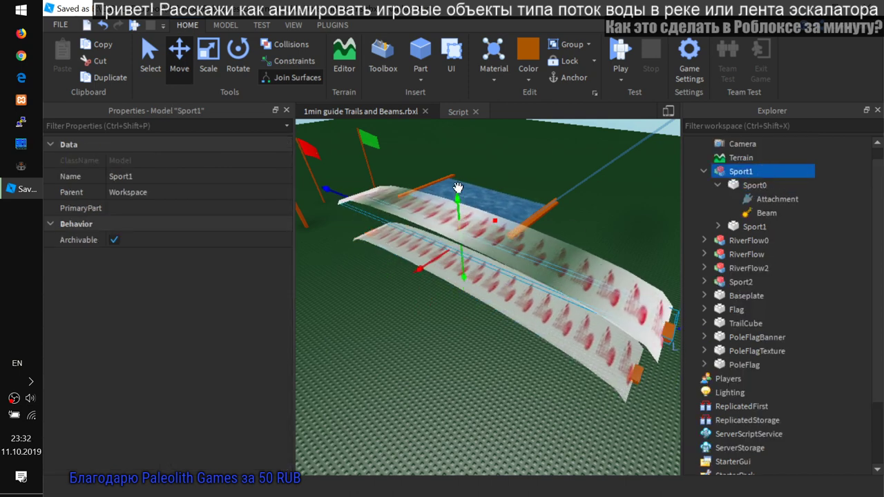
left_click_drag(418, 269, 377, 297)
right_click_drag(508, 253, 509, 252)
left_click_drag(428, 256, 440, 269)
right_click_drag(495, 356, 491, 355)
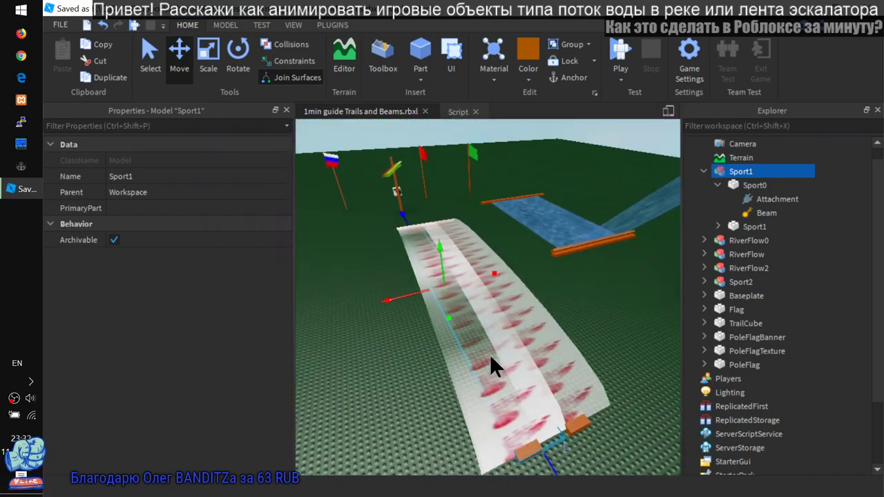
right_click_drag(426, 340, 425, 340)
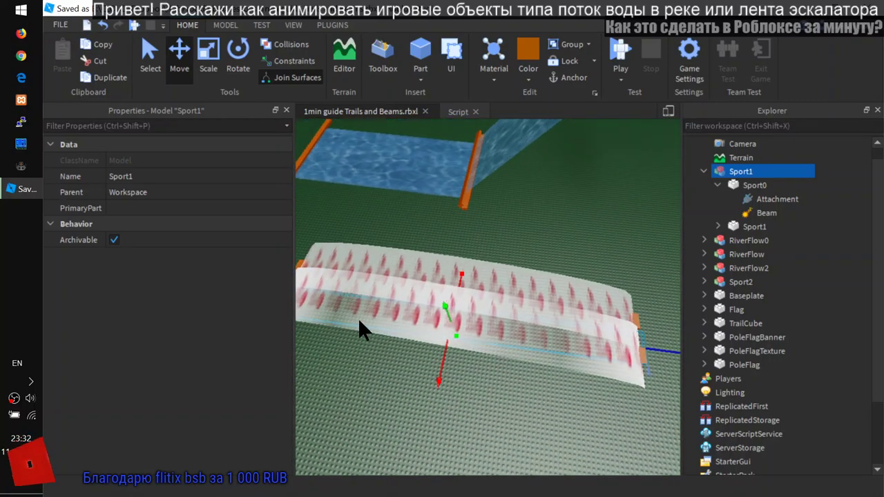
right_click_drag(554, 419, 553, 418)
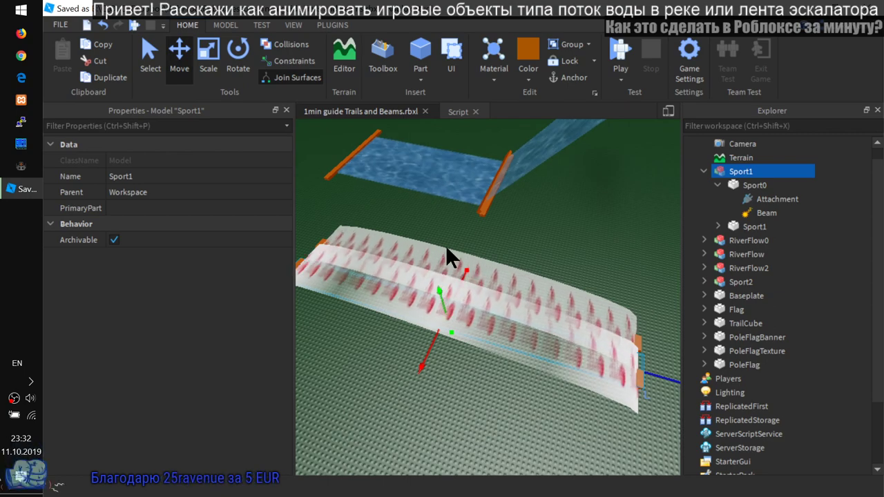
scroll(447, 252, "down", 5)
scroll(446, 252, "up", 4)
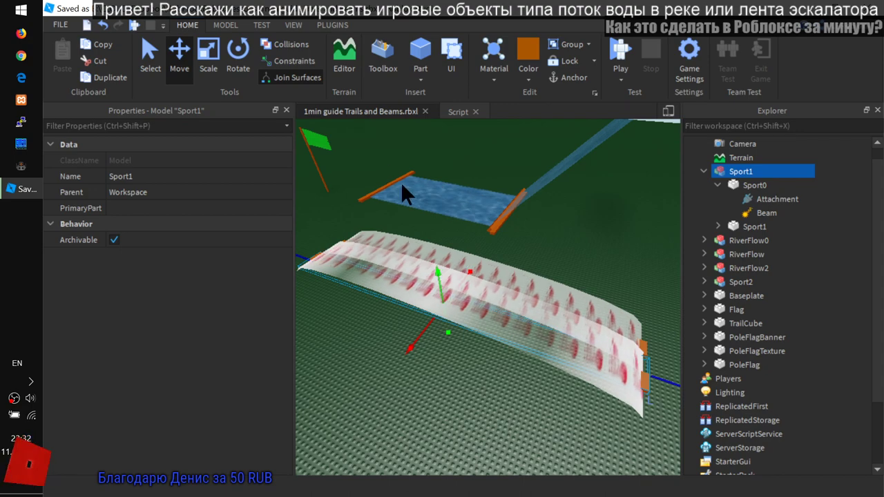
right_click_drag(475, 308, 475, 308)
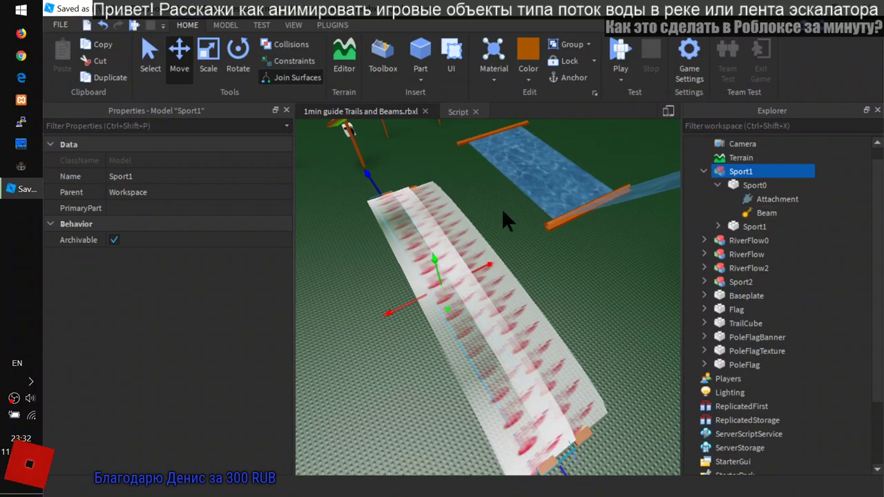
- Set the TextureSpeed of the Sport1 model's Beam to 0.7
left_click(767, 212)
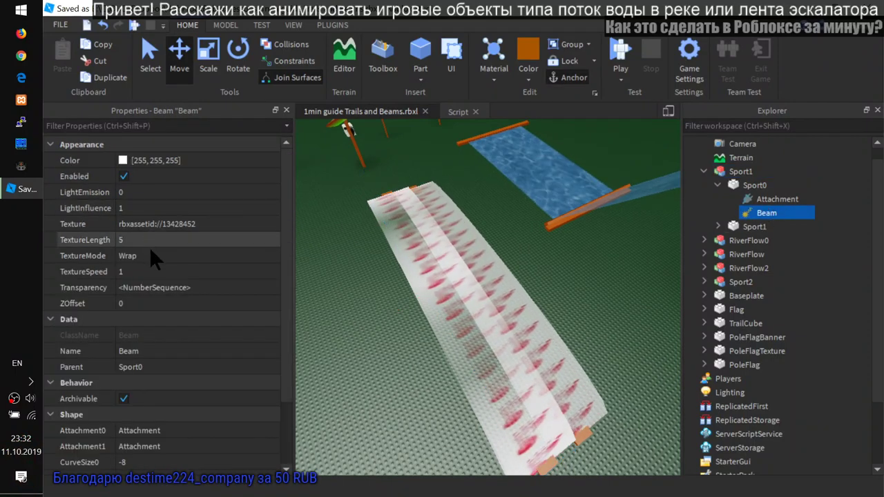
left_click(145, 271)
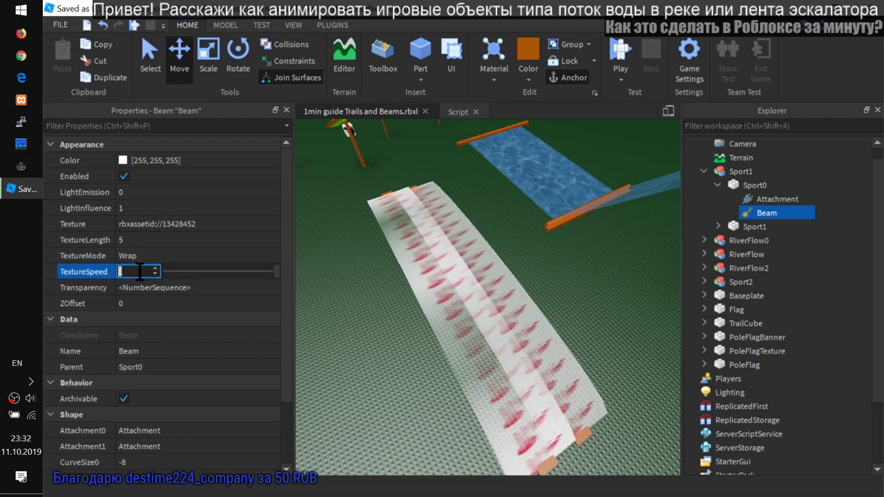
left_click_drag(277, 269, 259, 271)
right_click_drag(538, 277, 539, 276)
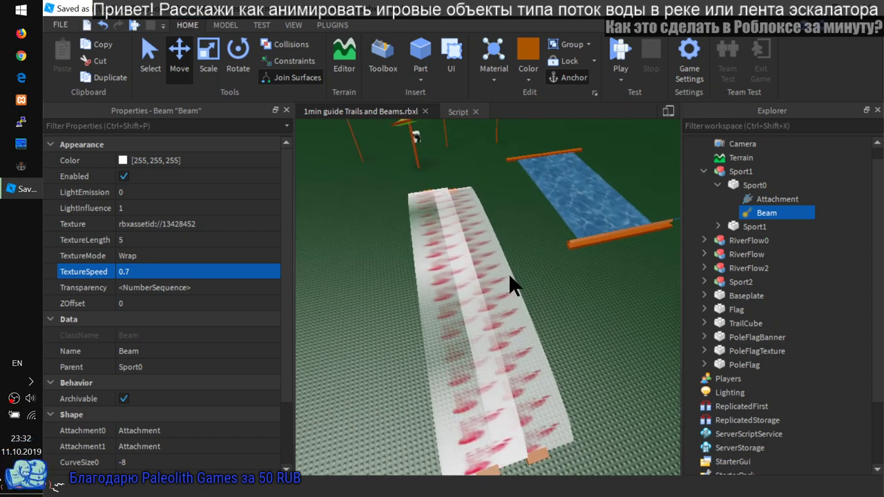
right_click_drag(520, 236, 519, 238)
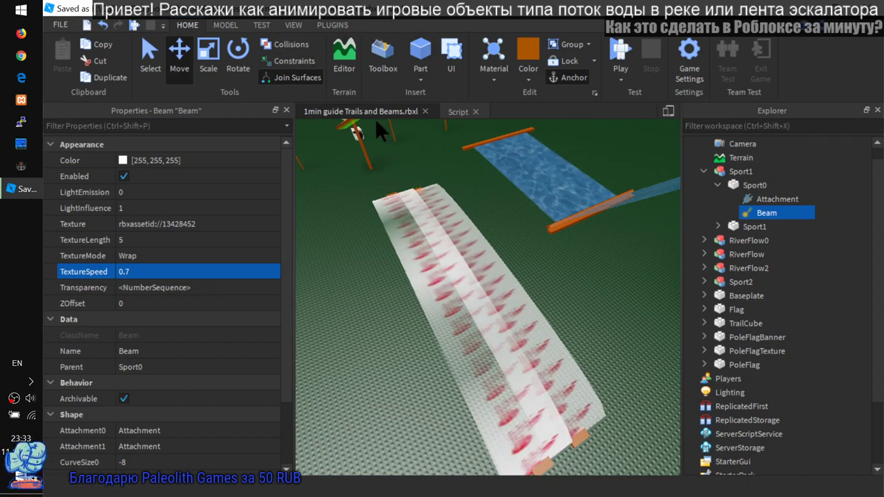
- Search the Toolbox images for water
left_click(382, 59)
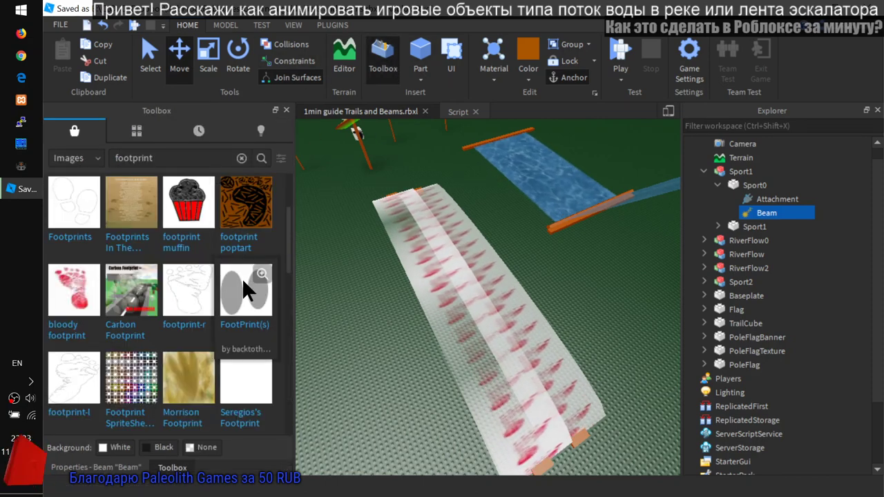
left_click(187, 159)
key("ctrl+a")
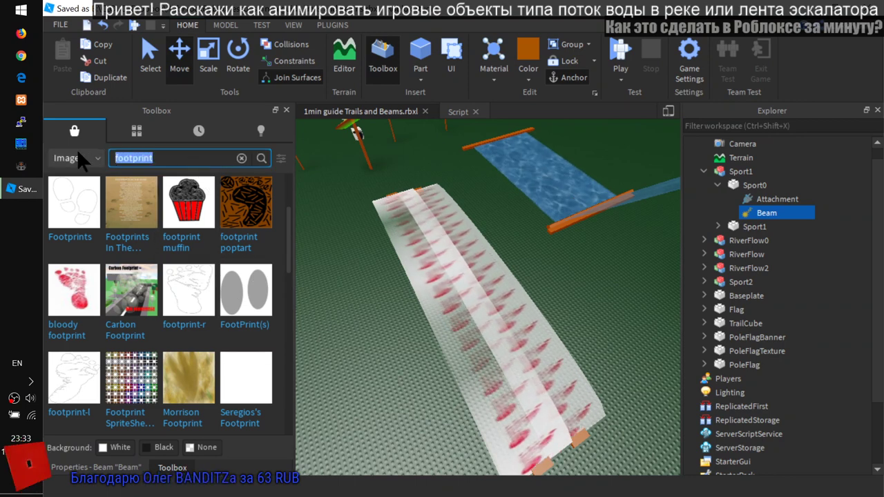
type("water")
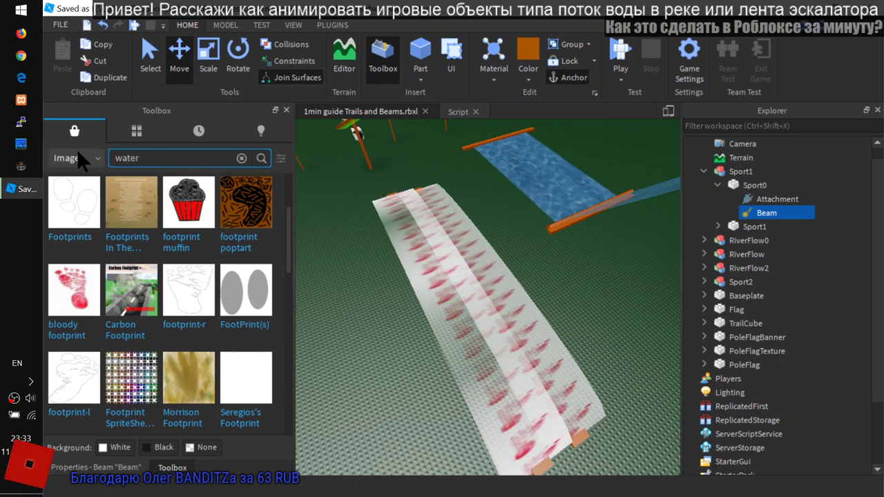
key("Return")
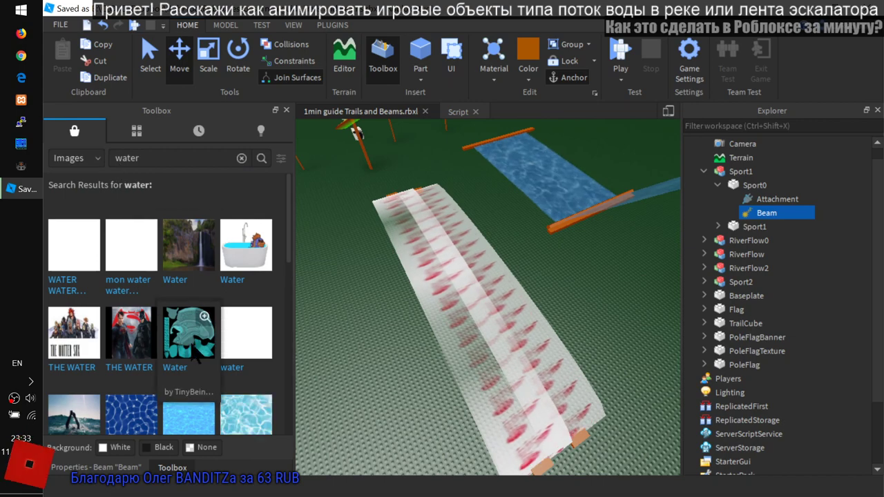
- Find the teal rippled water image among the results and copy its asset ID
scroll(192, 352, "down", 3)
scroll(191, 352, "down", 3)
mouse_move(146, 260)
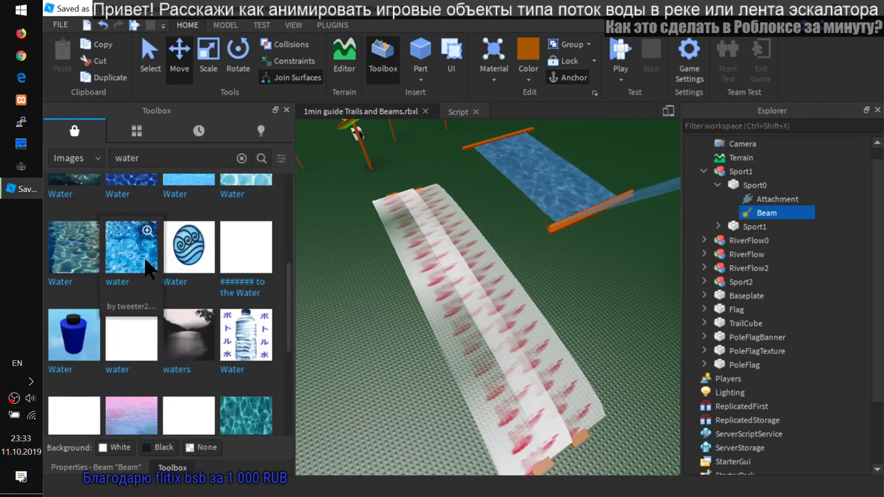
scroll(249, 290, "down", 2)
mouse_move(251, 291)
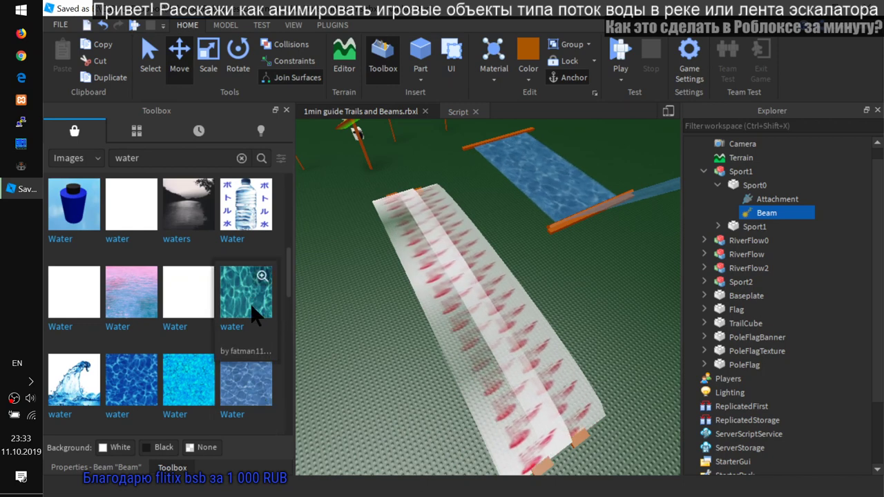
right_click(250, 301)
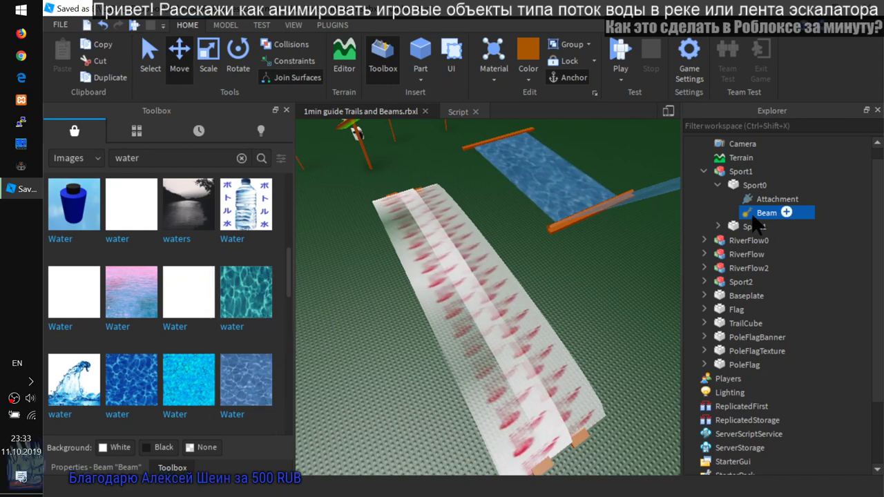
- Set the Texture of the beams in the Sport1 and Sport2 models to rbxassetid://4309169
left_click(124, 468)
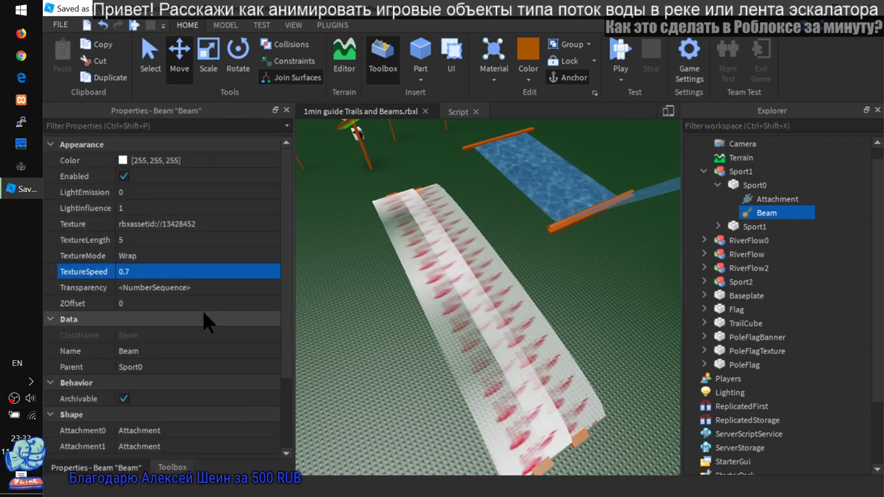
left_click(208, 222)
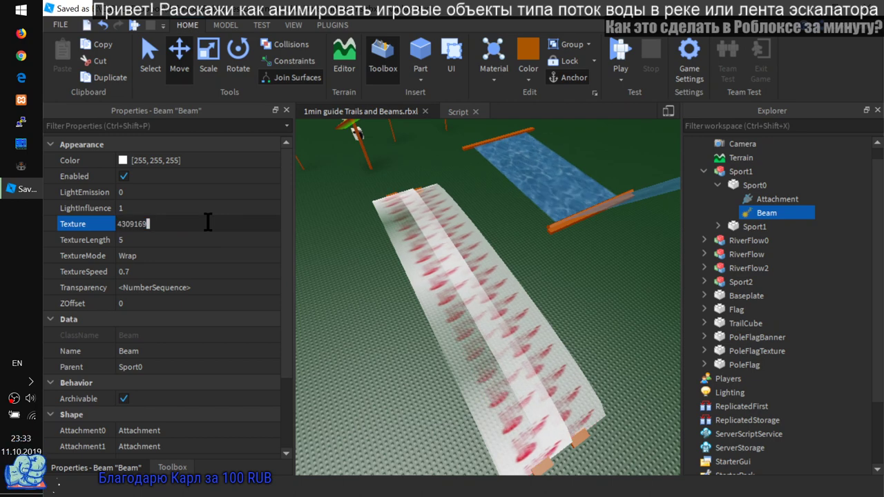
type("rbxassetid://4309169")
key("Return")
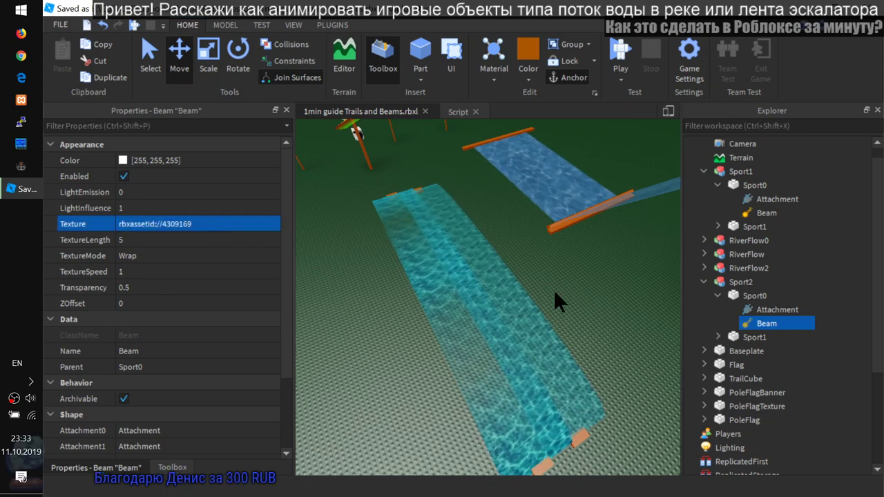
- Move the Sport1 model back over Sport2 so the two water beams overlap, and focus on them
left_click(461, 295)
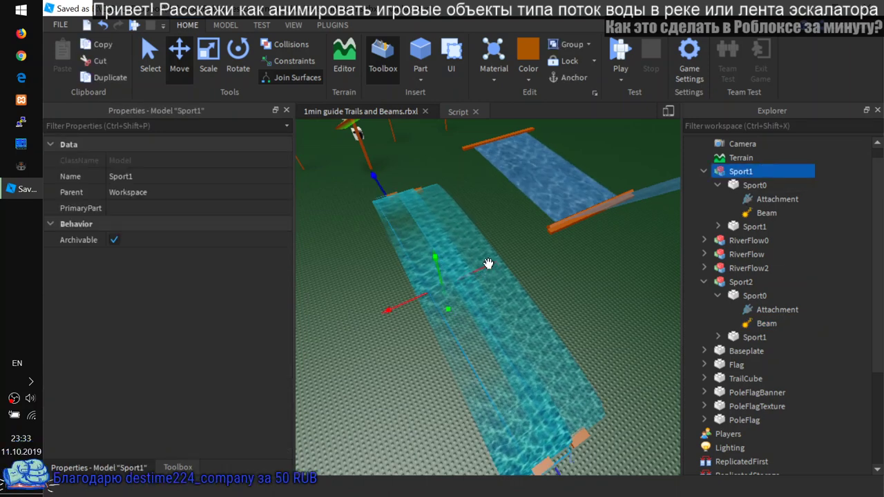
left_click_drag(521, 260, 521, 256)
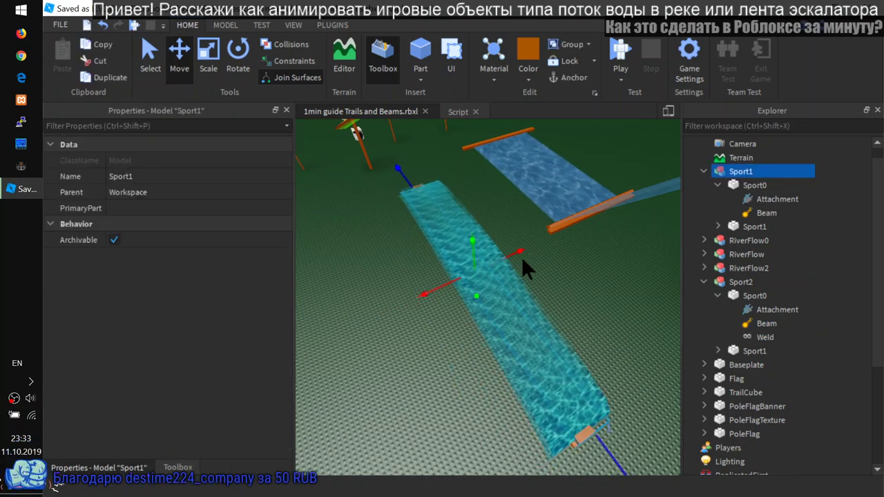
key("f")
scroll(493, 315, "up", 8)
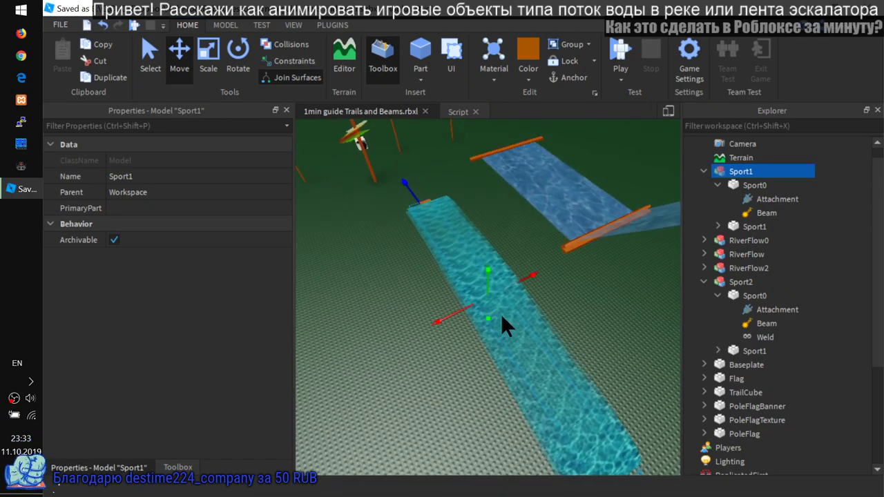
- Lower the Sport1 model slightly so its water beam lies closer over the Sport2 beam, and focus on it
right_click_drag(487, 317, 487, 317)
scroll(545, 284, "down", 5)
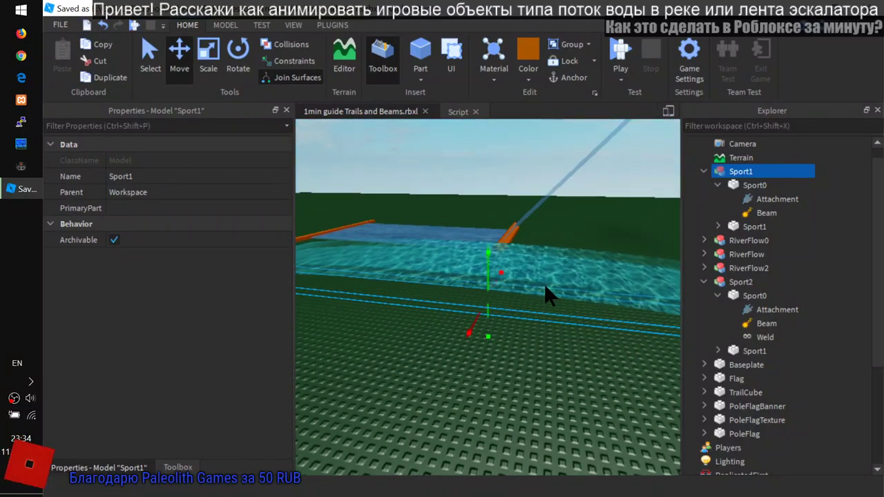
scroll(544, 283, "up", 5)
right_click_drag(526, 287, 527, 289)
scroll(526, 289, "down", 4)
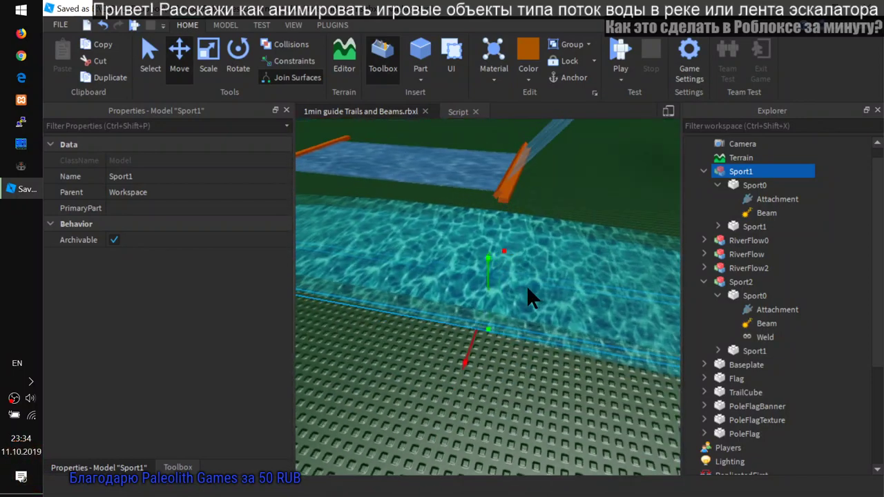
right_click(527, 288)
left_click(489, 261)
mouse_move(485, 263)
left_mouse_down()
mouse_move(483, 288)
mouse_move(485, 277)
left_mouse_up()
key("f")
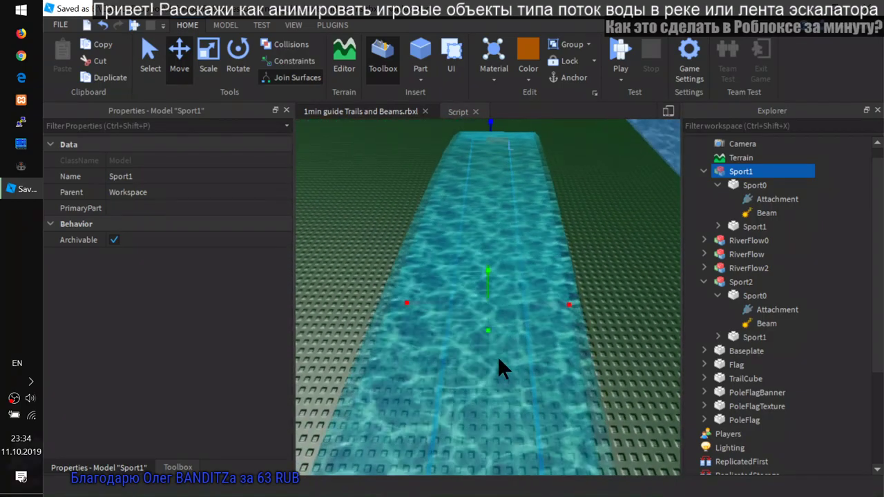
- Examine the overlapping water beams from several angles and compare them with the nearby river and waterfall beams
right_click_drag(497, 357, 498, 357)
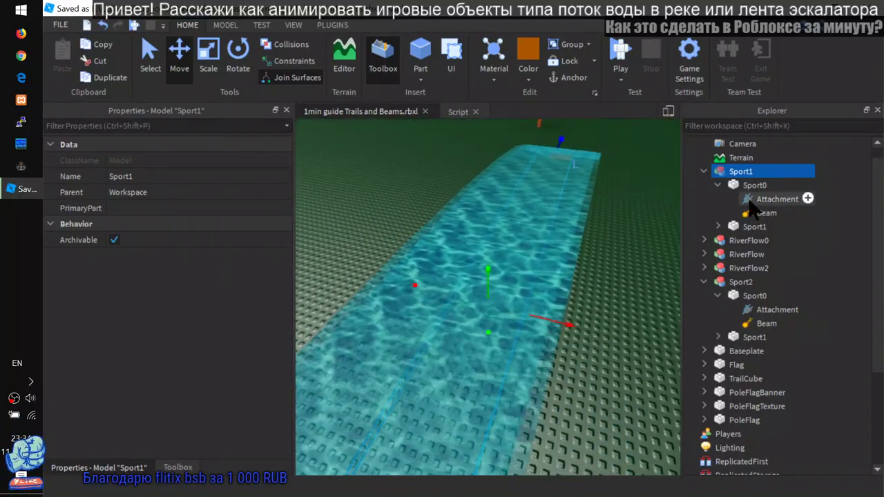
right_click_drag(562, 234, 562, 233)
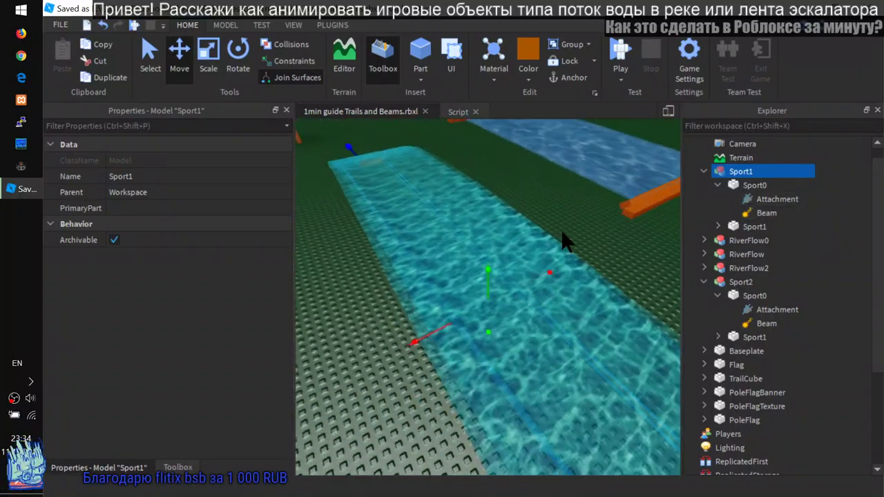
scroll(617, 214, "up", 3)
right_click_drag(613, 213, 613, 212)
scroll(592, 237, "up", 5)
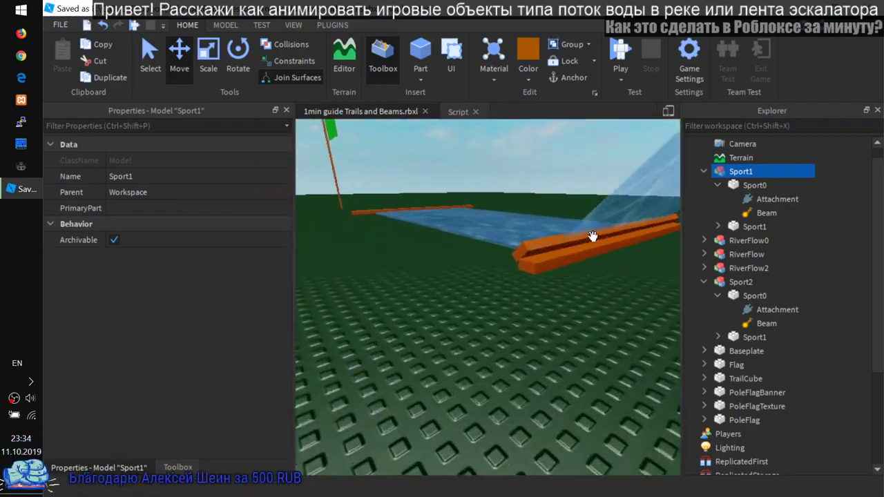
right_click_drag(491, 228, 493, 231)
scroll(493, 232, "up", 5)
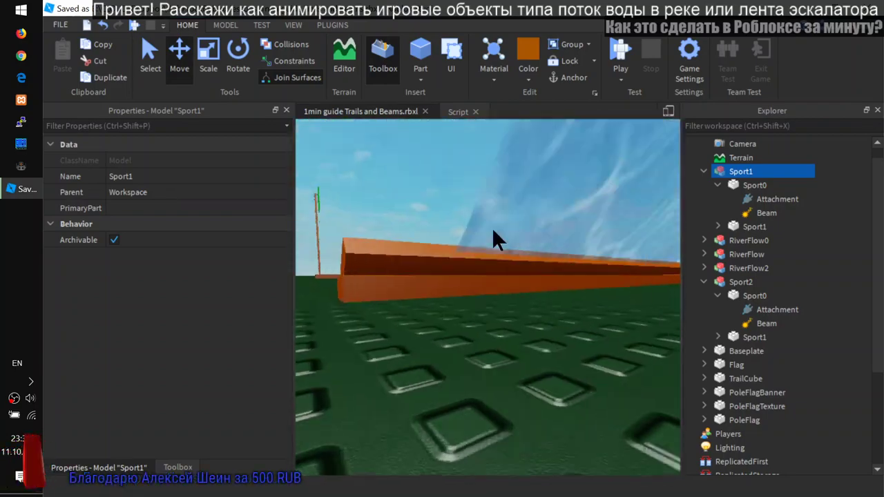
scroll(464, 218, "up", 4)
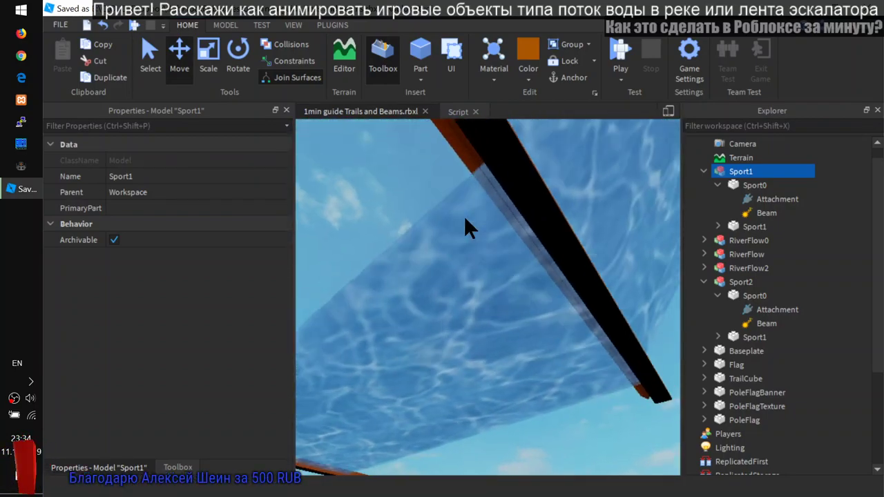
scroll(461, 219, "up", 2)
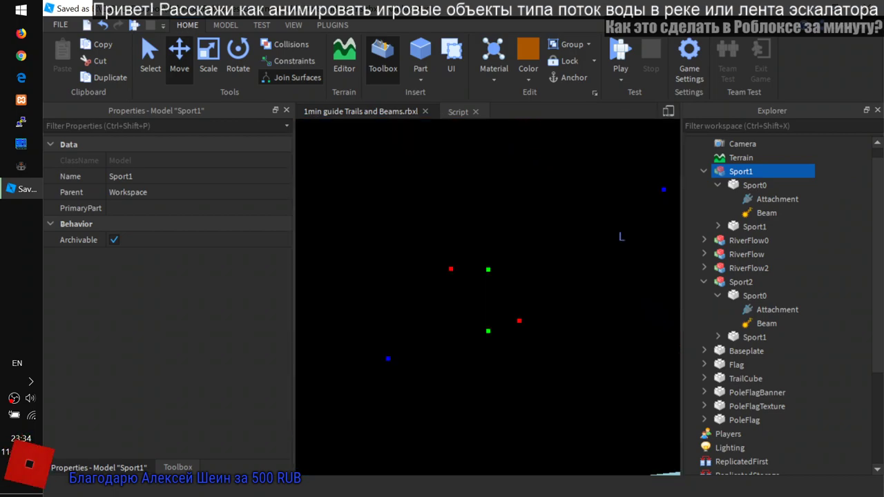
right_click_drag(474, 245, 474, 245)
scroll(464, 350, "up", 3)
scroll(467, 334, "up", 3)
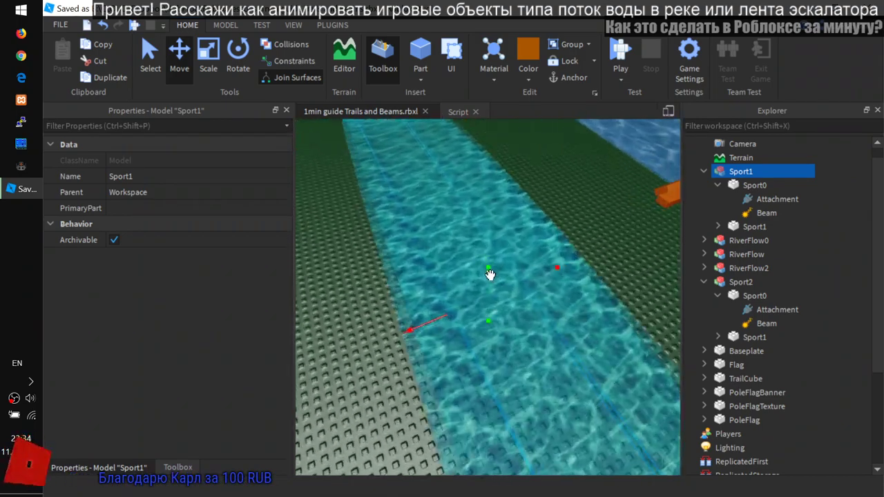
- Set the TextureMode of the beam in the Sport1 model to Static
left_click(765, 213)
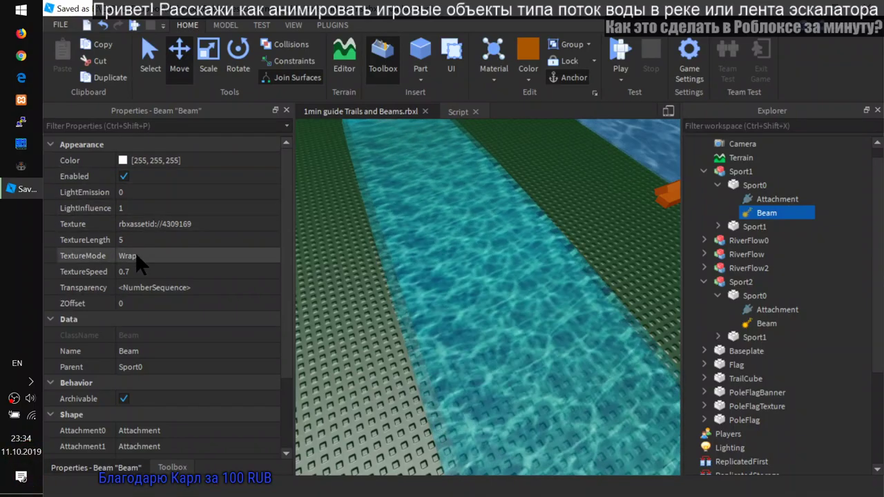
left_click(150, 255)
left_click(150, 254)
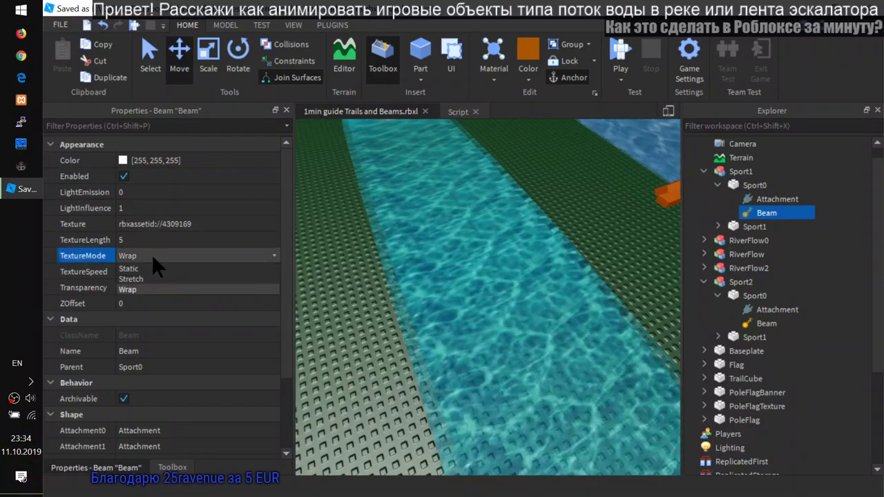
left_click(150, 262)
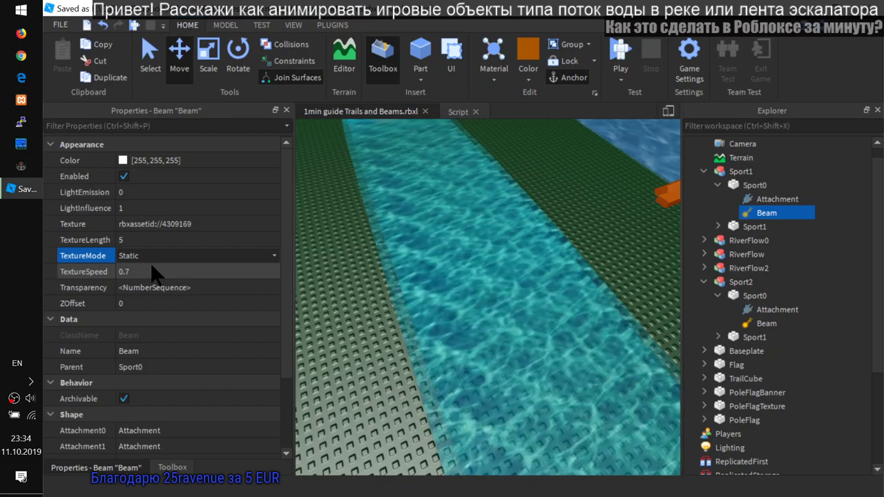
scroll(257, 308, "down", 2)
scroll(533, 292, "down", 4)
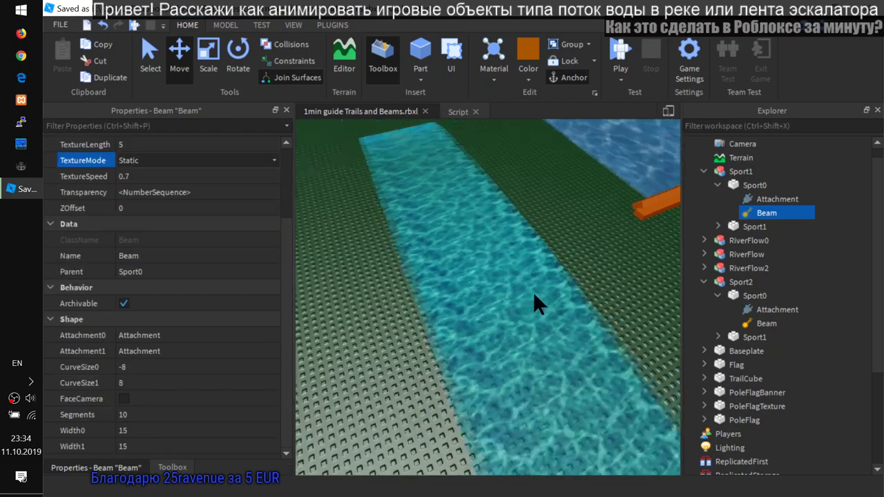
scroll(207, 231, "up", 2)
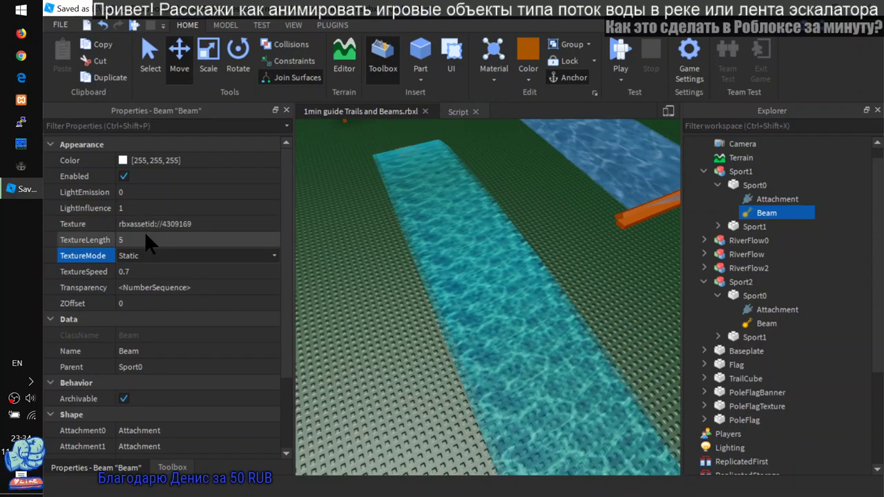
- Try a shorter TextureLength of 1.875 on the Sport1 beam and return it to 5
left_click(146, 235)
key("BackSpace")
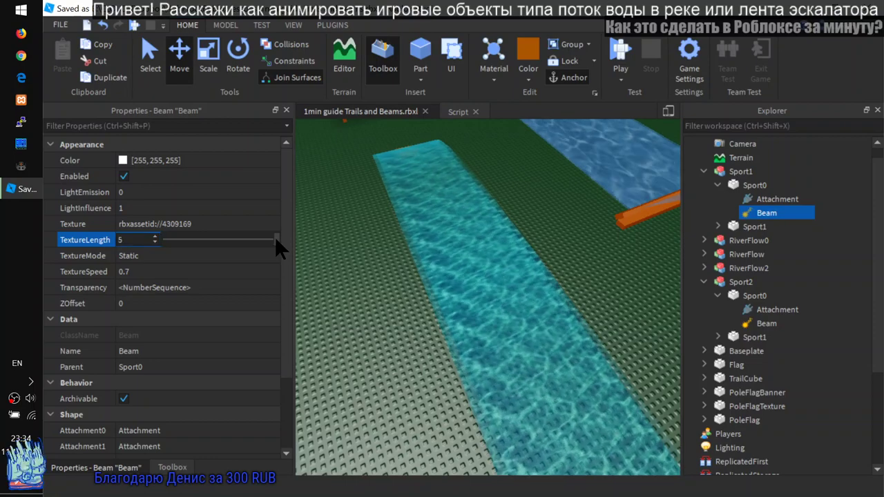
type("2")
left_click(206, 238)
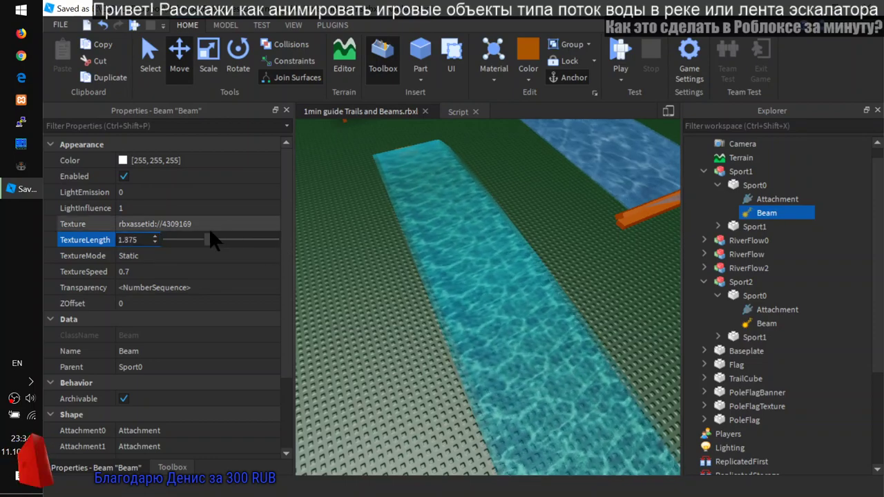
left_click_drag(254, 232, 280, 230)
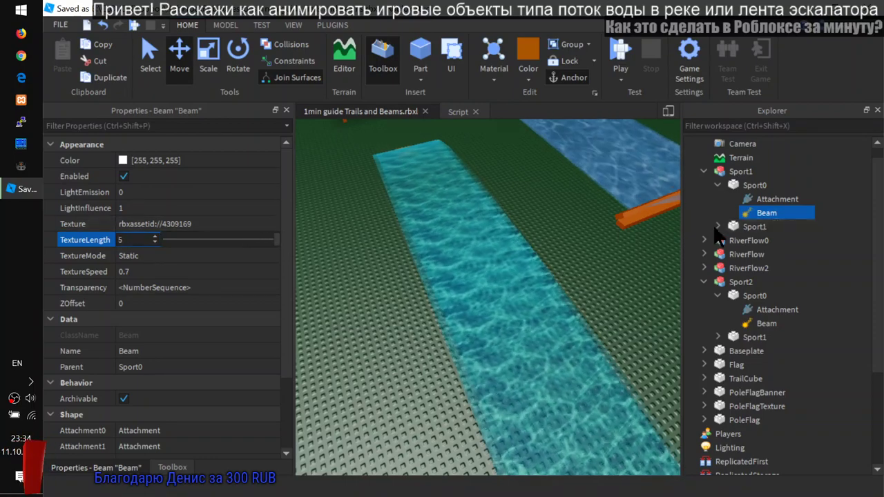
right_click_drag(533, 271, 532, 270)
right_click_drag(477, 229, 477, 229)
right_click_drag(444, 335, 444, 337)
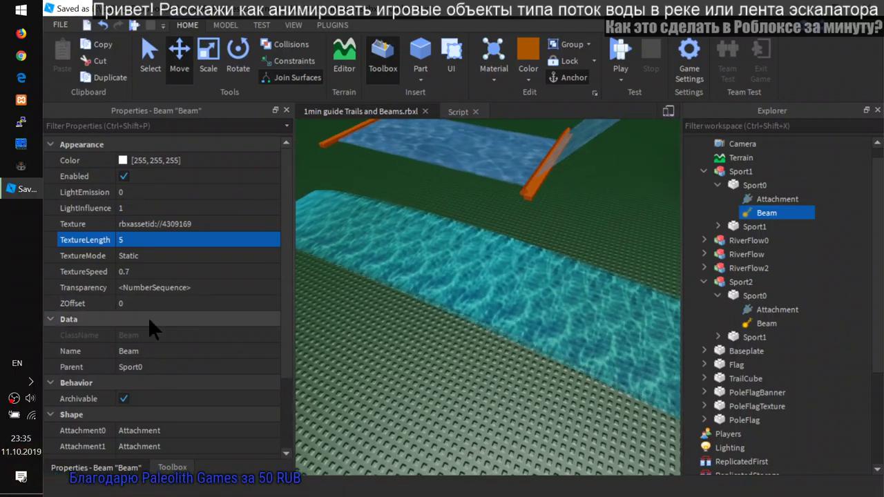
- Enable FaceCamera on the Sport1 beam, view it from a low angle and clear the selection
scroll(279, 354, "down", 2)
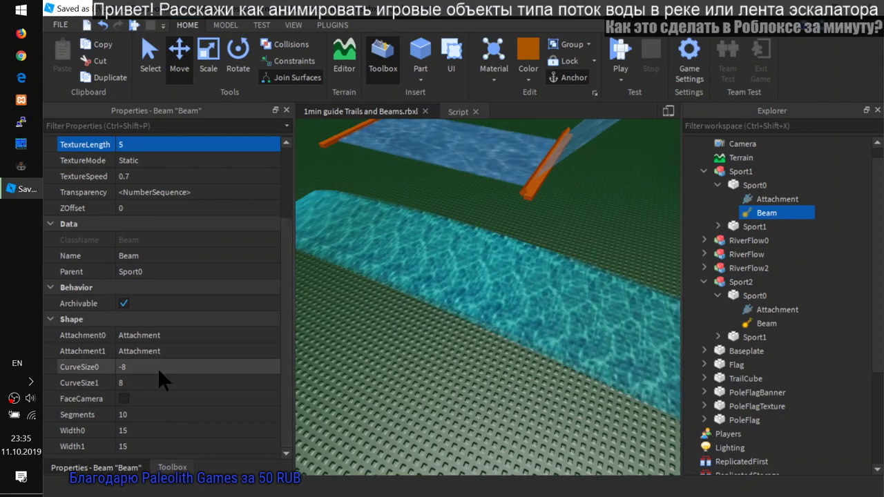
left_click(124, 398)
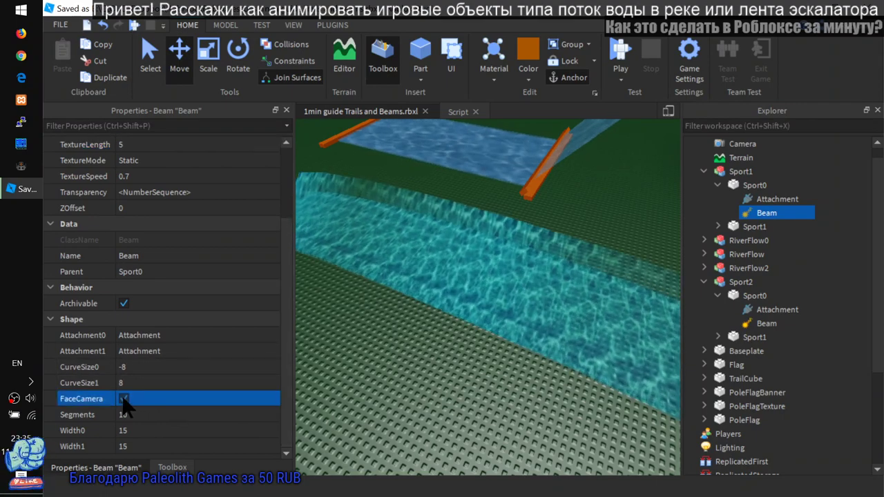
right_click_drag(533, 377, 533, 378)
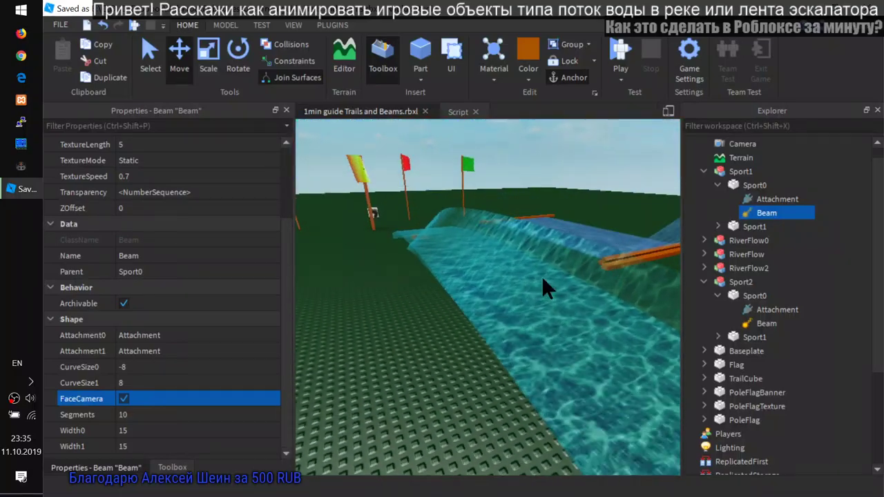
left_click(384, 281)
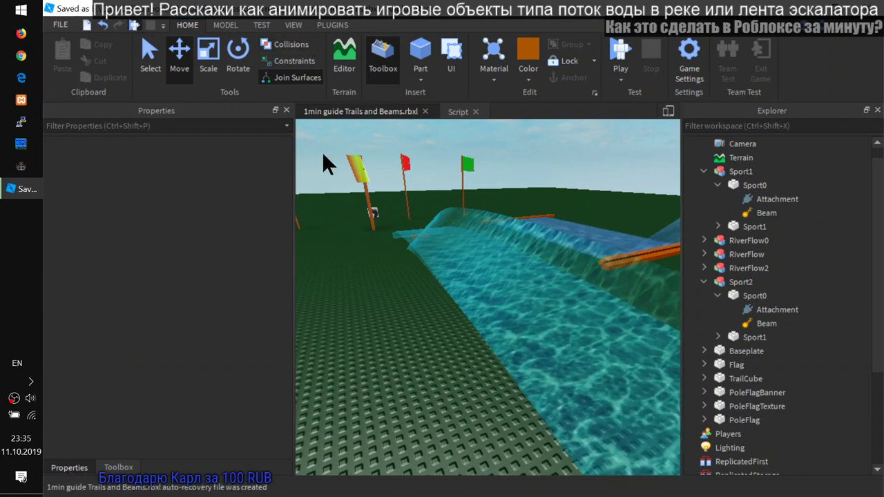
- Start a playtest and walk the character into the footprint cube so that it pushes the cube along
key("F5")
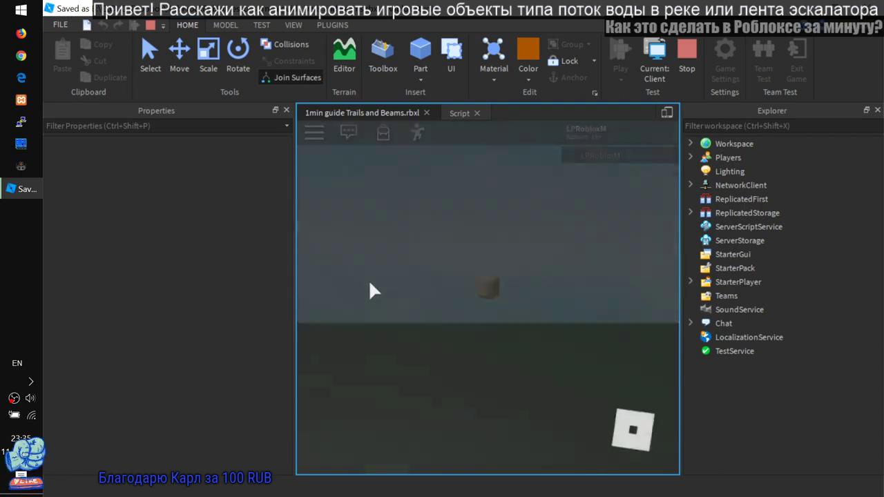
key("w")
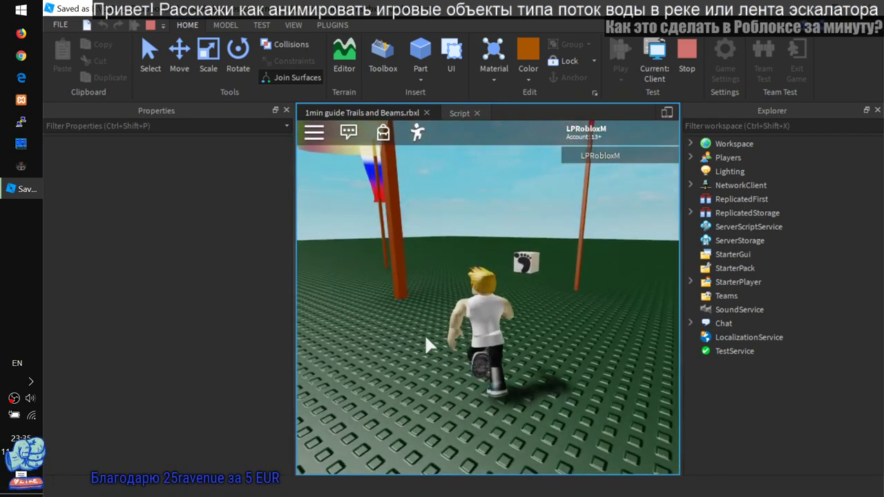
right_click_drag(611, 316, 611, 316)
key("w")
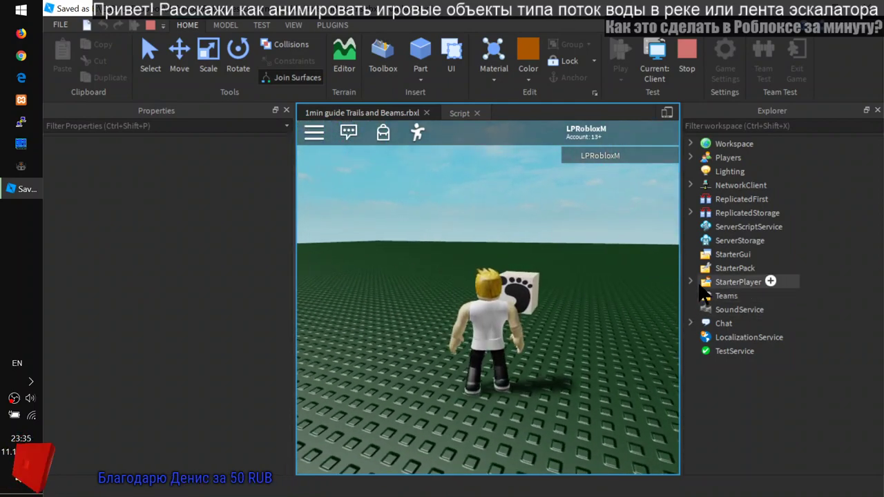
key("w")
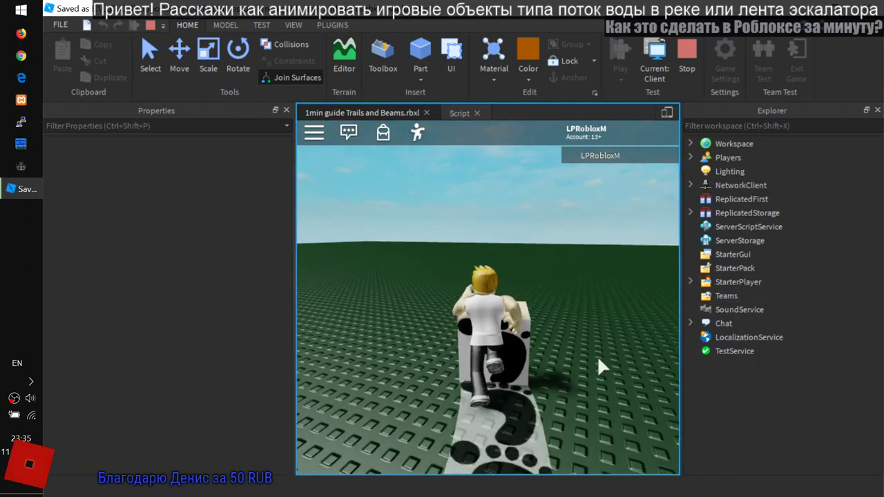
right_click_drag(597, 358, 596, 358)
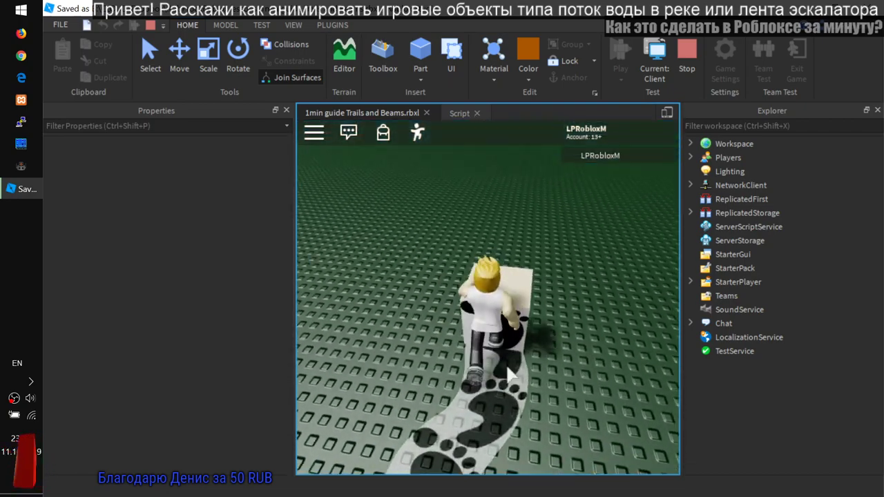
right_click_drag(511, 370, 512, 371)
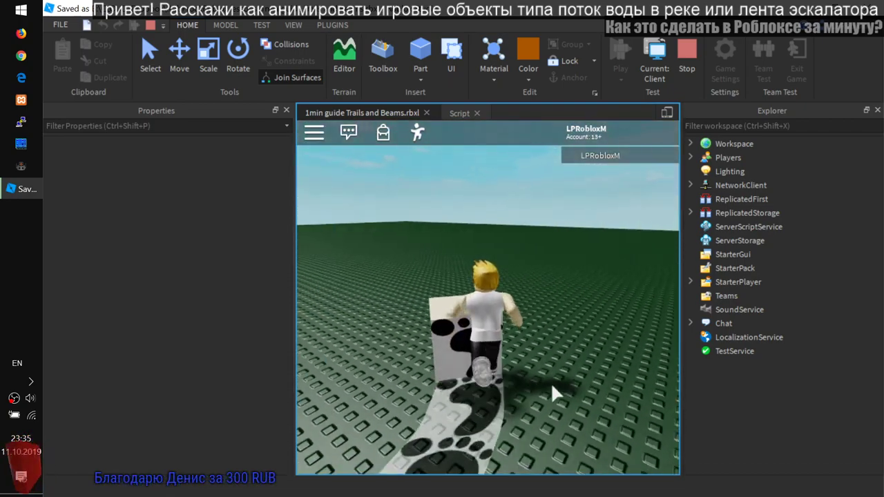
- Push the cube around the baseplate in different directions to examine the footprint trail it leaves
key("d")
right_click_drag(627, 402, 602, 382)
key("w")
key("a")
key("w")
key("w")
key("d")
key("w")
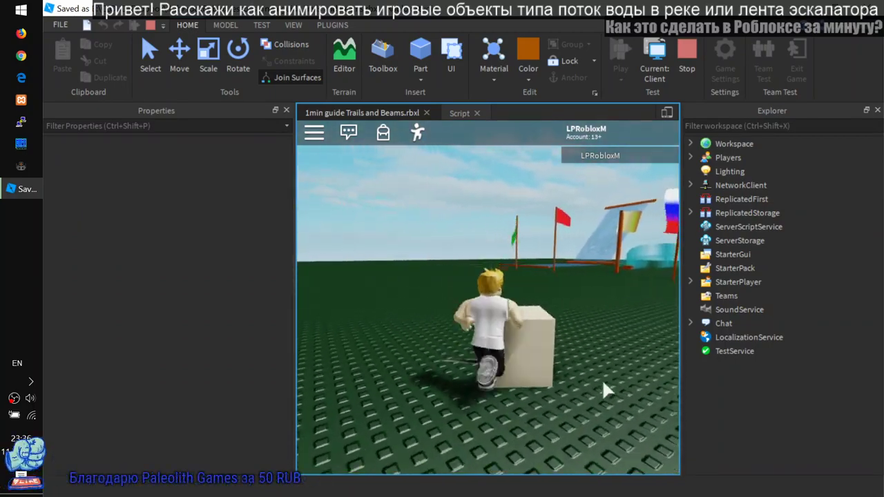
key("d")
key("w")
key("a")
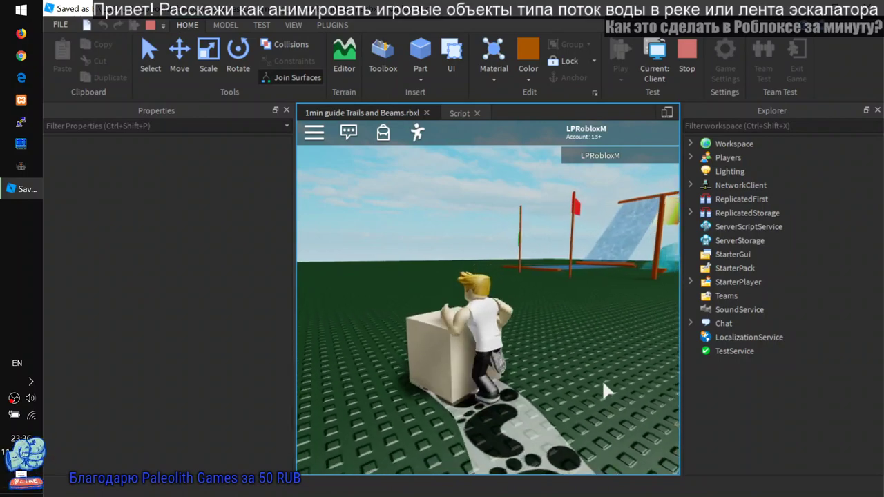
key("w")
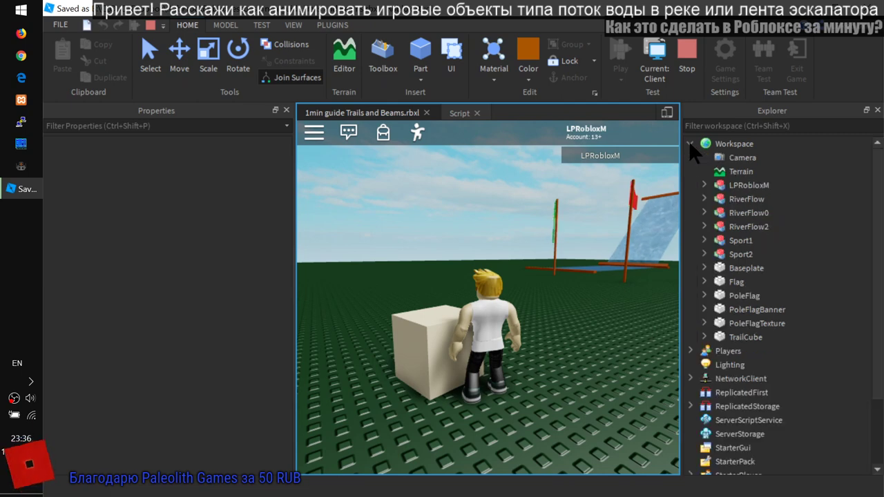
- Inspect the properties of the Trail inside TrailCube while viewing the cube in the running playtest
right_click_drag(600, 357, 600, 357)
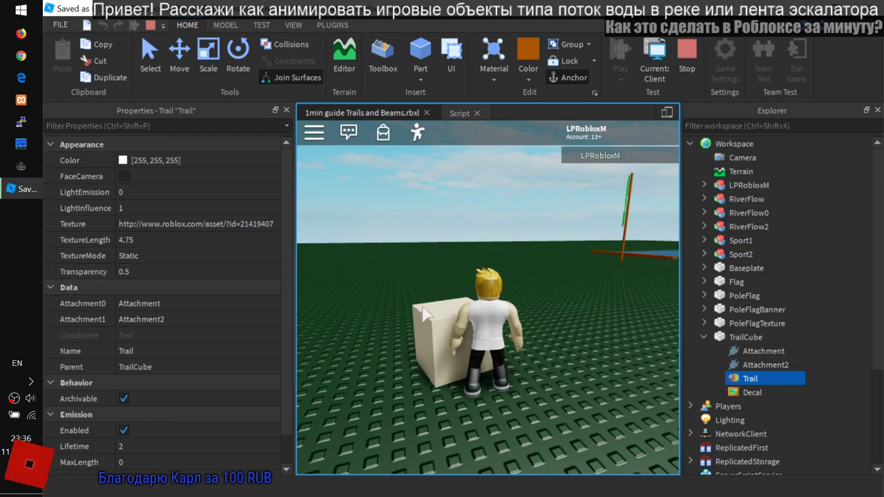
right_click_drag(617, 260, 618, 260)
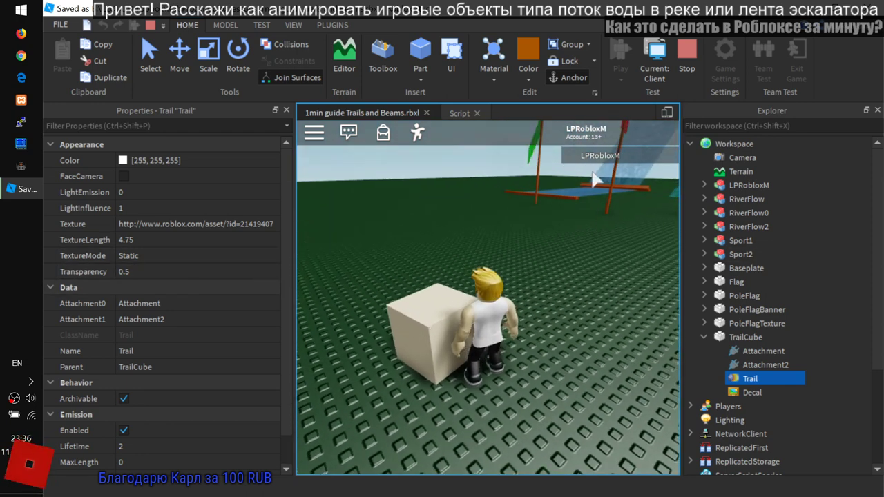
right_click_drag(530, 330, 529, 330)
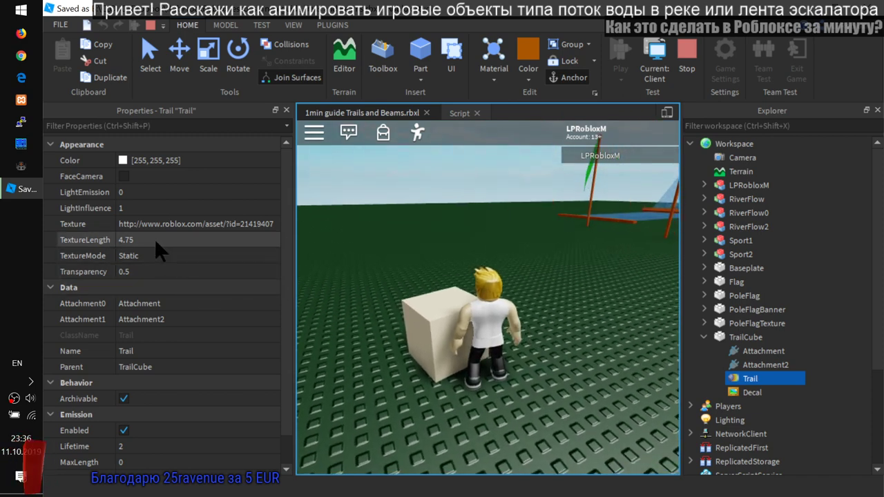
- Push the cube forward and sideways across the baseplate to examine how its footprint trail fades
scroll(134, 447, "down", 1)
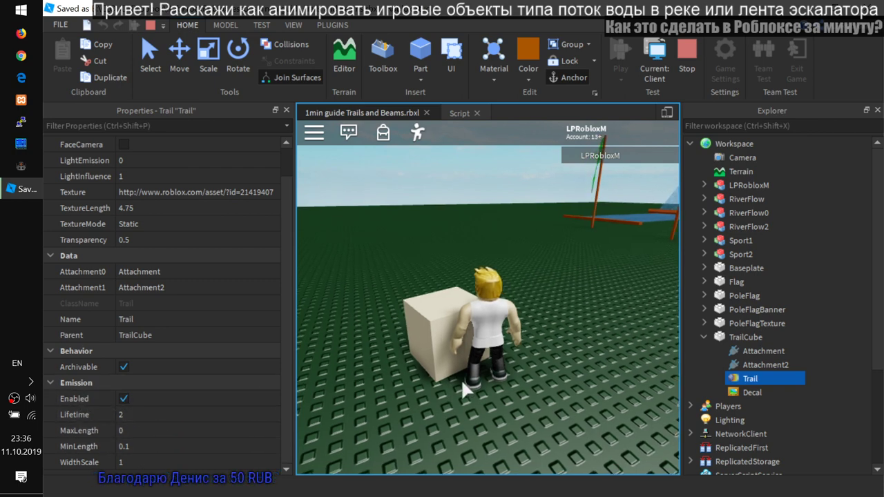
key("a")
key("w")
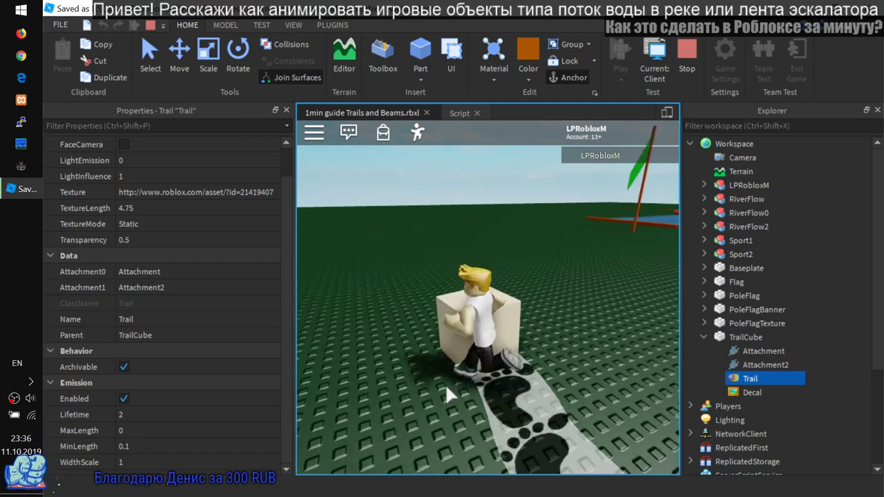
key("w")
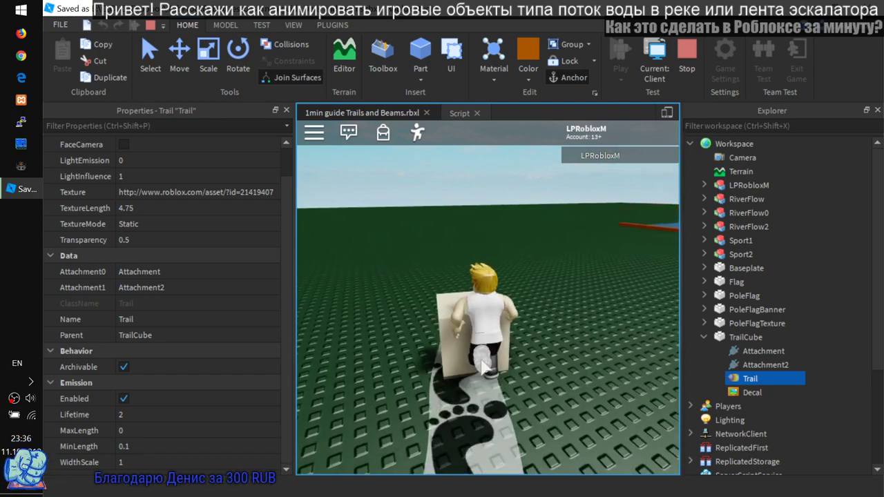
key("w")
key("a")
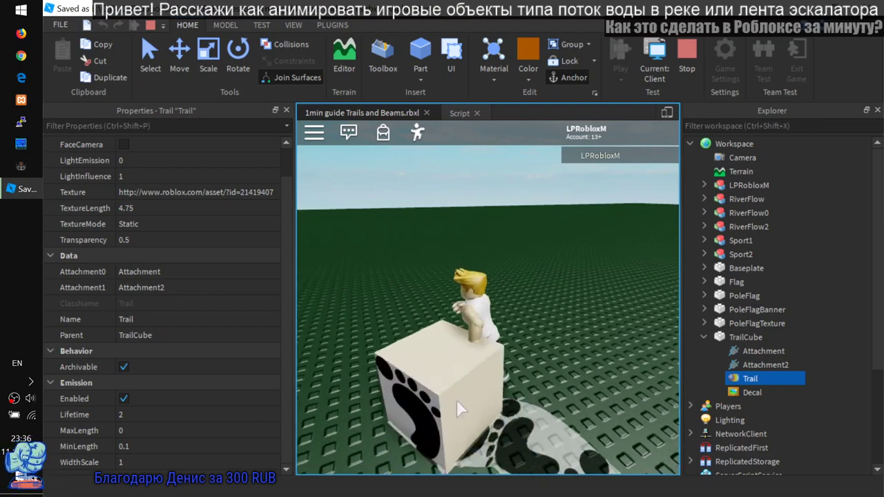
key("a")
key("s")
key("a")
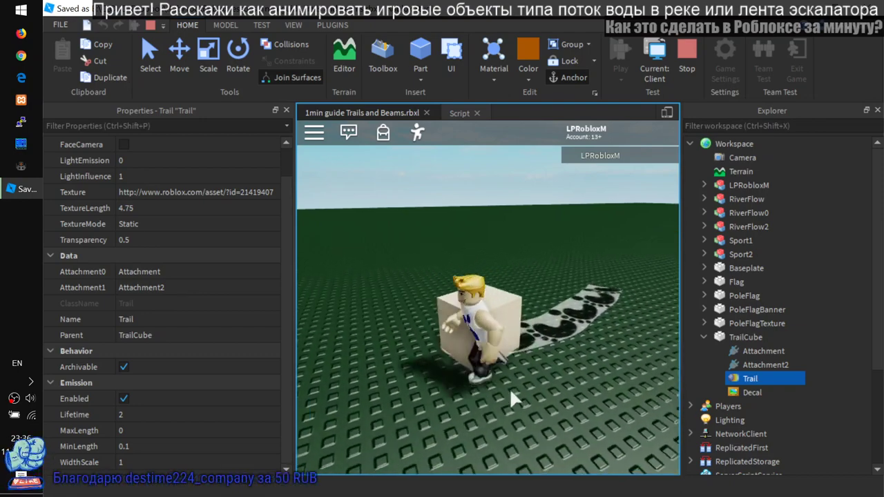
key("w")
key("d")
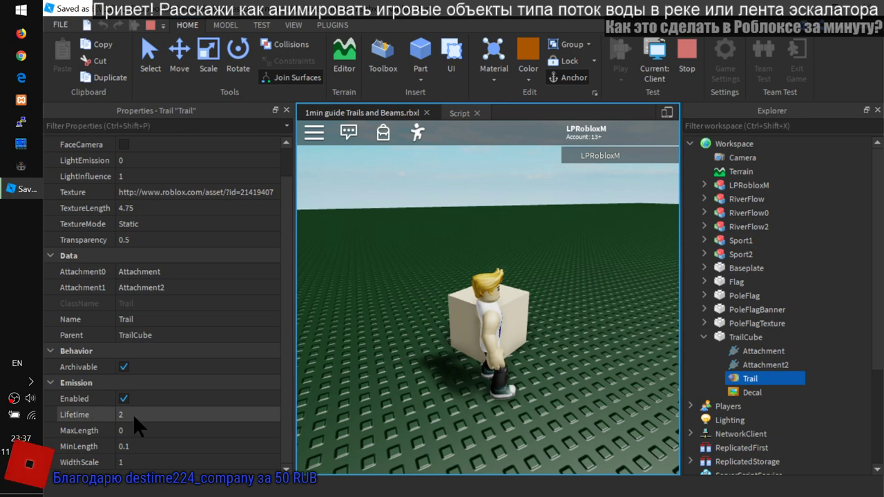
- Set the Lifetime of TrailCube's Trail to 20
left_click(142, 415)
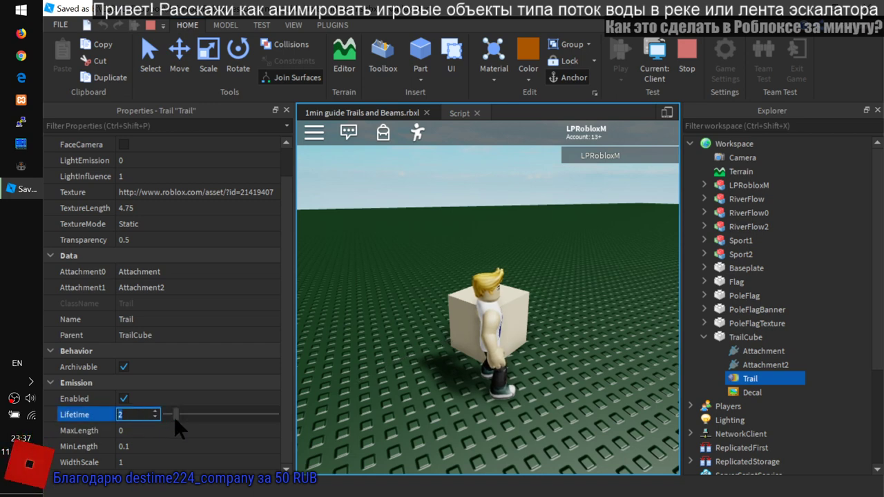
left_click_drag(174, 417, 294, 428)
left_click(432, 420)
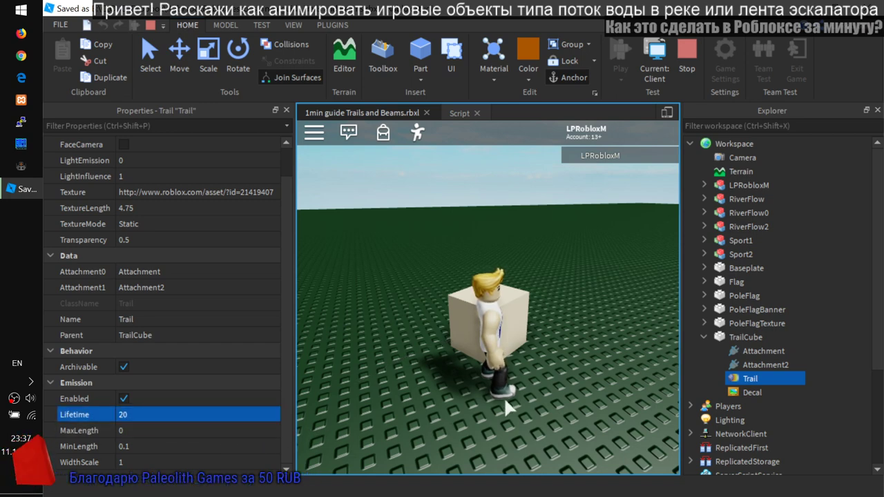
- Push the cube around the baseplate in several directions to examine the longer-lived footprint trail
key("a")
key("d")
key("w")
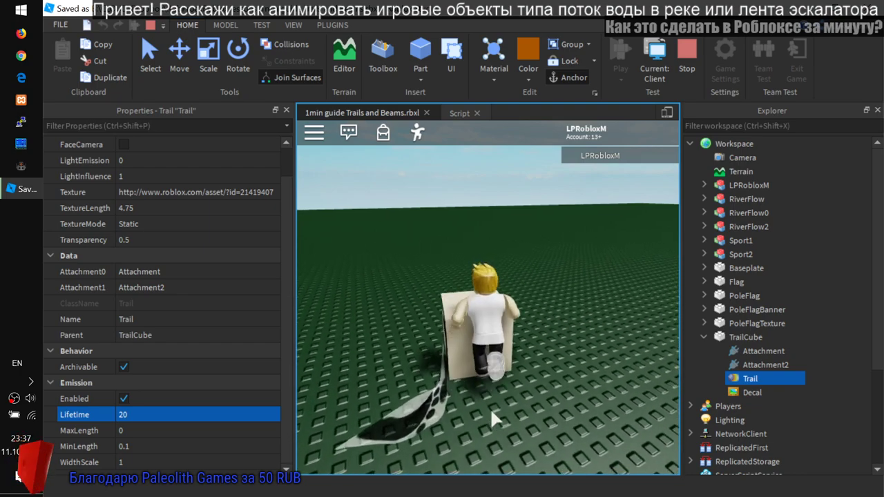
key("a")
key("w")
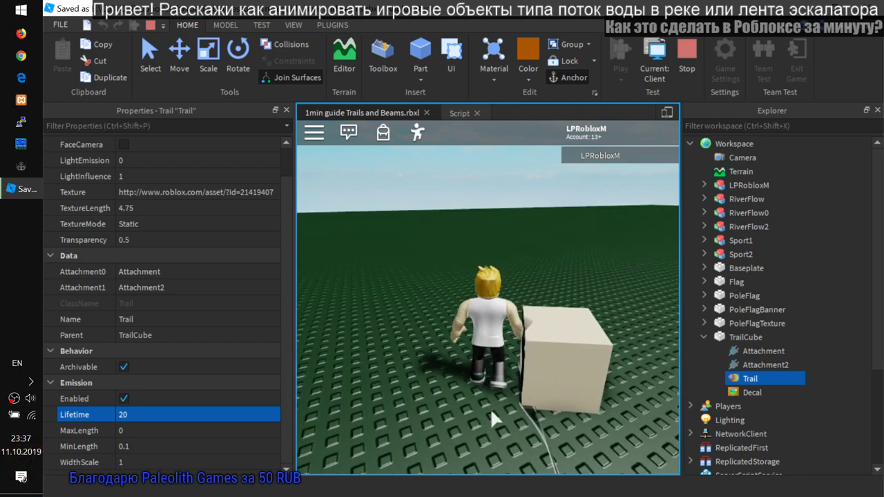
right_click_drag(491, 409, 491, 433)
key("a")
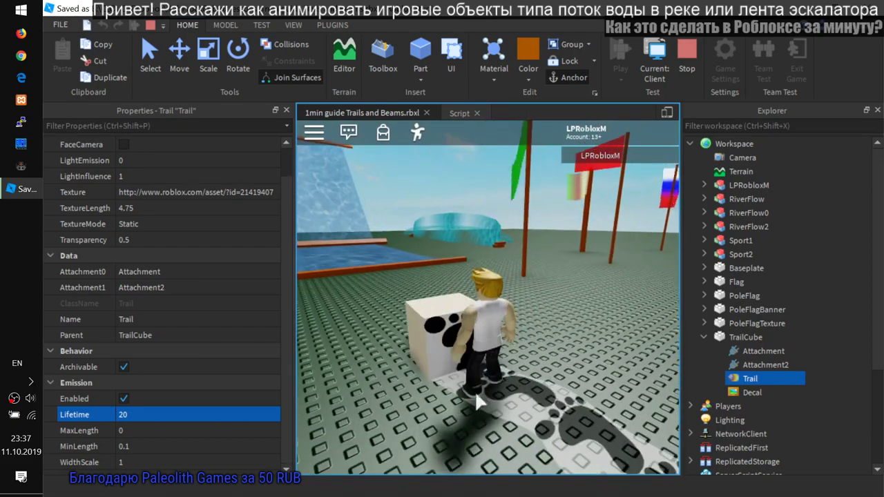
right_click_drag(543, 389, 497, 380)
key("w")
key("d")
key("w")
key("w")
key("w")
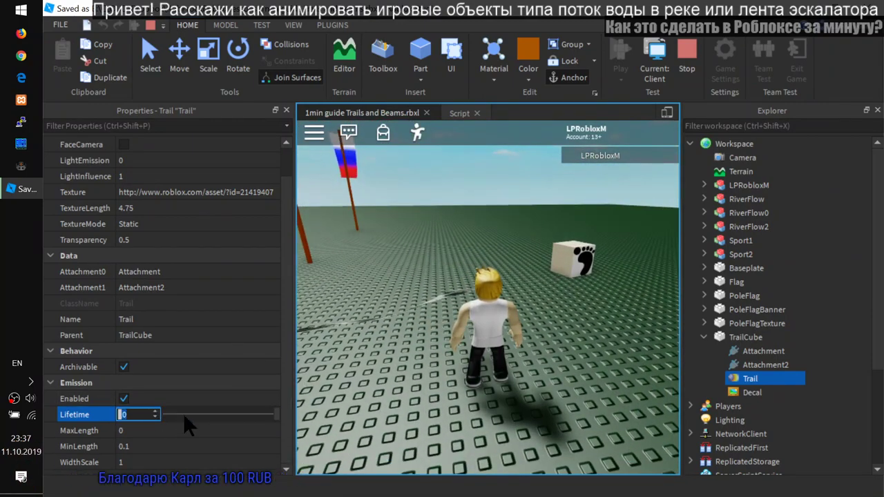
- Set the Trail's Lifetime to 3, MaxLength to 4 and MinLength to 0.6
left_click_drag(273, 410, 214, 411)
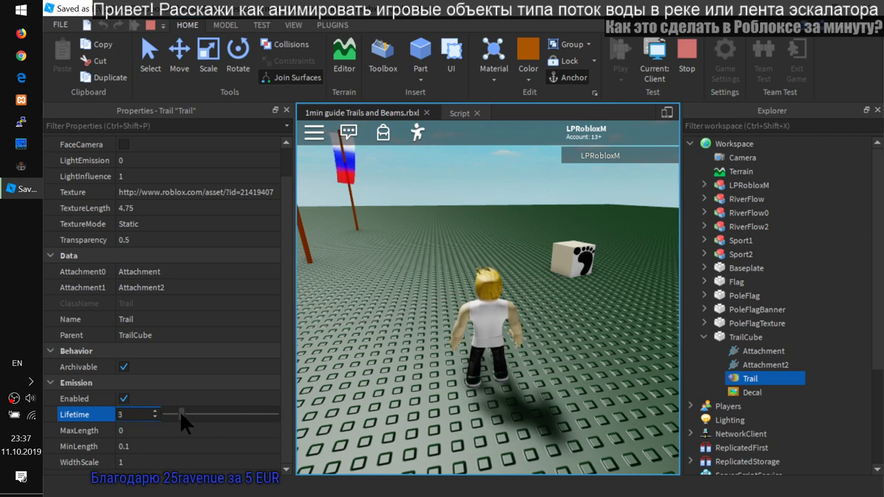
left_click(156, 428)
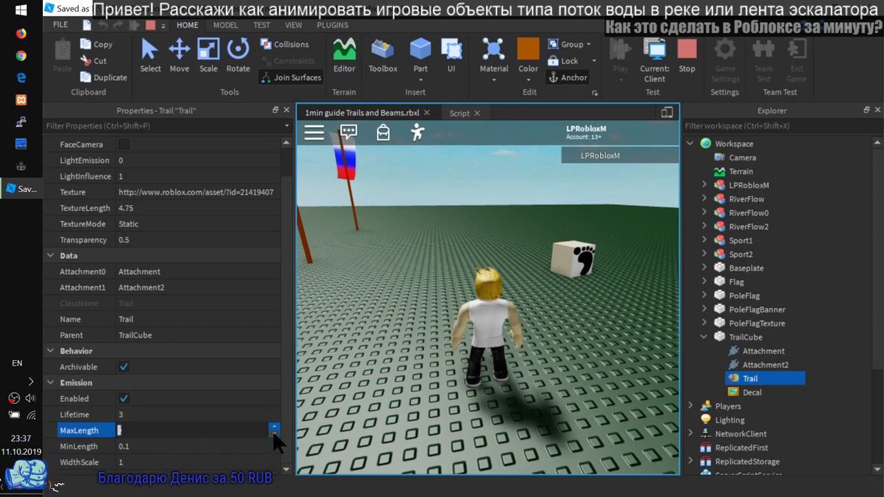
right_click_drag(592, 288, 614, 198)
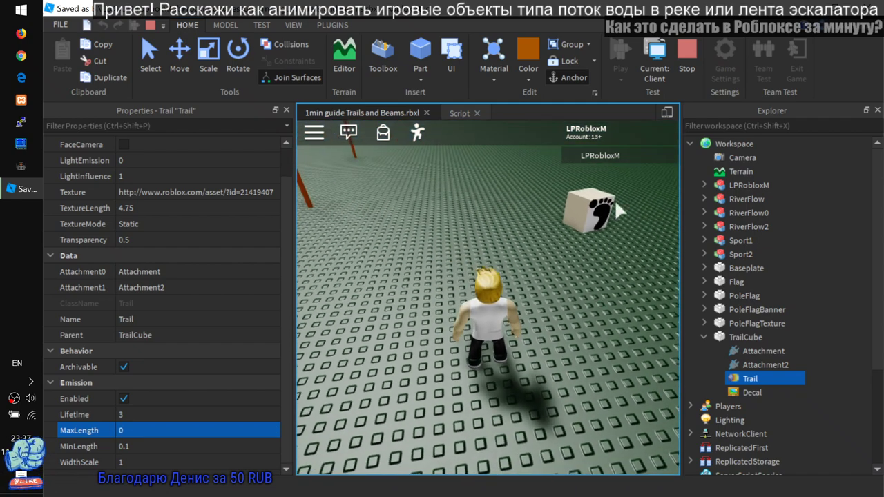
left_click(173, 430)
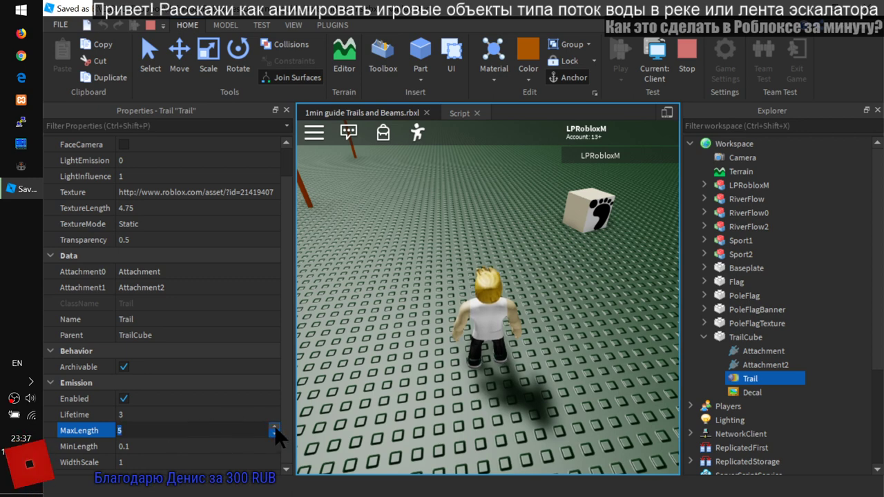
key("Tab")
type("0.6")
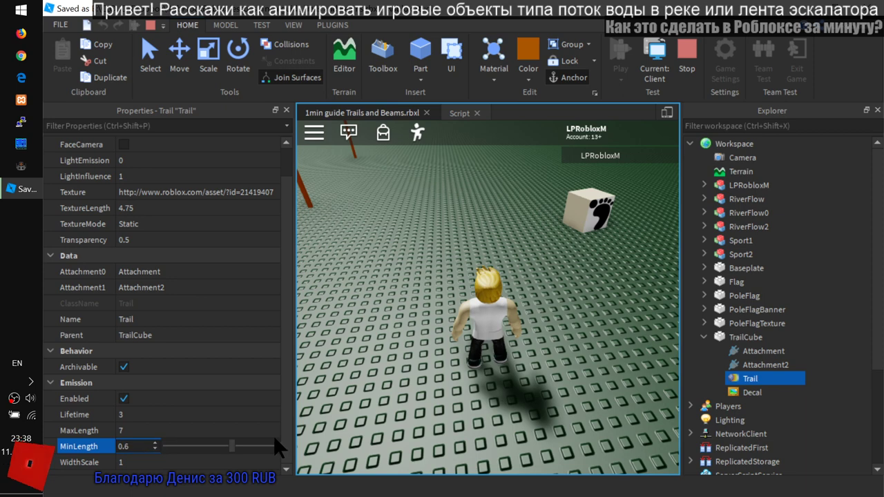
left_click(252, 432)
type("7")
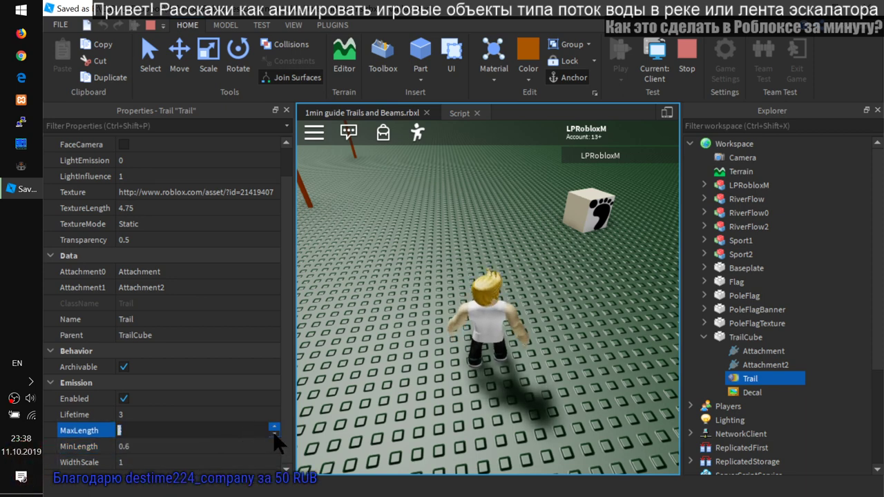
left_click(274, 433)
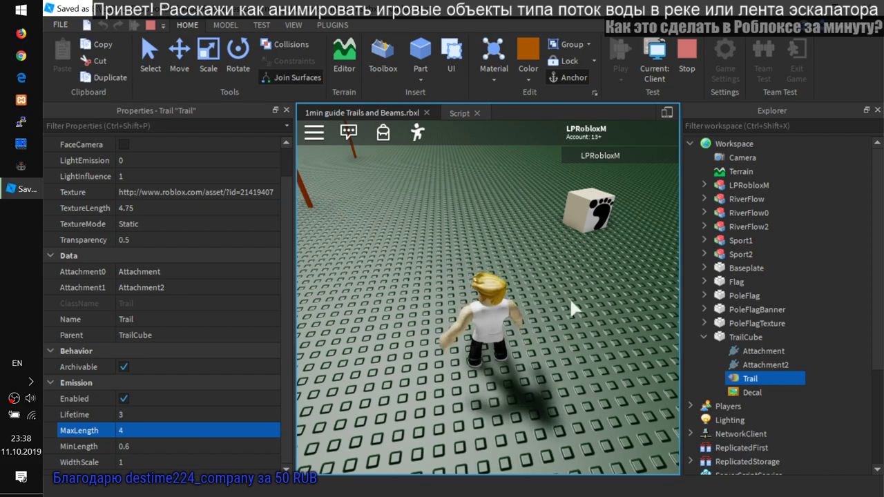
- Walk to the cube and push it forward to examine the trail with its limited length
key("w")
key("d")
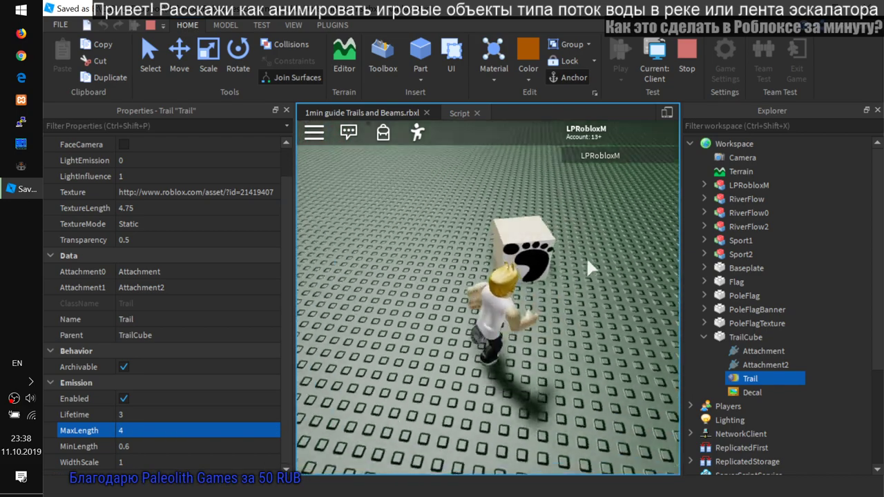
key("w")
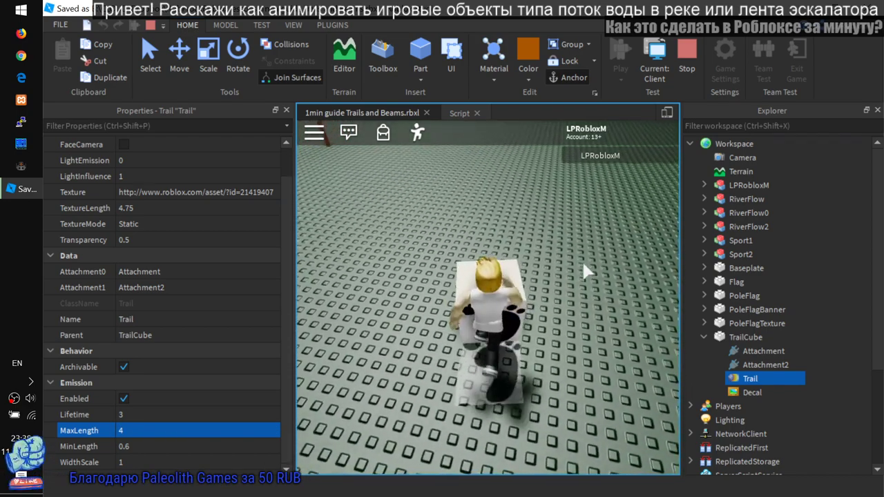
key("w")
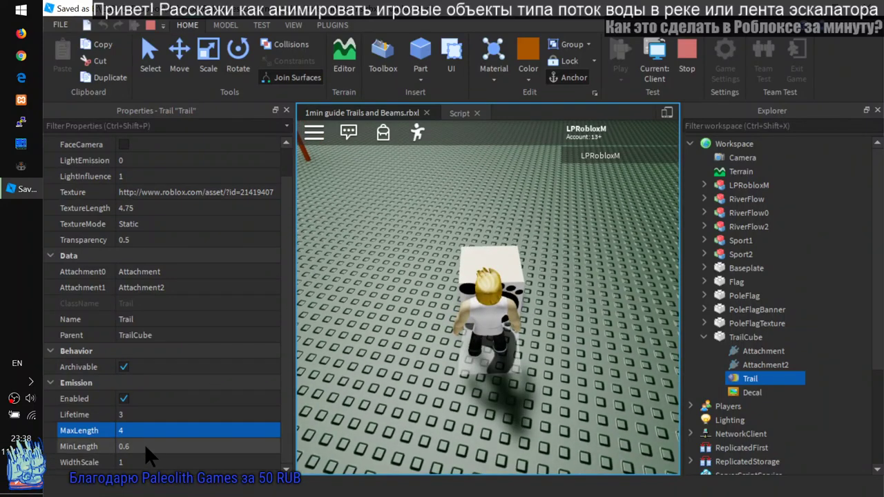
left_click(144, 444)
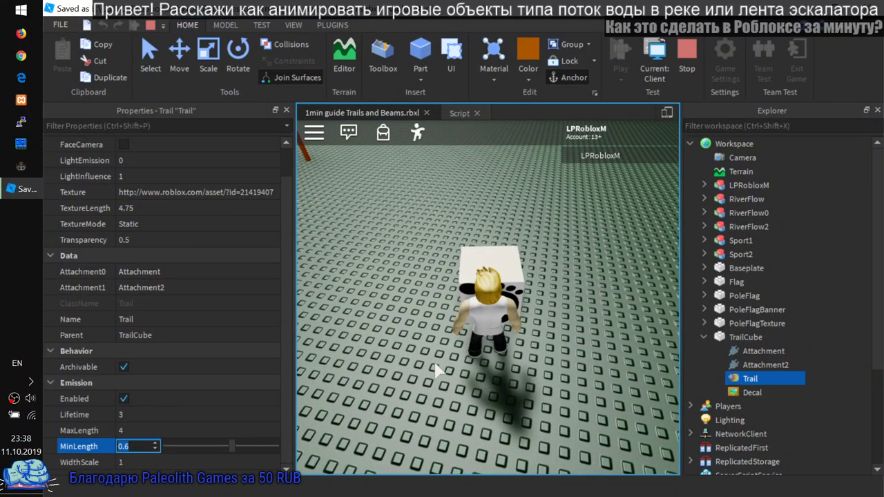
left_click(635, 351)
key("w")
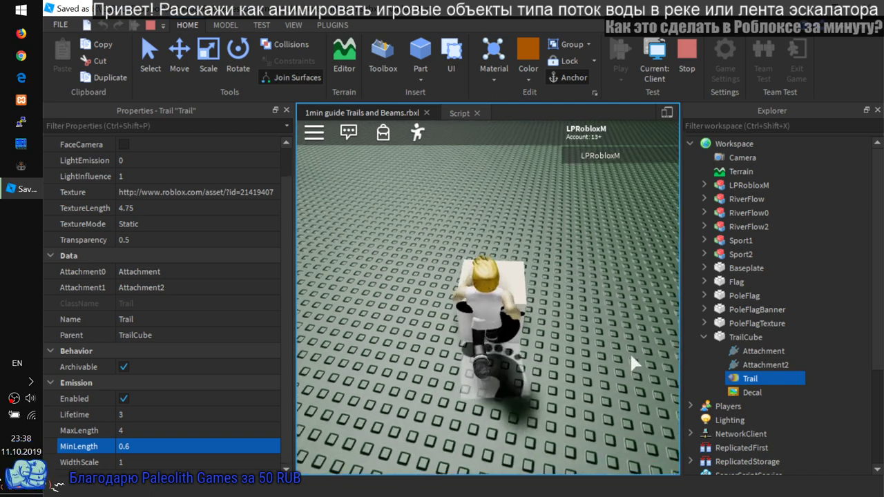
- Shape the Trail's WidthScale as a zigzag curve, with lows of 0.0125 at time 0.063 and 0.0188 at time 0.935
left_click(223, 462)
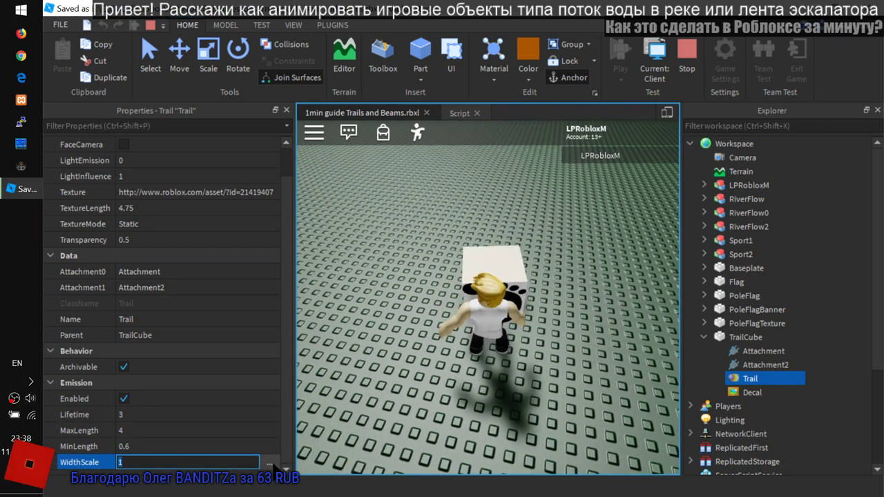
left_click(270, 466)
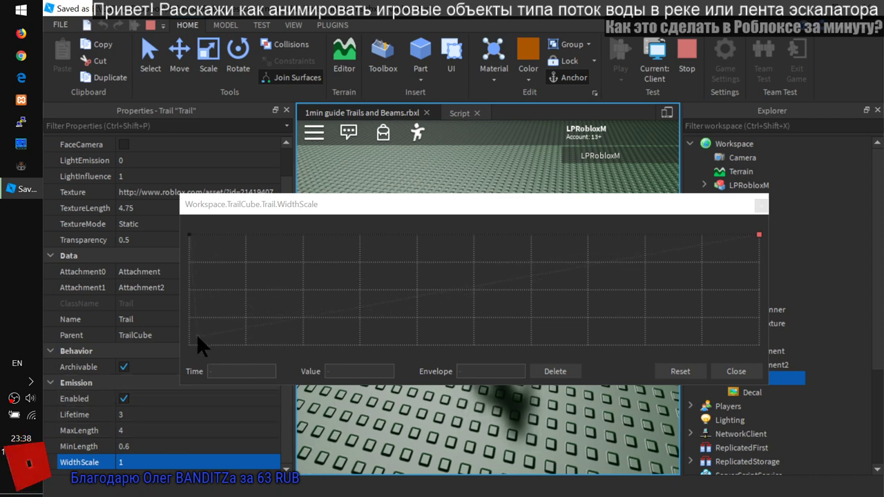
left_click(224, 341)
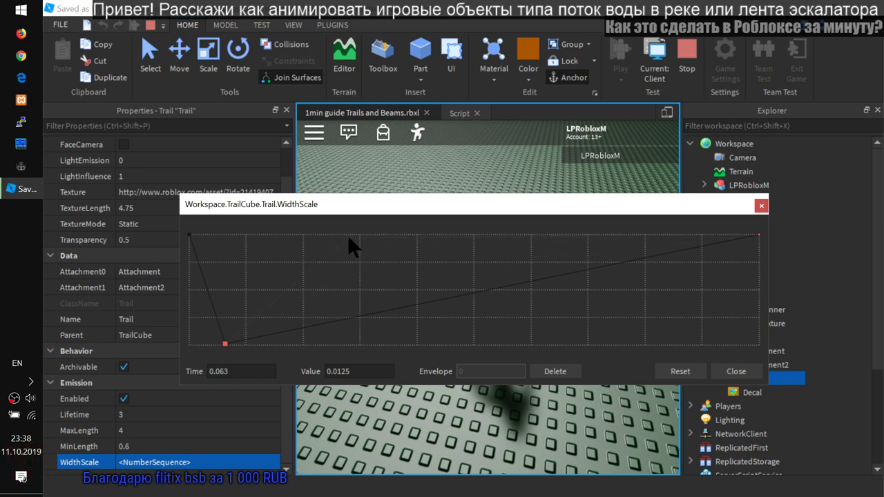
left_click(367, 269)
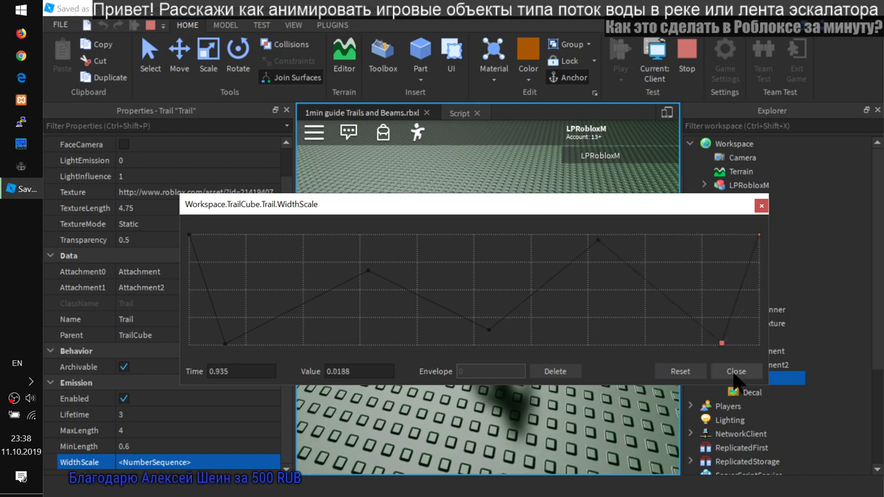
left_click(736, 373)
- Push the cube toward the flags and over the baseplate to examine the trail's varying width
key("w")
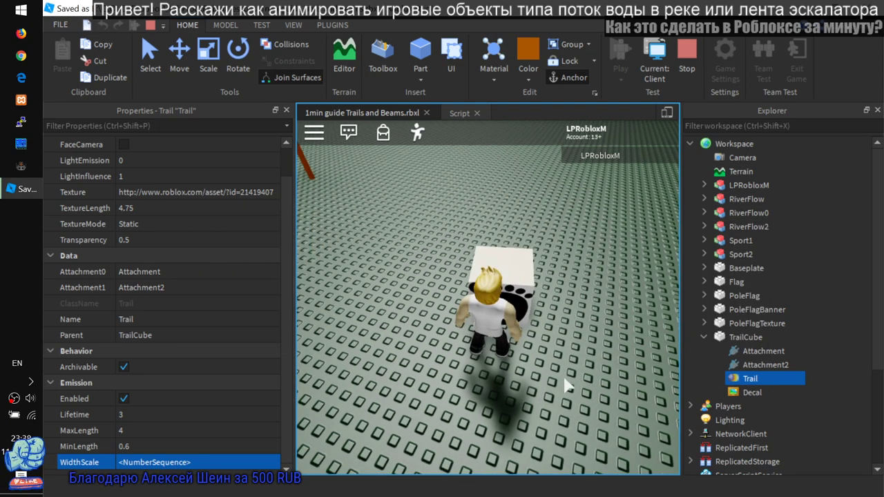
key("d")
key("w")
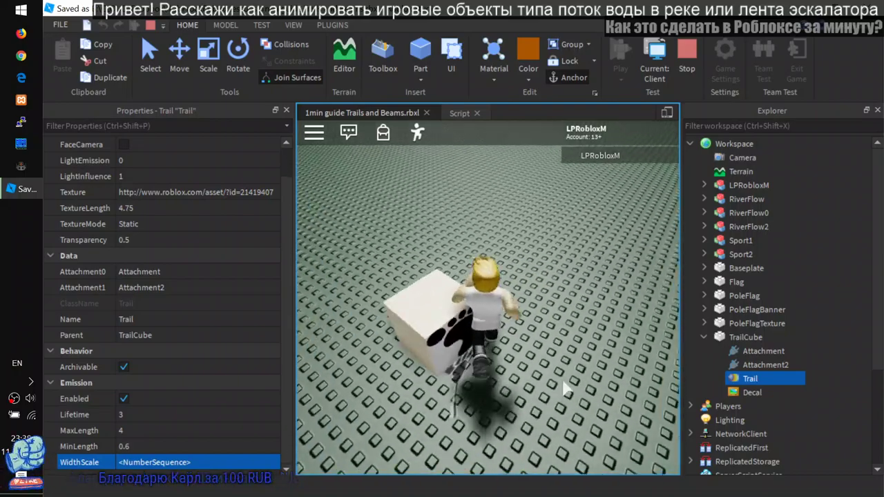
right_click_drag(567, 388, 609, 379)
key("s")
key("w")
key("w")
key("d")
key("w")
key("space")
key("d")
key("w")
key("w")
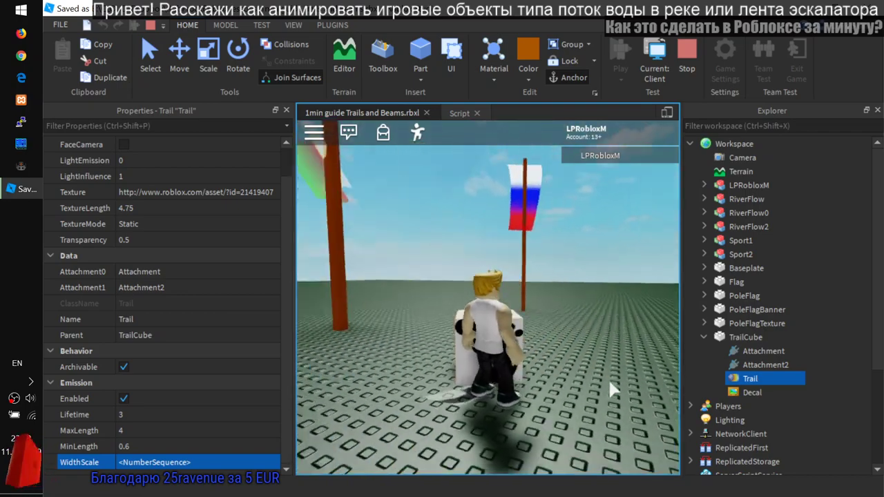
key("w")
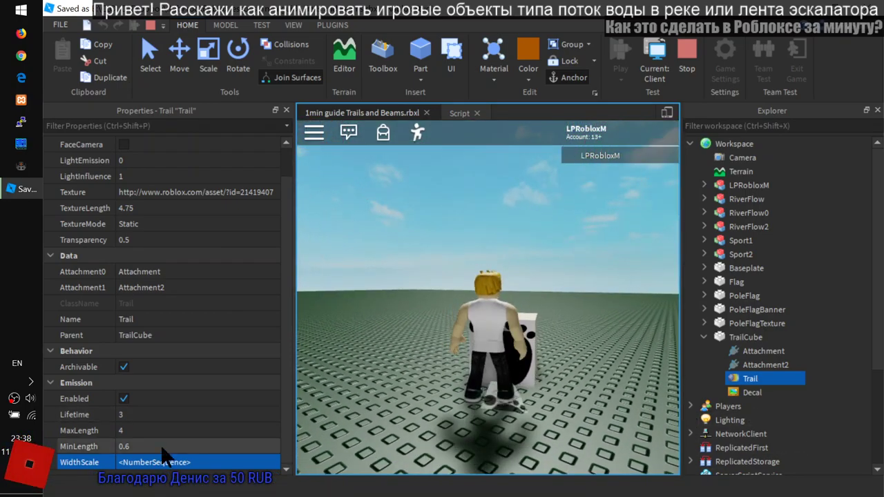
- Reshape the Trail's WidthScale as a curve tapering to 0.0437 at time 0.679, and set its MaxLength to 30
left_click(250, 462)
left_click(269, 462)
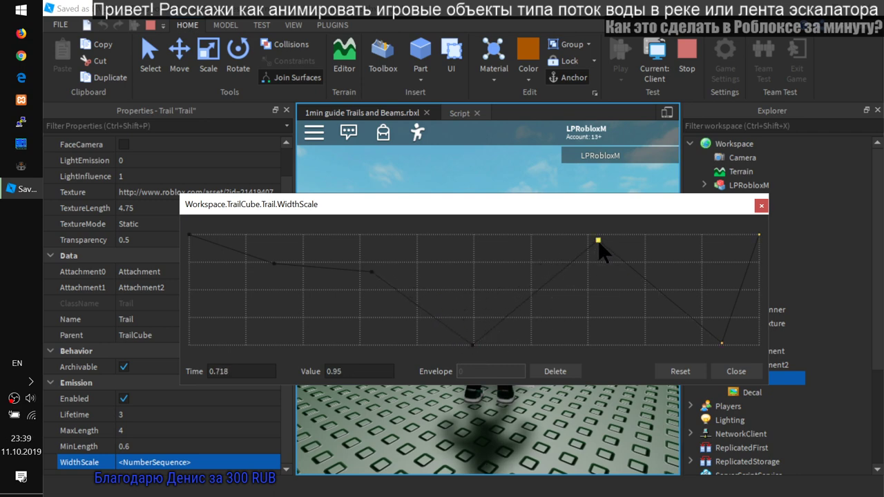
mouse_move(476, 340)
left_mouse_down()
mouse_move(476, 330)
mouse_move(484, 345)
left_mouse_up()
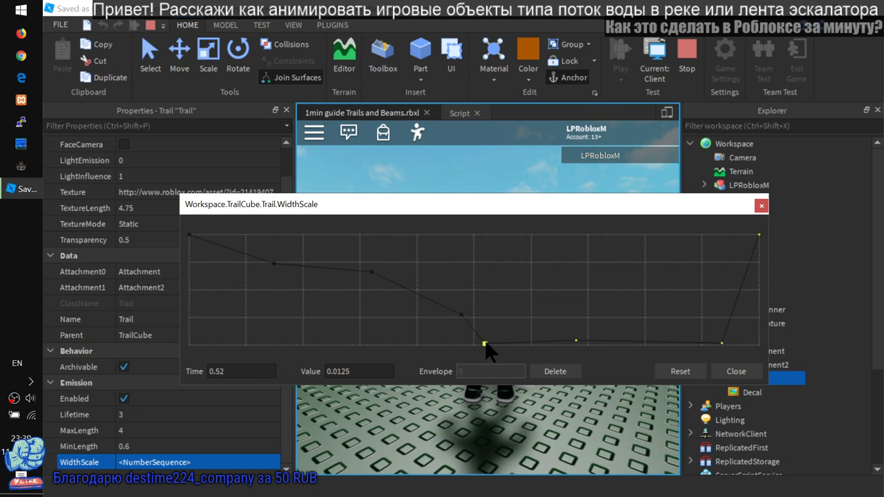
left_click(574, 340)
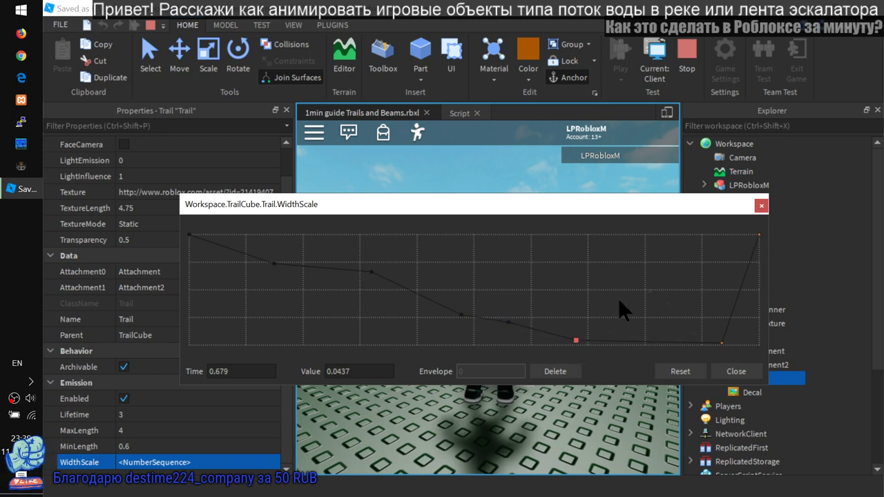
left_click(736, 371)
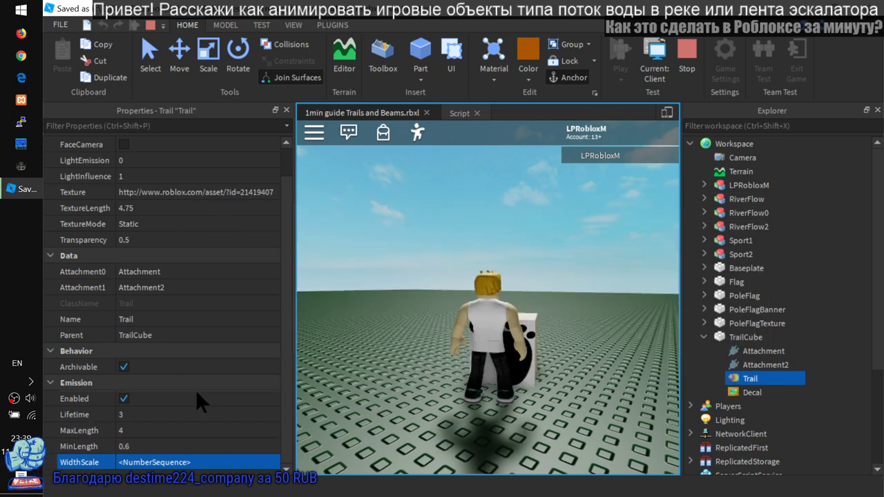
left_click(145, 428)
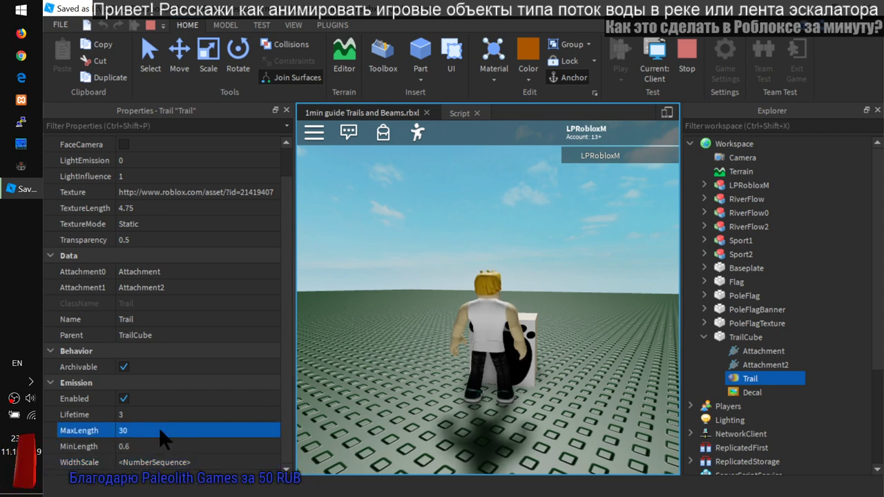
- Push the cube back and forth over the baseplate to examine the longer, tapering footprint trail from behind
key("w")
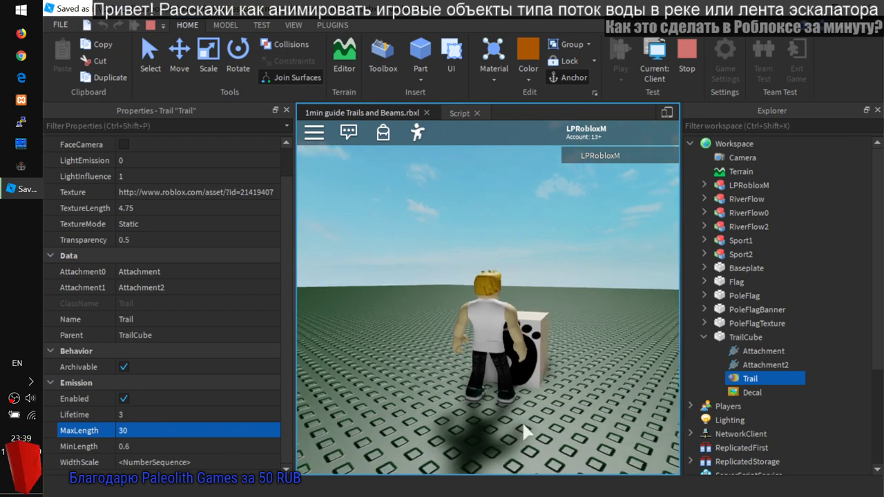
key("a")
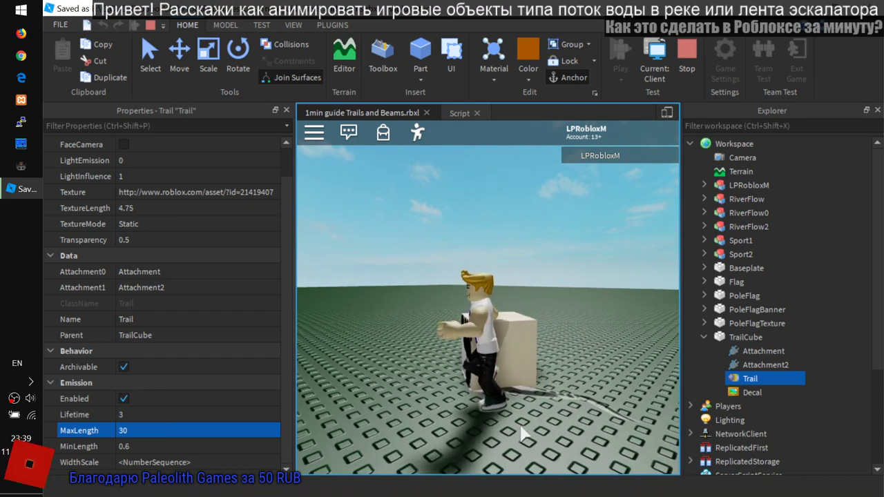
right_click_drag(520, 426, 511, 434)
key("w")
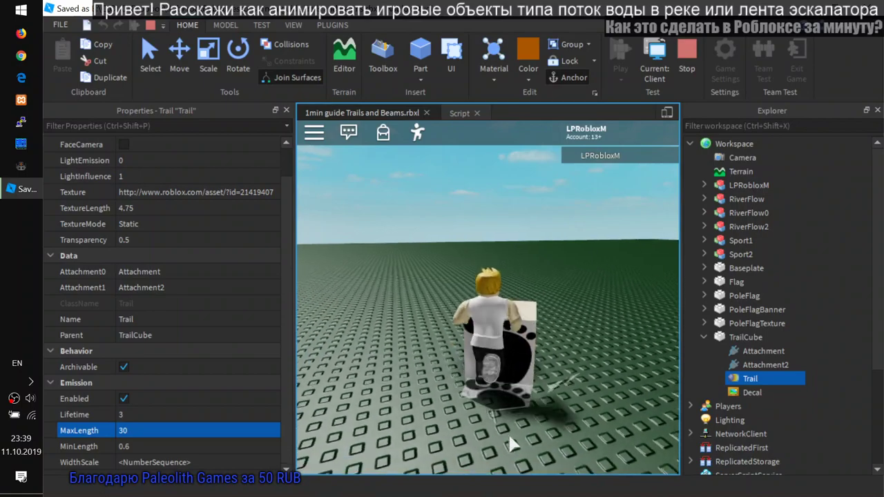
key("d")
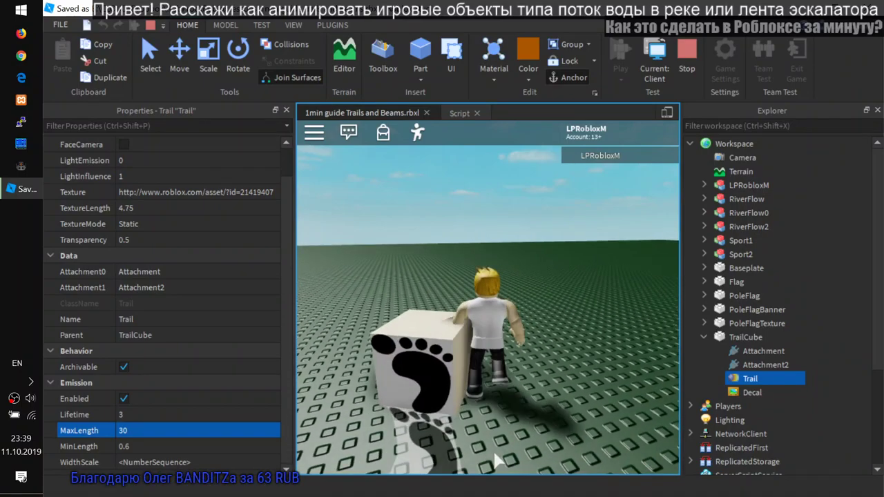
key("a")
key("d")
right_click_drag(494, 453, 495, 454)
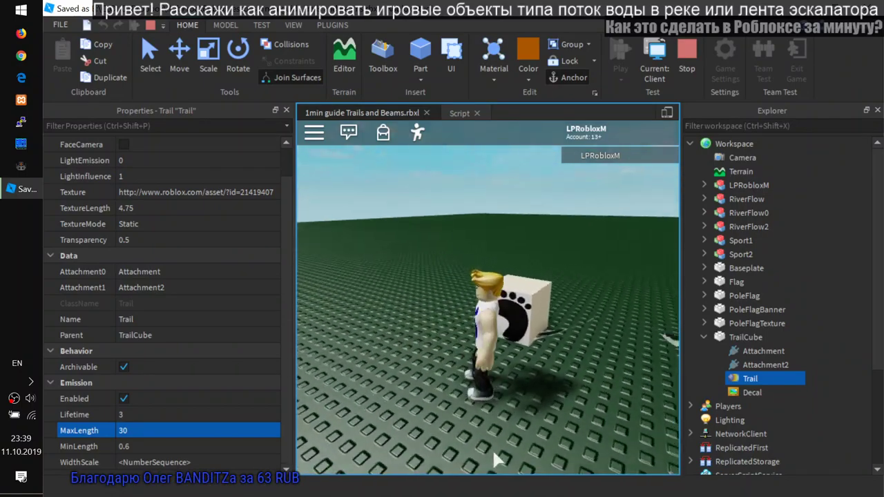
key("w")
key("w")
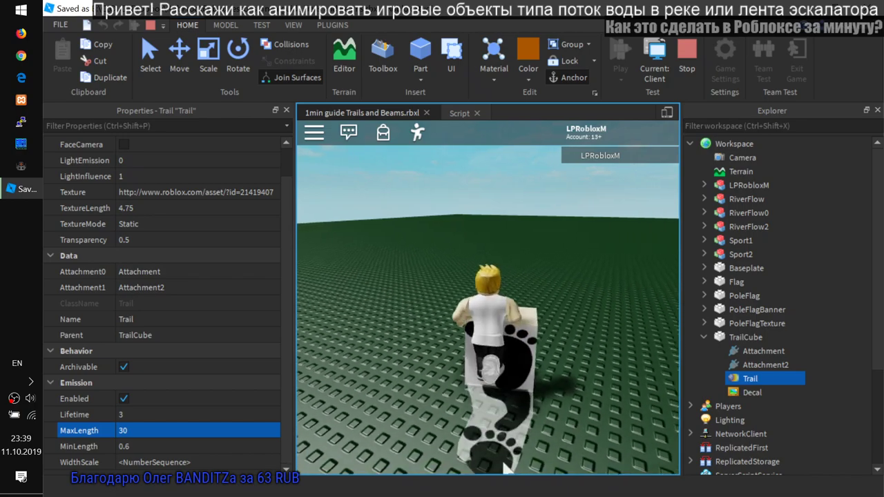
key("w")
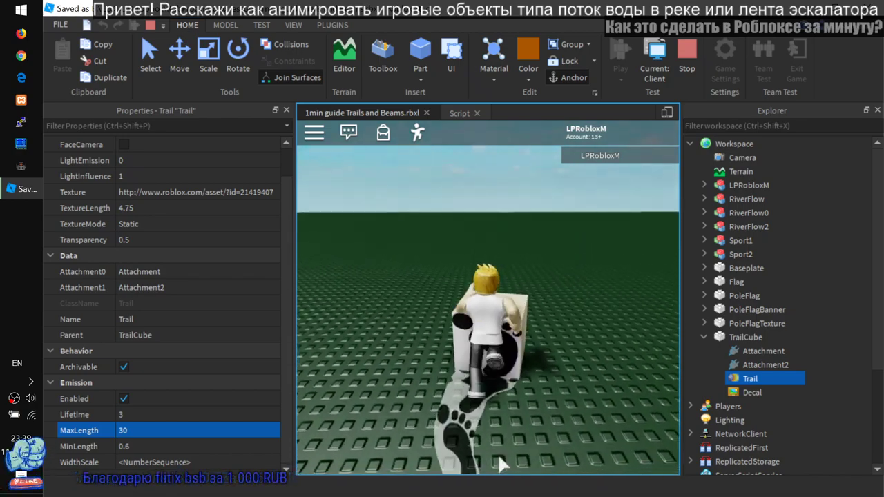
key("w")
right_click_drag(495, 421, 495, 421)
key("w")
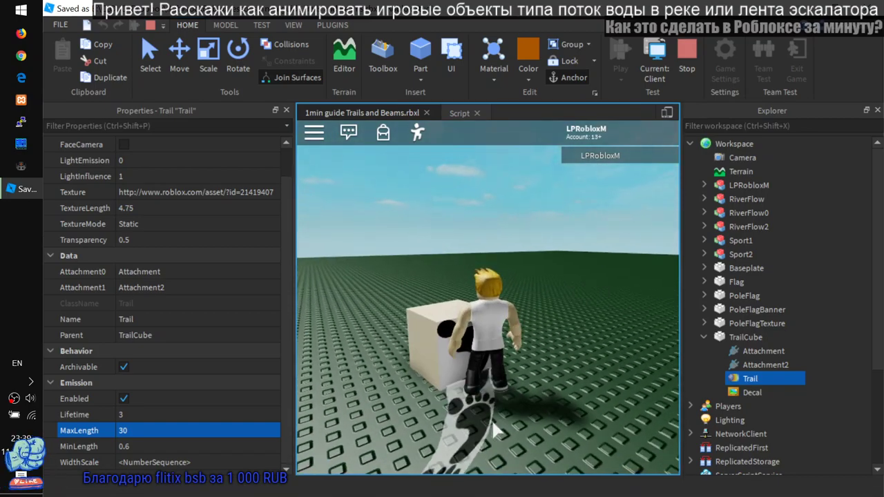
key("w")
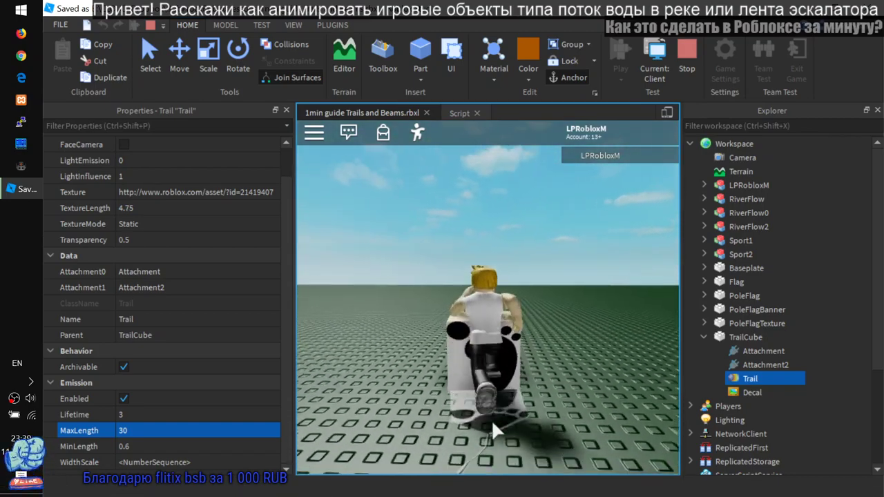
right_click_drag(492, 421, 493, 421)
key("w")
key("s")
right_click_drag(546, 368, 546, 368)
key("w")
key("w")
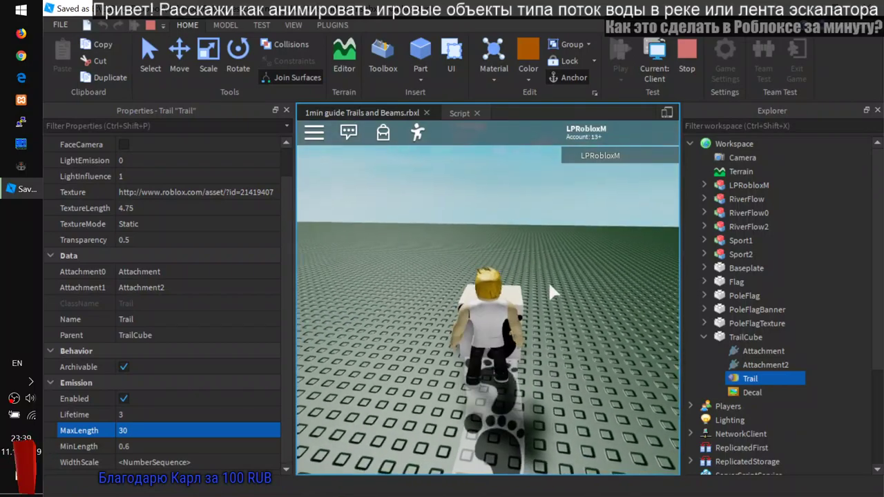
- Walk around the cube and push it in different directions to examine the trail from above and the side
right_click_drag(548, 286, 547, 285)
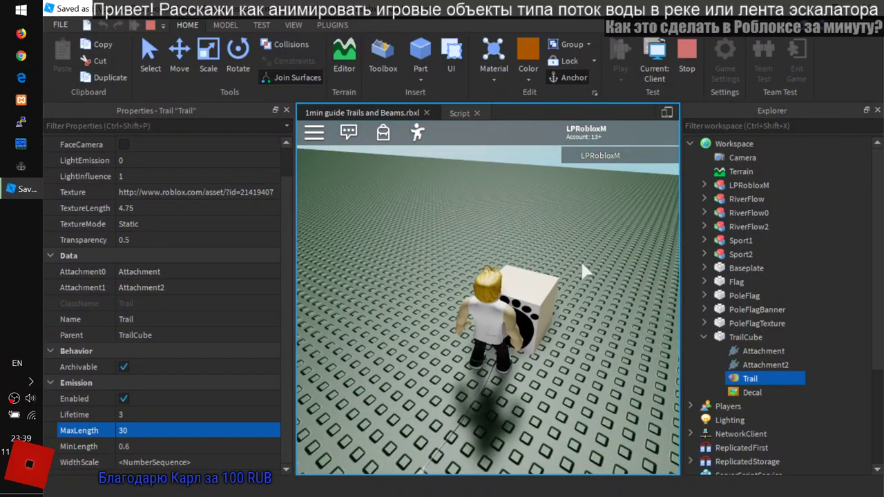
key("w")
key("a")
key("d")
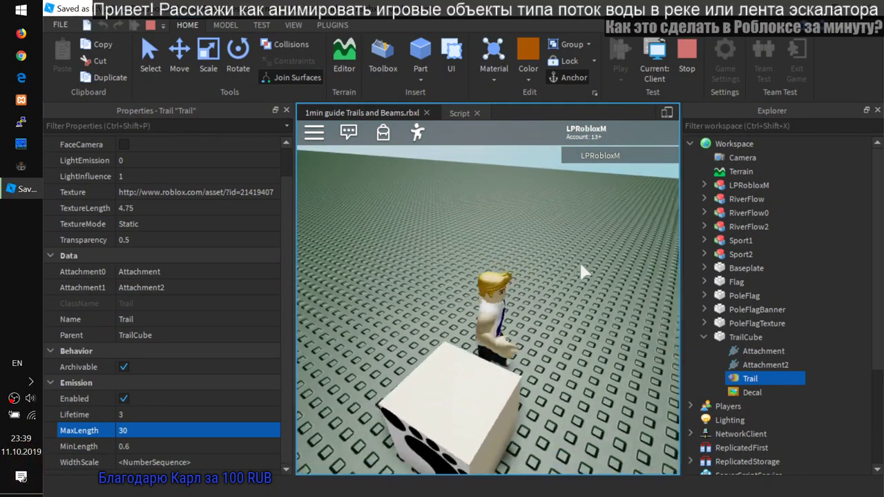
key("s")
key("a")
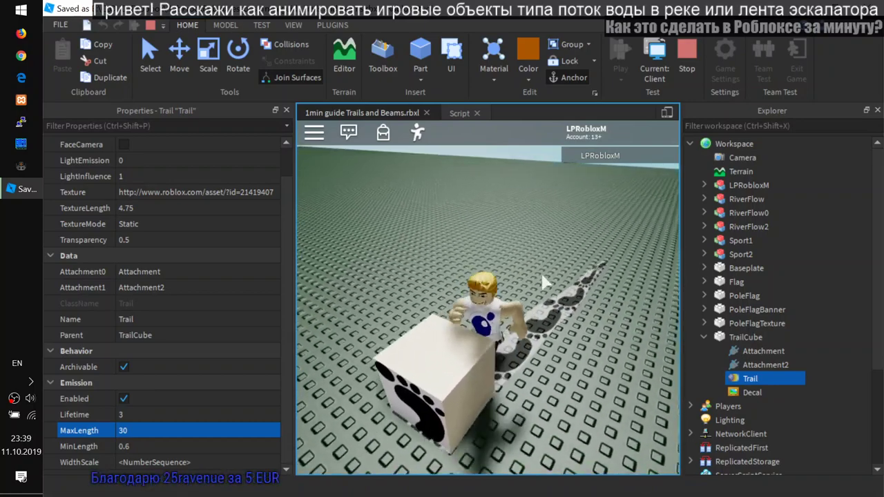
key("w")
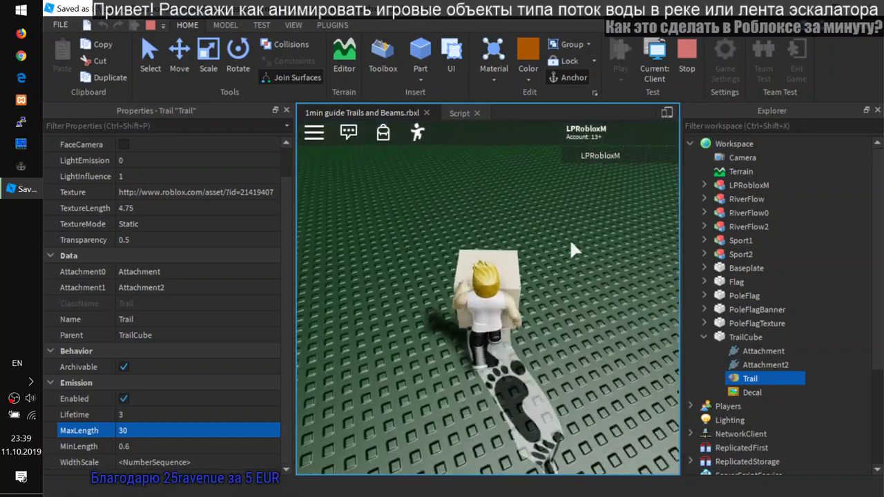
right_click_drag(495, 285, 496, 284)
right_click_drag(472, 351, 419, 316)
key("a")
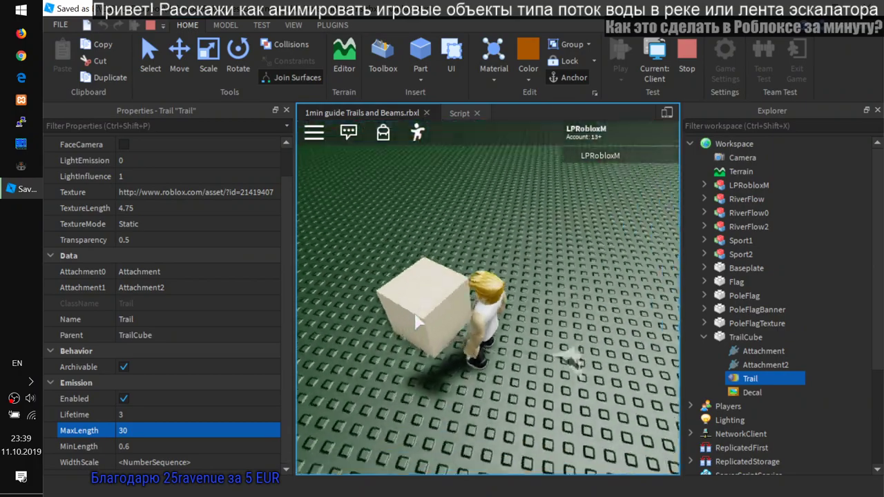
key("s")
key("a")
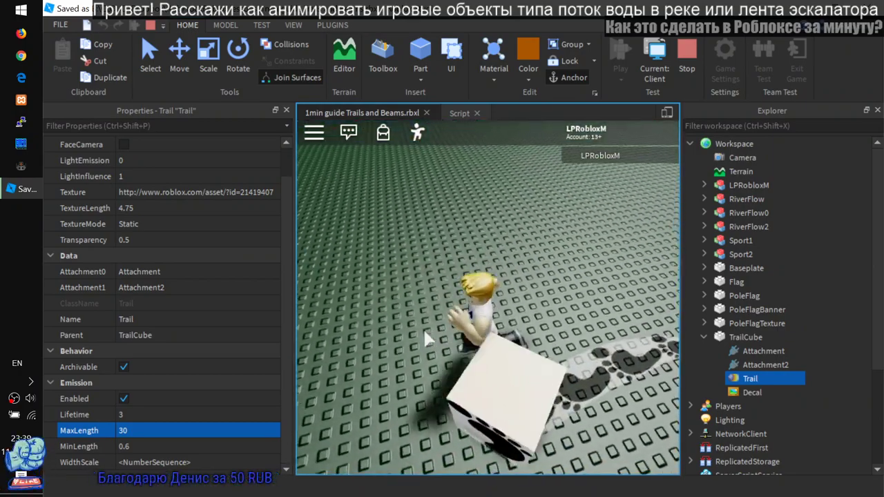
key("s")
- Keep pushing the cube across the baseplate while turning, to examine how the footprint trail bends and narrows
key("d")
key("w")
key("w")
right_click_drag(425, 338, 411, 343)
key("w")
key("a")
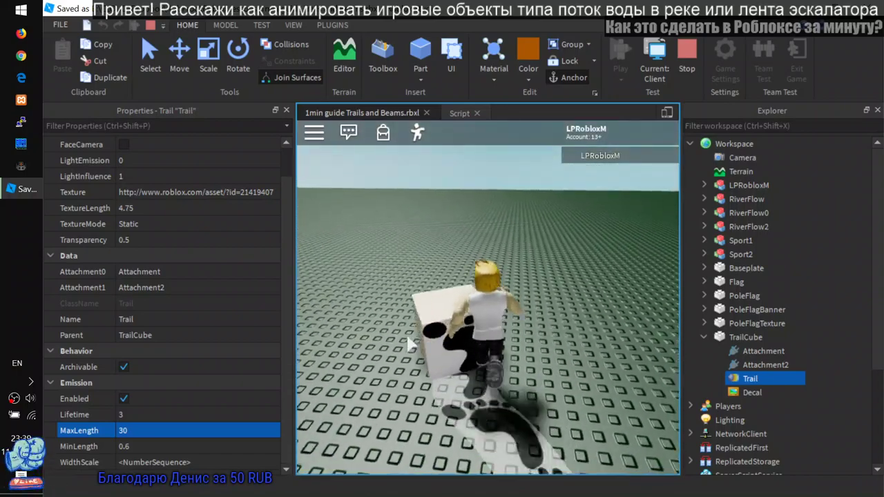
right_click_drag(493, 309, 522, 292)
key("w")
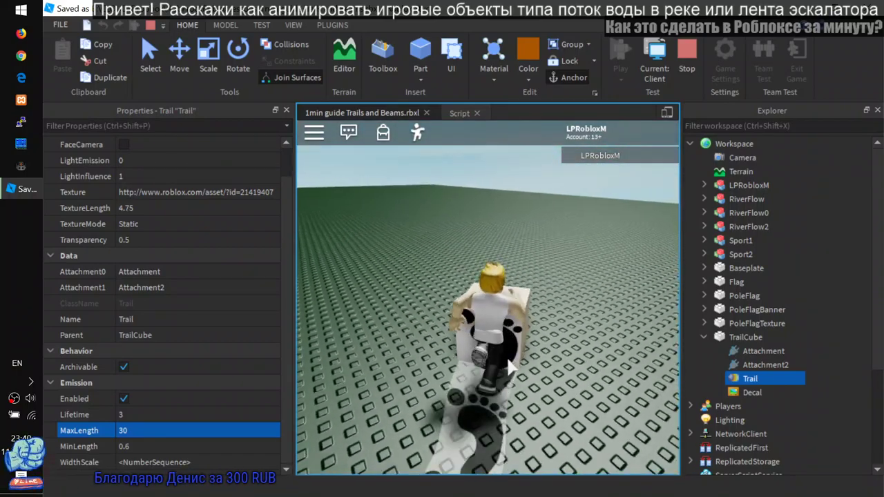
right_click_drag(536, 339, 461, 311)
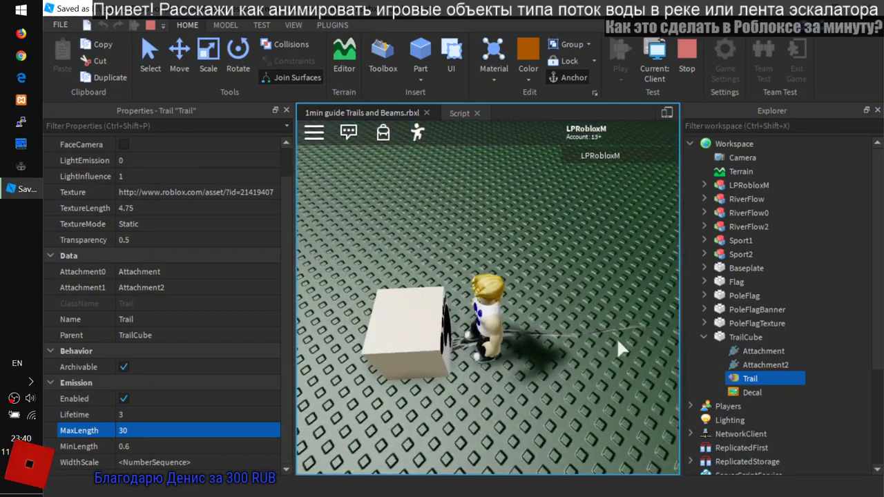
right_click_drag(618, 344, 614, 344)
key("w")
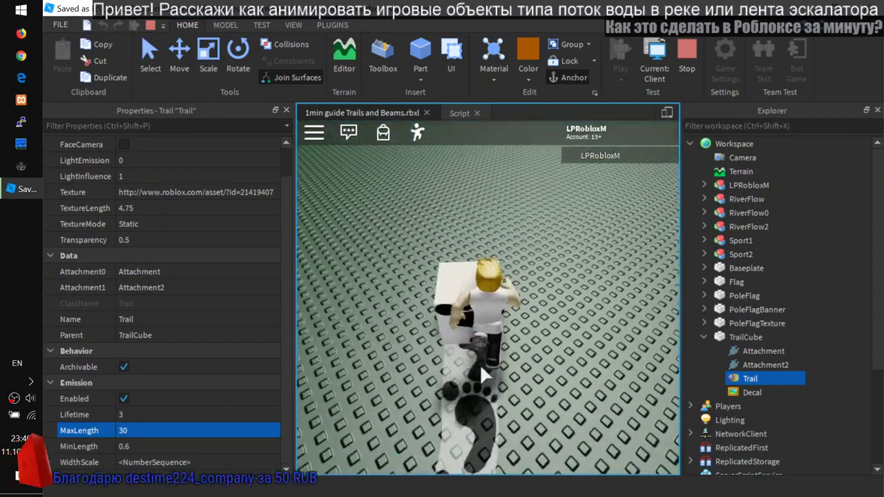
right_click_drag(484, 375, 558, 304)
key("w")
right_click_drag(594, 231, 594, 231)
- Stop the playtest, collapse the Sport2 model and save the place to its file
left_click(687, 64)
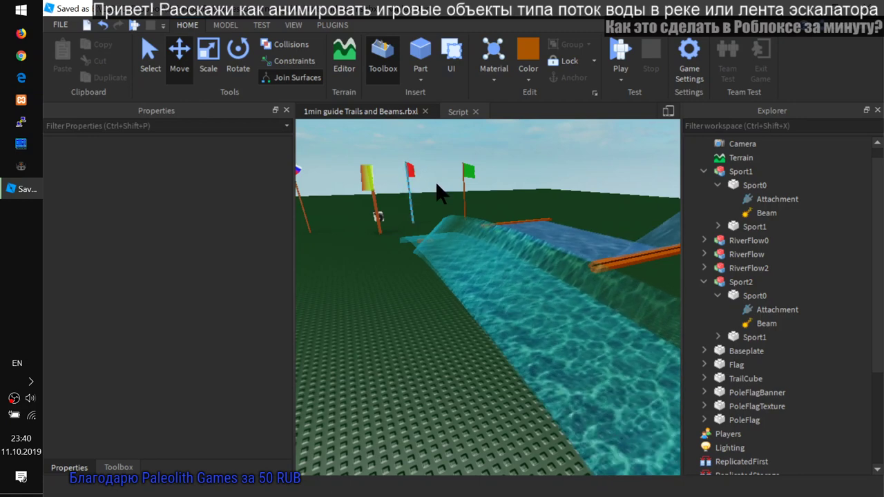
left_click(703, 282)
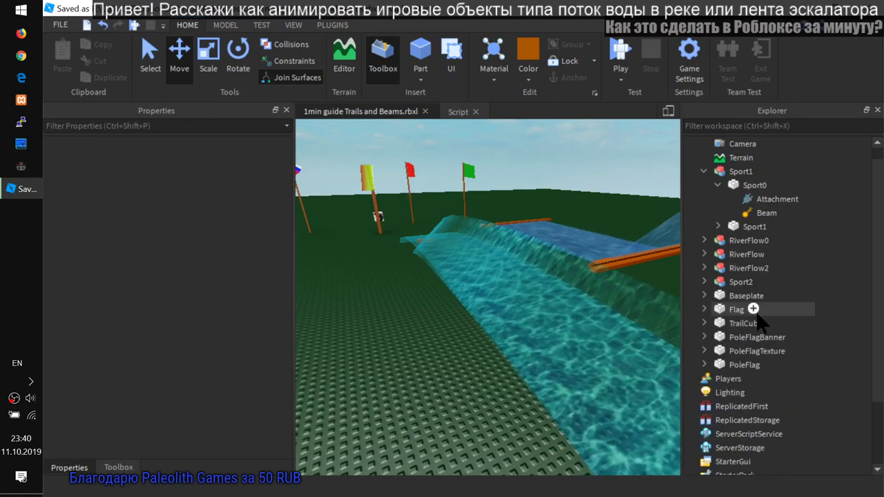
left_click(60, 24)
left_click(76, 173)
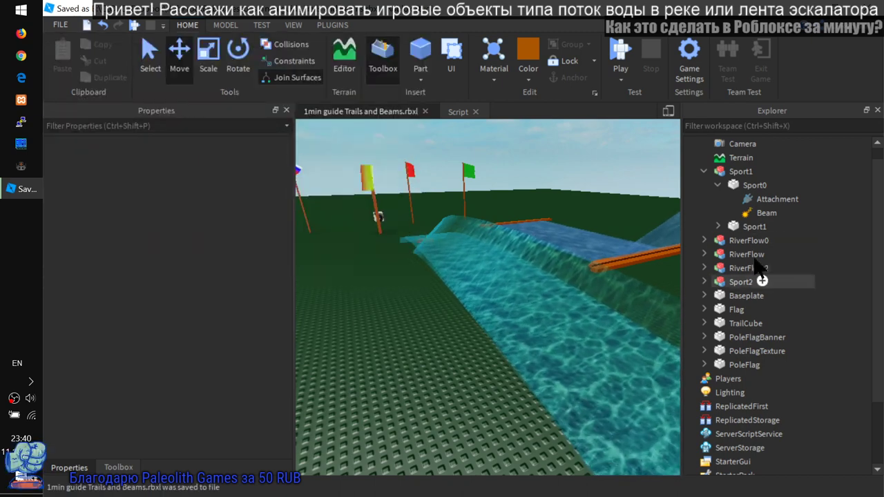
- Collapse the Sport0 part, select the Flag part and examine the green flag's textured cloth up close
left_click(717, 185)
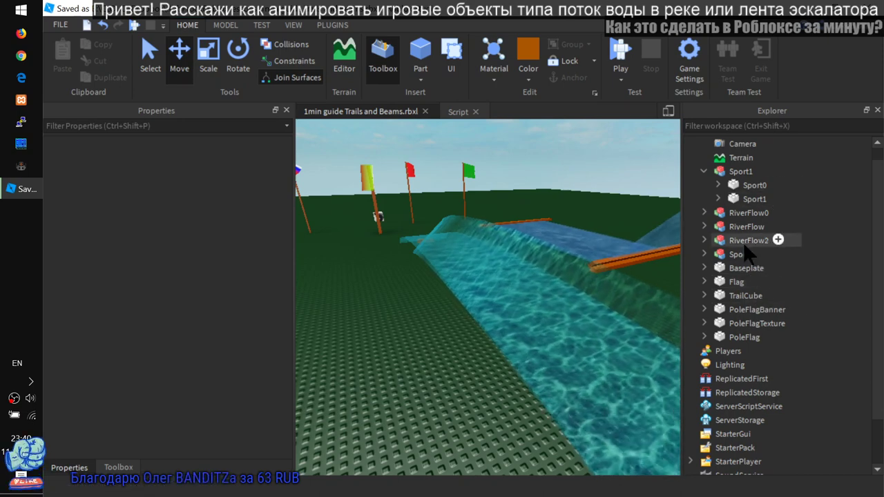
left_click(737, 282)
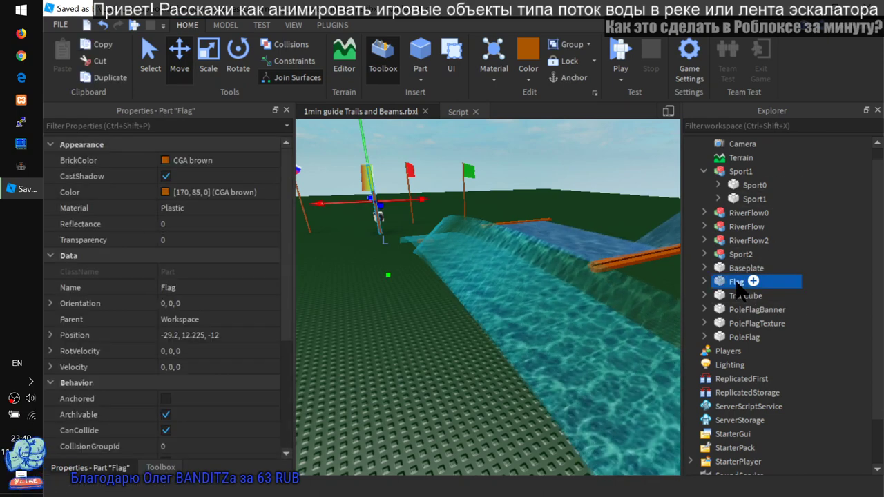
key("f")
mouse_move(609, 268)
right_mouse_down()
mouse_move(579, 247)
mouse_move(578, 264)
mouse_move(591, 269)
right_mouse_up()
right_click_drag(504, 220, 502, 214)
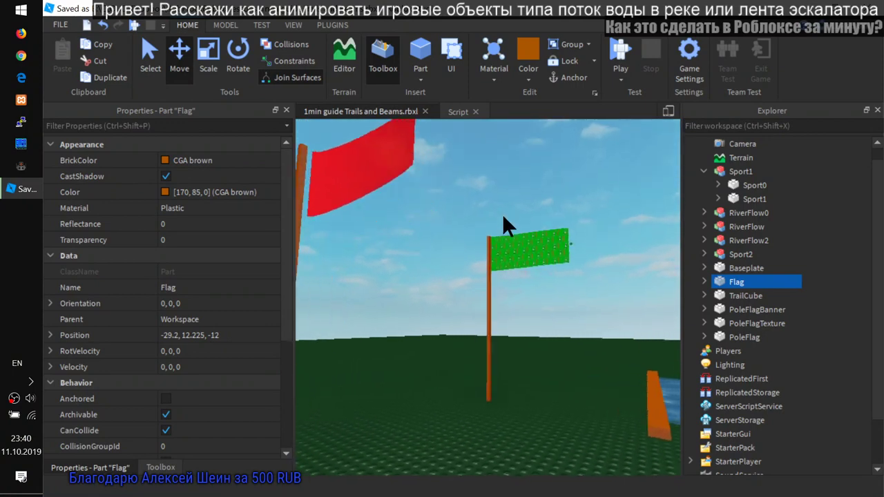
key("w")
right_click_drag(543, 289, 543, 291)
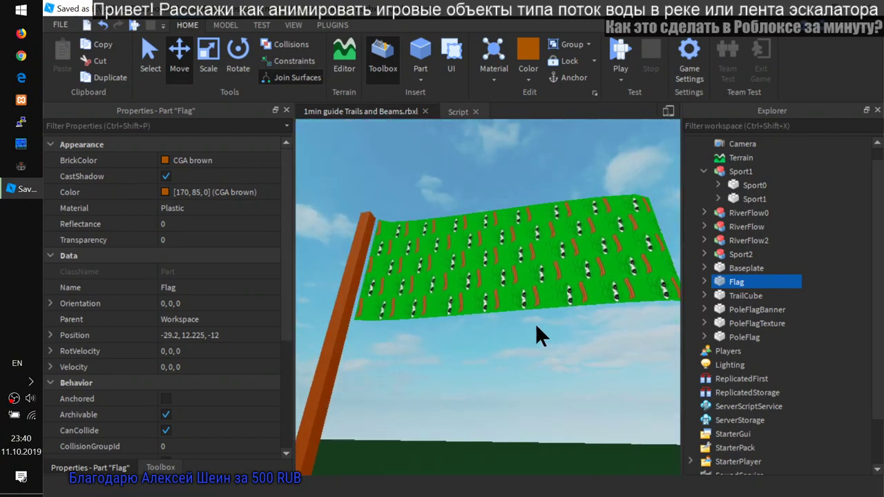
- Select the red flag's pole, PoleFlag, and expand its child objects
right_click_drag(534, 331, 572, 338)
key("s")
key("w")
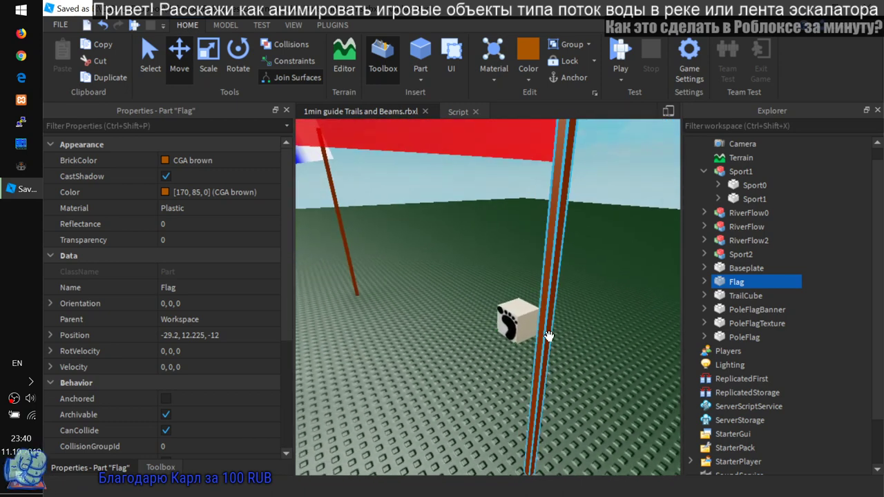
left_click(547, 335)
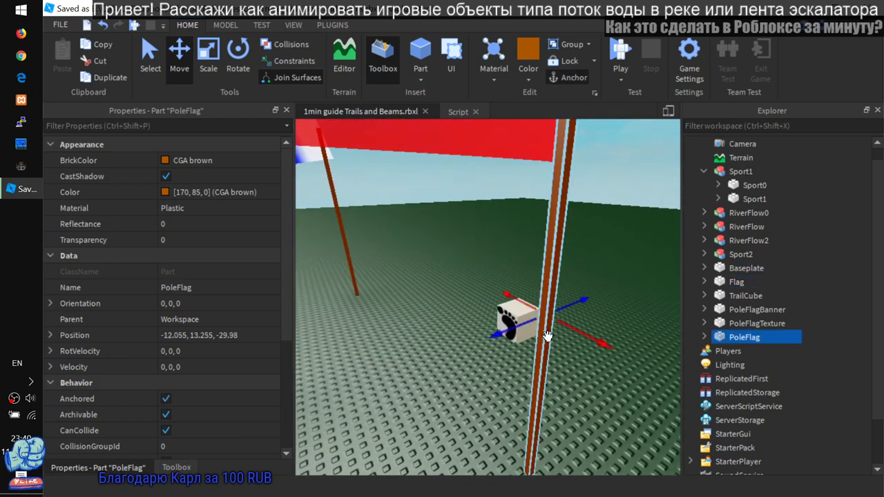
left_click(705, 337)
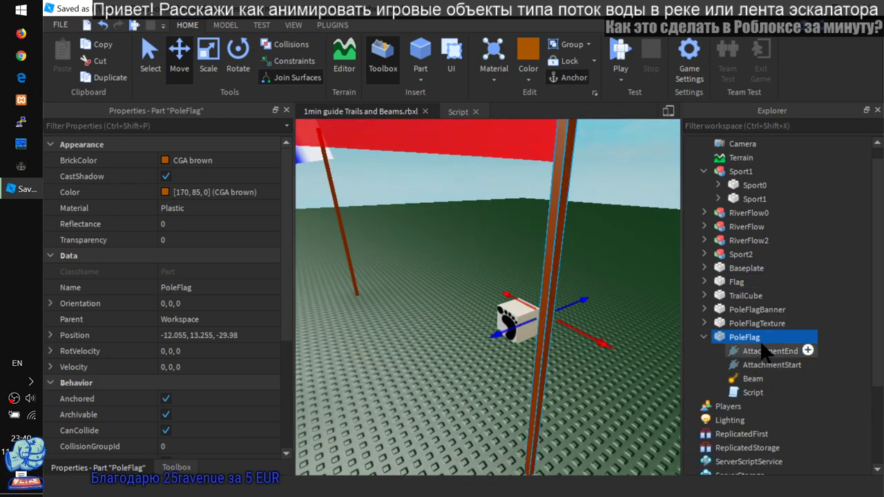
- Examine the red flag's cloth and pole from several angles, with PoleFlag's child objects listed
scroll(767, 352, "down", 1)
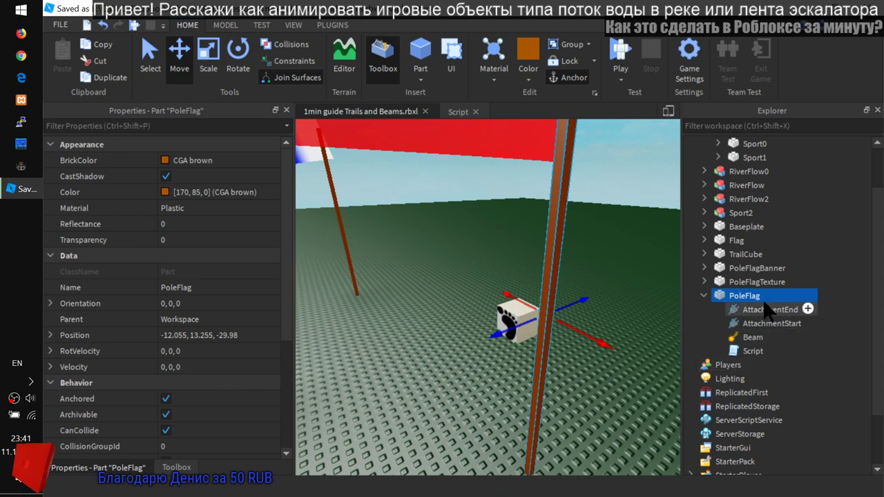
right_click_drag(542, 226, 537, 225)
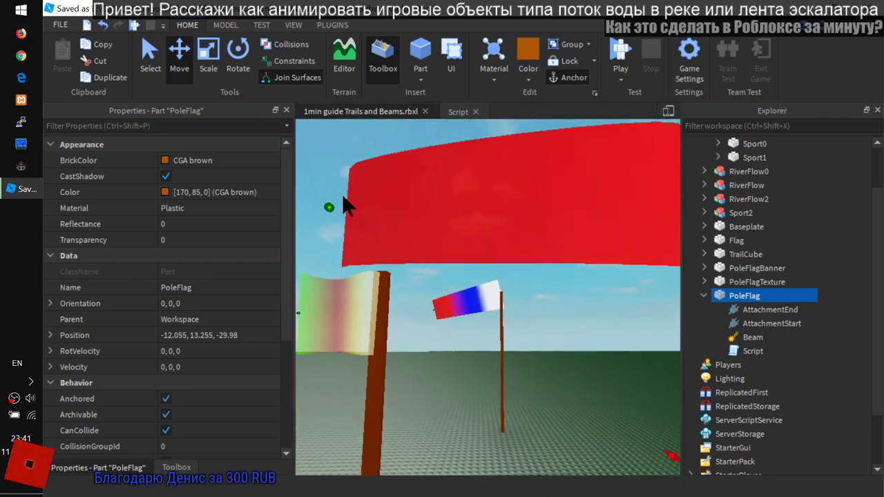
key("f")
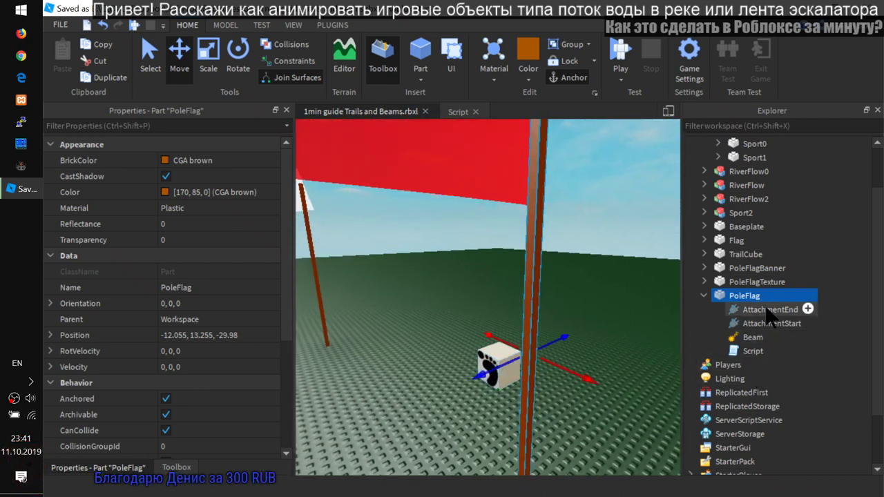
left_click(704, 296)
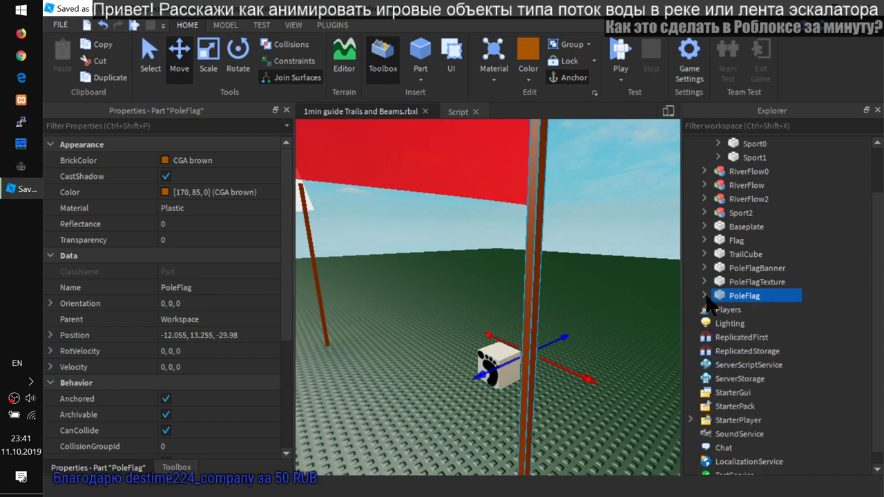
left_click(704, 295)
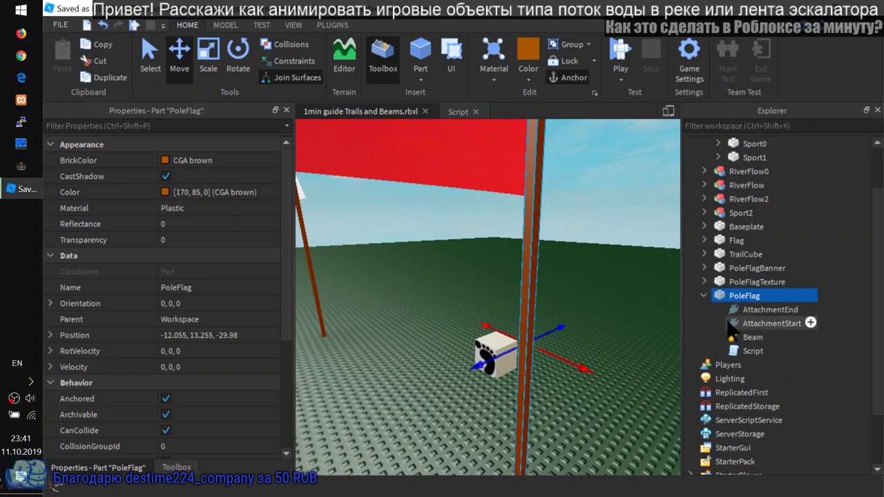
right_click_drag(662, 347, 661, 347)
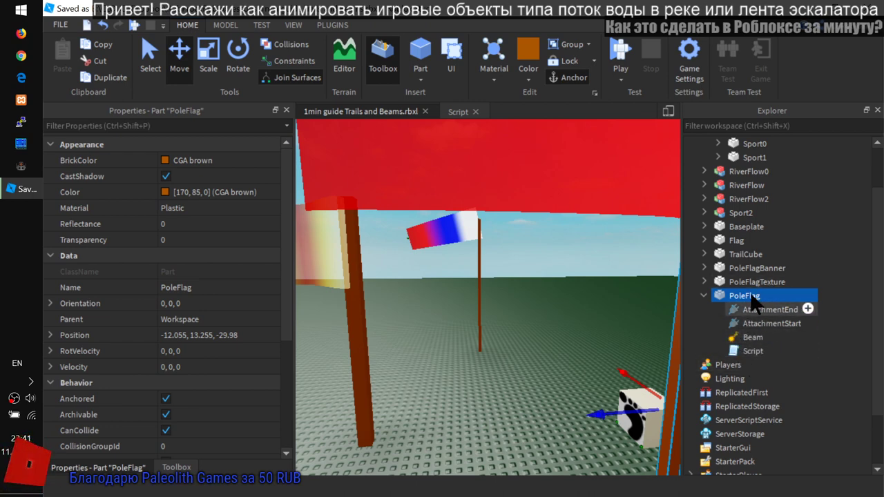
right_click_drag(595, 298, 594, 299)
scroll(594, 299, "down", 3)
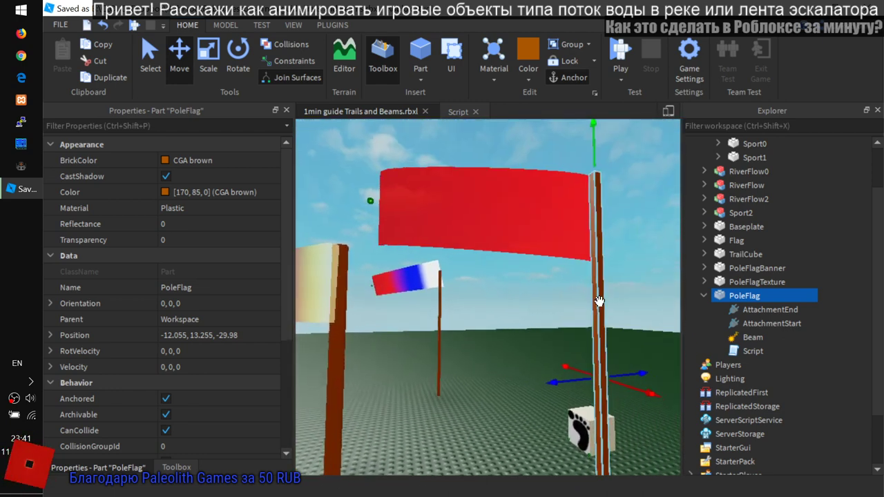
- Open the script inside PoleFlag and close Properties and the Toolbox to widen the code view
double_click(750, 353)
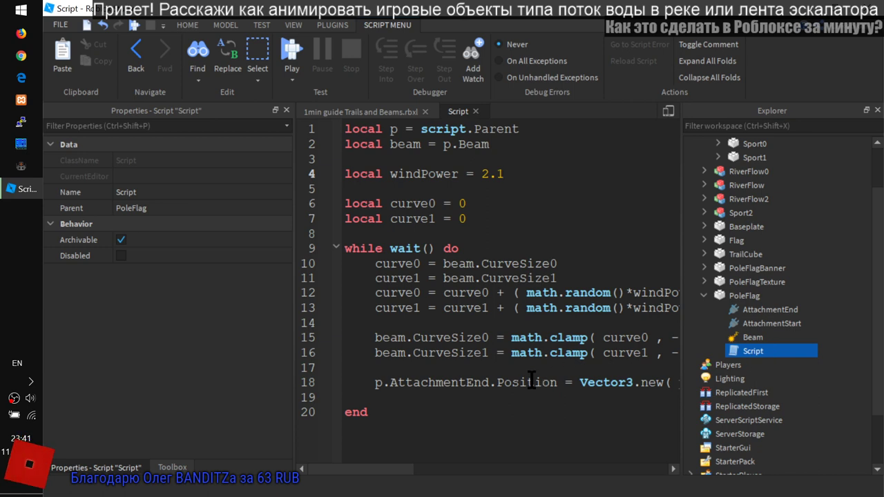
left_click(286, 110)
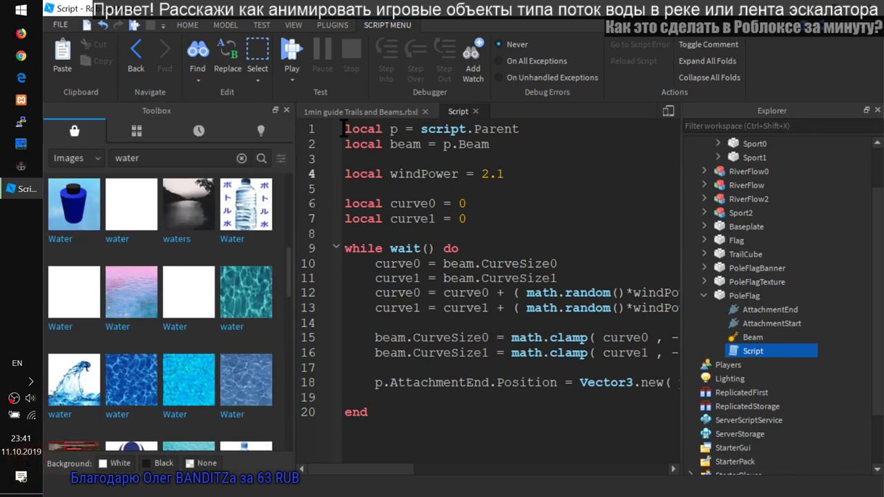
left_click(287, 110)
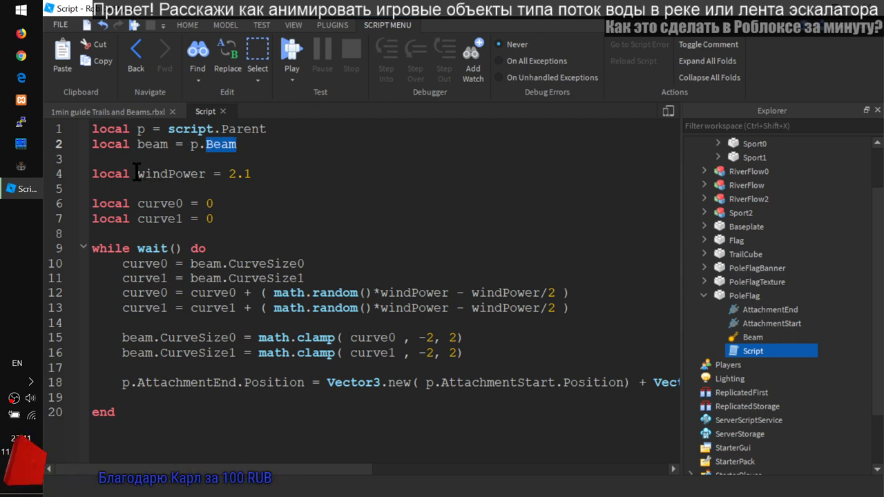
- Set windPower to 5 in the PoleFlag script and playtest how the red flag waves, ending with the playtest stopped
left_click_drag(136, 174, 199, 173)
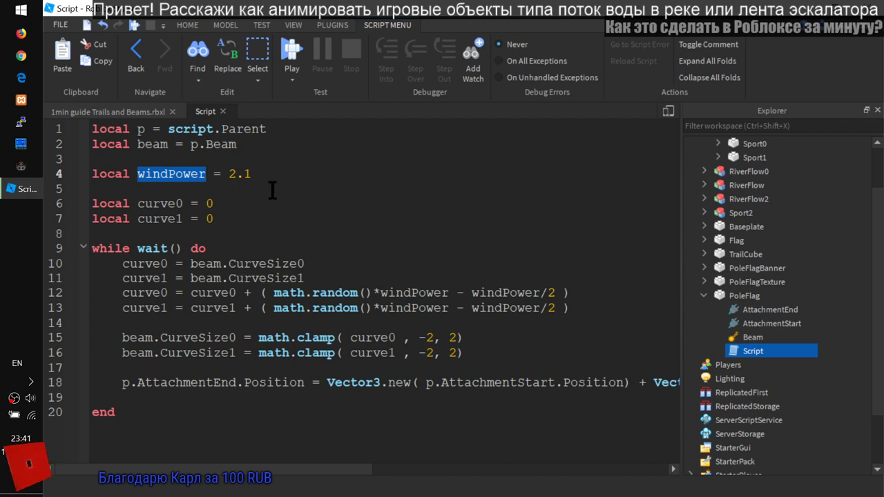
left_click(258, 173)
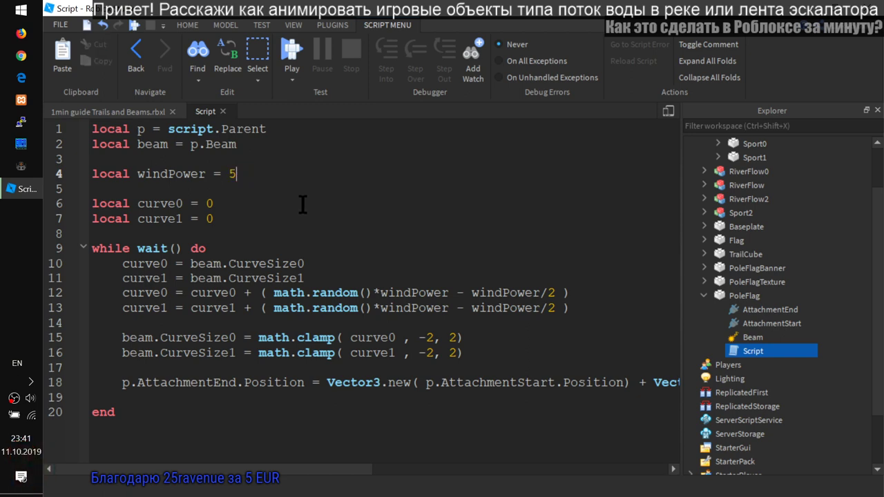
right_click(364, 192)
left_click(292, 58)
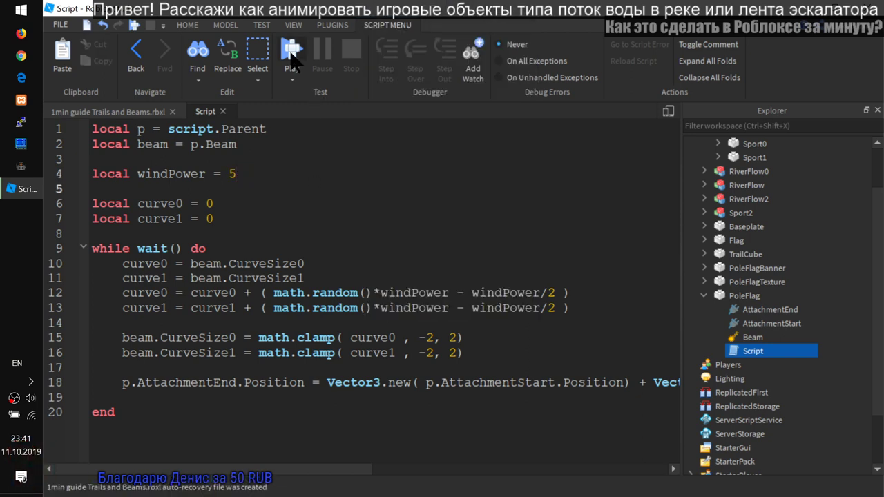
left_click(300, 52)
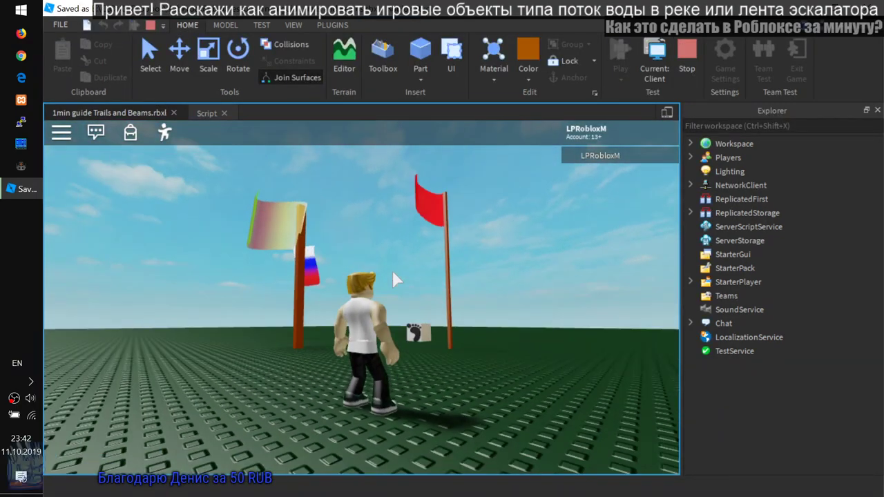
mouse_move(460, 287)
right_mouse_down()
mouse_move(470, 287)
mouse_move(458, 288)
right_mouse_up()
key("d")
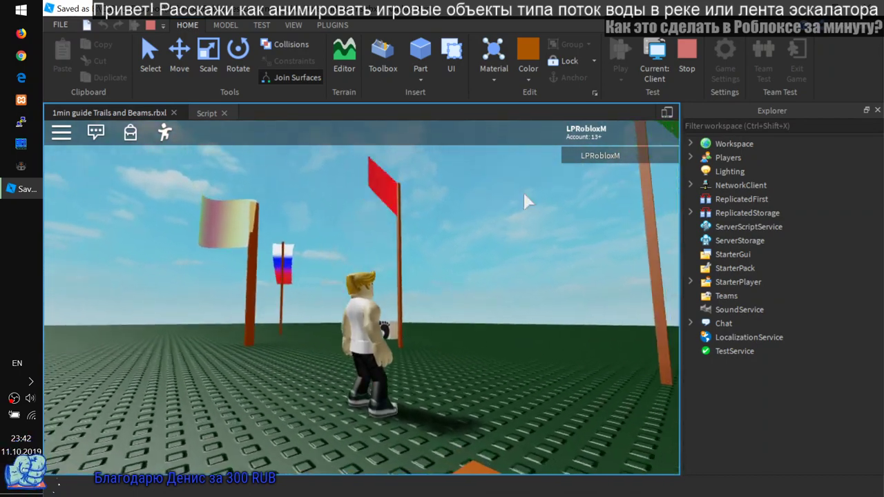
left_click(686, 56)
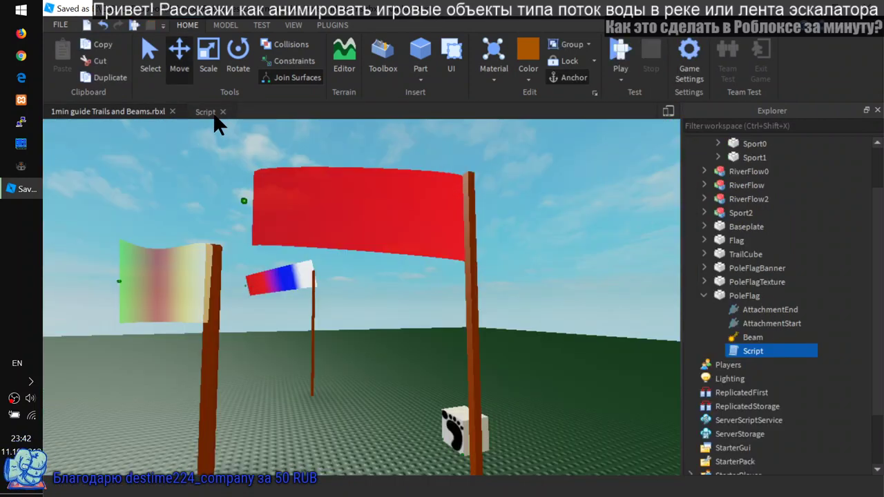
- Set windPower to 0.01 in the PoleFlag script and playtest the red flag's movement from the side, stopping the playtest at the end
left_click(213, 114)
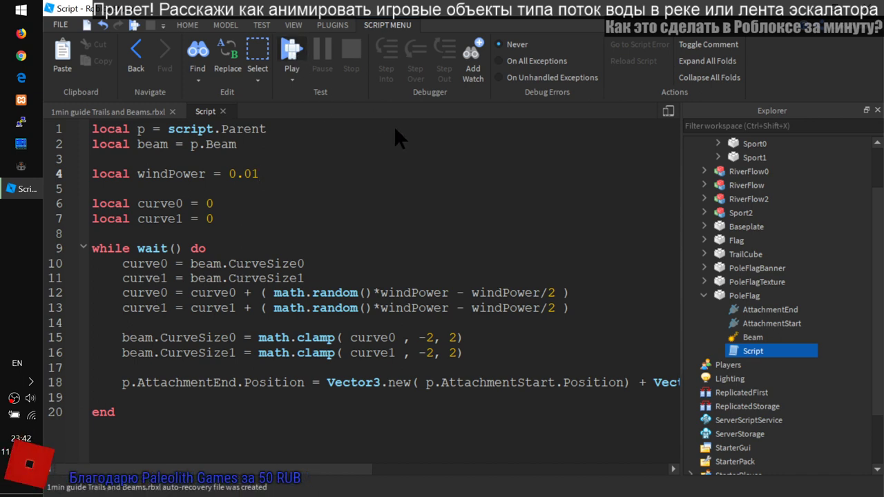
key("F5")
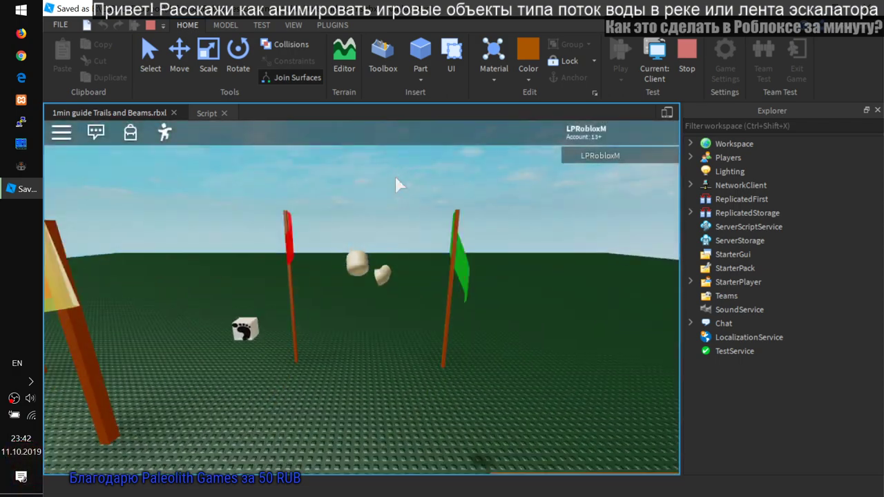
key("w")
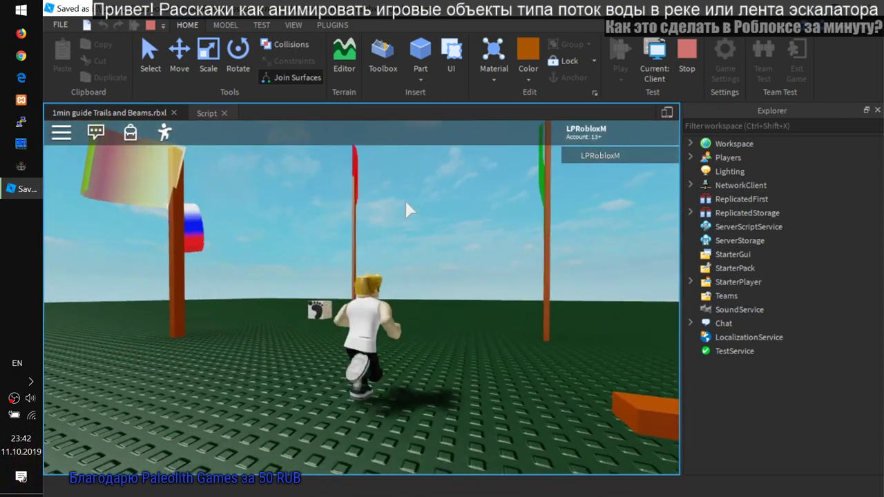
right_click_drag(406, 203, 440, 221)
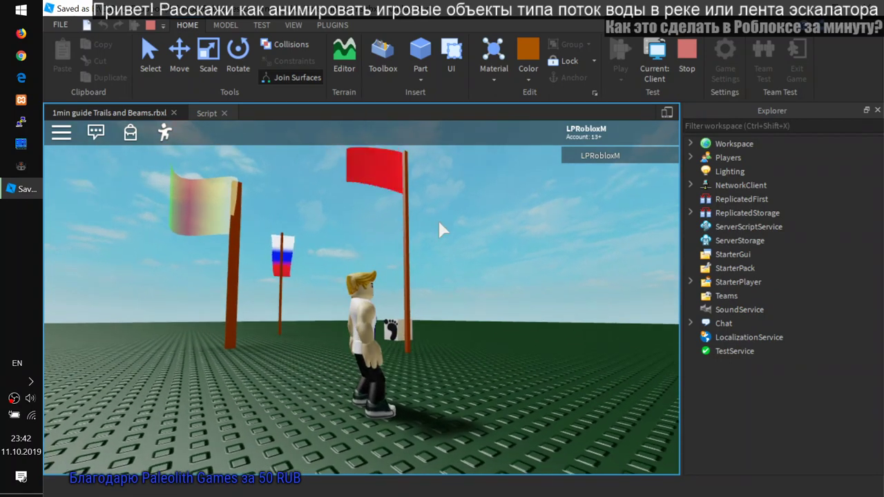
key("a")
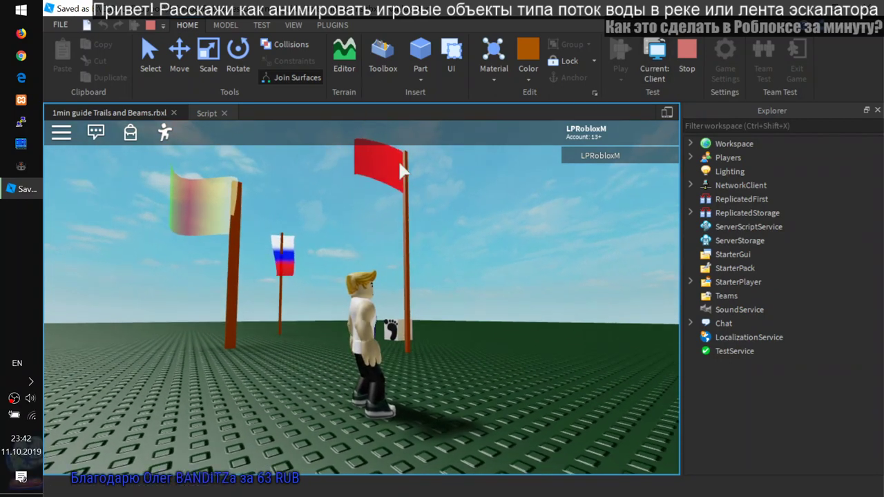
key("w")
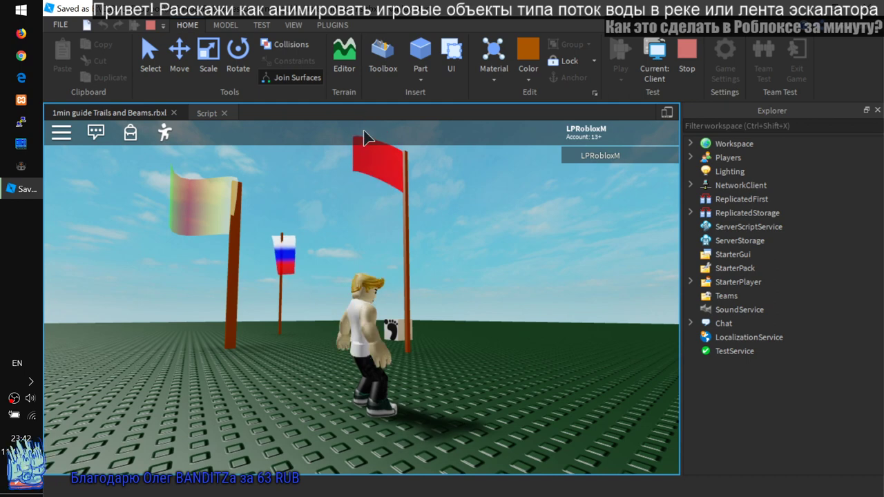
key("a")
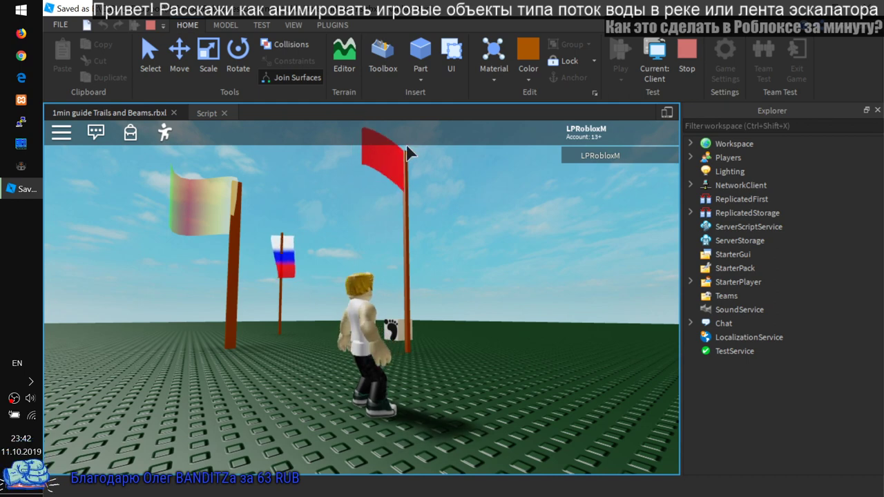
left_click(687, 62)
- Return to the PoleFlag script and restore windPower to 2.1
left_click(206, 113)
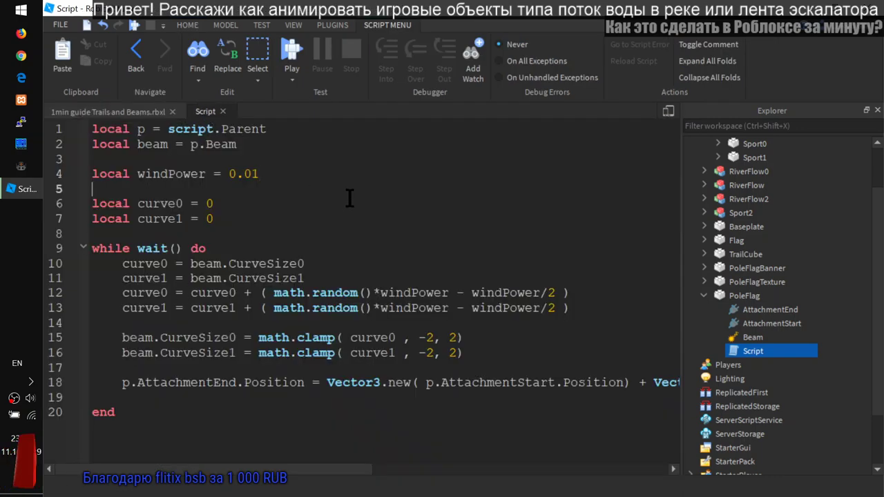
key("BackSpace")
key("BackSpace")
key("BackSpace")
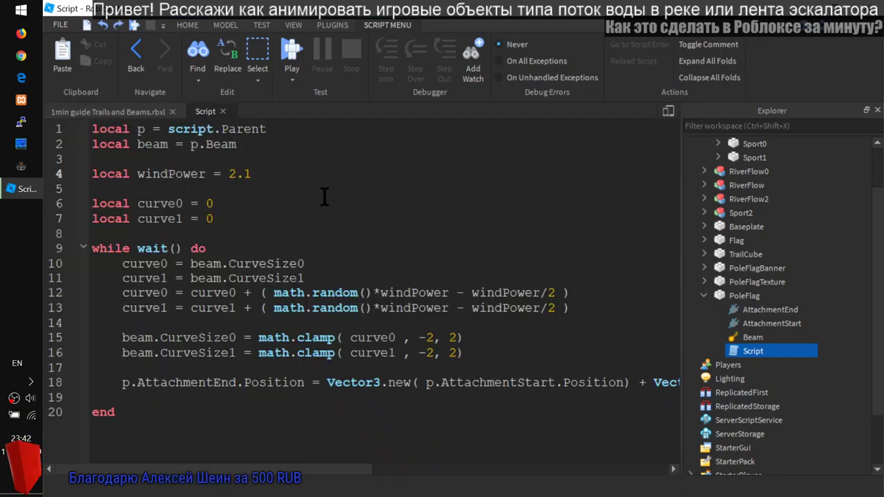
- Highlight the curve0 and curve1 variables to see where the script uses them
double_click(156, 202)
double_click(159, 218)
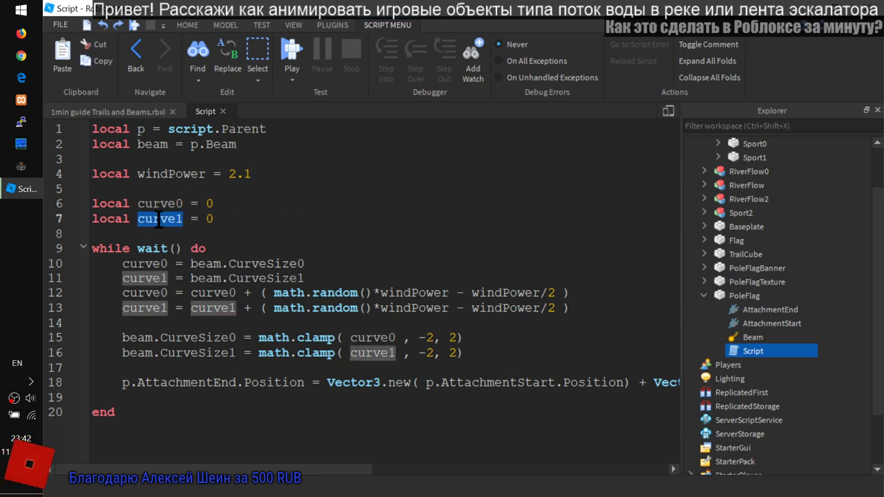
left_click(153, 203)
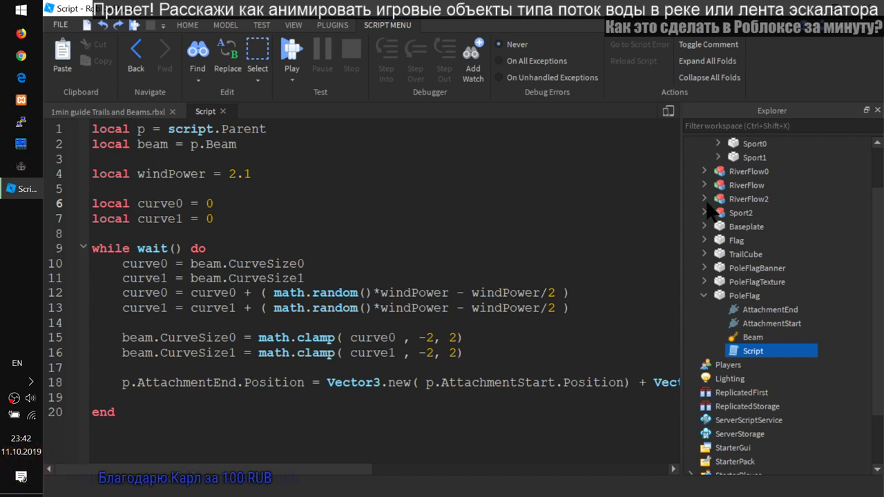
- Select PoleFlag's Beam, show its properties again and examine the CurveSize0 and CurveSize1 shape values beside the script
left_click(752, 338)
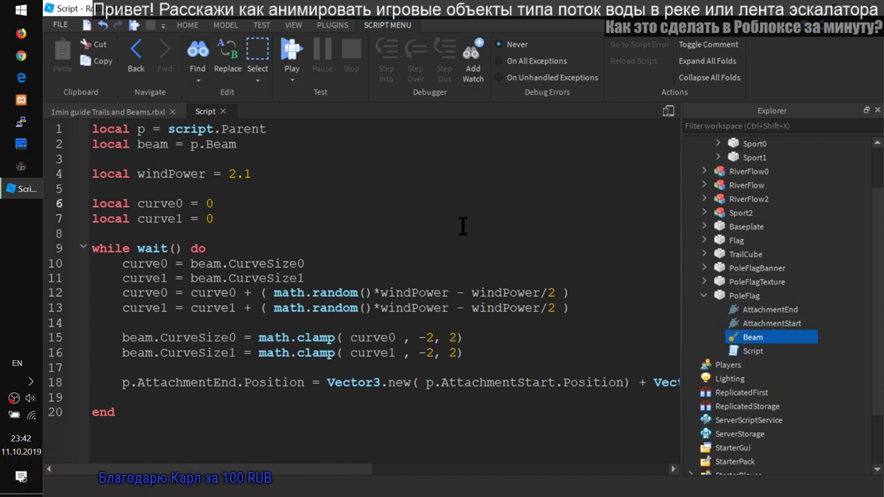
right_click(269, 101)
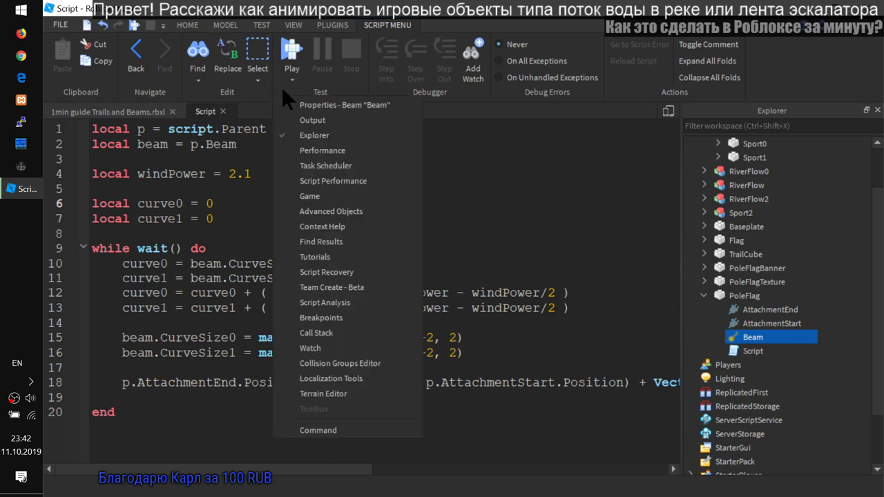
left_click(294, 112)
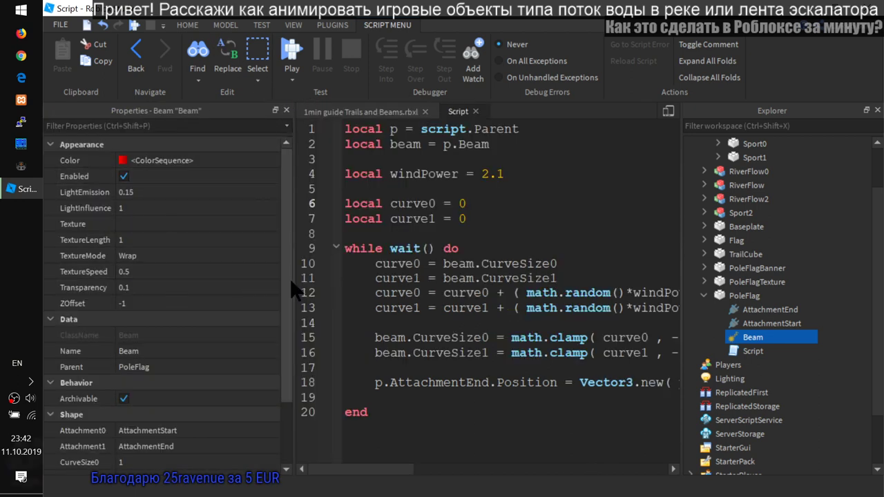
left_click_drag(293, 233, 276, 384)
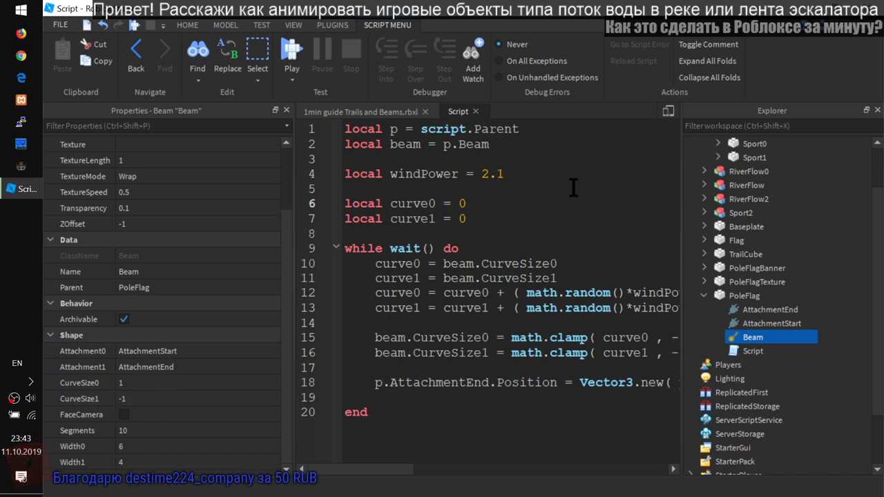
left_click_drag(399, 468, 400, 467)
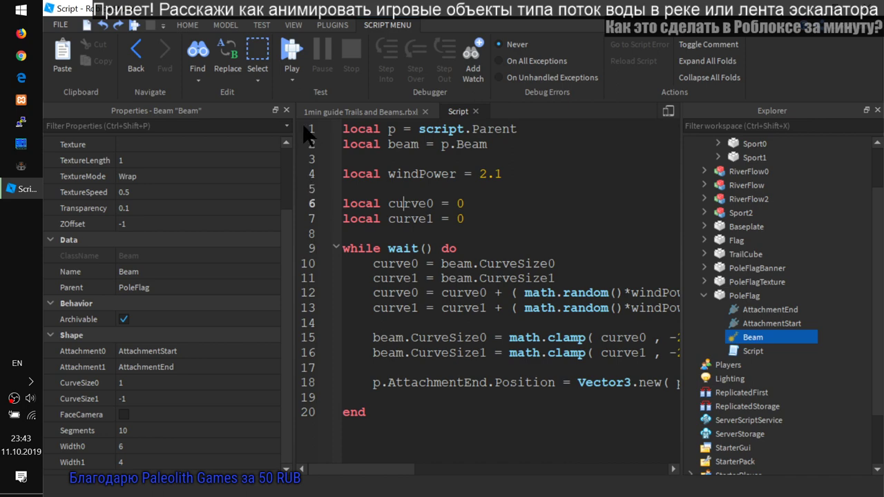
- Close the Beam's properties and highlight beam.CurveSize0 and the curve0 variable on line 12 in the script's while loop
left_click(287, 110)
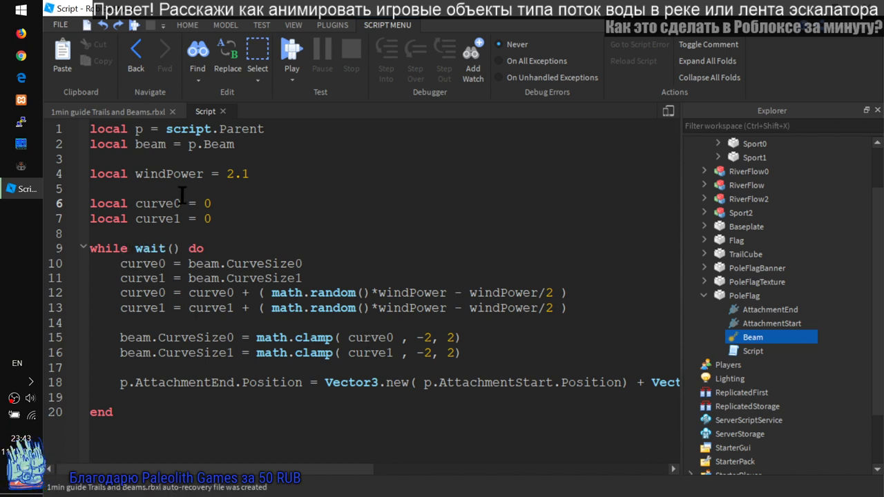
left_click_drag(187, 263, 310, 257)
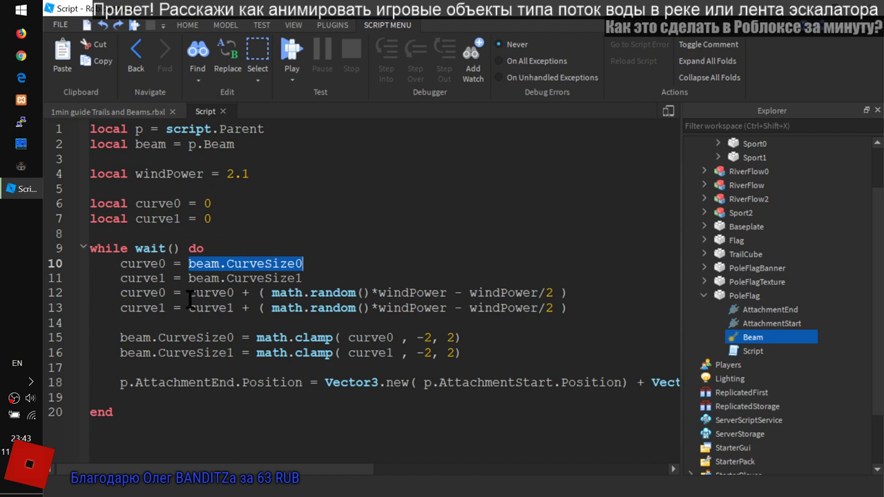
left_click(125, 292)
double_click(125, 292)
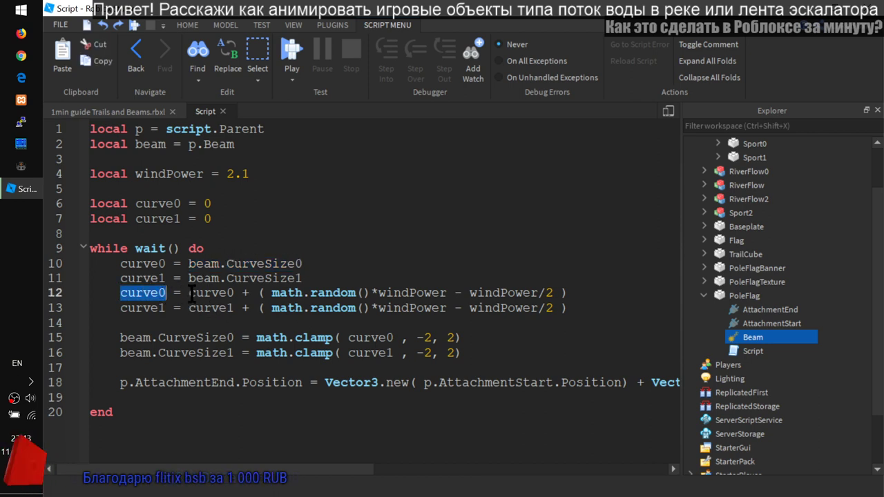
- Highlight the random offset expression on line 12 and its parts math.random(), windPower and windPower/2, briefly checking the place view
left_click_drag(188, 292, 569, 293)
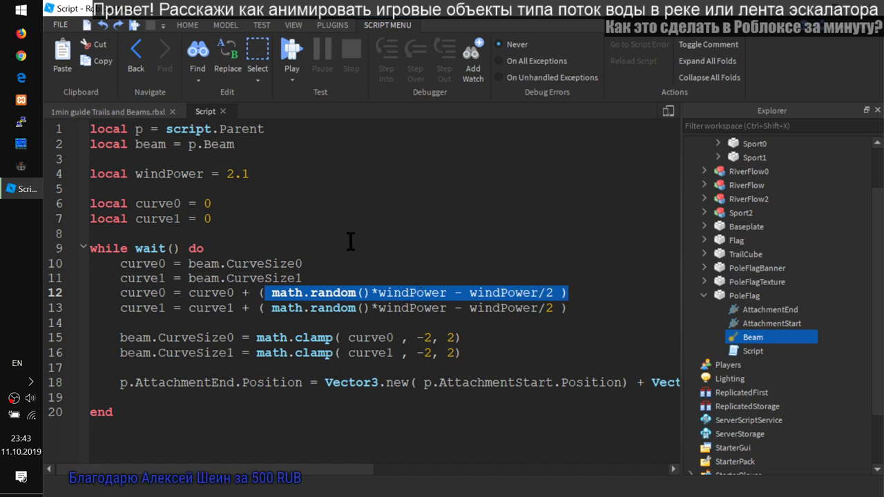
left_click(314, 292)
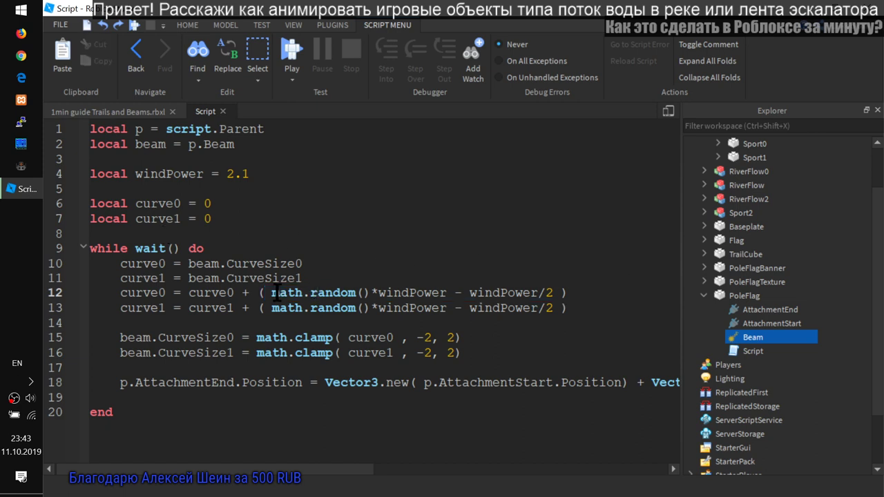
left_click_drag(273, 292, 366, 292)
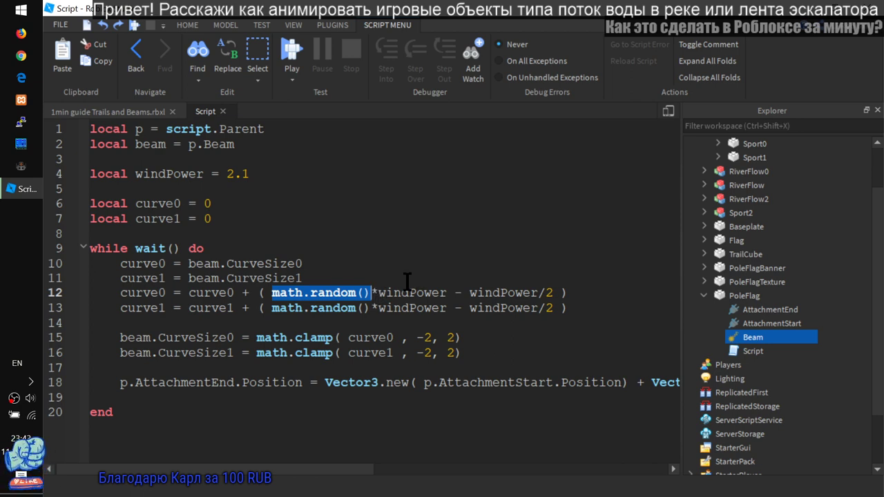
double_click(387, 293)
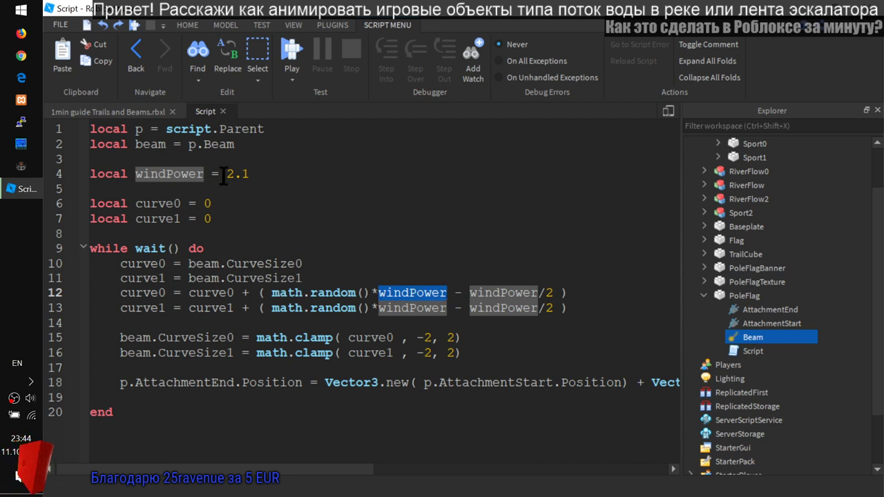
left_click(279, 290)
left_click_drag(273, 293, 372, 292)
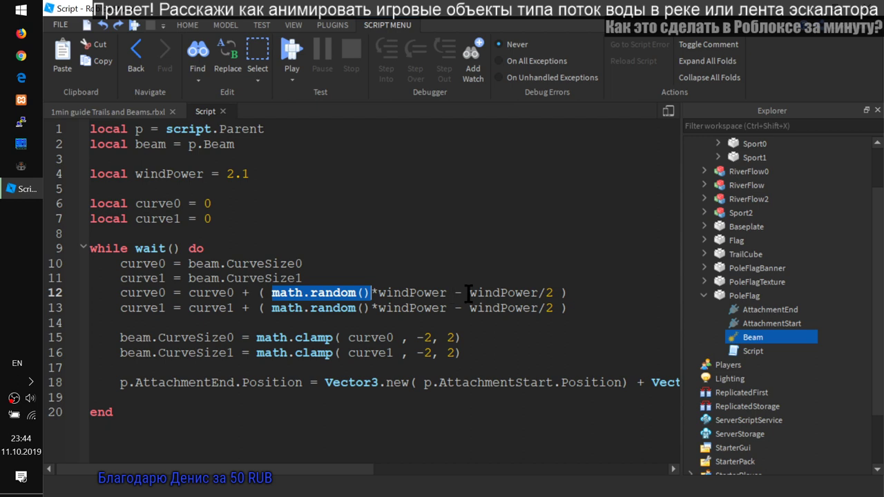
left_click_drag(469, 292, 553, 293)
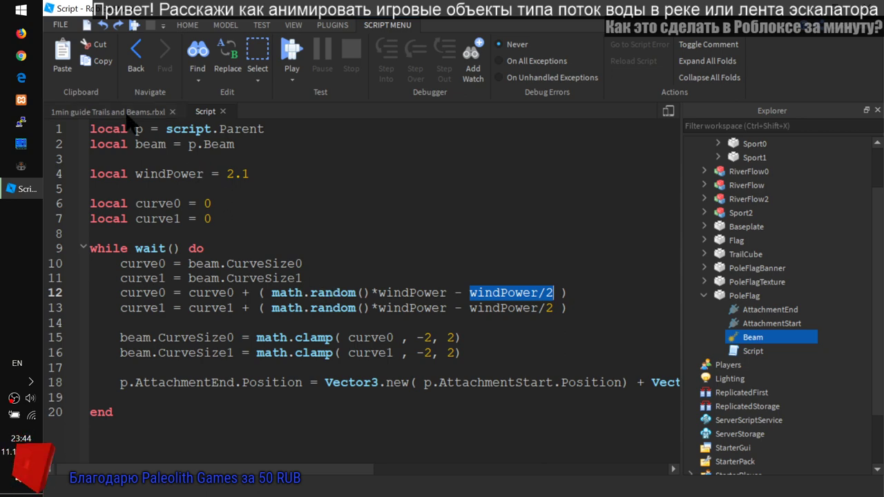
left_click(107, 112)
left_click(218, 109)
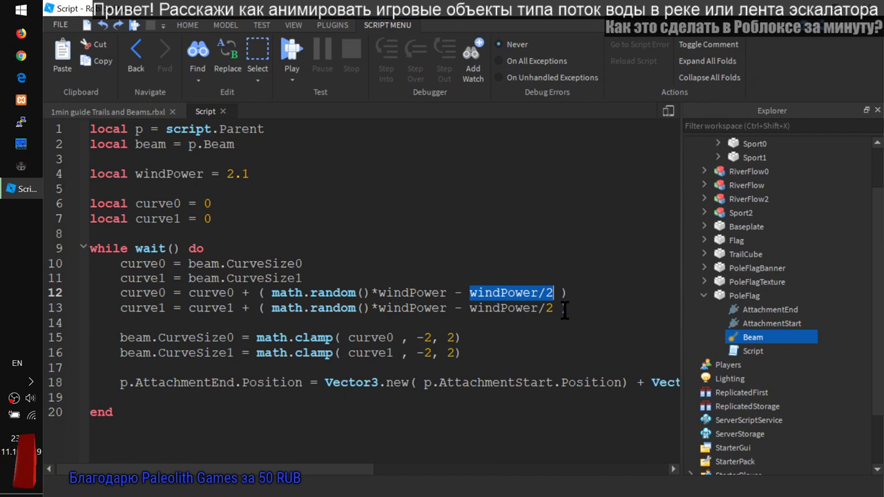
- Clear the selection, and highlight math.clamp on line 15 along with its curve0 argument and its limits
right_click(487, 352)
left_click(400, 242)
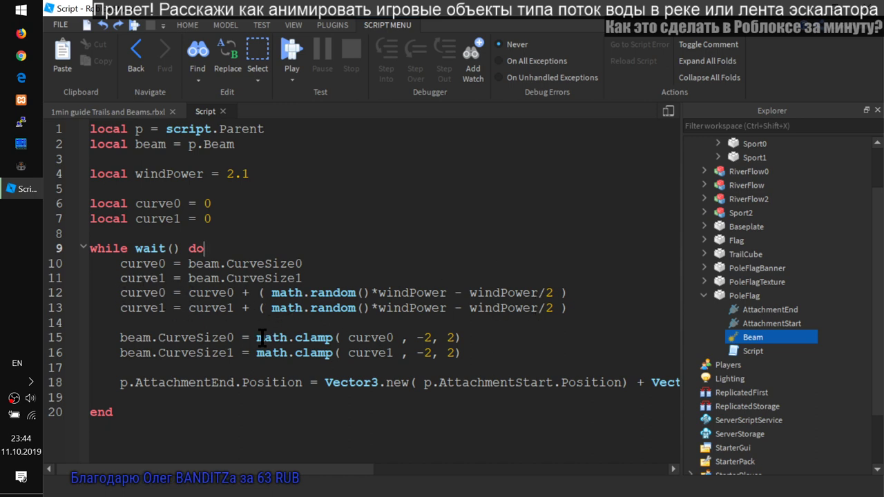
left_click_drag(256, 337, 334, 337)
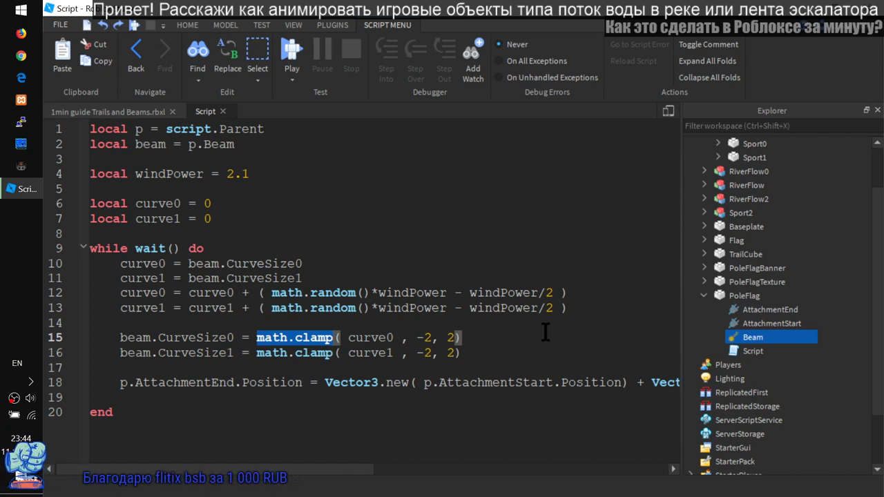
double_click(371, 337)
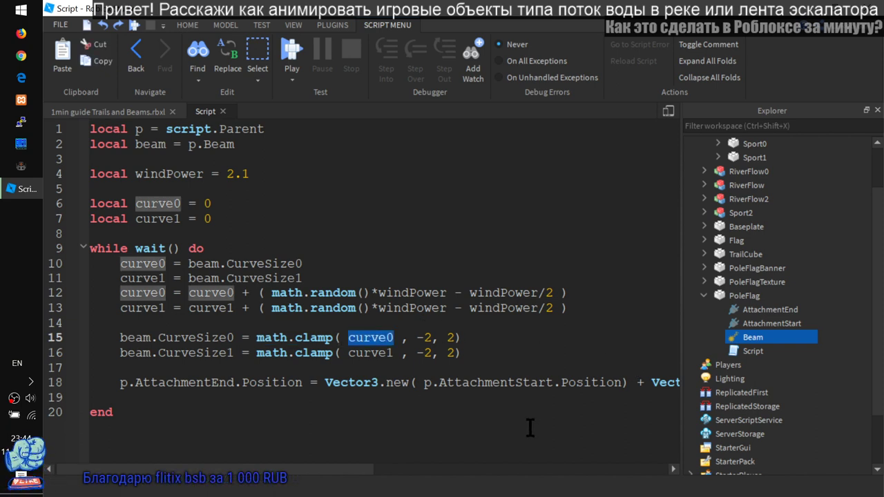
left_click(420, 338)
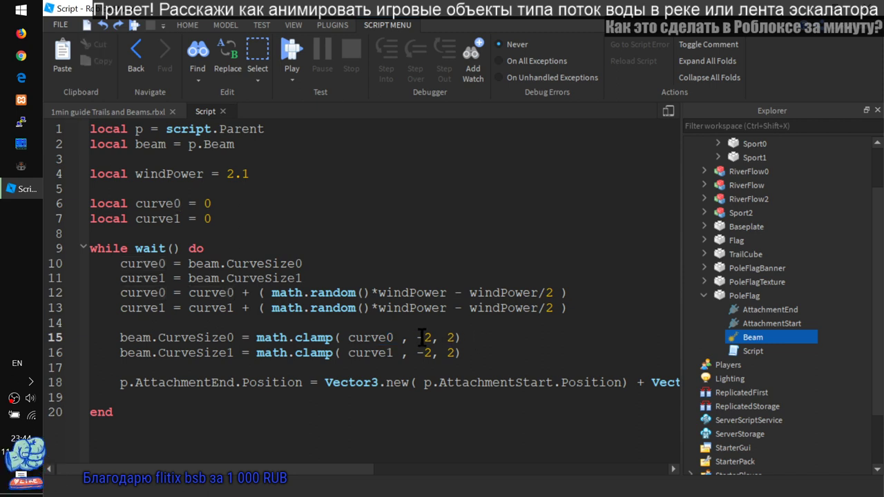
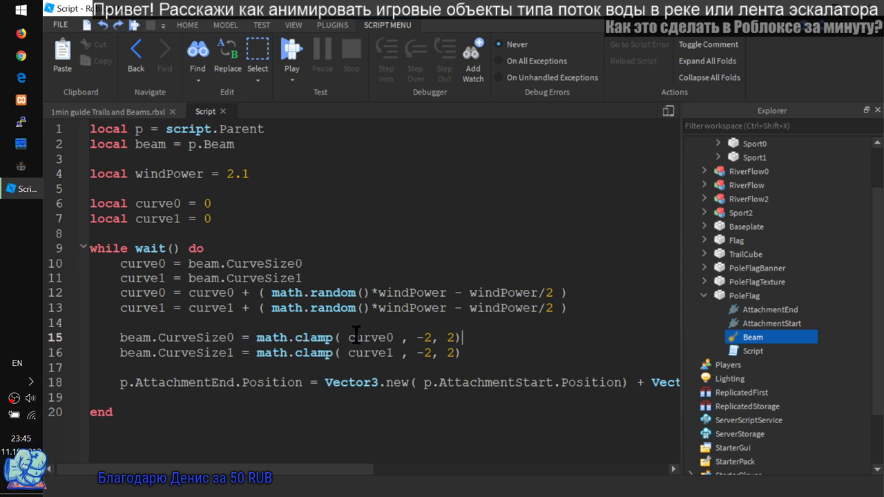
left_click_drag(345, 337, 455, 337)
left_click(417, 335)
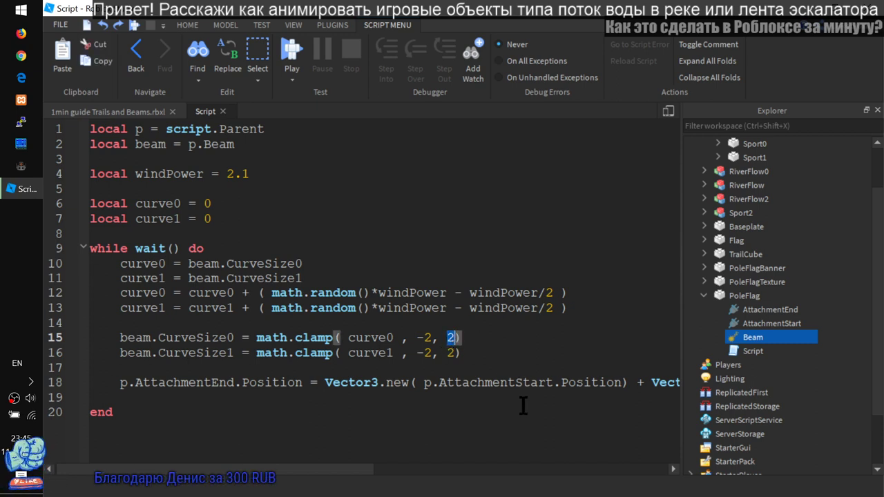
- Highlight how line 15 assigns beam.CurveSize0: the curve0 argument, the limits -2 and 2, and the whole math.clamp call
left_click_drag(348, 337, 394, 337)
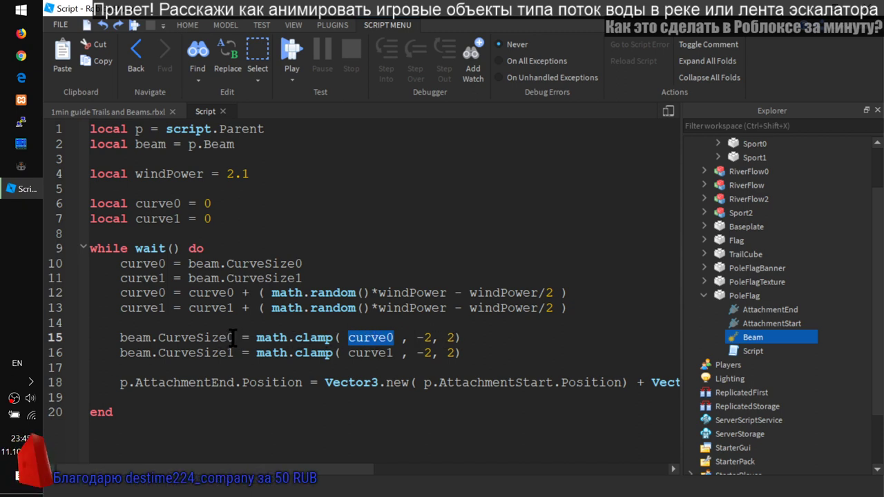
left_click_drag(234, 337, 119, 338)
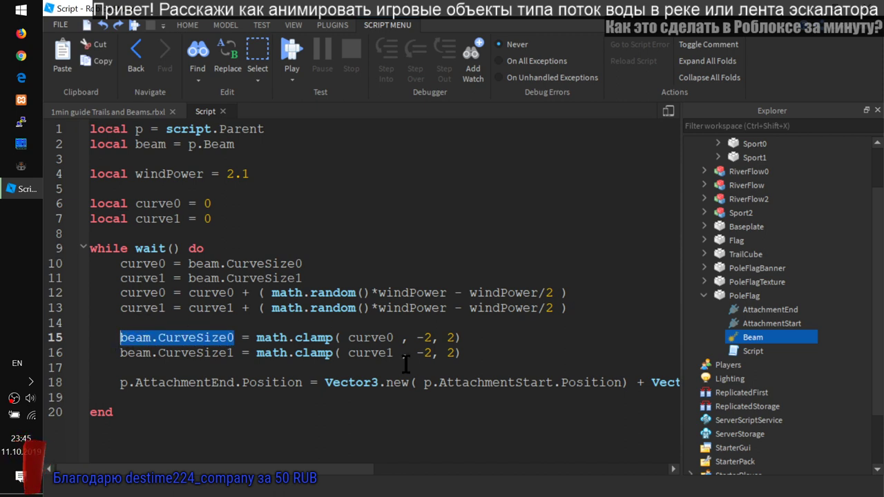
double_click(359, 338)
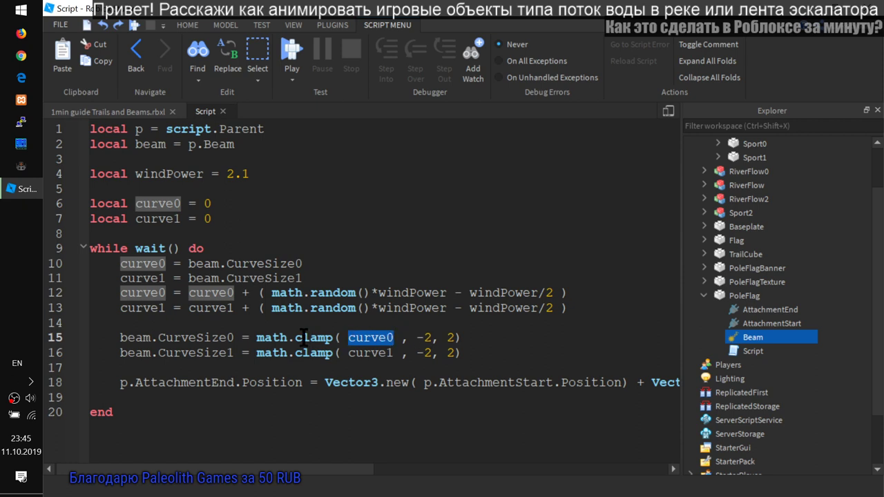
left_click(423, 338)
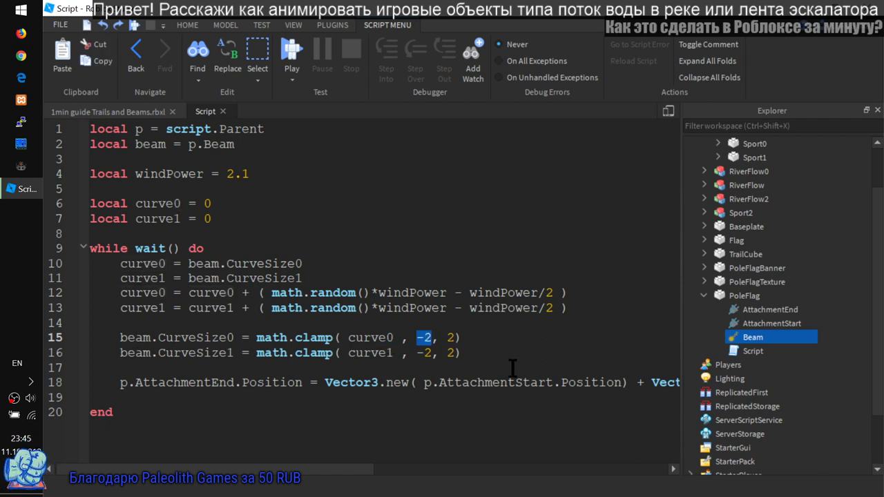
double_click(362, 338)
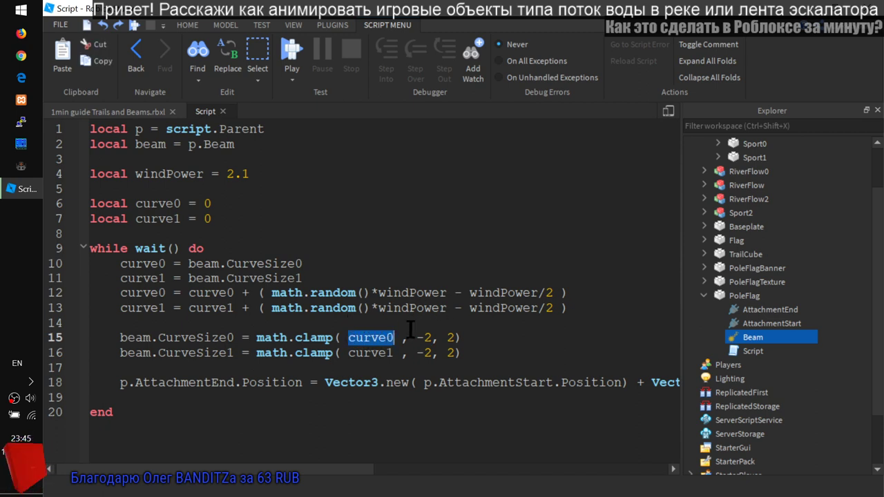
double_click(451, 338)
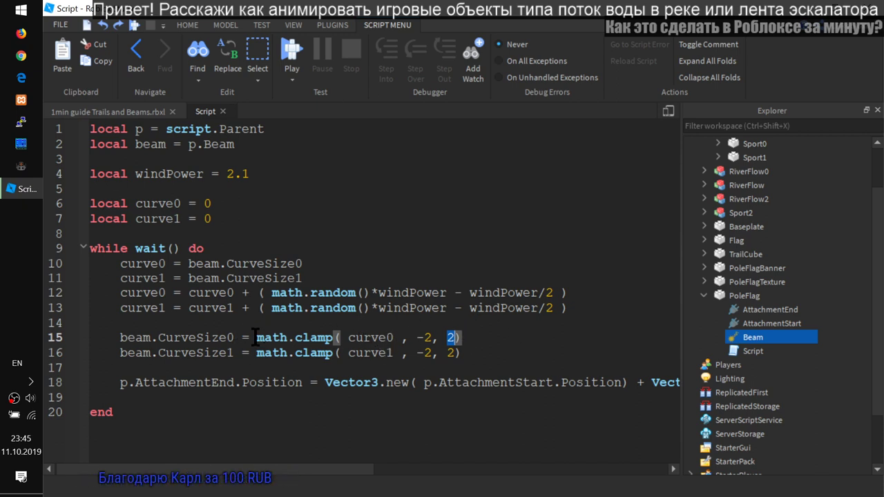
left_click_drag(255, 338, 462, 338)
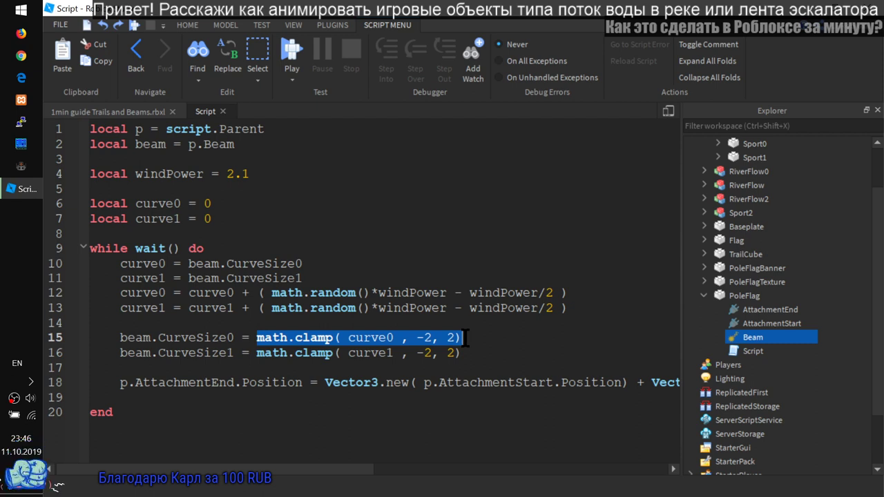
- Below line 15, add an if block that sets curve0 = 2 when curve0 > 2
left_click(278, 337)
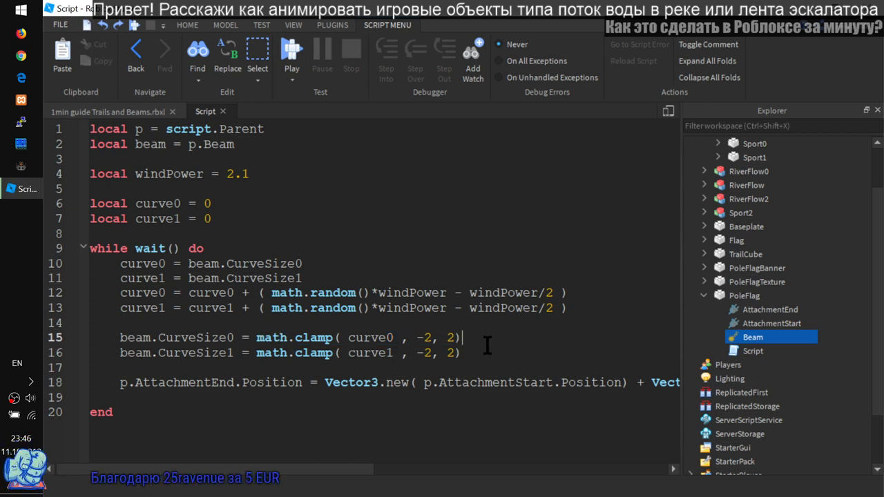
key("Return")
type("if")
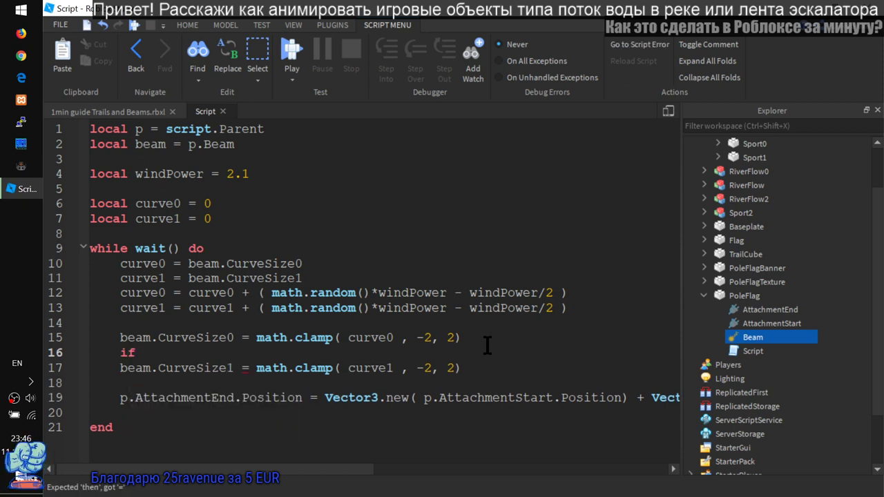
type(" curve0")
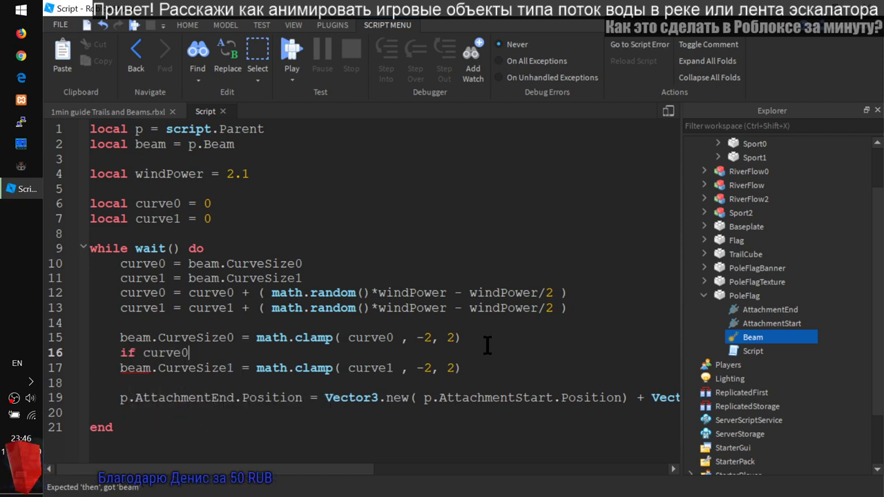
type(" < 2")
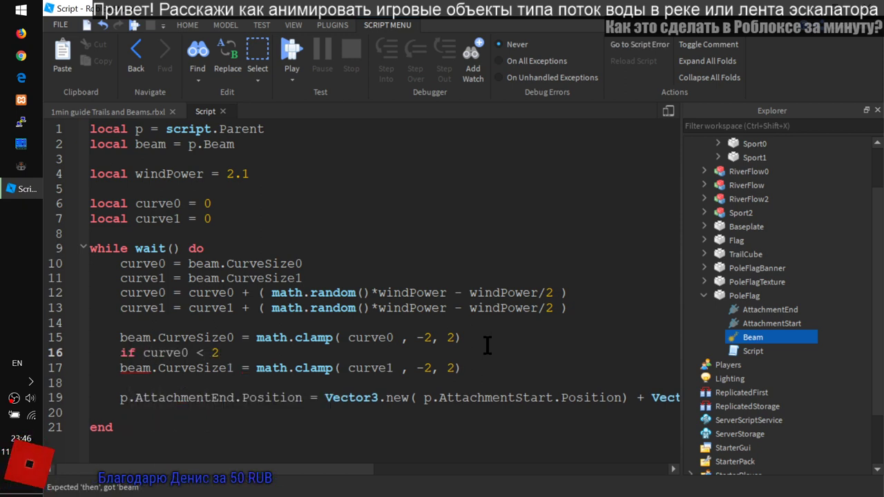
type(" then")
key("Return")
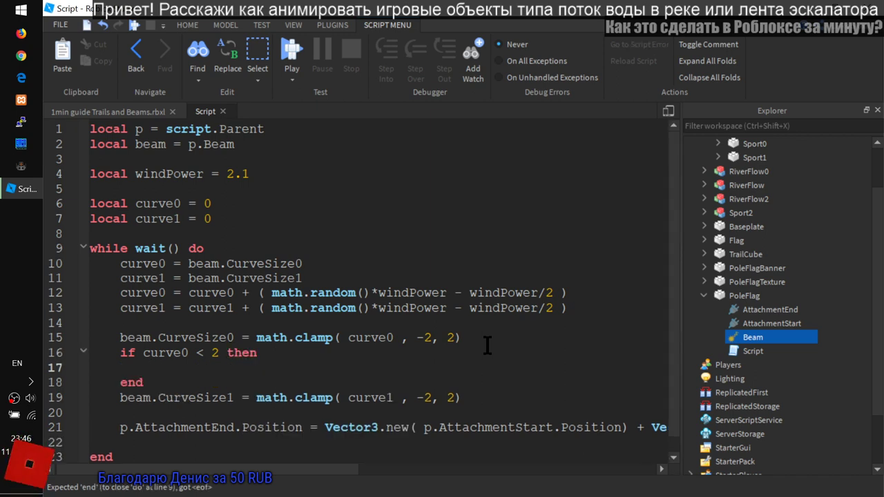
type("curve")
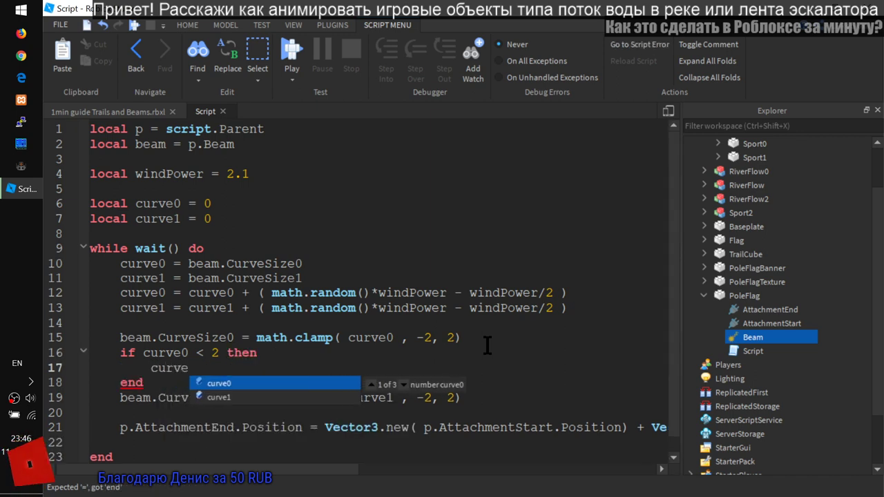
type("0 = 2")
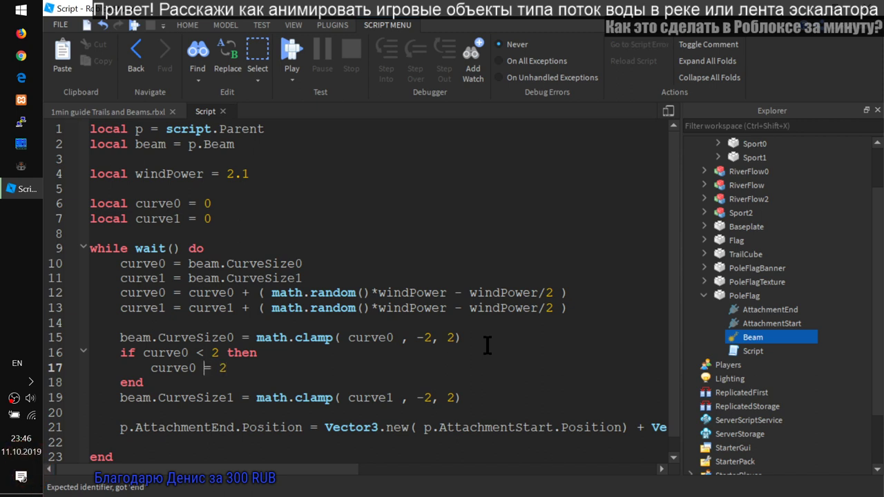
key("Up")
key("BackSpace")
type(">")
- Replace the closing end of the curve0 if block with the branch line elseif curv0 < -2 then
key("Down")
key("Down")
key("BackSpace")
type("lseif ")
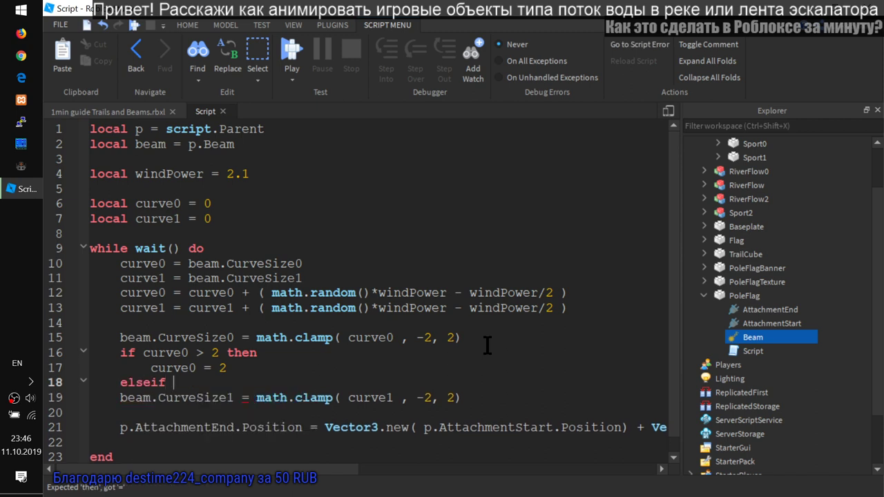
type("curv0")
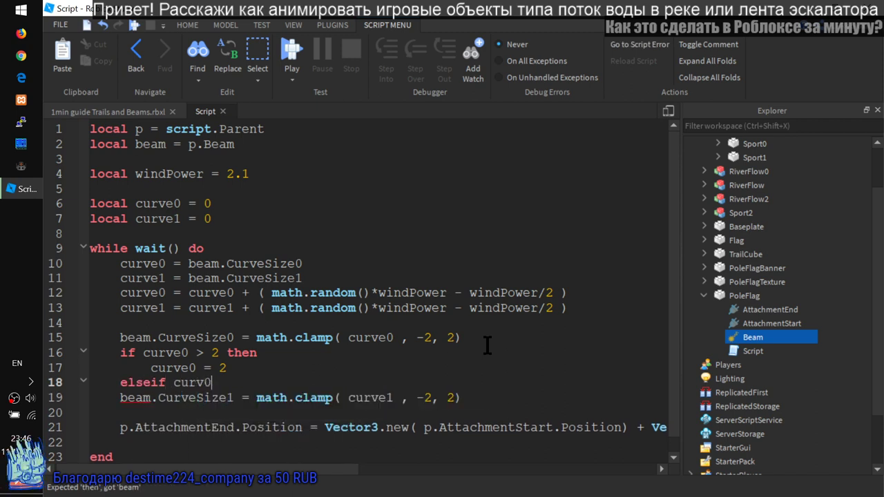
type(" < -")
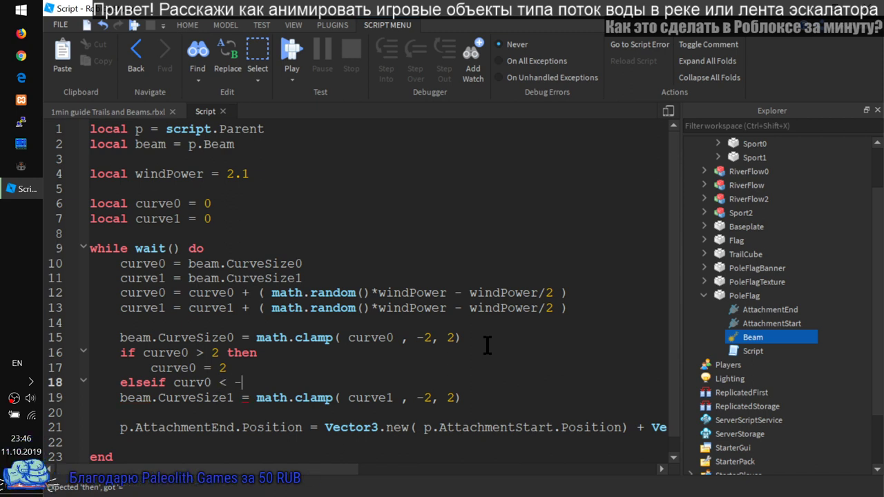
type("2 then")
key("Return")
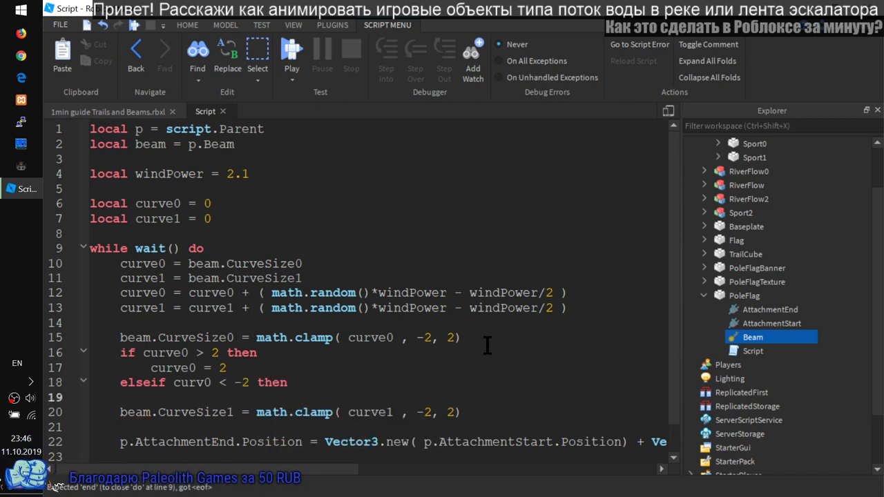
- Fill the elseif branch with curv = -2, close the block with end, and correct the condition's variable to curve0
type("curv")
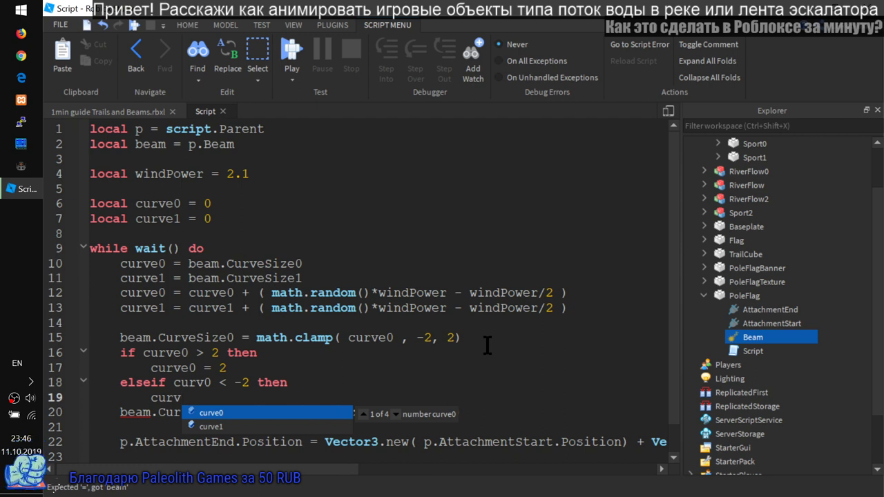
type(" = -2")
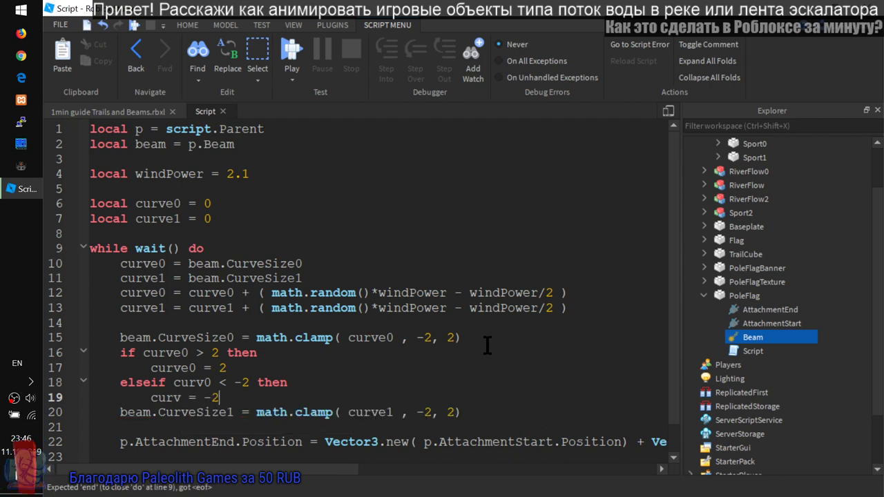
key("Return")
type("end")
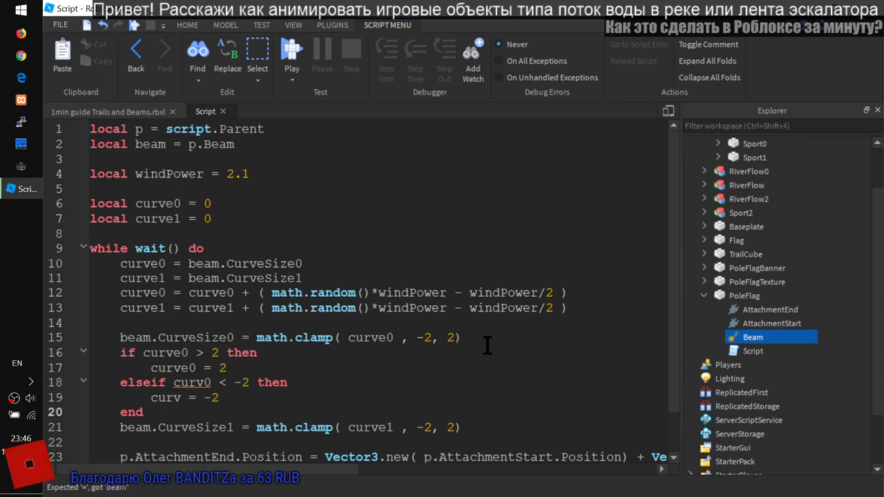
left_click(205, 382)
type("e")
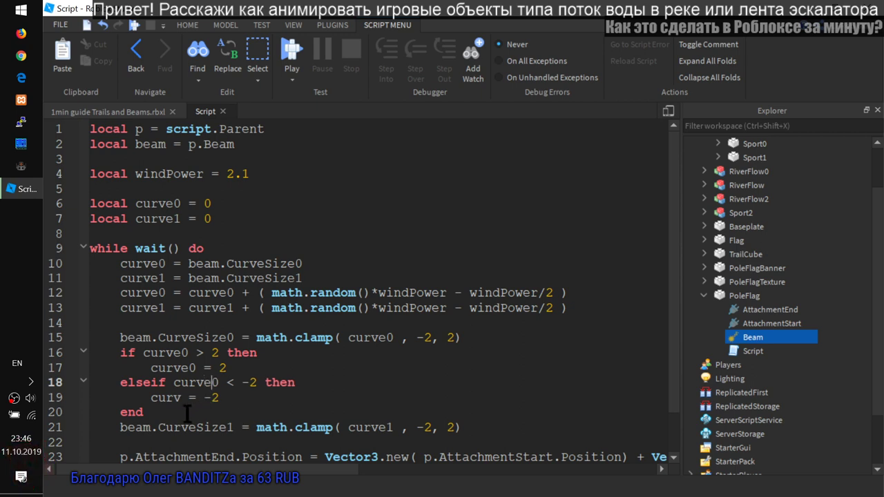
- Highlight math.clamp on line 15, comment out the equivalent if/elseif block on lines 16–20, and save the place
left_click_drag(186, 414, 90, 352)
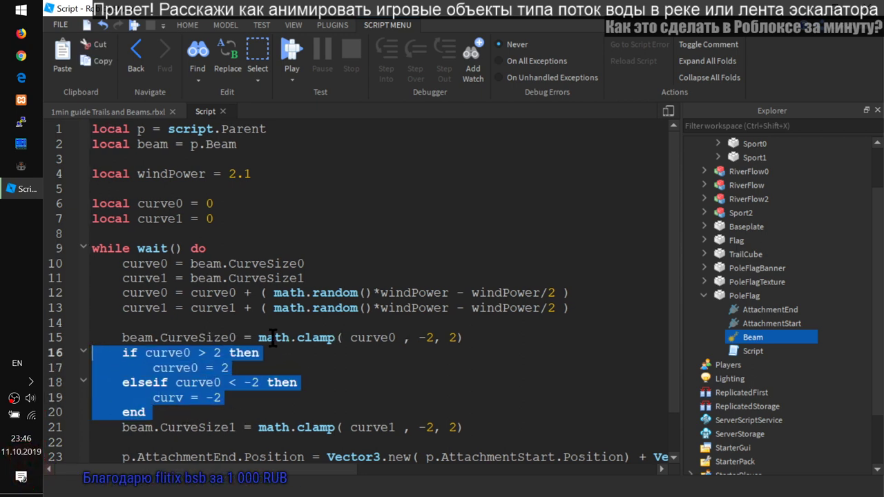
left_click_drag(258, 337, 329, 337)
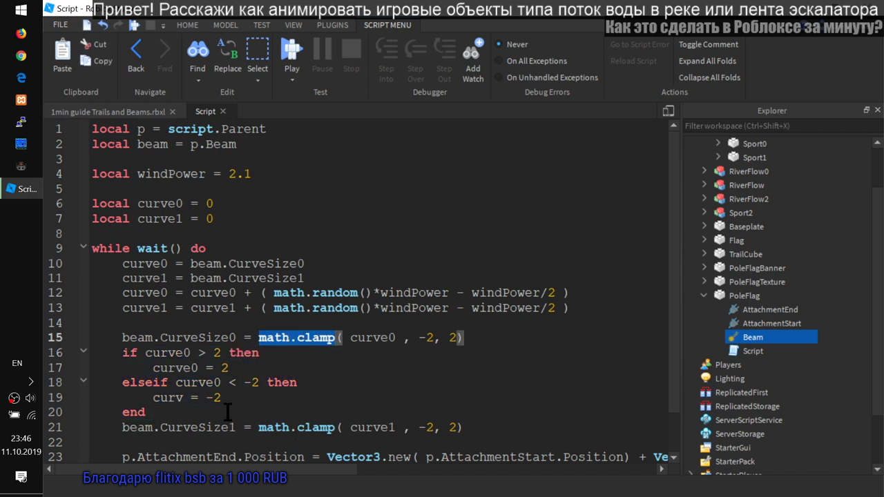
left_click_drag(211, 410, 62, 358)
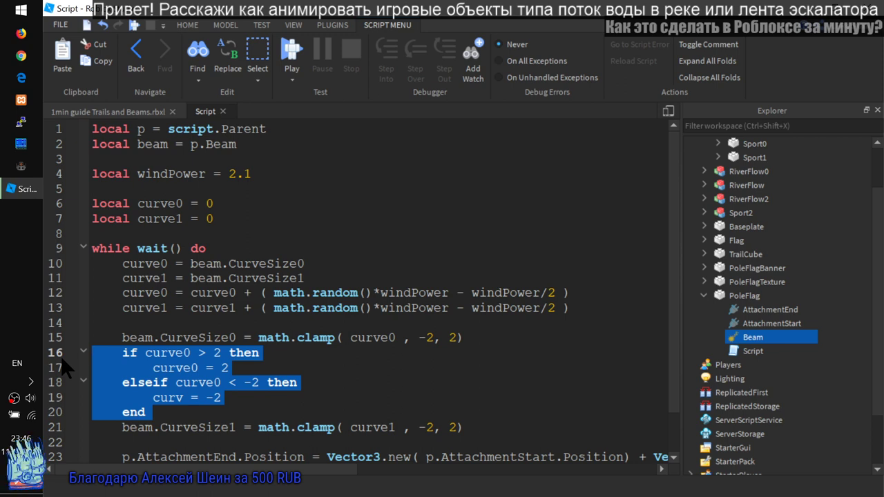
key("alt+c")
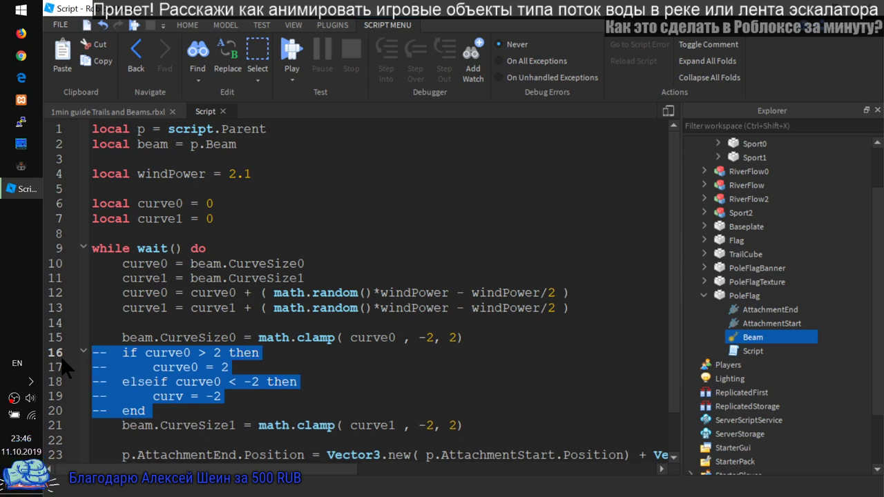
left_click(234, 263)
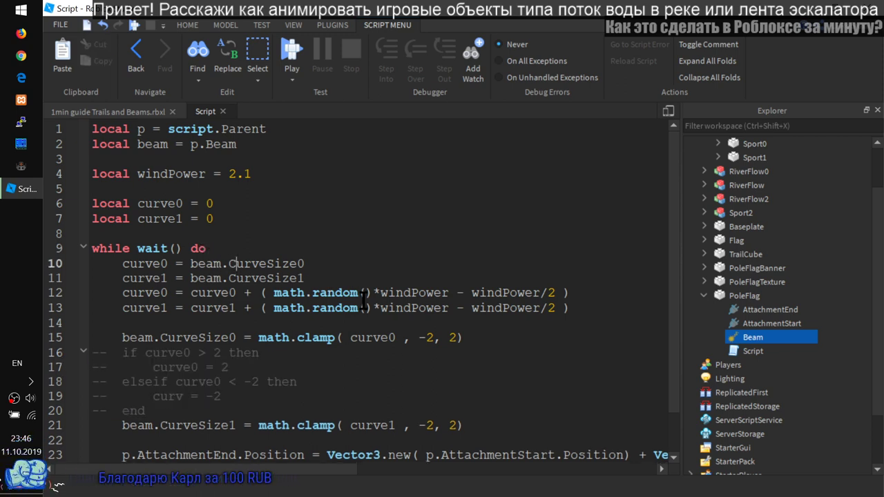
key("ctrl+s")
- Highlight p.AttachmentEnd.Position on line 23 and look at the flag's end attachment in the place view
scroll(327, 383, "down", 1)
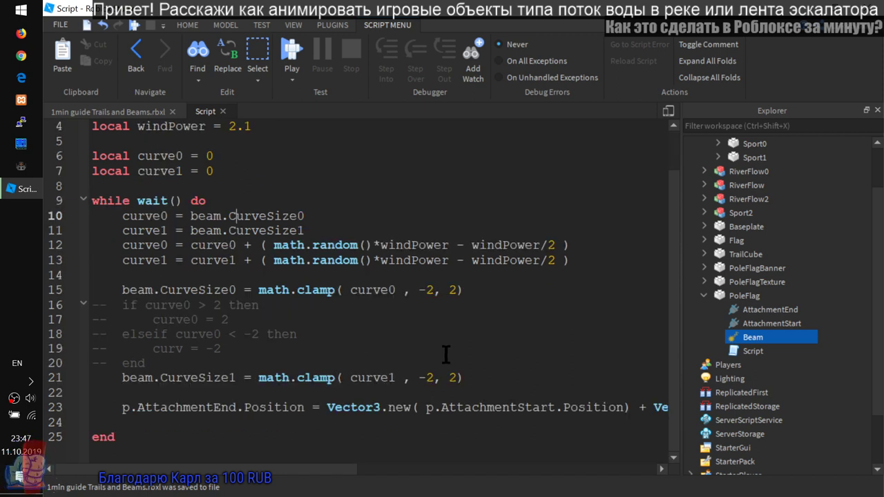
left_click_drag(122, 407, 310, 407)
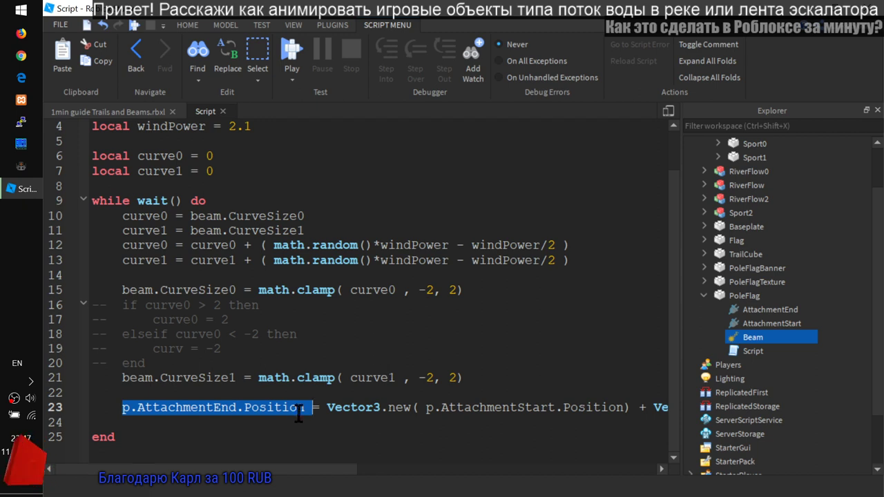
left_click(162, 111)
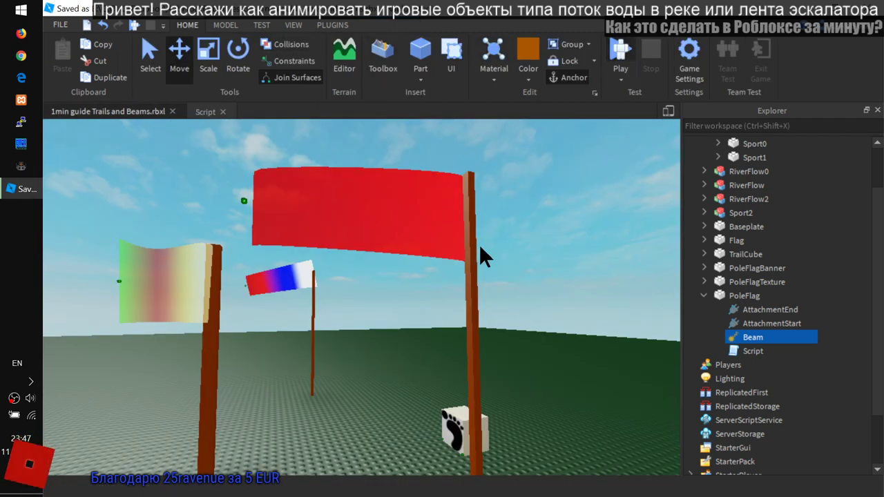
- Play-test the place, walk up to the flags to watch PoleFlag wave from above, and stop the test
key("F5")
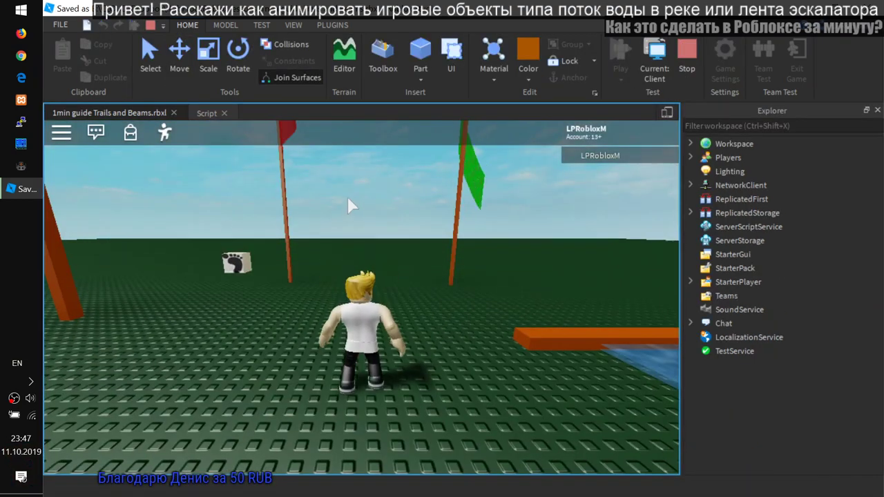
scroll(336, 212, "down", 3)
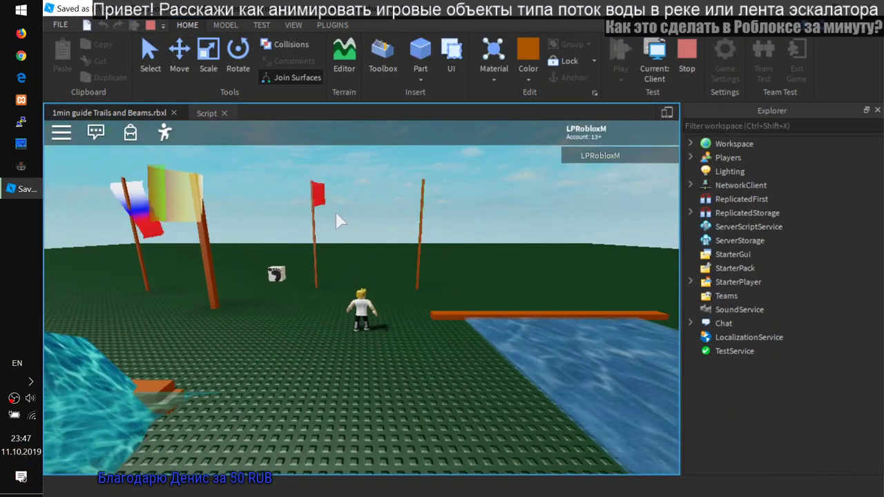
right_click_drag(339, 181, 339, 181)
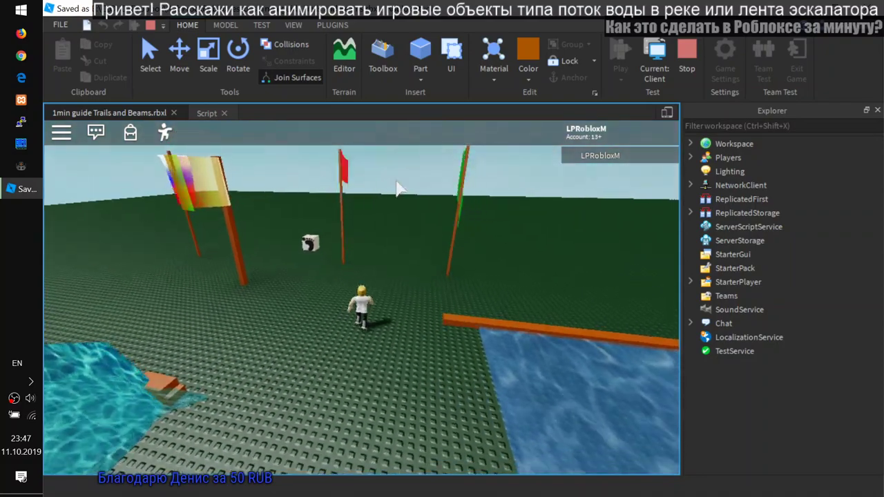
key("w")
right_click_drag(420, 154, 402, 160)
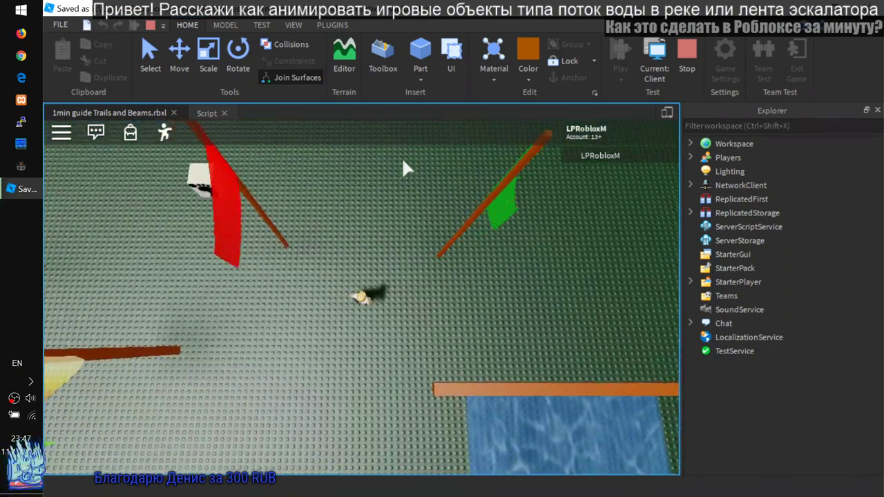
left_click(686, 56)
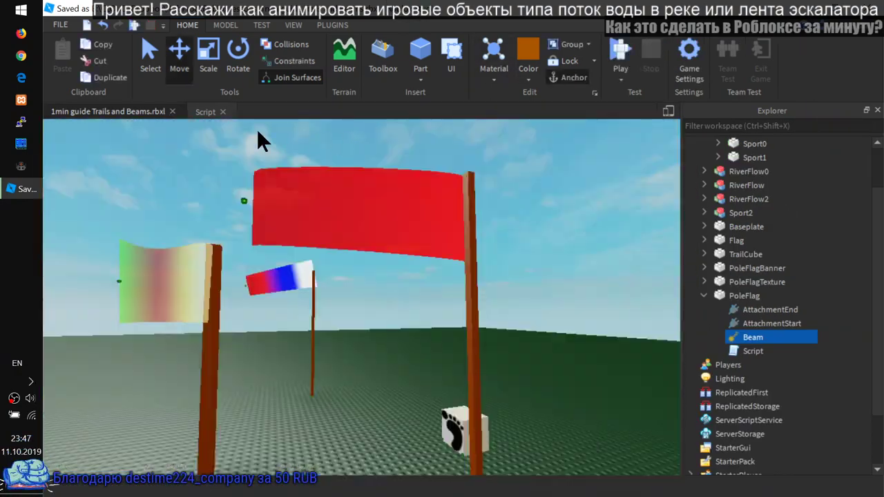
- Comment out line 23 of PoleFlag's script, which assigns p.AttachmentEnd.Position, and start a play test
left_click(205, 111)
left_click(135, 408)
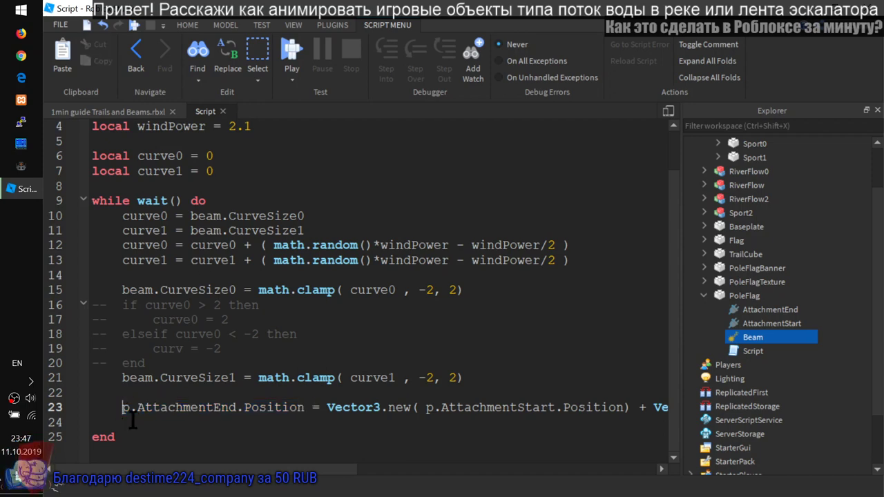
key("shift+End")
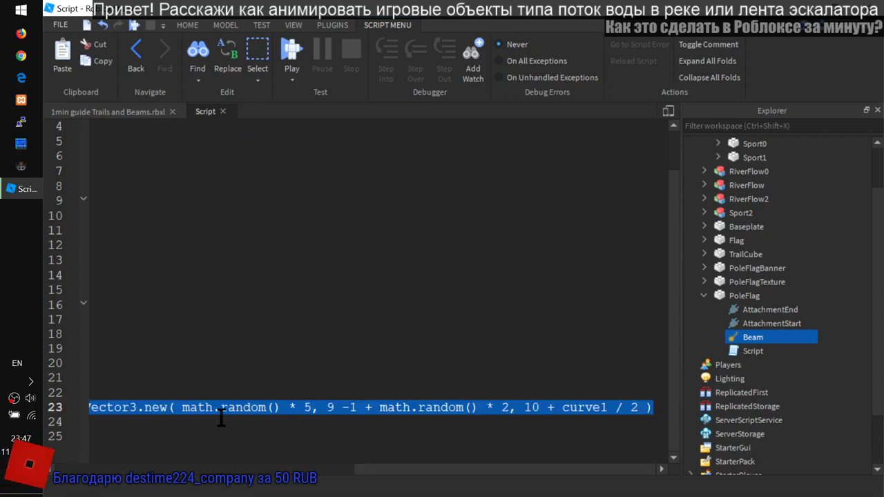
left_click(316, 469)
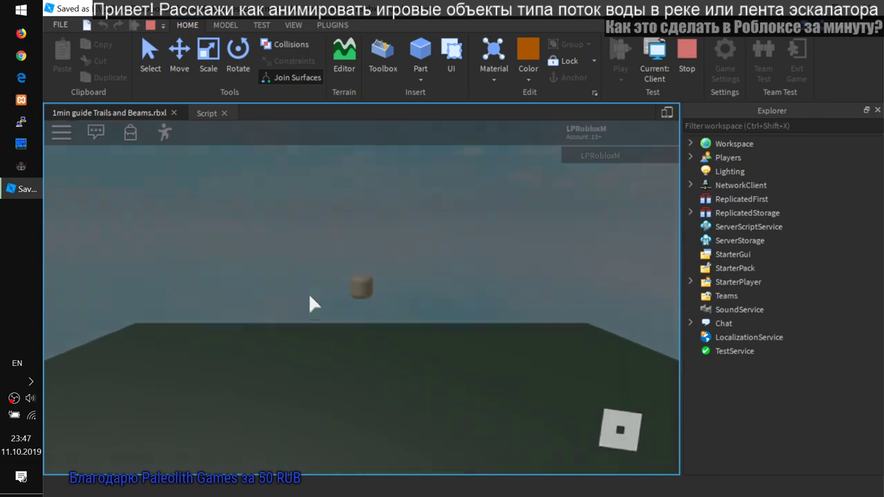
- Watch the red PoleFlag from above and from the side with the AttachmentEnd line disabled, and stop the play test
scroll(363, 282, "down", 5)
right_click_drag(307, 292, 399, 198)
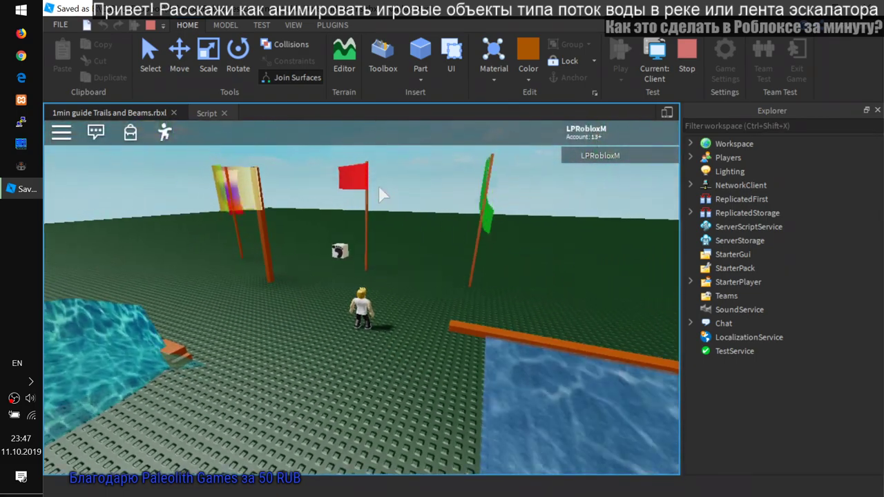
key("w")
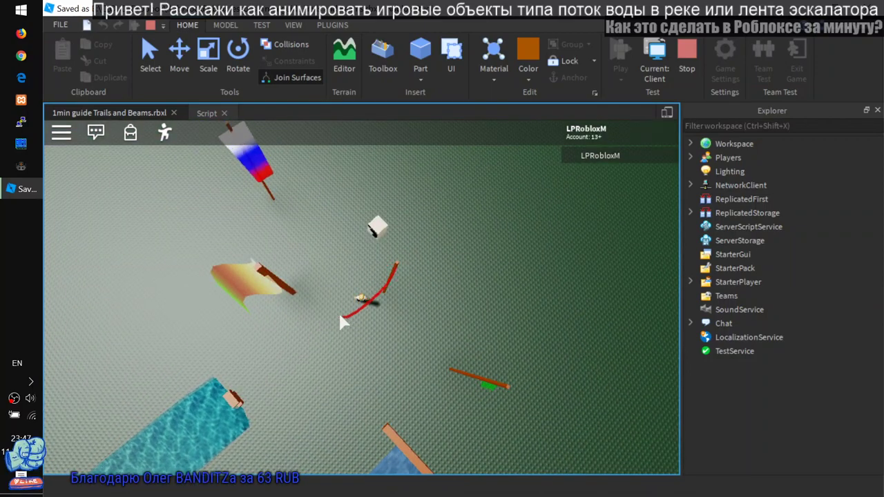
right_click_drag(351, 338, 351, 339)
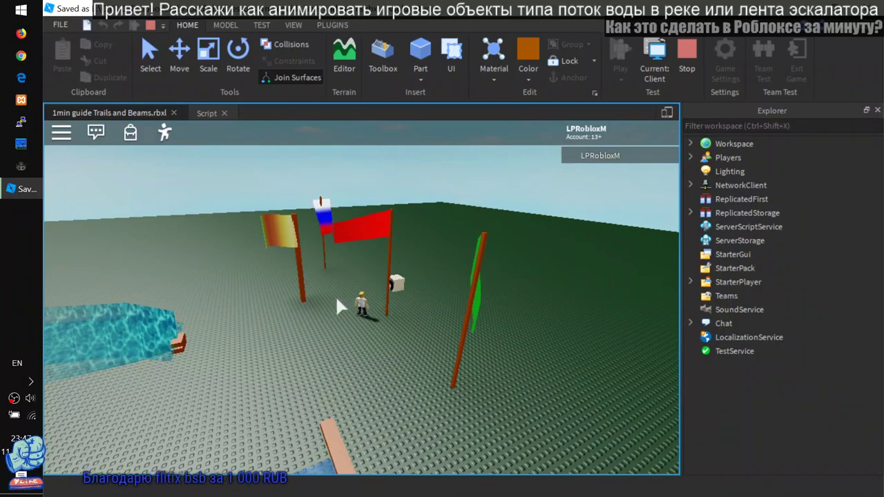
right_click_drag(336, 295, 375, 262)
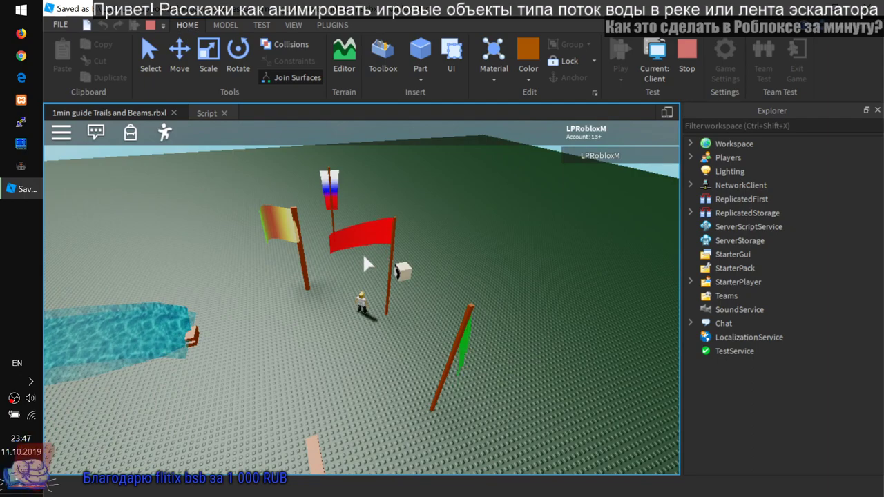
right_click_drag(324, 275, 328, 293)
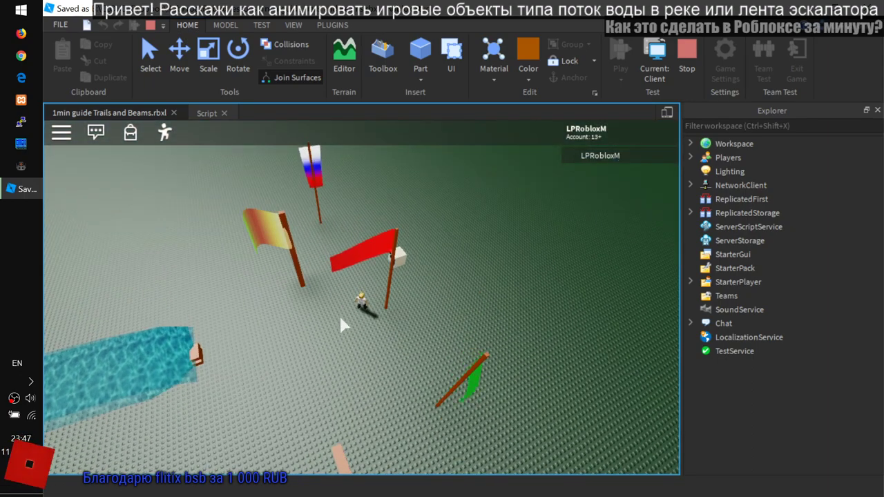
right_click_drag(338, 263, 369, 283)
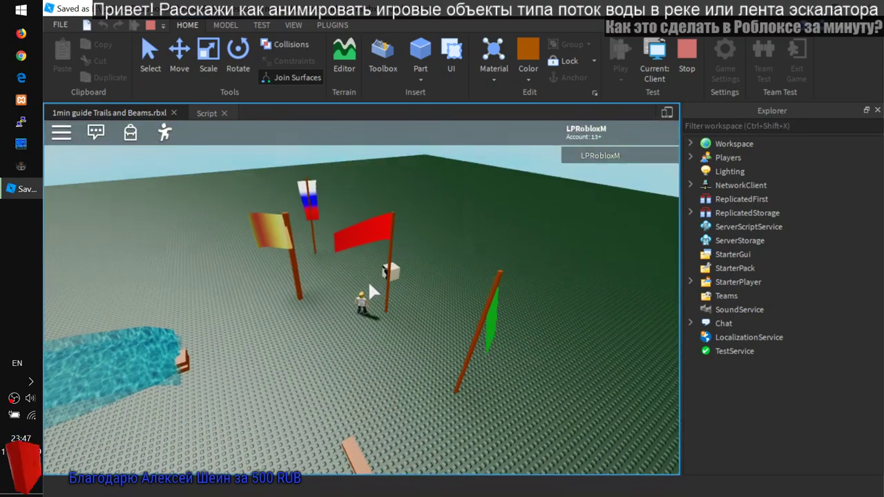
right_click_drag(391, 274, 377, 277)
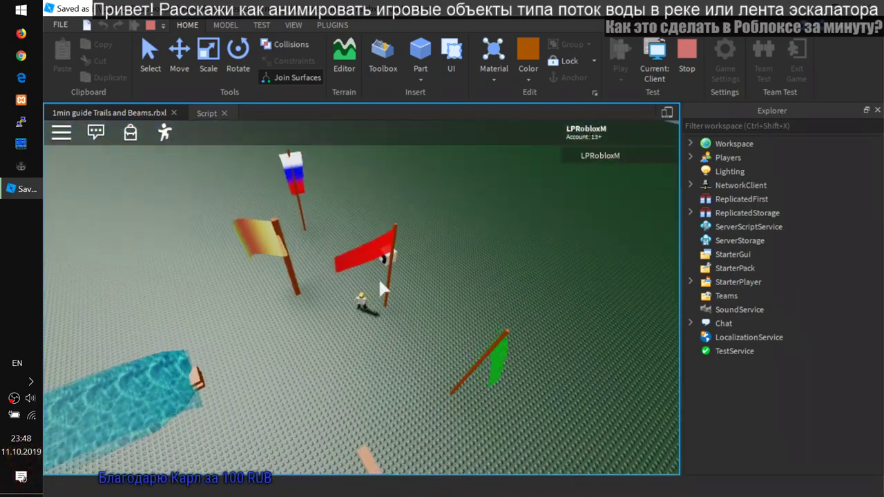
left_click(686, 55)
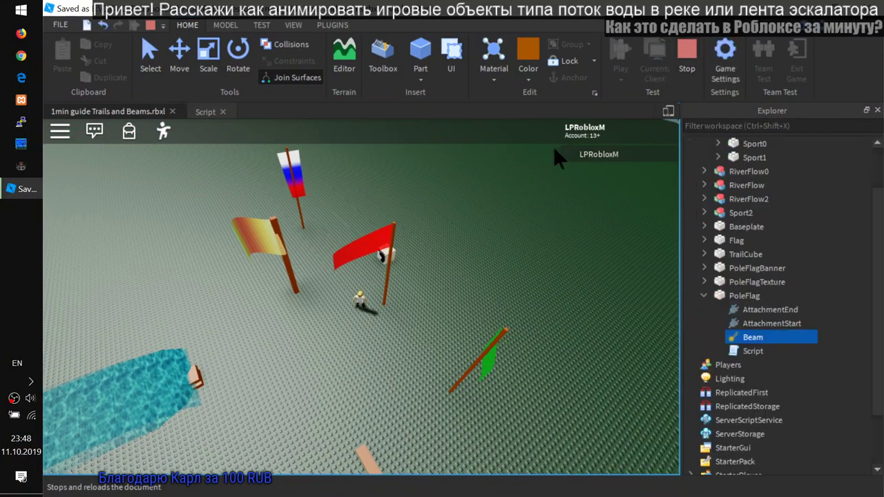
- Uncomment the p.AttachmentEnd.Position assignment on line 23 and highlight it through to the end of the line
left_click(207, 112)
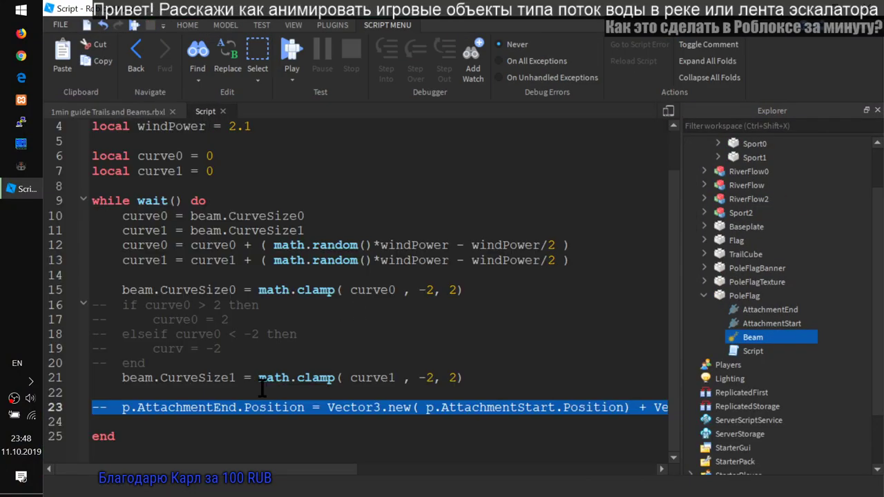
left_click(313, 421)
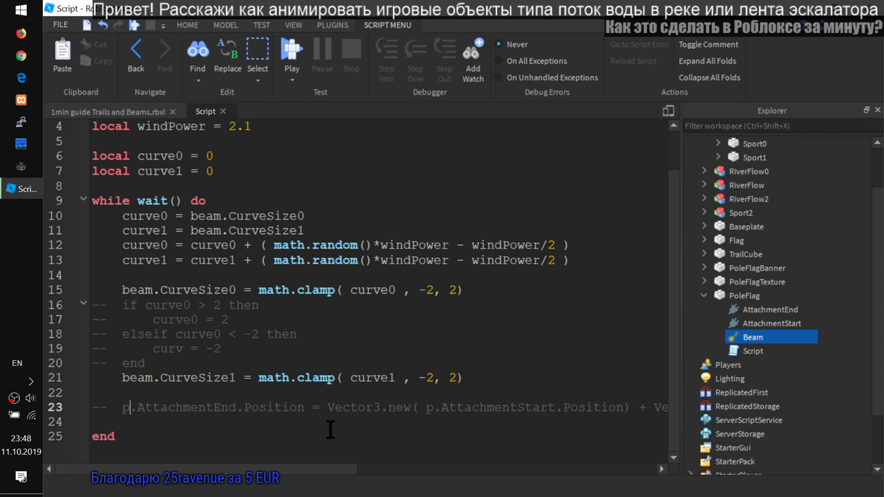
key("shift+End")
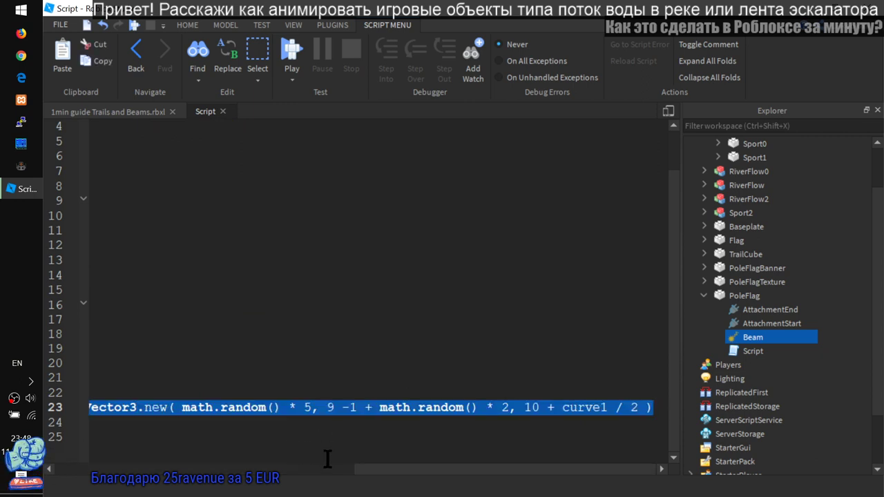
- Highlight p.AttachmentEnd.Position, the target of the assignment on line 23 of PoleFlag's script
left_click(315, 469)
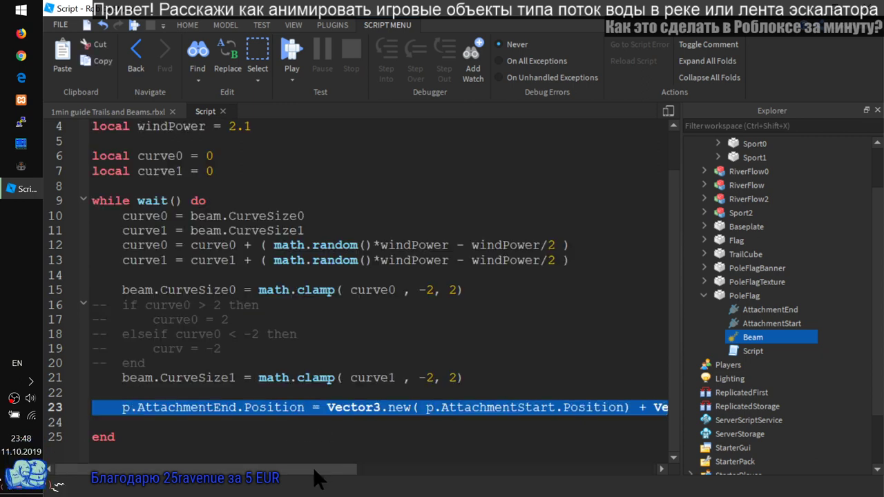
left_click(312, 415)
left_click_drag(121, 407, 305, 414)
left_click(226, 413)
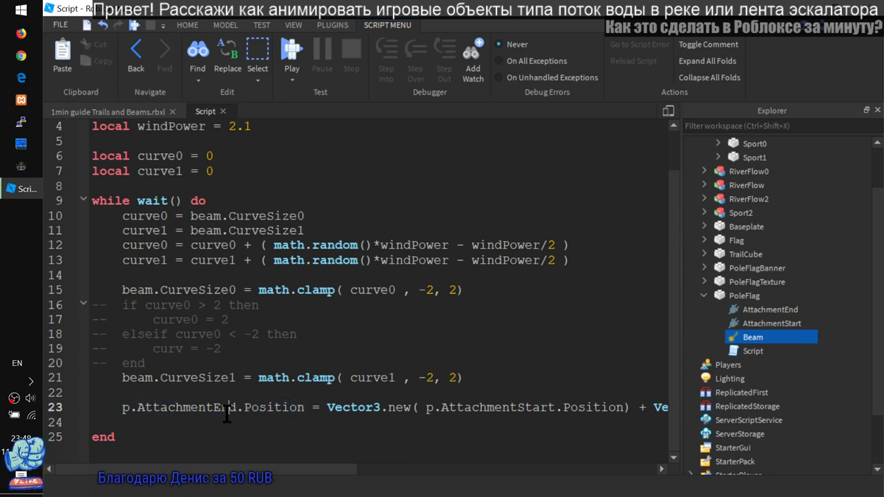
left_click_drag(121, 408, 305, 412)
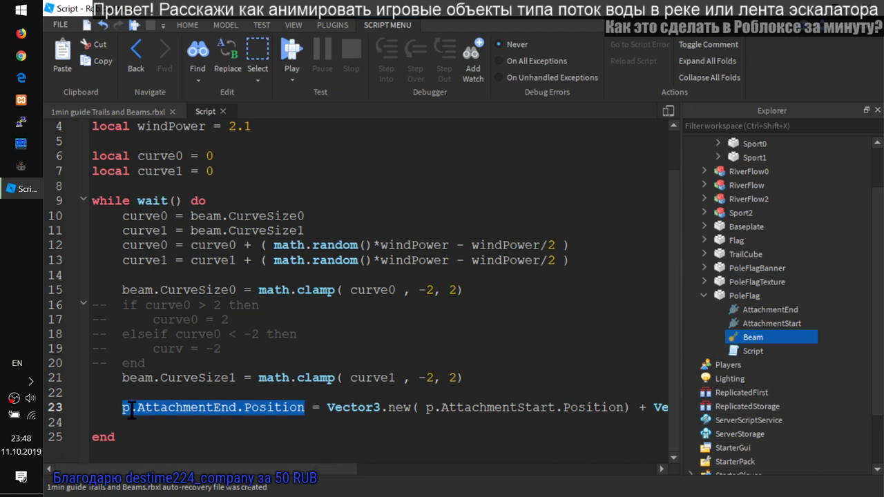
- Select the p before AttachmentStart.Position in line 23's first Vector3.new and replace it with p
left_click_drag(308, 466, 396, 471)
double_click(260, 408)
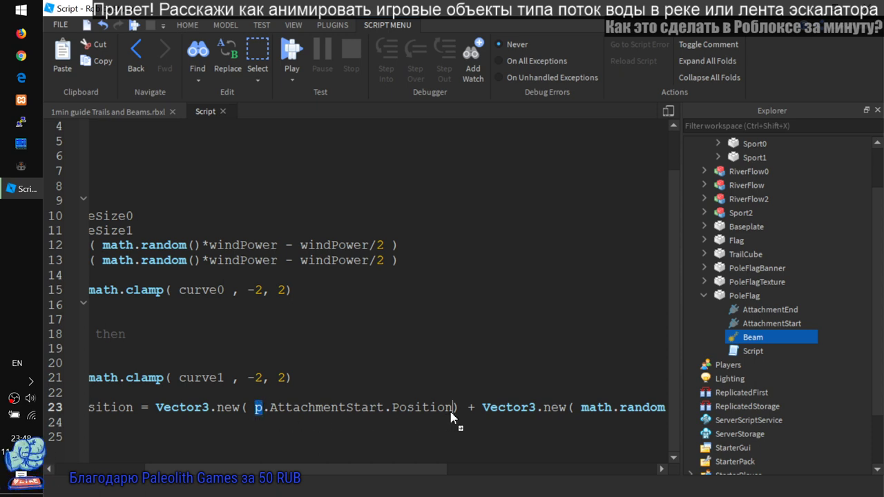
key("BackSpace")
type("p")
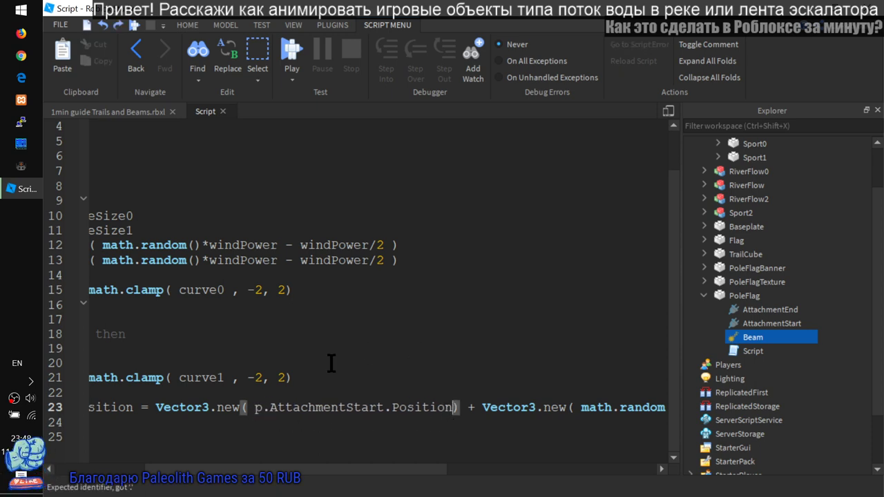
- Highlight the second Vector3.new expression on line 23, which is added to the start attachment's position, and clear the selection
left_click_drag(364, 463, 483, 472)
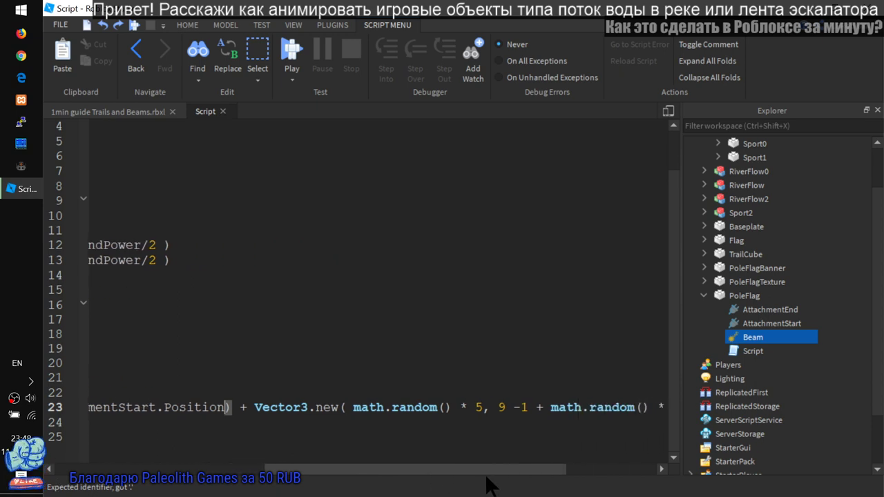
left_click_drag(251, 407, 490, 409)
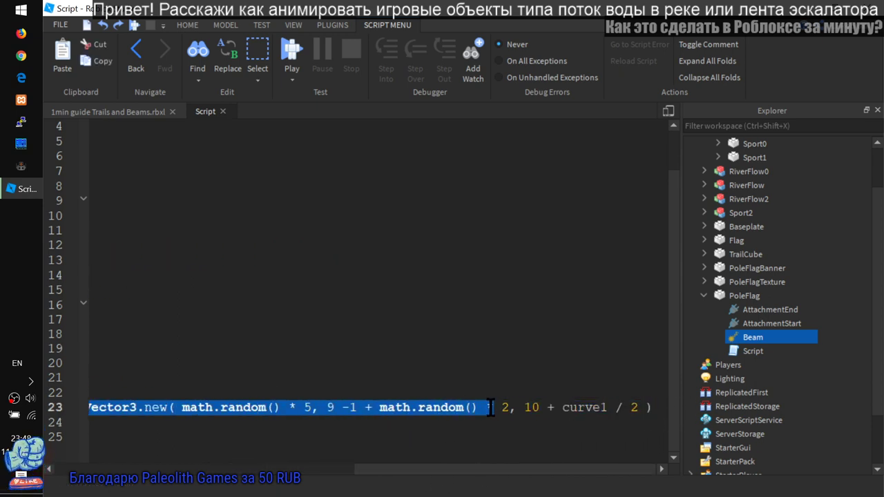
left_click_drag(426, 468, 545, 483)
left_click(357, 376)
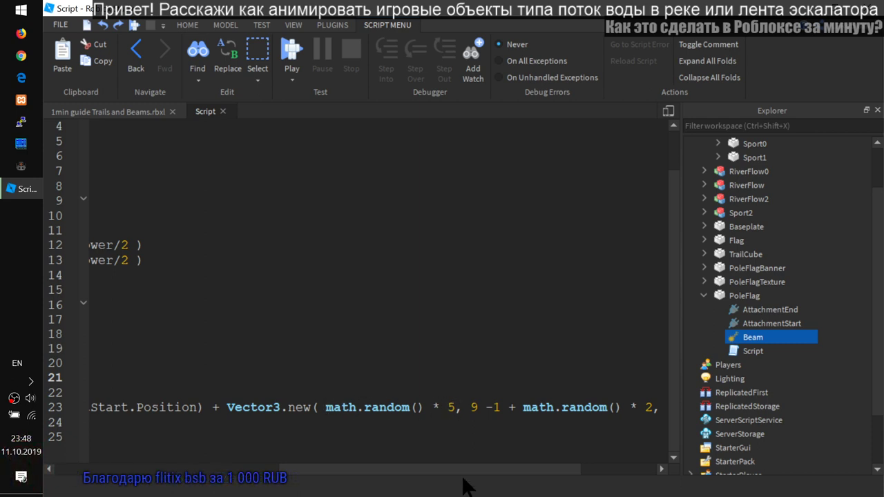
- Highlight the Y component 9 -1 + math.random() * 2 in line 23's second Vector3.new and clear the selection
left_click_drag(469, 466, 513, 467)
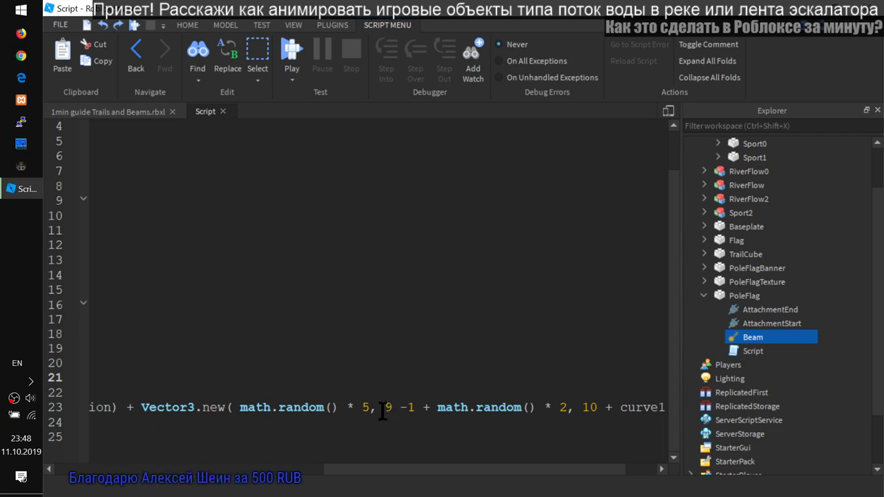
left_click_drag(384, 412, 584, 409)
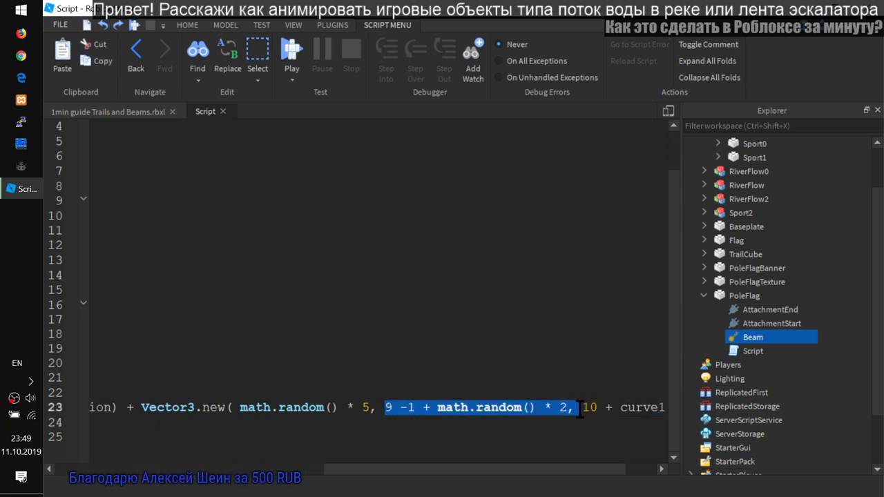
left_click_drag(537, 464, 588, 465)
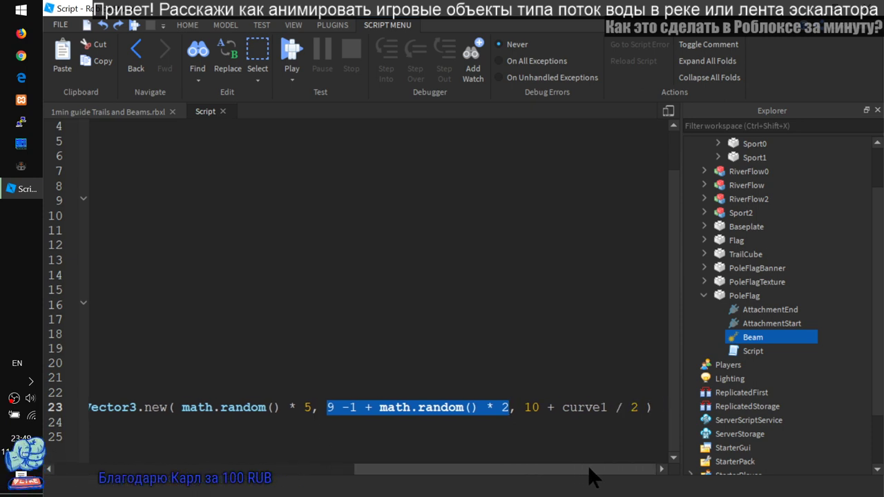
left_click(334, 406)
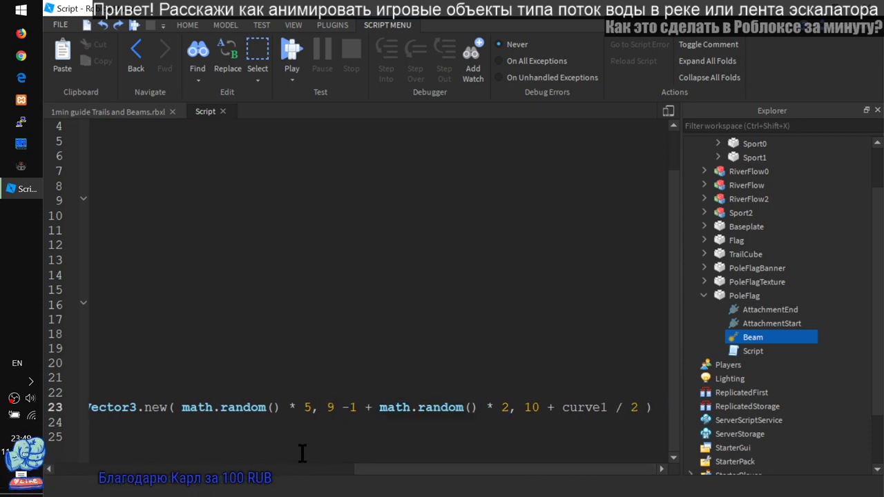
- Highlight the Z component 10 + curve1 / 2 on line 23 and select curve1 to examine its other uses in the script
left_click_drag(334, 411, 639, 409)
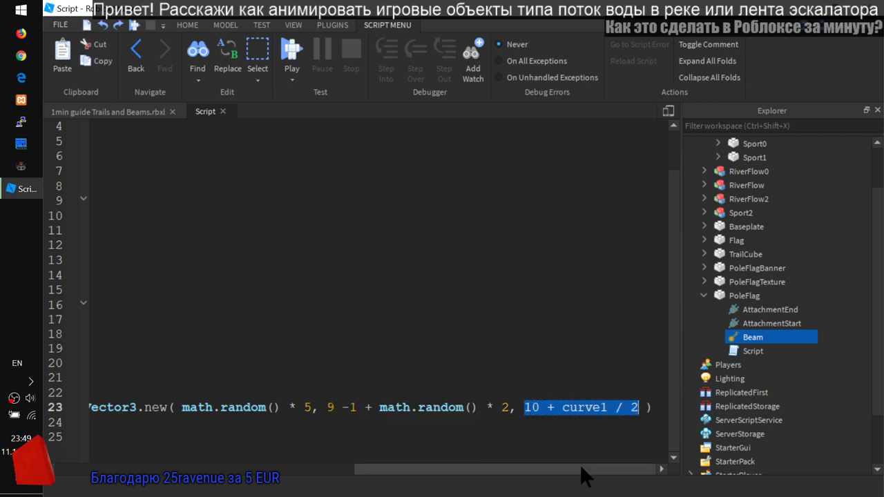
double_click(584, 408)
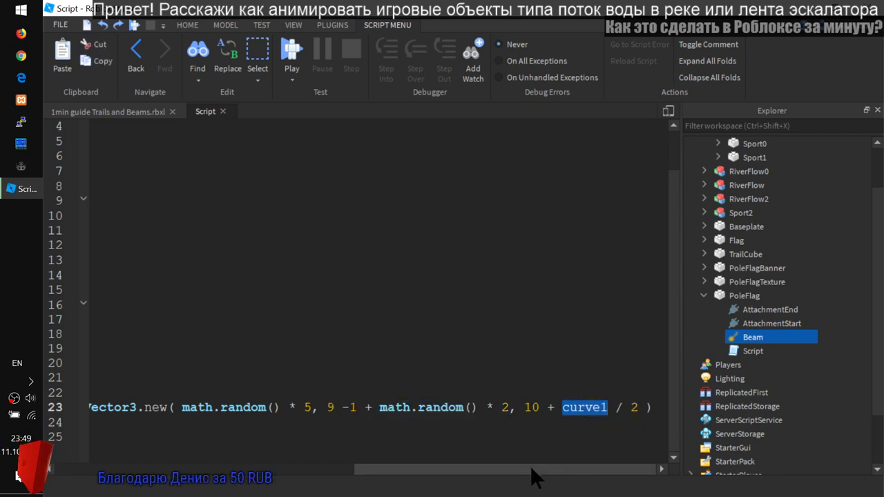
left_click_drag(530, 469, 214, 454)
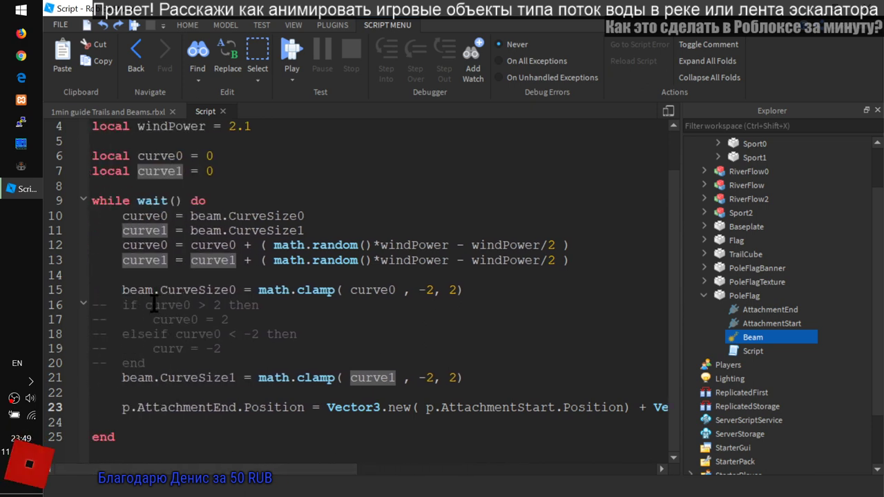
left_click_drag(274, 467, 620, 458)
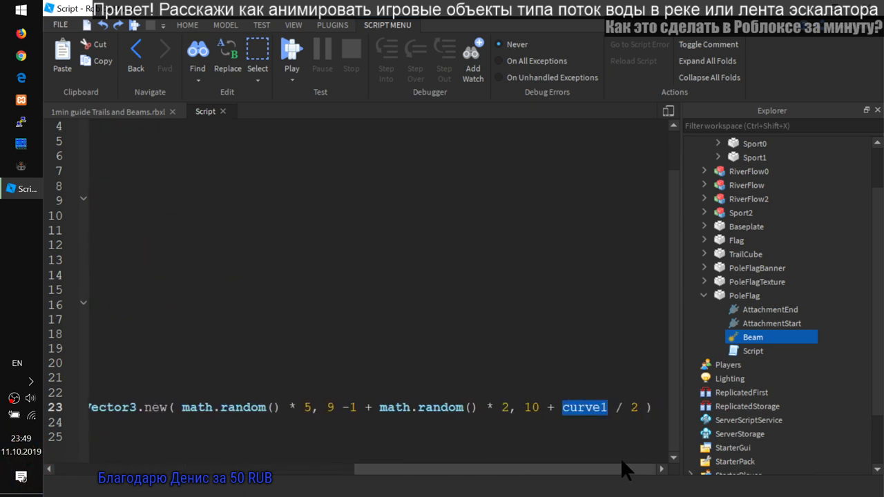